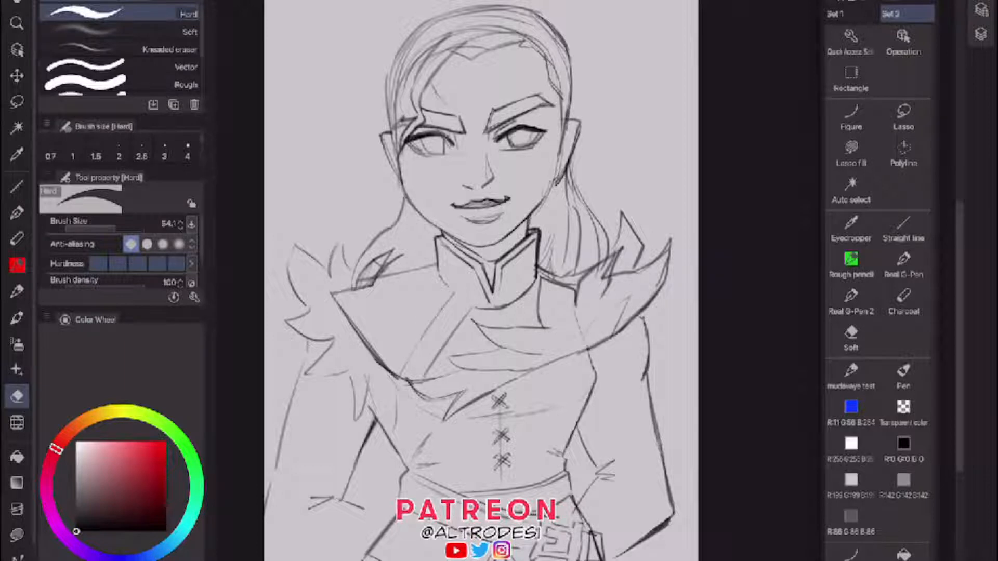
- Examine the character sketch from the full figure down to the face, collar and shoulders
scroll(481, 281, "up", 2)
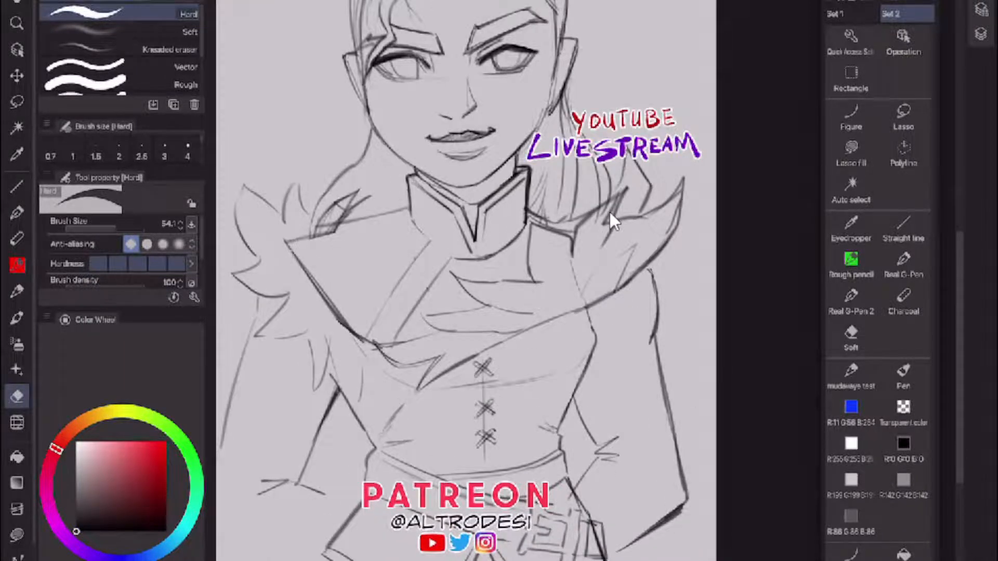
scroll(609, 212, "down", 3)
scroll(610, 212, "up", 5)
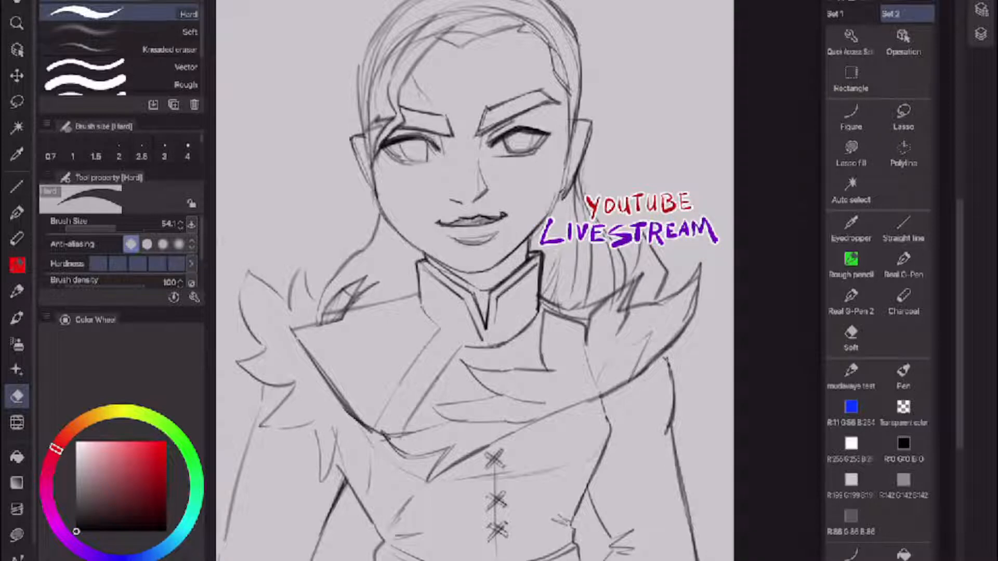
scroll(520, 447, "up", 4)
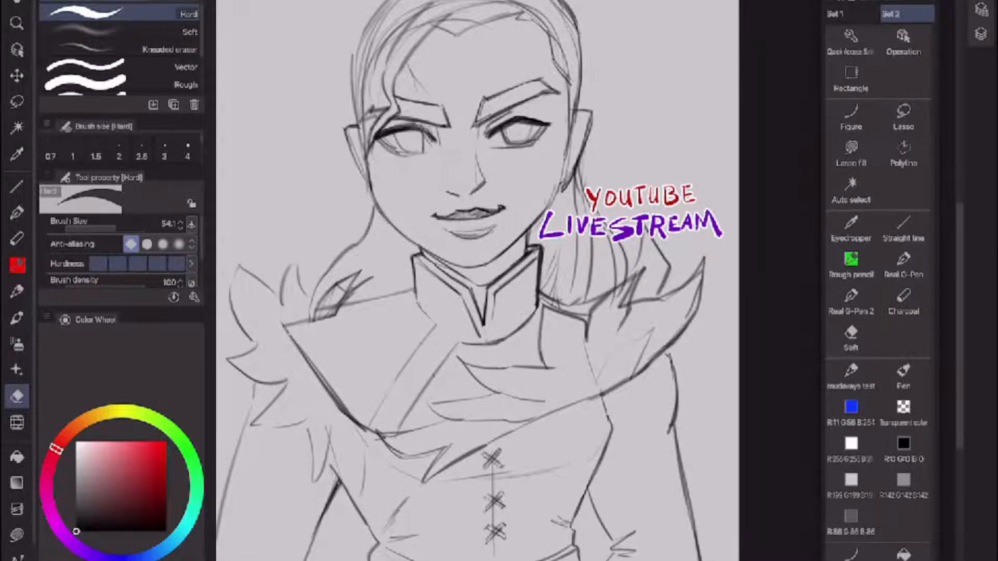
scroll(520, 447, "down", 3)
scroll(496, 507, "up", 3)
scroll(566, 304, "down", 2)
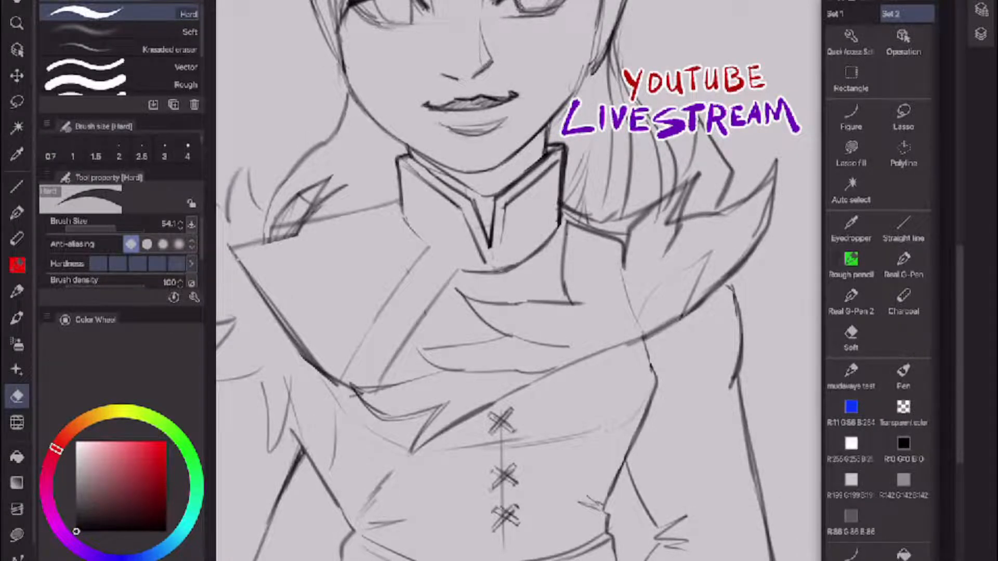
scroll(534, 363, "down", 5)
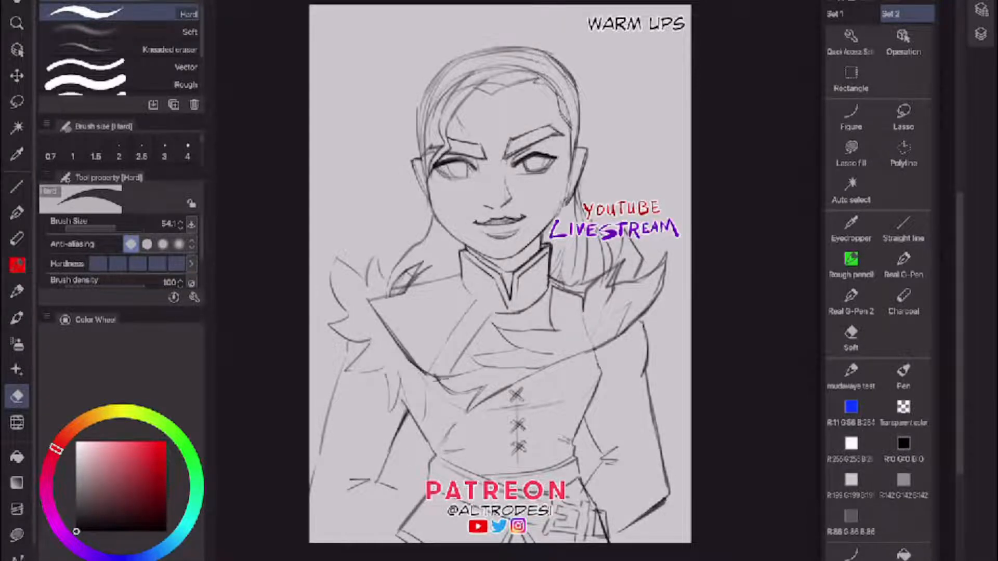
scroll(515, 331, "up", 5)
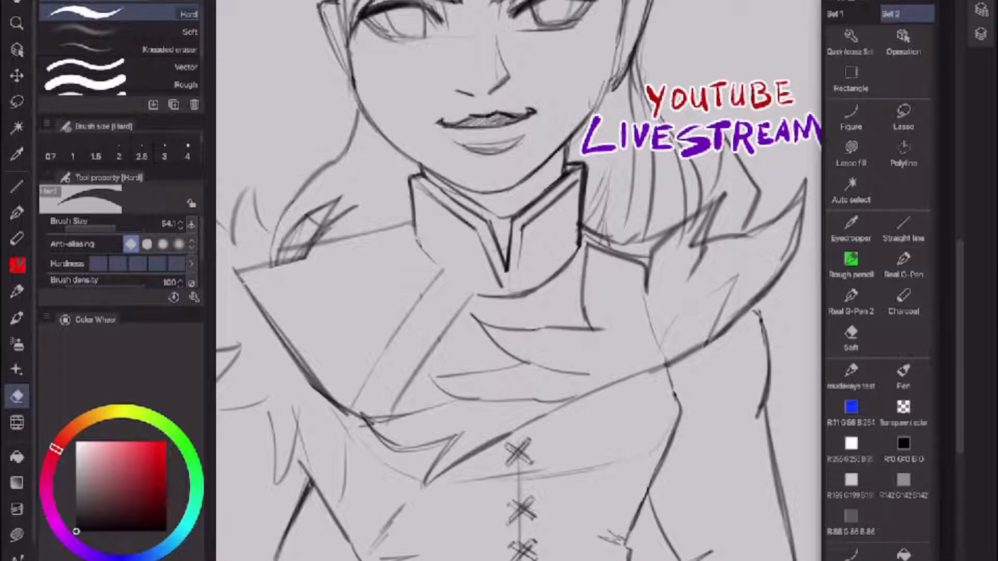
- Choose Rough pencil 2 and move Layer 296 up the layer stack to directly below Folder 6
key("p")
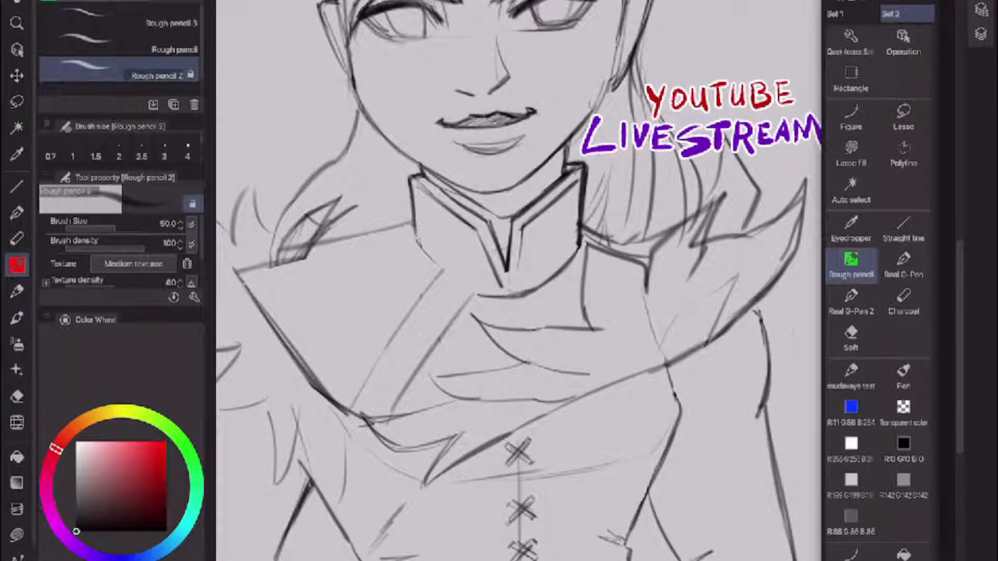
left_click(980, 35)
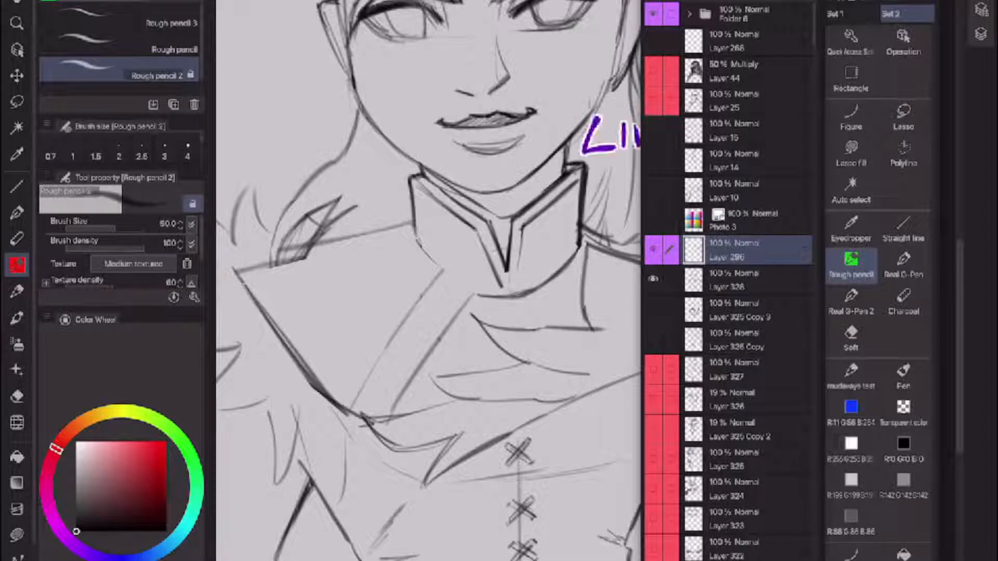
left_click_drag(728, 225, 728, 40)
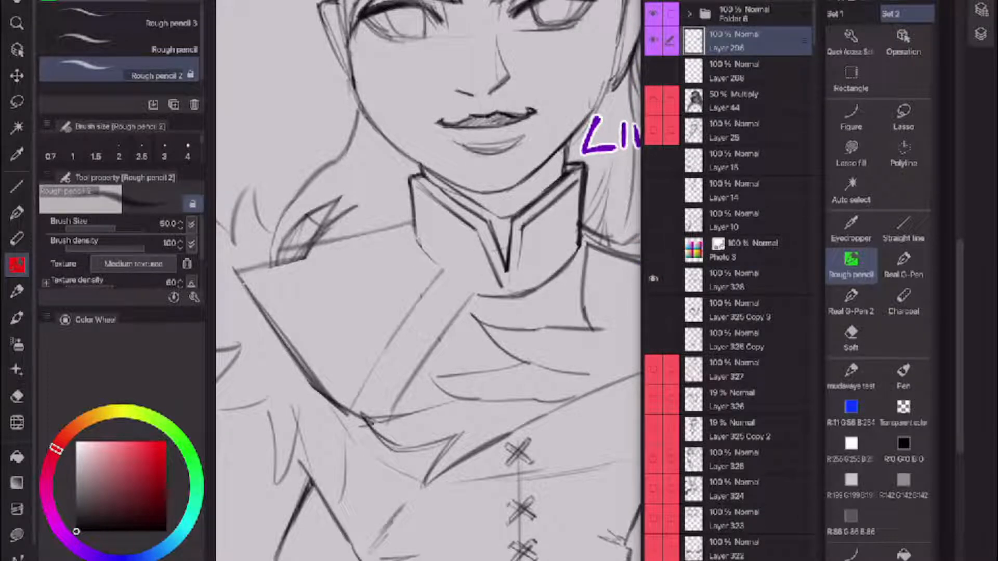
left_click(981, 34)
scroll(447, 364, "down", 4)
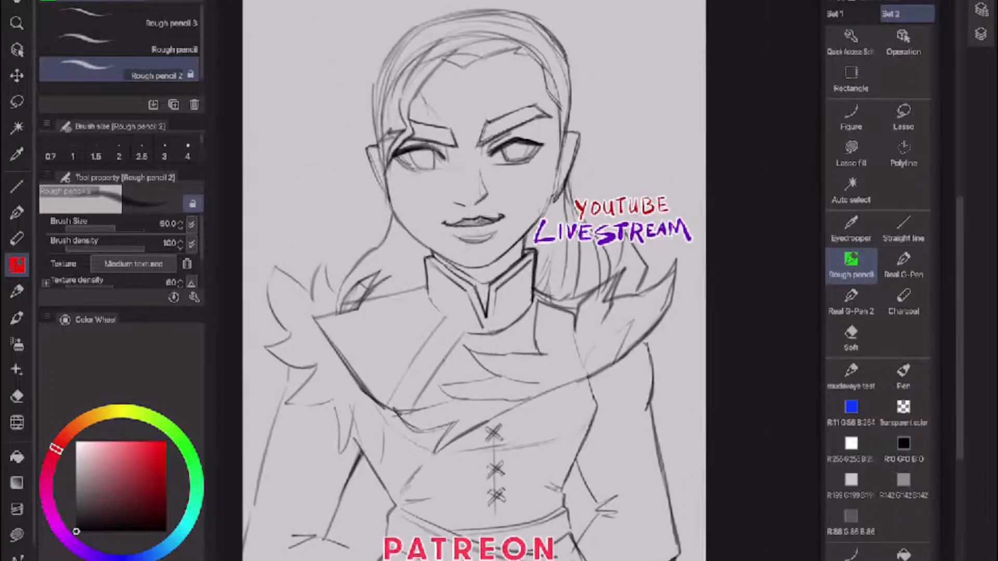
- Hide Layer 296 and make Layer 328, which holds the sketch, the active layer
left_click(981, 34)
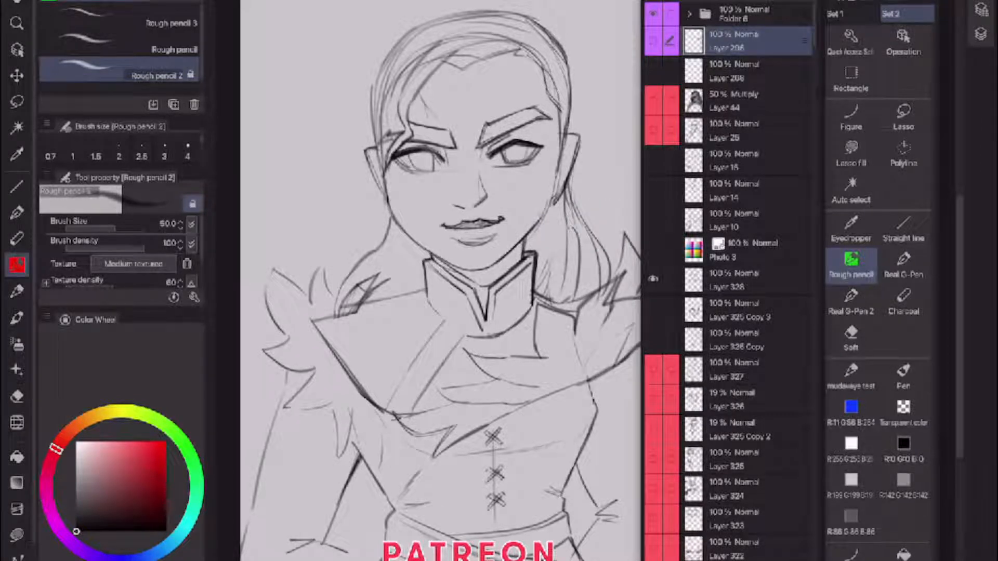
left_click(654, 279)
left_click(654, 279)
left_click(743, 281)
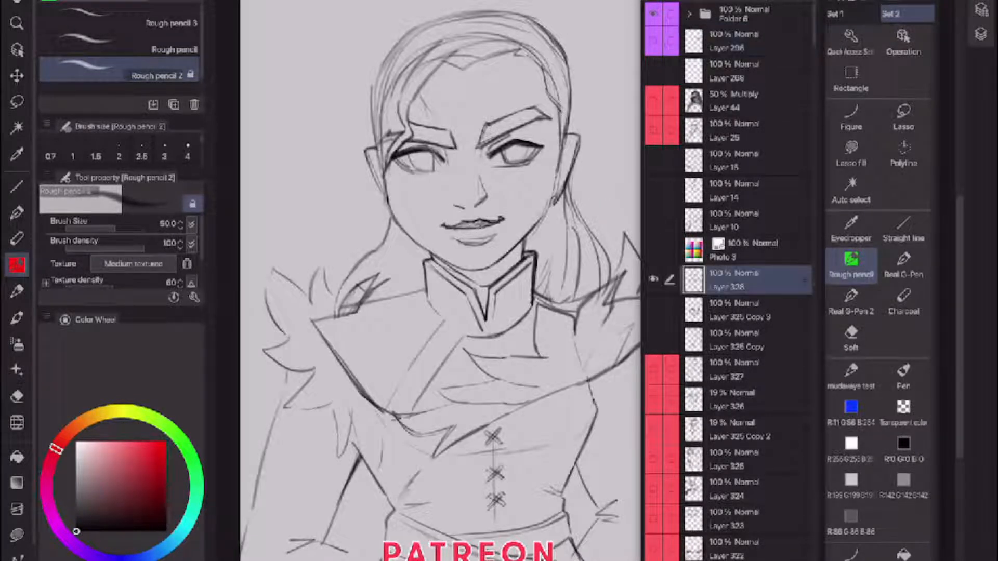
left_click(981, 35)
- Erase stray lines around the feathered shoulder piece and the raised collar with the Hard eraser
scroll(416, 296, "up", 1)
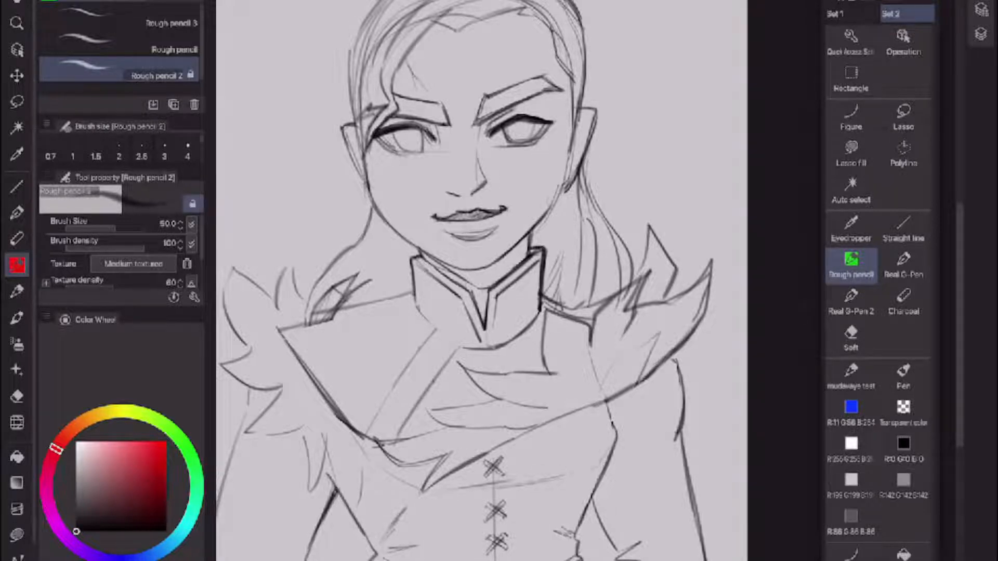
scroll(481, 312, "down", 4)
scroll(482, 312, "up", 1)
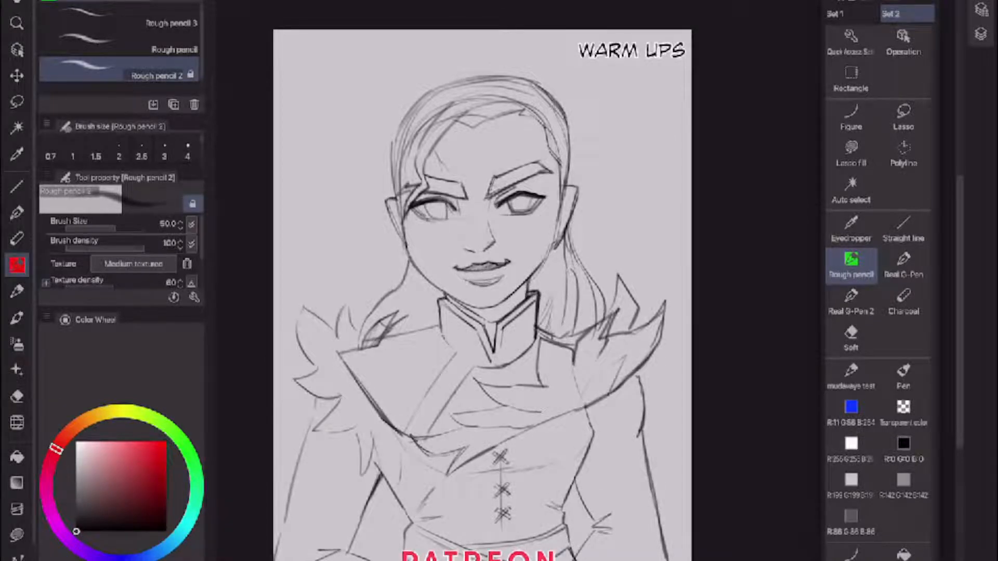
scroll(463, 280, "up", 2)
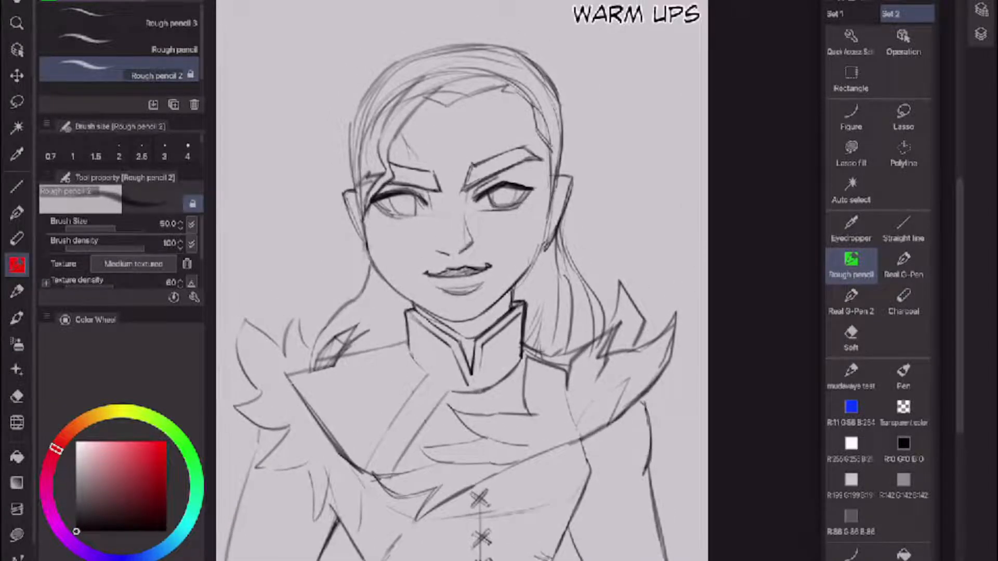
scroll(611, 330, "up", 2)
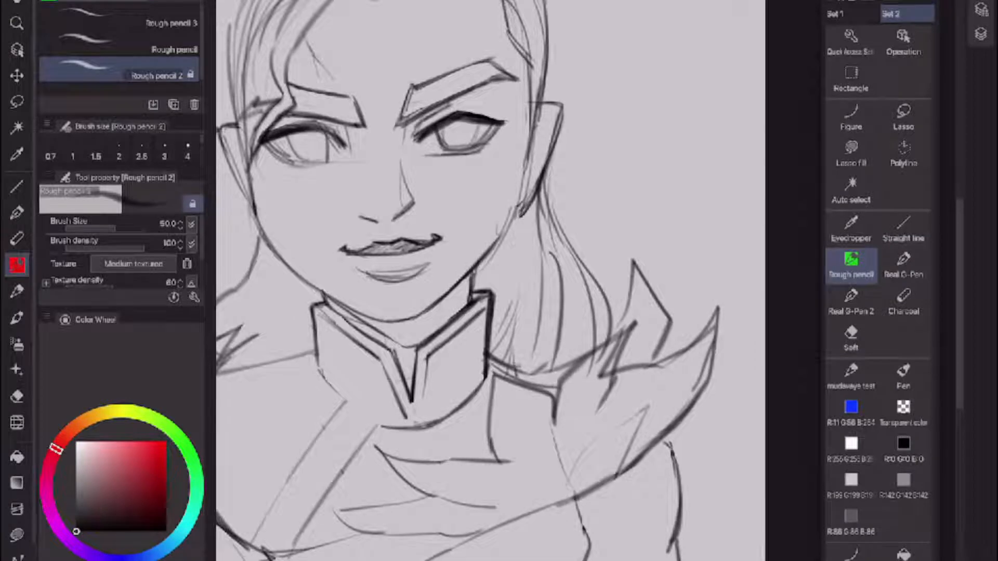
key("e")
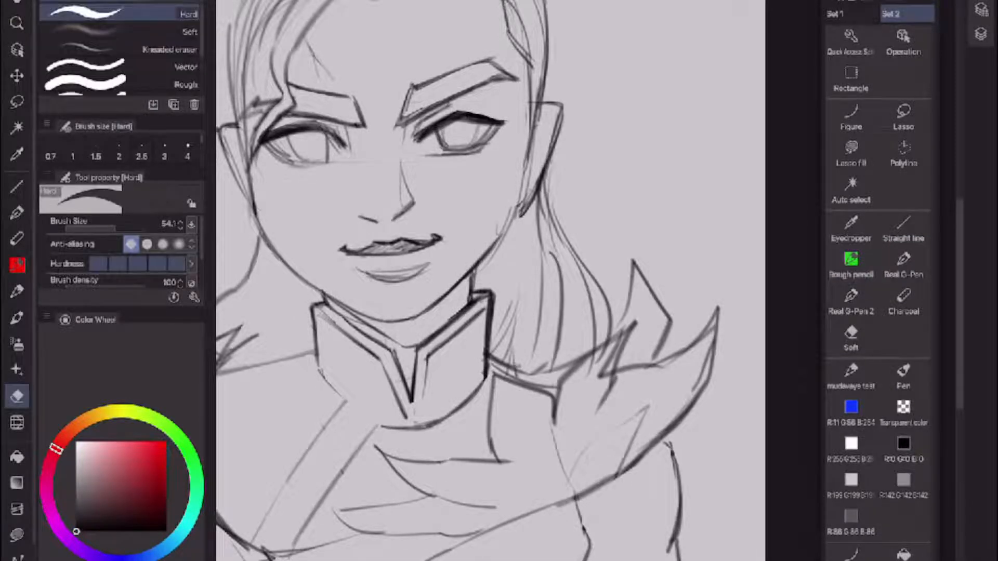
mouse_move(589, 363)
left_mouse_down()
mouse_move(589, 375)
mouse_move(617, 342)
left_mouse_up()
left_click_drag(484, 346, 484, 372)
left_click_drag(426, 359, 419, 398)
scroll(491, 281, "down", 5)
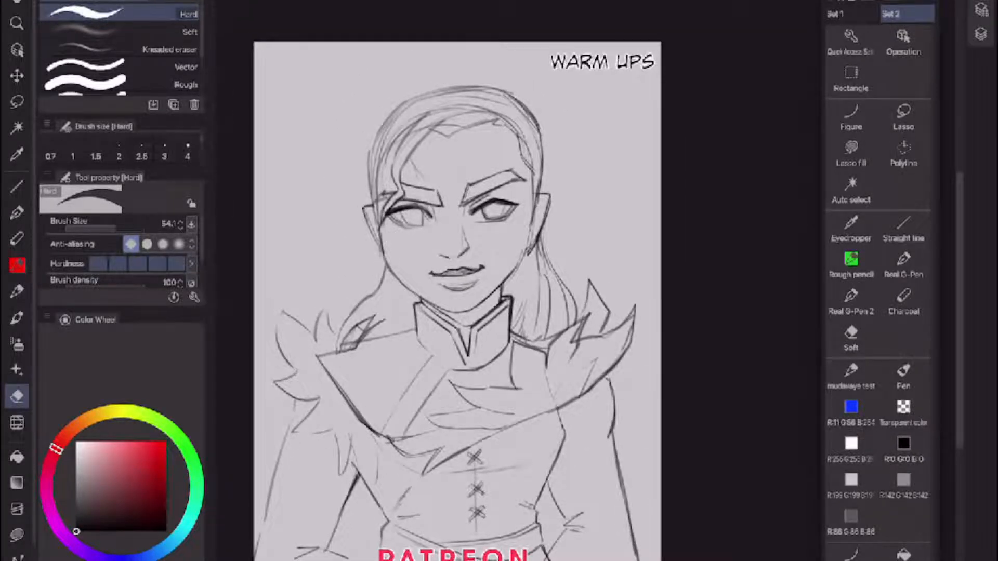
- Tidy the jawline below the ear on the image's right side and undo the last stroke
scroll(478, 281, "up", 5)
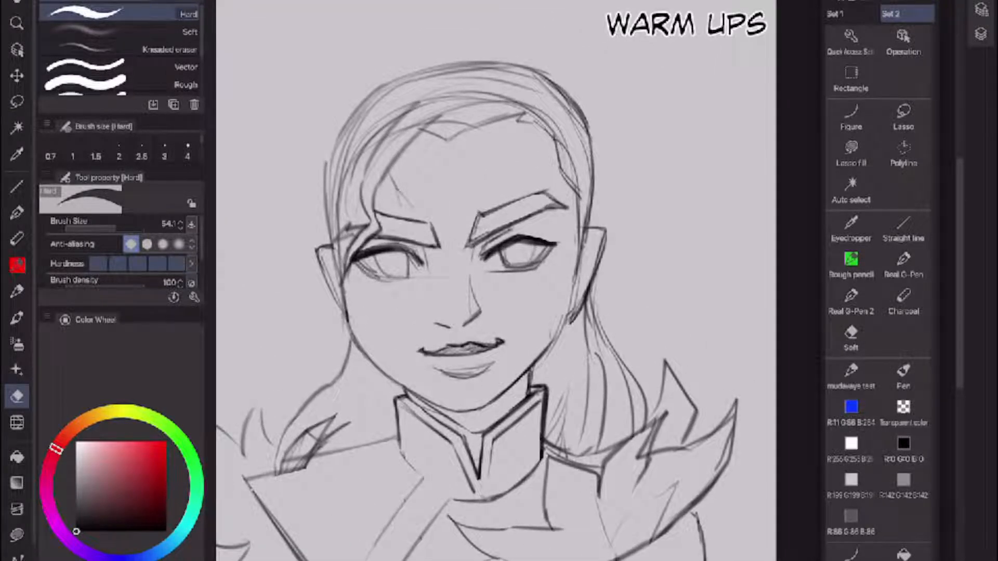
left_click_drag(548, 358, 569, 313)
key("p")
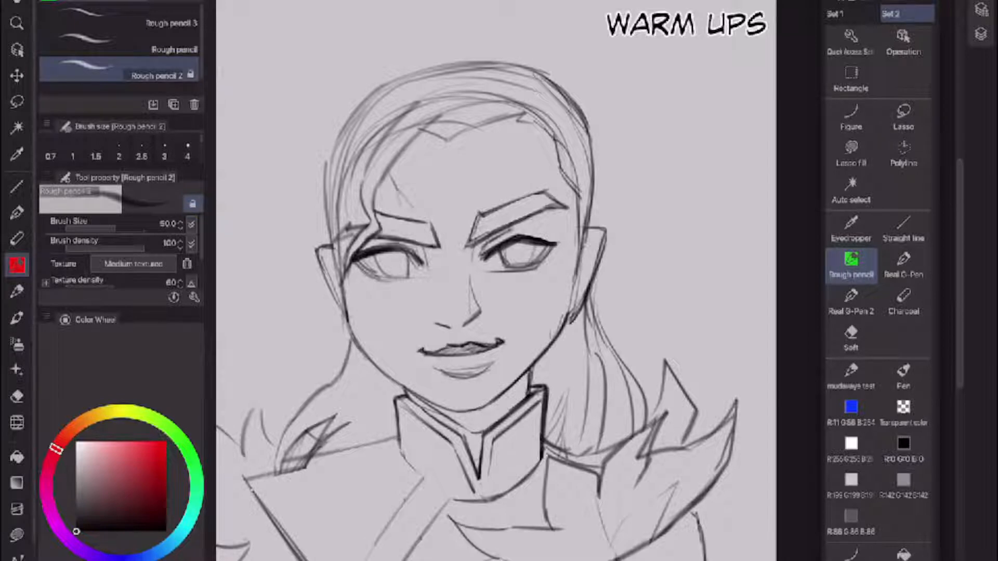
key("ctrl+z")
- Erase the doubled construction lines along the hairline, from the side-swept strand across the forehead to the opposite temple
scroll(494, 281, "up", 4)
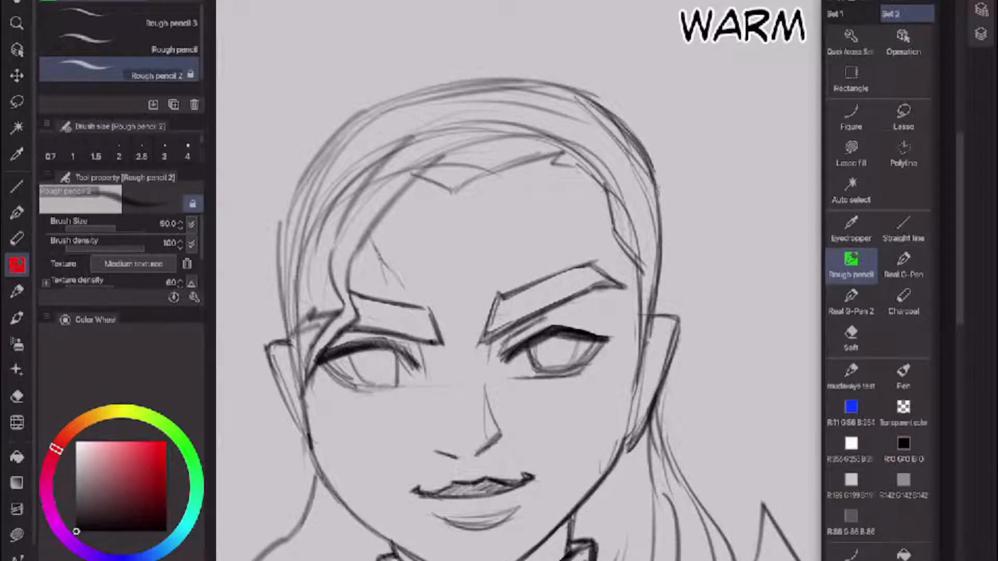
mouse_move(459, 175)
left_mouse_down()
mouse_move(483, 160)
mouse_move(462, 174)
mouse_move(485, 170)
mouse_move(435, 165)
mouse_move(439, 152)
mouse_move(382, 186)
mouse_move(337, 243)
left_mouse_up()
key("e")
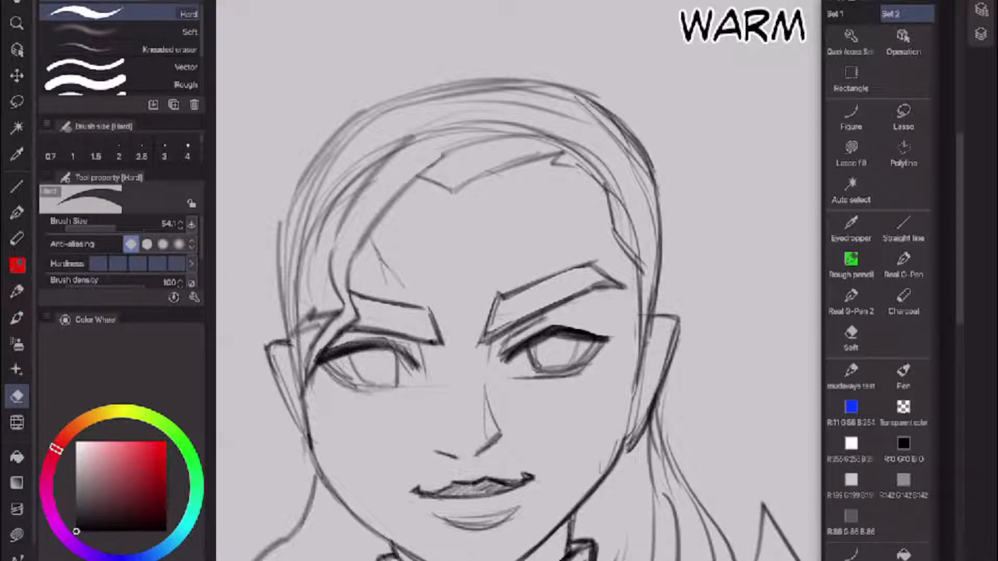
left_click_drag(384, 168, 357, 206)
mouse_move(418, 142)
left_mouse_down()
mouse_move(472, 140)
mouse_move(430, 166)
mouse_move(493, 138)
mouse_move(537, 133)
left_mouse_up()
mouse_move(513, 125)
left_mouse_down()
mouse_move(426, 131)
mouse_move(537, 128)
mouse_move(595, 158)
mouse_move(616, 181)
mouse_move(645, 277)
left_mouse_up()
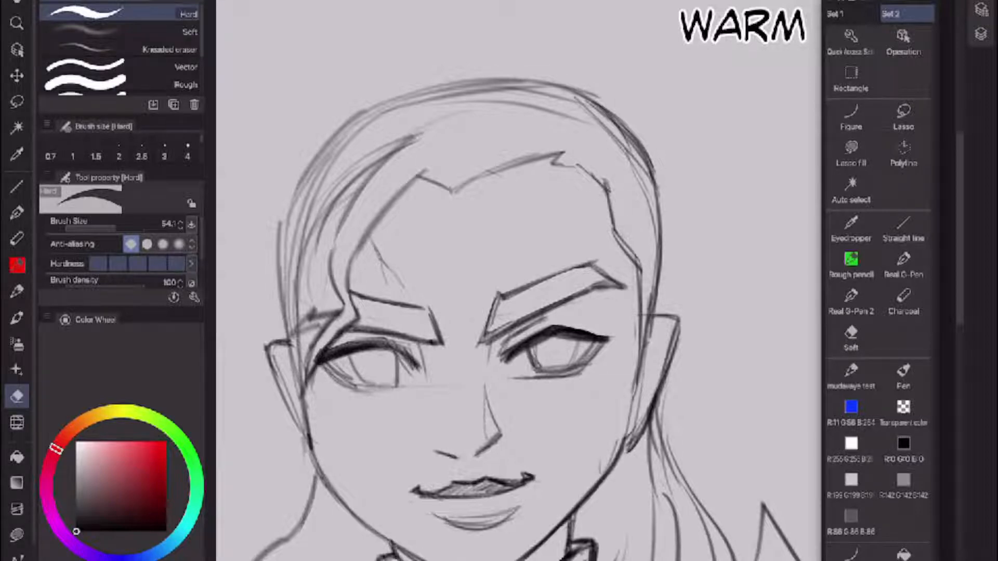
- Erase loose strokes inside the hair near the temple and thin the crown outline to a single clean line
left_click_drag(605, 179, 606, 195)
mouse_move(558, 113)
left_mouse_down()
mouse_move(591, 123)
mouse_move(521, 105)
mouse_move(437, 103)
mouse_move(561, 95)
mouse_move(601, 124)
left_mouse_up()
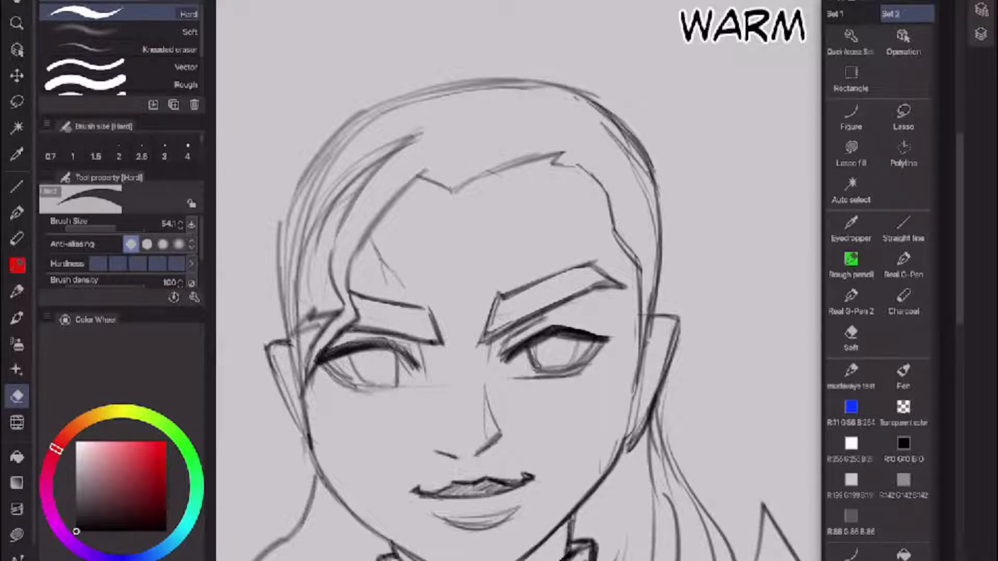
mouse_move(532, 89)
left_mouse_down()
mouse_move(432, 96)
mouse_move(538, 87)
left_mouse_up()
left_click_drag(392, 107, 521, 91)
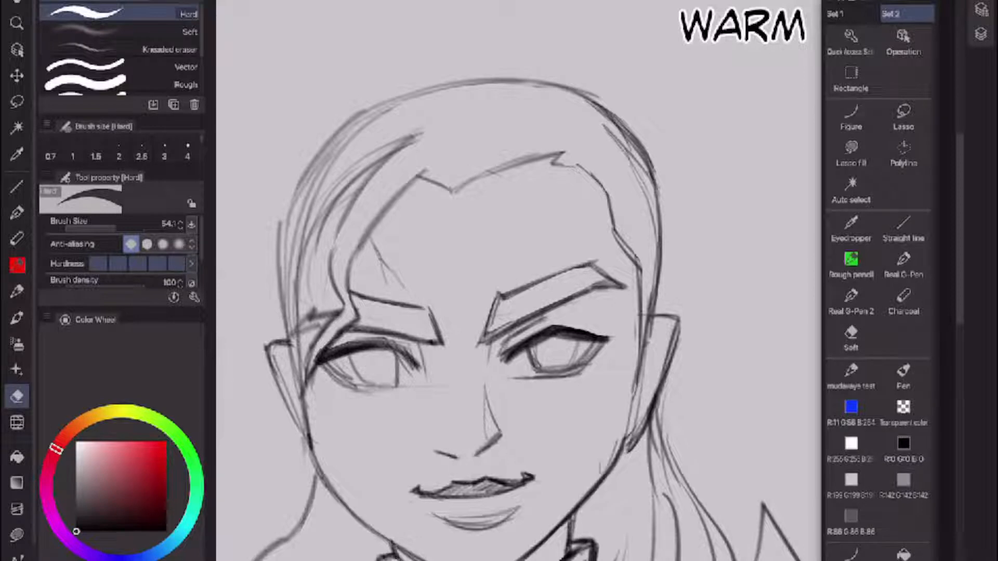
- Erase the overlapping hair strokes along the left side of the head, from the crown down to the ear
mouse_move(295, 238)
left_mouse_down()
mouse_move(324, 193)
mouse_move(424, 128)
mouse_move(343, 150)
left_mouse_up()
mouse_move(306, 190)
left_mouse_down()
mouse_move(401, 104)
mouse_move(293, 212)
mouse_move(290, 312)
left_mouse_up()
left_click_drag(291, 279, 294, 316)
left_click_drag(309, 219, 300, 250)
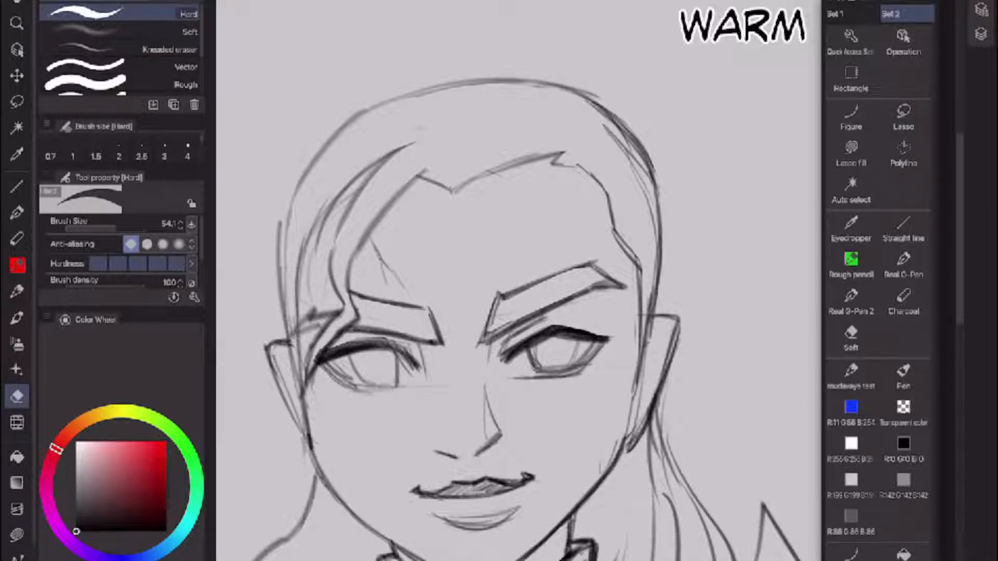
left_click_drag(326, 199, 317, 216)
scroll(572, 297, "down", 5)
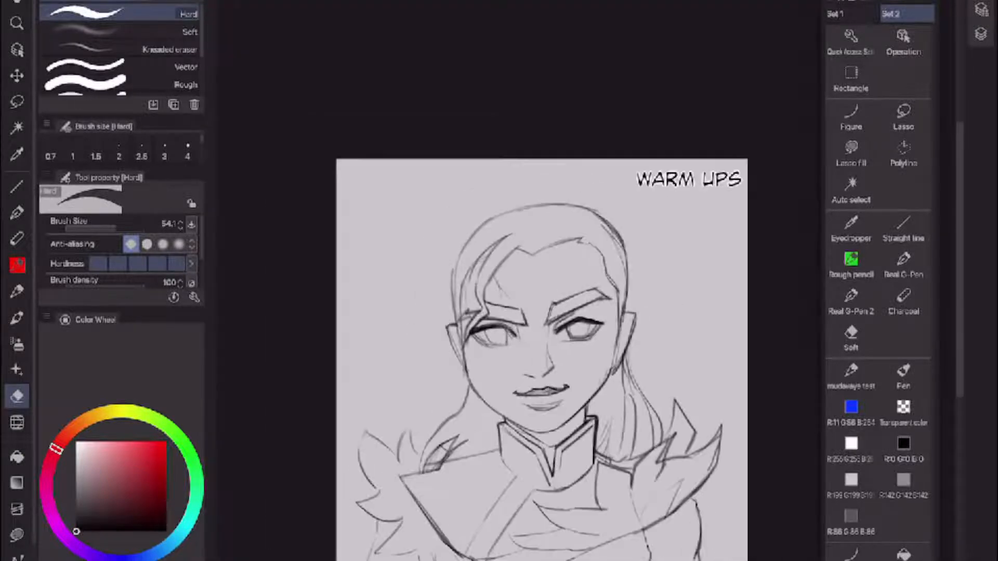
- Erase rough marks at the inner end of the right-hand eyebrow and at the inner corner of the left-hand eye
scroll(577, 364, "up", 3)
scroll(489, 312, "up", 2)
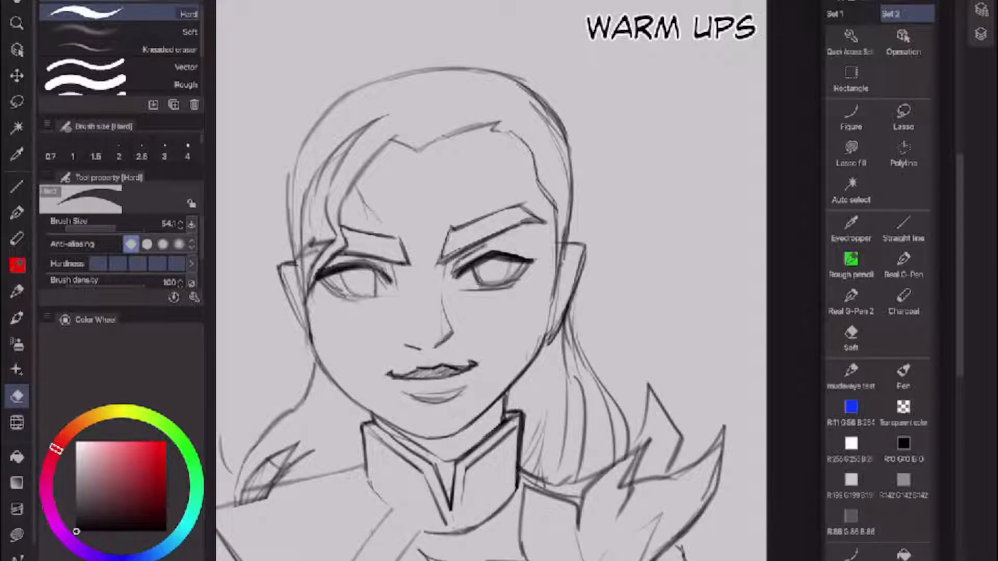
left_click_drag(454, 231, 472, 224)
scroll(492, 281, "up", 3)
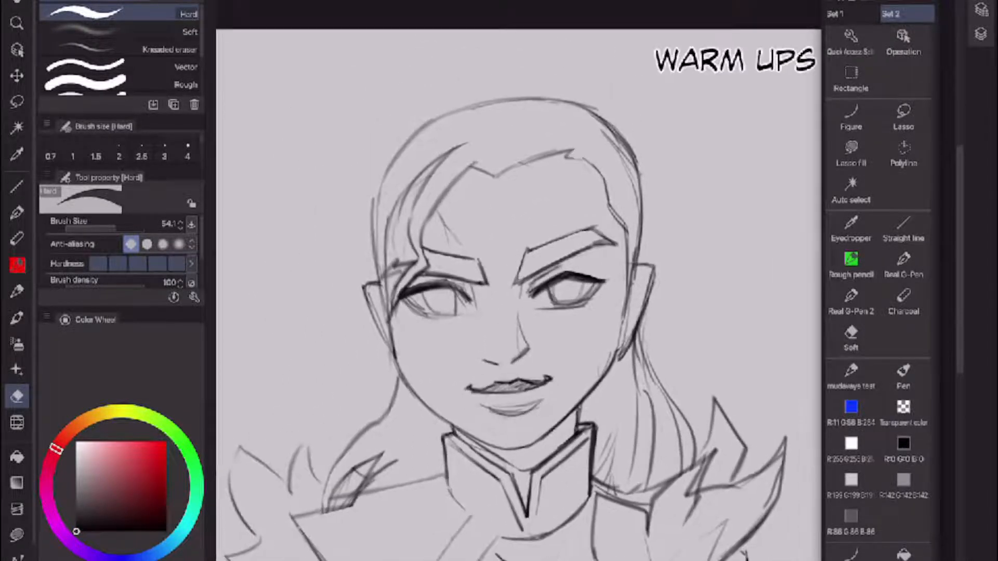
scroll(492, 281, "up", 1)
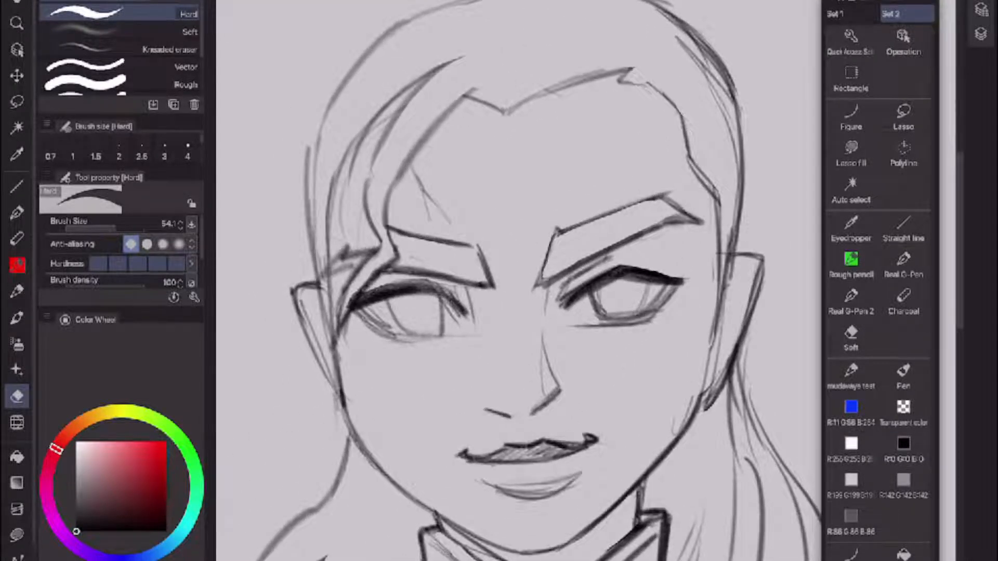
left_click_drag(454, 290, 468, 315)
scroll(499, 254, "down", 5)
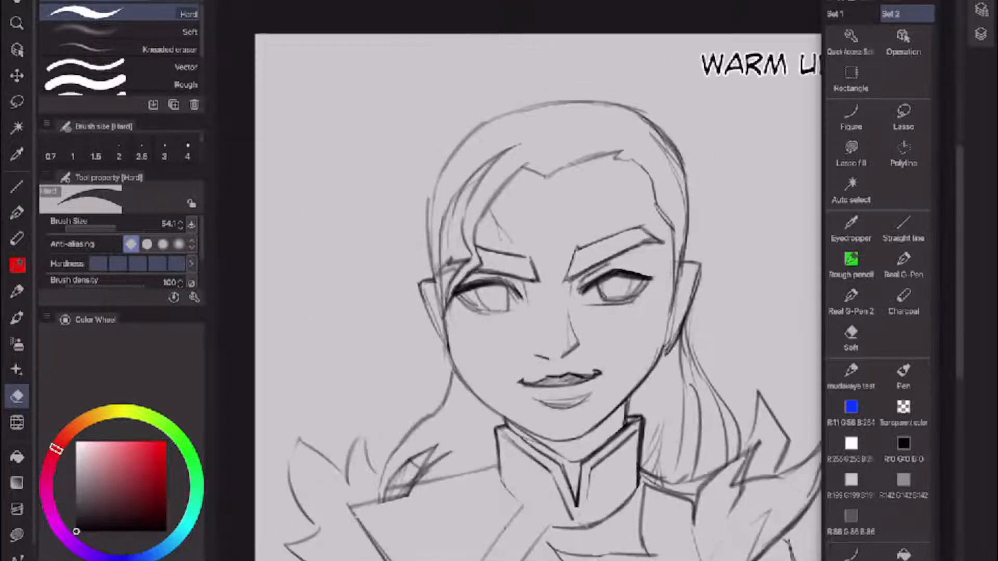
- Clean up the rough lines where the right-hand ear meets the jaw
scroll(500, 254, "up", 2)
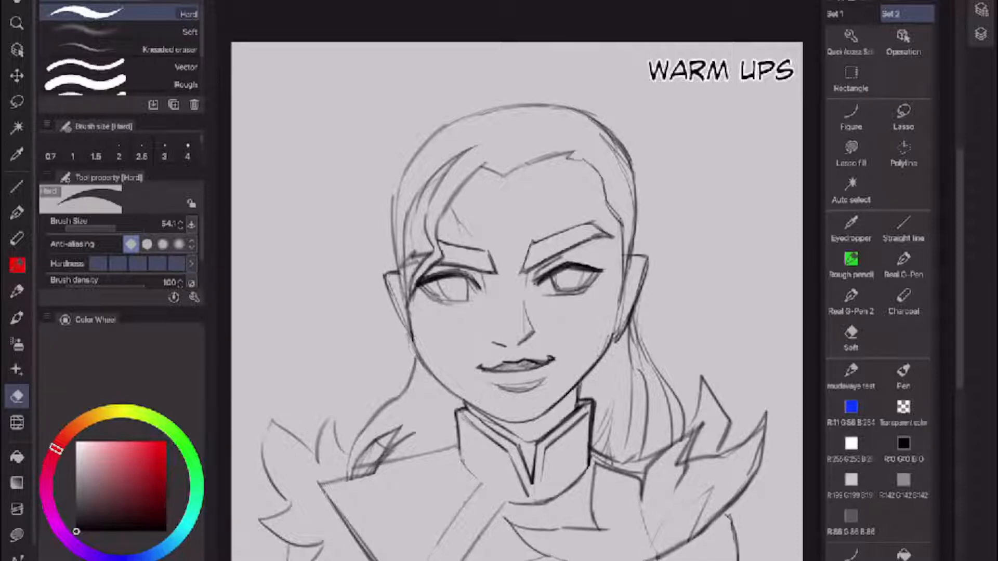
left_click_drag(609, 335, 602, 352)
scroll(517, 301, "down", 5)
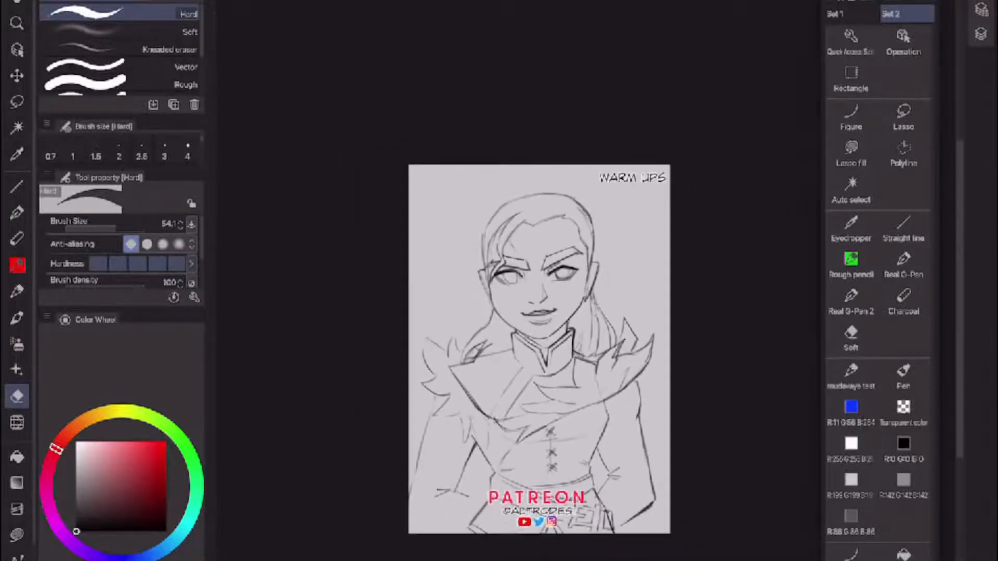
- Erase the doubled strokes along the head's right outline and the hairline down to the ear
scroll(517, 301, "up", 5)
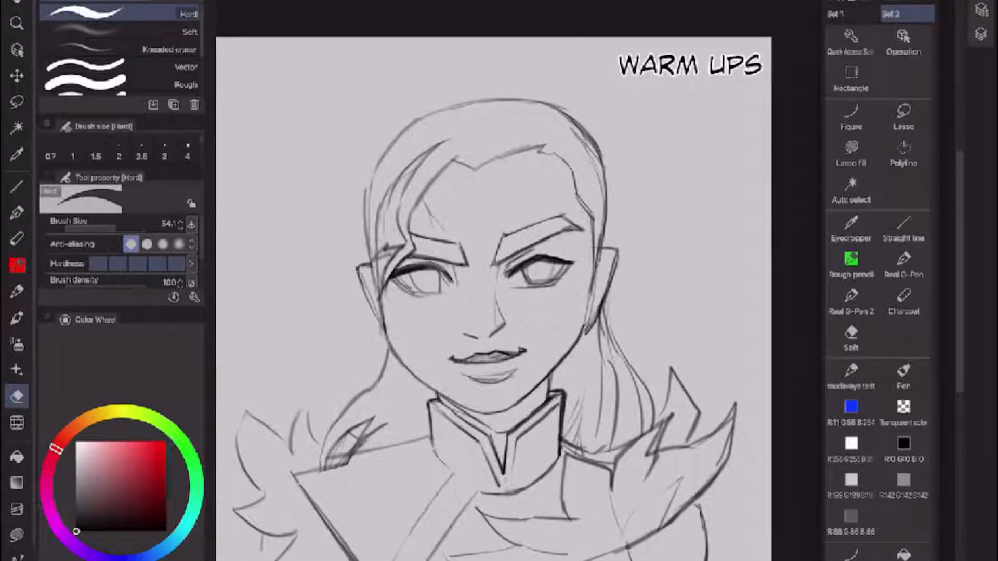
mouse_move(571, 127)
left_mouse_down()
mouse_move(597, 160)
mouse_move(605, 208)
left_mouse_up()
mouse_move(575, 193)
left_mouse_down()
mouse_move(592, 216)
mouse_move(596, 261)
left_mouse_up()
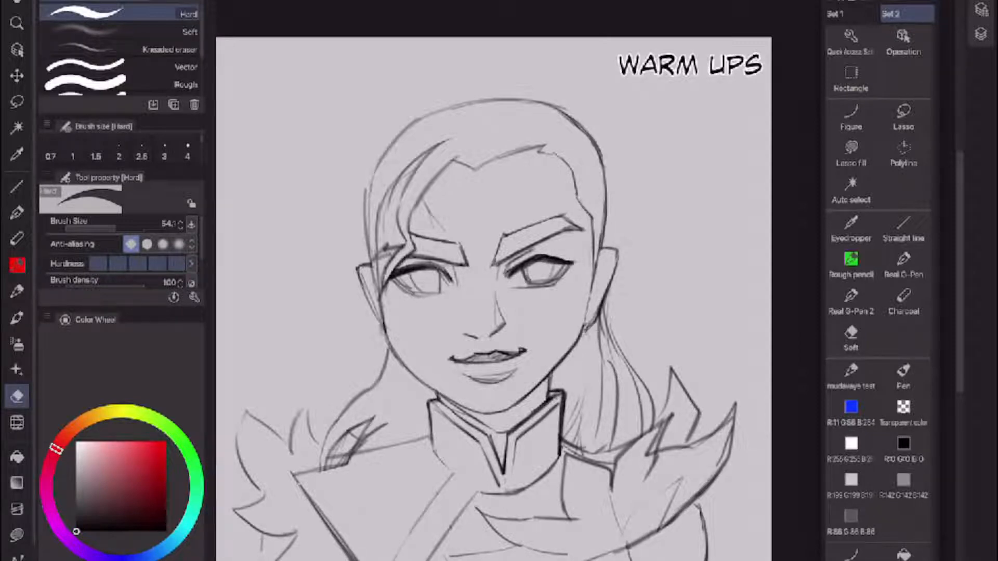
- Sketch a small head study right of the character's head with the Rough pencil 2 brush, including jaw, centre line, brow guides and crown
left_click(851, 262)
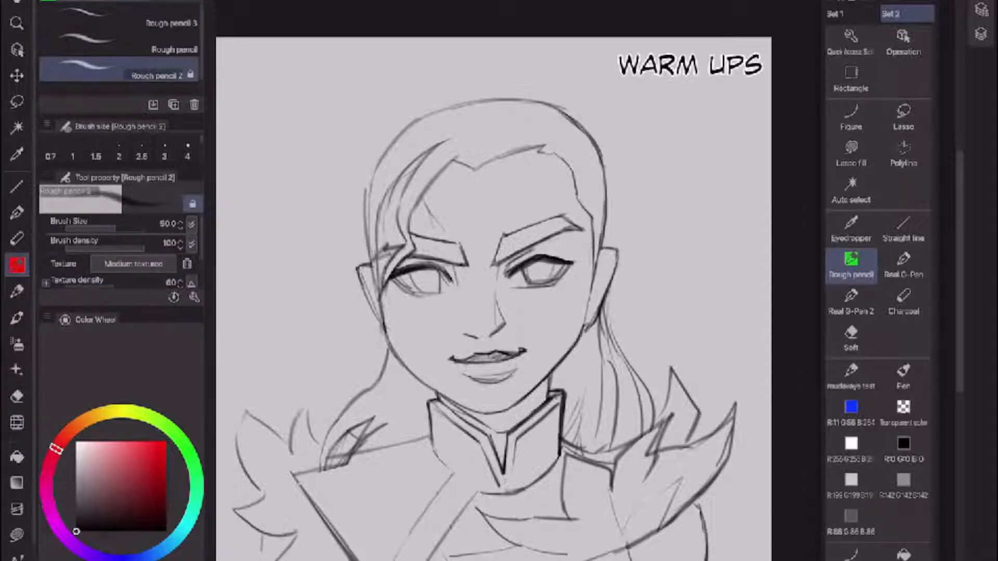
mouse_move(656, 130)
left_mouse_down()
mouse_move(659, 193)
mouse_move(691, 228)
mouse_move(733, 210)
mouse_move(756, 172)
left_mouse_up()
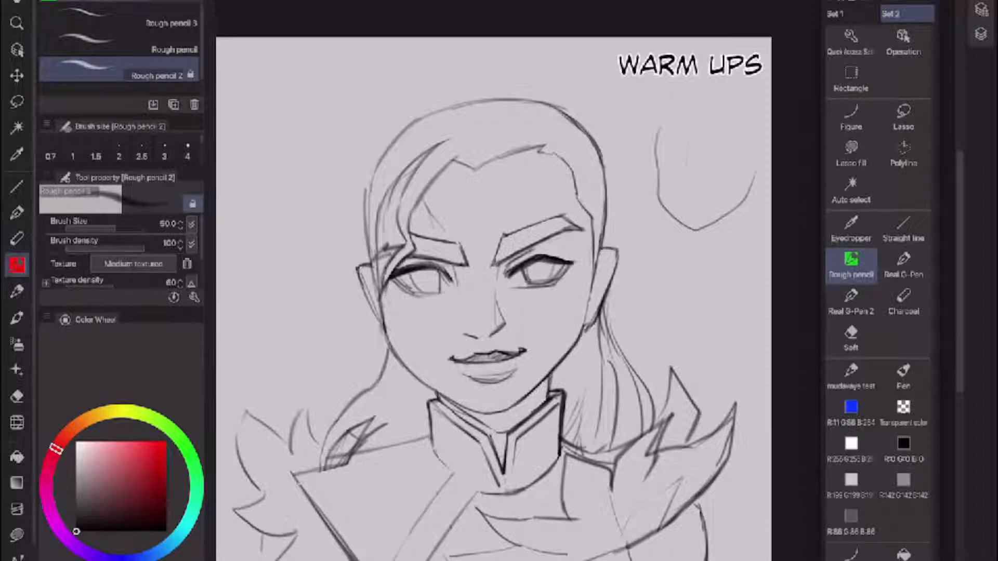
left_click_drag(687, 166, 696, 229)
mouse_move(682, 152)
left_mouse_down()
mouse_move(730, 150)
mouse_move(737, 163)
mouse_move(742, 146)
mouse_move(738, 163)
left_mouse_up()
mouse_move(658, 128)
left_mouse_down()
mouse_move(748, 109)
mouse_move(760, 123)
left_mouse_up()
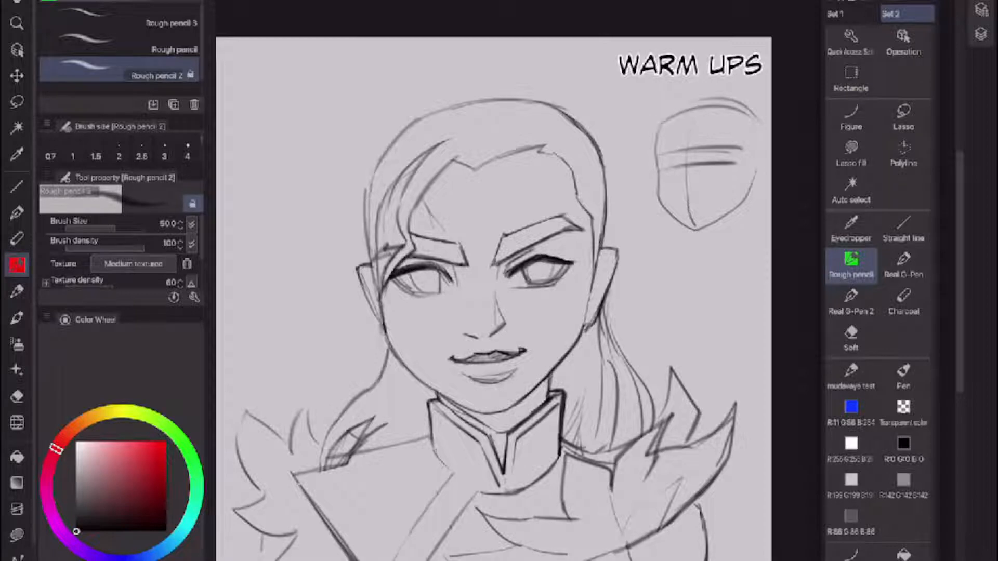
- Try to sketch the outline strokes of a second small shape below the head study
scroll(493, 299, "down", 3)
scroll(494, 299, "up", 2)
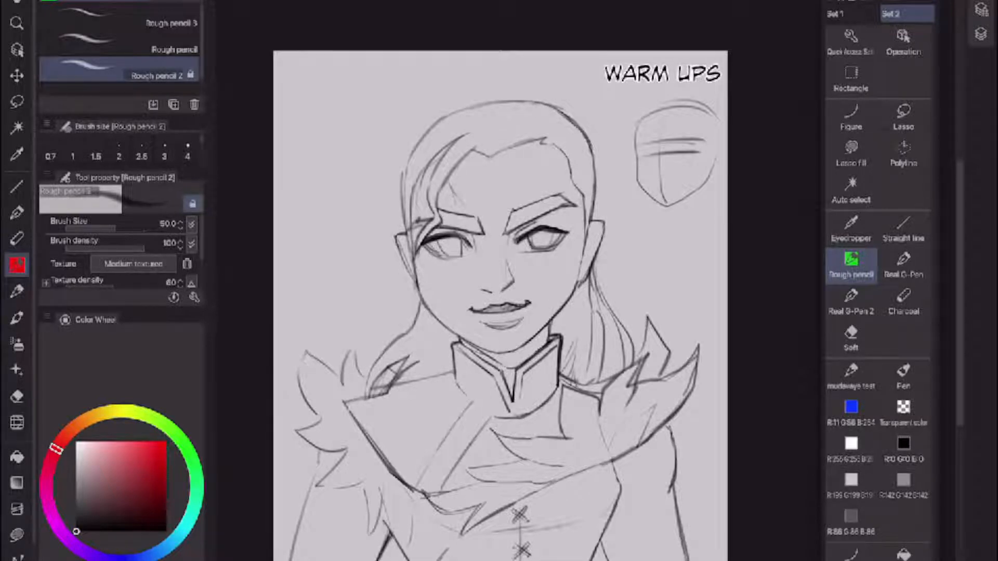
key("e")
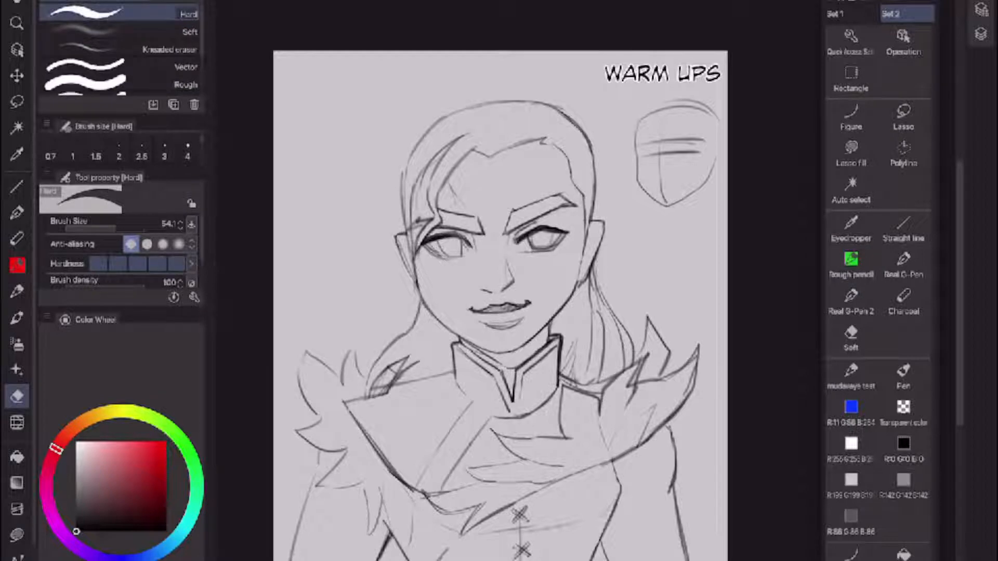
key("p")
mouse_move(647, 227)
left_mouse_down()
mouse_move(662, 224)
mouse_move(651, 247)
mouse_move(660, 262)
mouse_move(654, 230)
left_mouse_up()
mouse_move(653, 232)
left_mouse_down()
mouse_move(666, 278)
mouse_move(681, 287)
left_mouse_up()
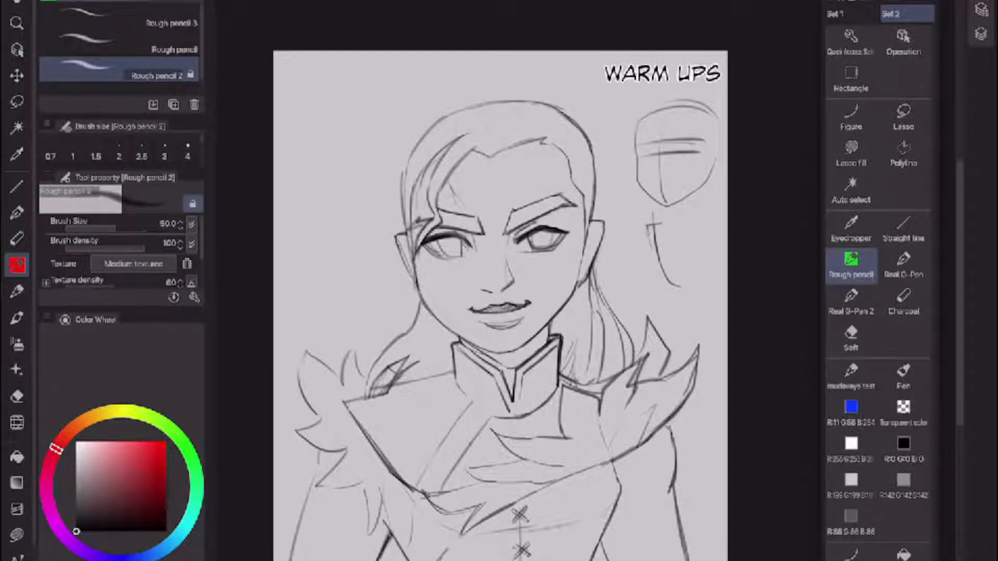
mouse_move(713, 221)
left_mouse_down()
mouse_move(712, 240)
mouse_move(728, 218)
left_mouse_up()
left_click_drag(727, 236, 719, 255)
- Erase the partial outline strokes below the small head study
key("e")
left_click_drag(713, 219, 725, 254)
left_click_drag(653, 213, 679, 286)
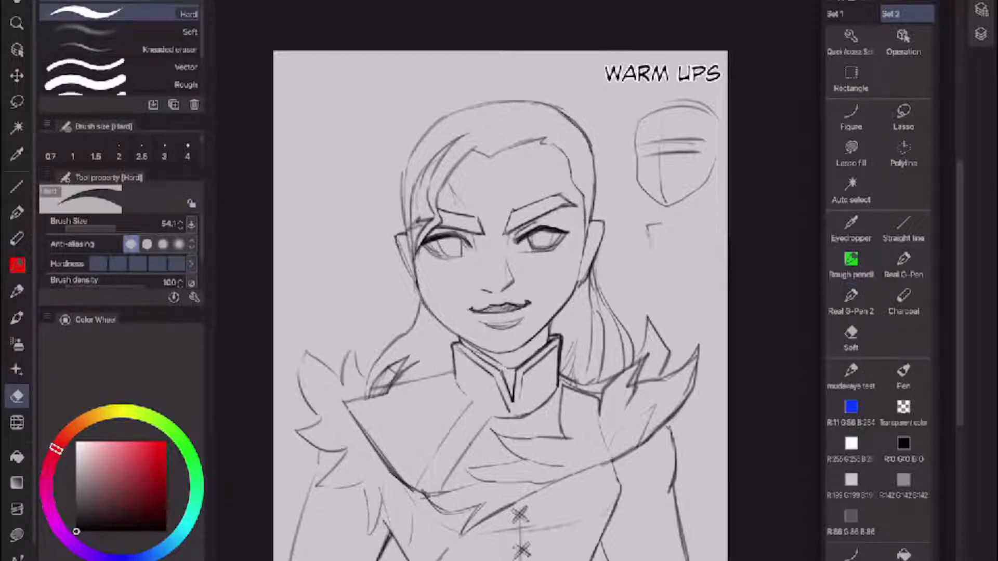
mouse_move(649, 233)
left_mouse_down()
mouse_move(649, 247)
mouse_move(661, 234)
left_mouse_up()
- Put a heavy stroke along the small head study's jaw and erase the entire study
key("p")
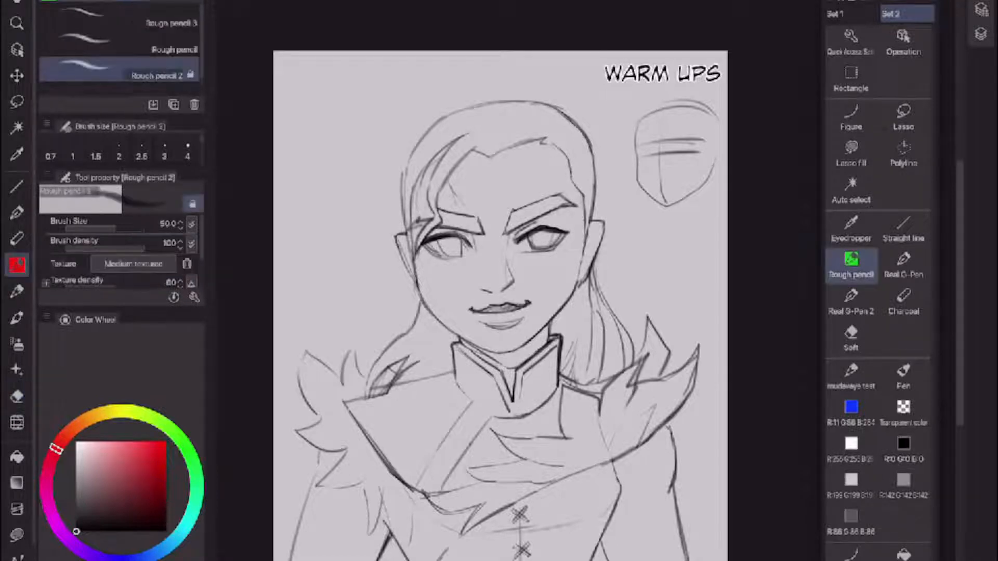
left_click_drag(715, 166, 681, 208)
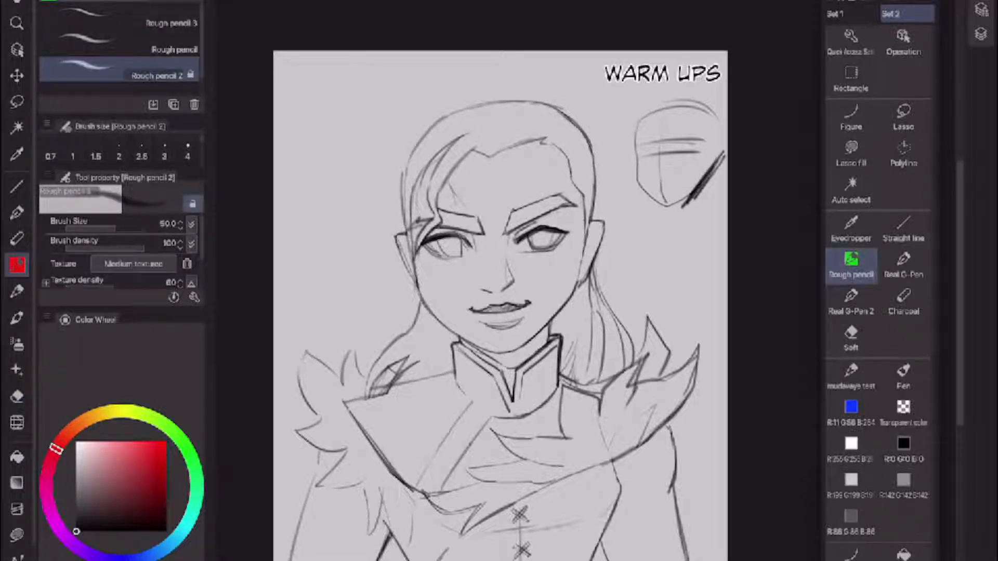
key("e")
left_click_drag(718, 169, 689, 203)
mouse_move(723, 152)
left_mouse_down()
mouse_move(681, 208)
mouse_move(663, 205)
mouse_move(660, 167)
mouse_move(636, 151)
mouse_move(635, 127)
mouse_move(657, 110)
mouse_move(699, 100)
mouse_move(666, 110)
mouse_move(710, 113)
left_mouse_up()
left_click_drag(649, 142, 706, 139)
left_click_drag(647, 154, 702, 152)
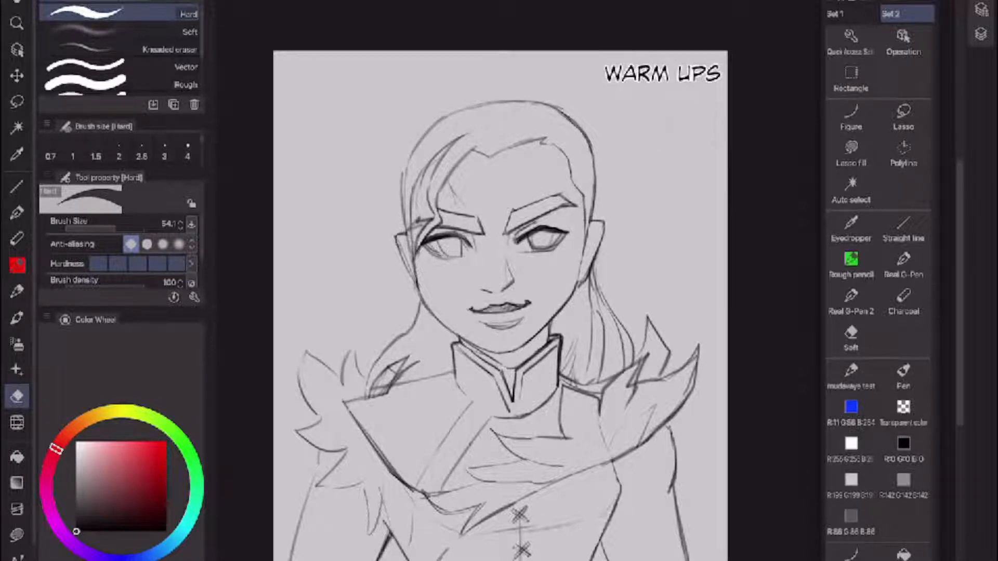
key("p")
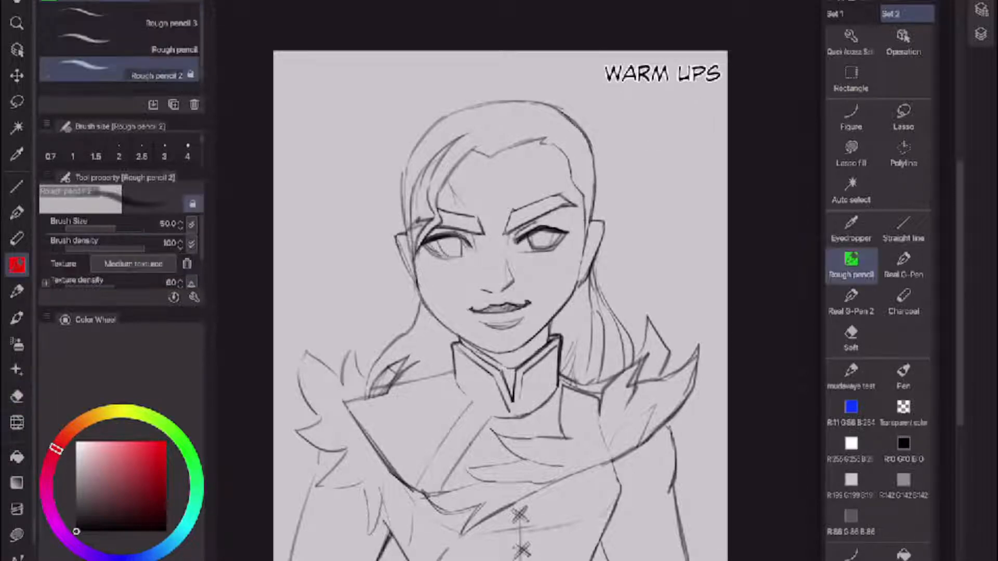
mouse_move(656, 151)
left_mouse_down()
mouse_move(643, 180)
mouse_move(672, 270)
left_mouse_up()
key("ctrl+z")
- Clean up the right-hand ear's lower end and darken its outer outline with the rough pencil
key("e")
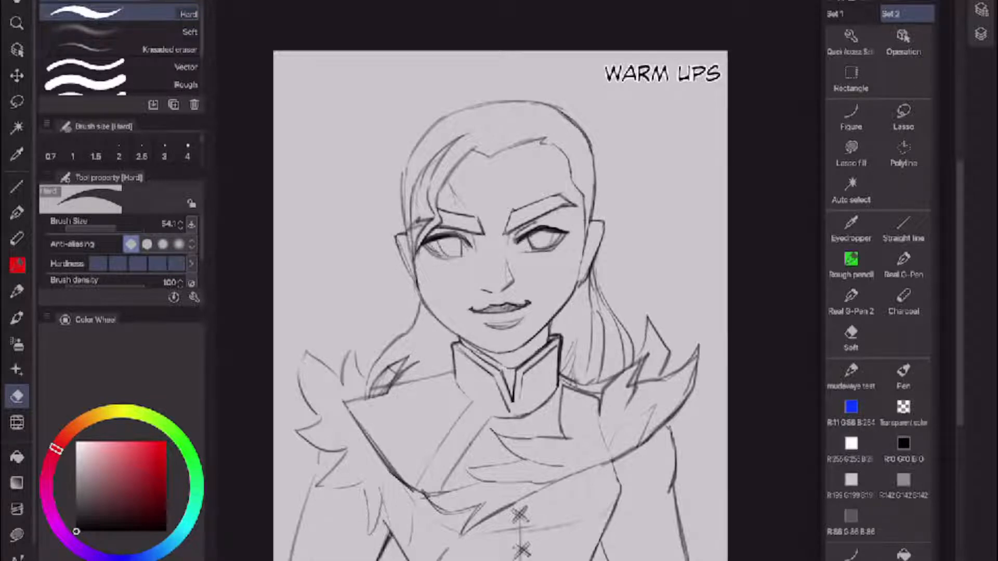
key("p")
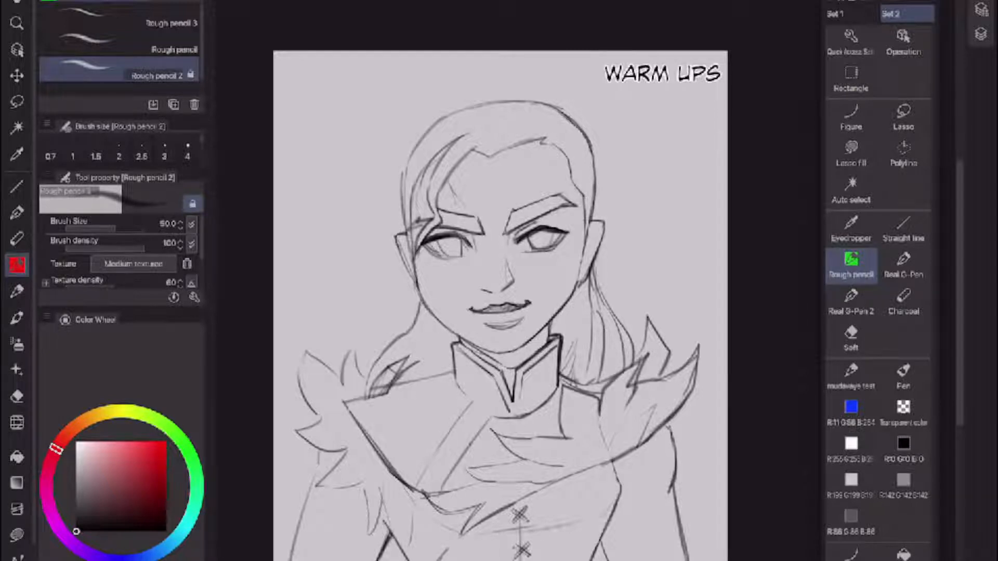
key("e")
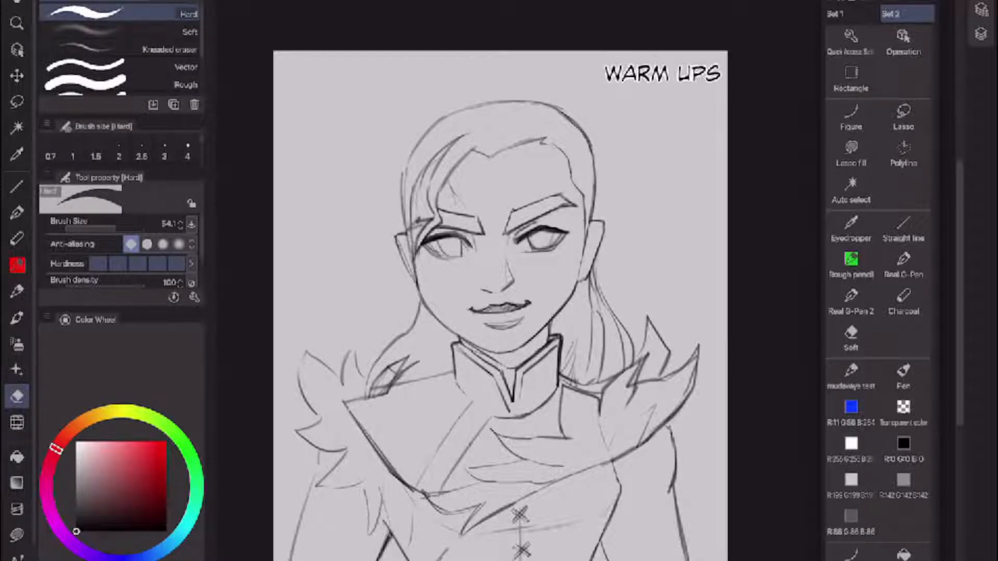
key("p")
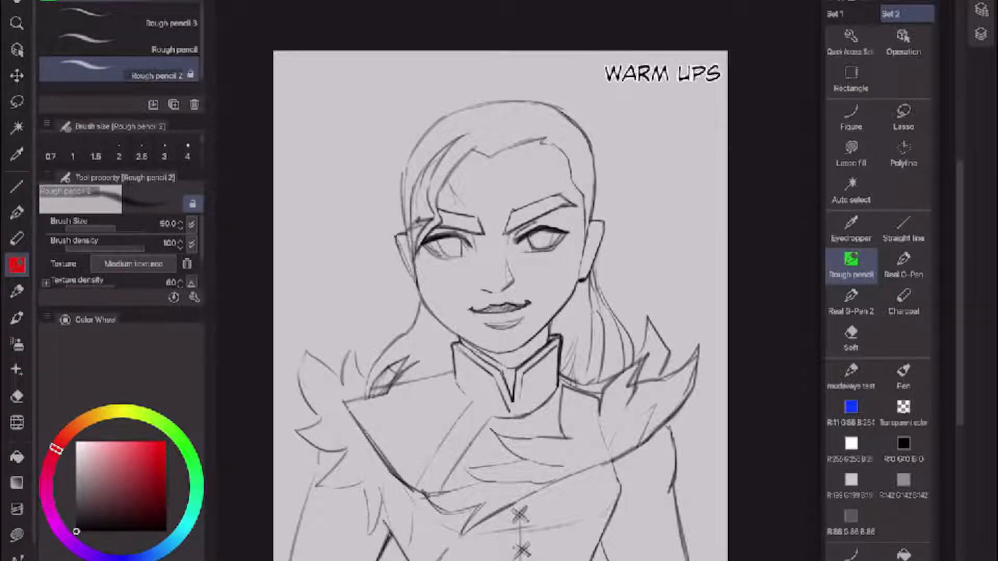
mouse_move(581, 282)
left_mouse_down()
mouse_move(604, 237)
mouse_move(600, 248)
left_mouse_up()
mouse_move(602, 237)
left_mouse_down()
mouse_move(605, 225)
mouse_move(593, 220)
mouse_move(602, 237)
mouse_move(594, 260)
left_mouse_up()
- Darken the left-hand ear's outer outline and erase the excess marks where its lower end meets the jaw
left_click_drag(394, 235, 411, 278)
key("e")
left_click_drag(394, 237, 418, 289)
key("p")
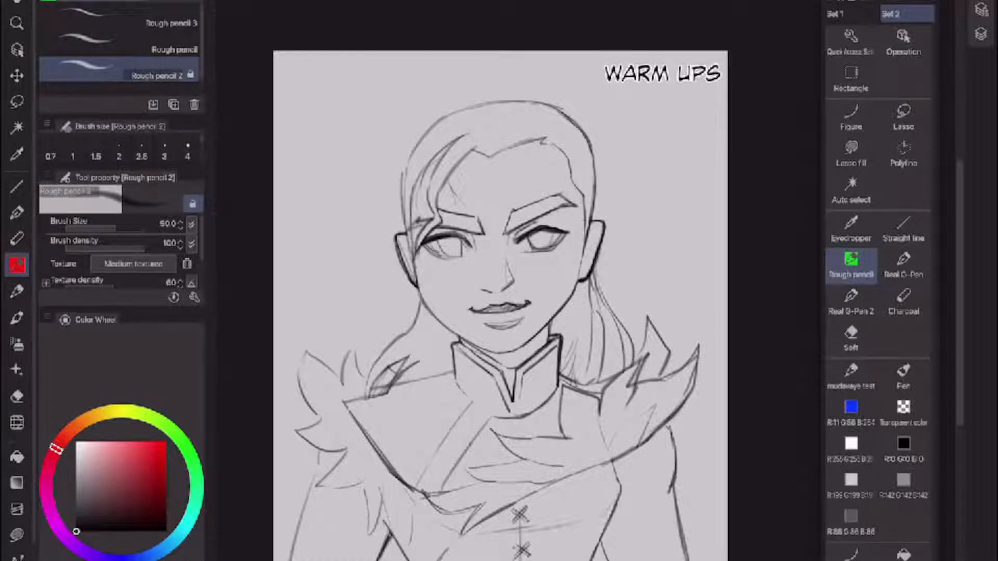
key("e")
key("p")
key("e")
left_click_drag(409, 267, 417, 282)
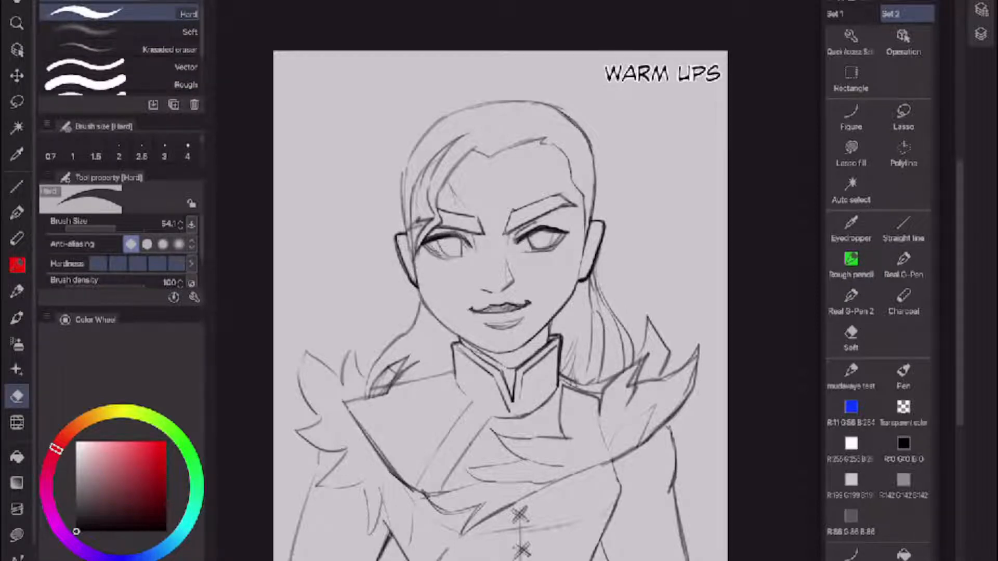
left_click_drag(411, 289, 415, 284)
- Strengthen the head's left outline with darker pencil strokes from the ear up toward the crown
key("p")
mouse_move(412, 256)
left_mouse_down()
mouse_move(402, 175)
mouse_move(425, 132)
left_mouse_up()
left_click_drag(402, 176, 422, 135)
left_click_drag(410, 155, 439, 120)
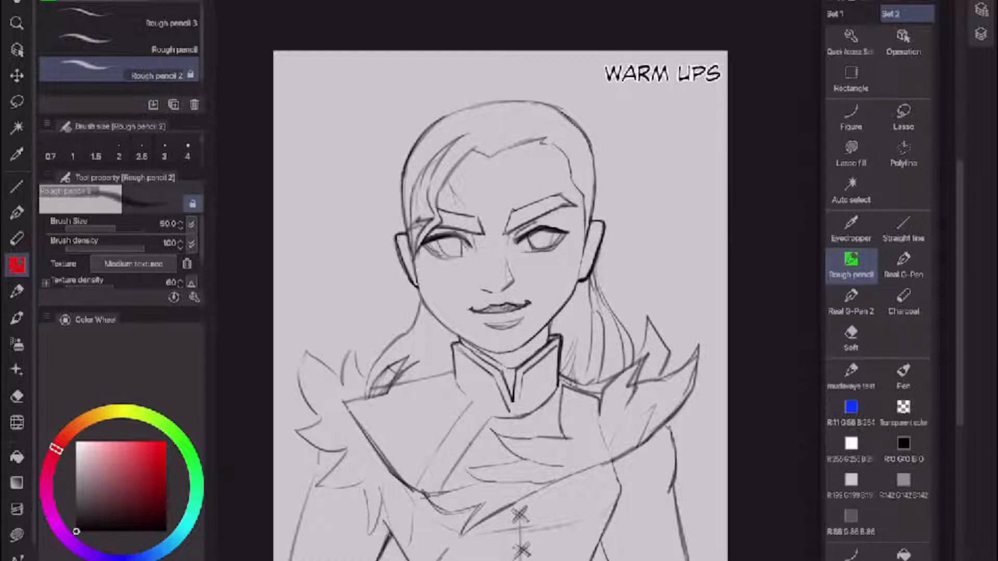
- Clean up and darken the hair curve at the left-hand shoulder, and add a short stroke below the feathered shoulder piece
key("e")
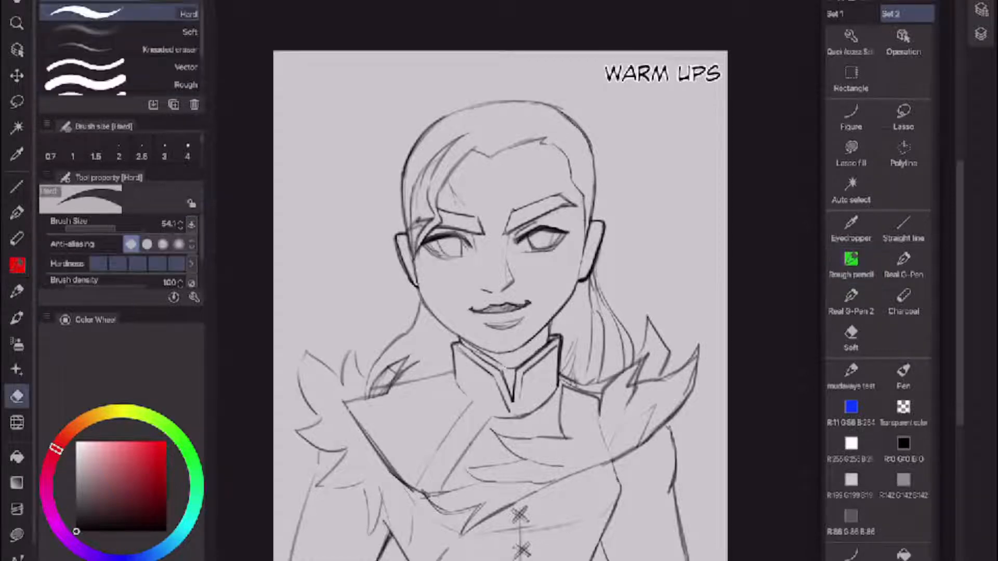
mouse_move(370, 393)
left_mouse_down()
mouse_move(387, 351)
mouse_move(365, 398)
left_mouse_up()
left_click(851, 264)
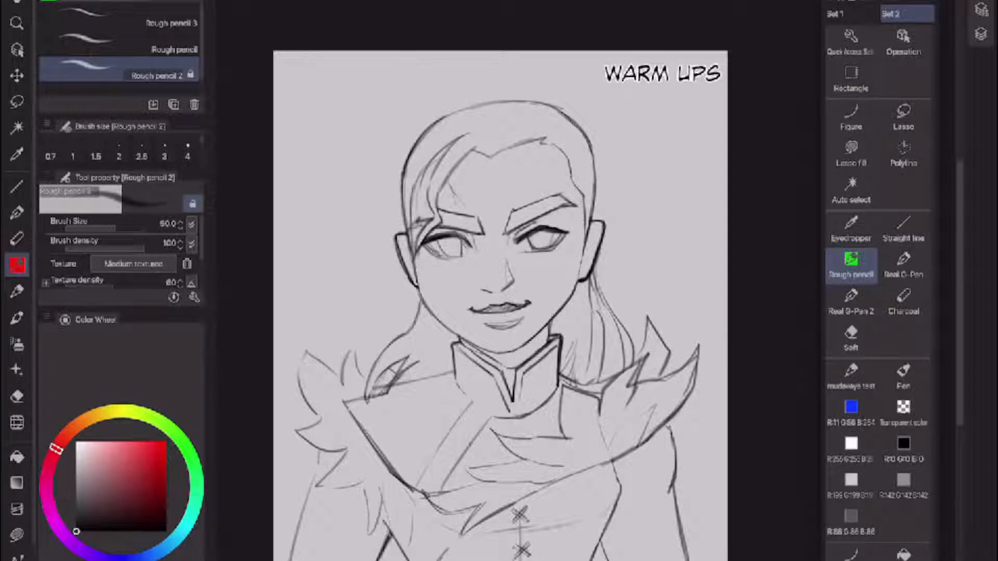
left_click_drag(367, 403, 407, 359)
scroll(616, 333, "down", 3)
scroll(634, 338, "up", 2)
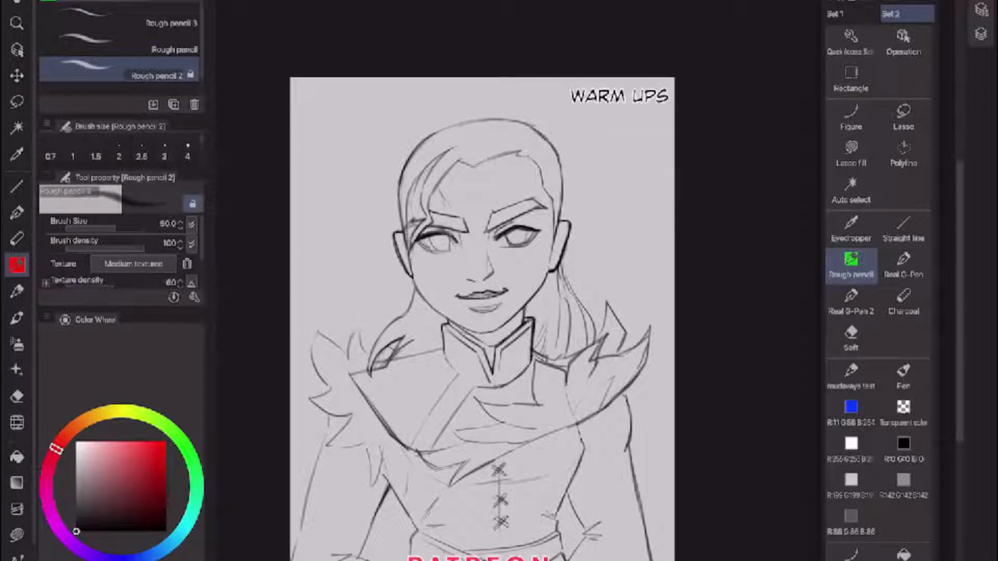
left_click_drag(327, 412, 328, 421)
- Draw an upright rectangle in the blank area right of the head using the Rough pencil brush at size 20
key("e")
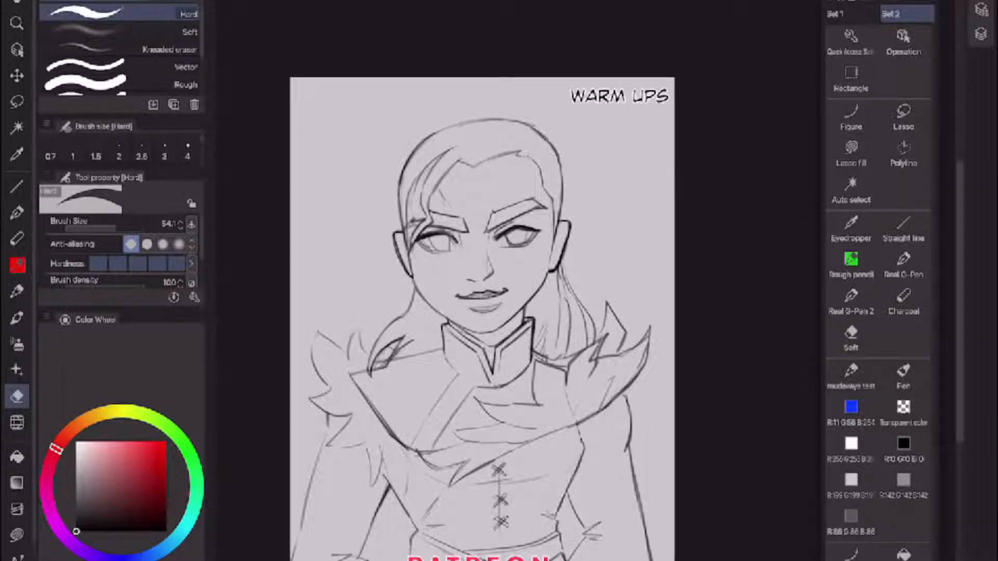
scroll(496, 192, "up", 5)
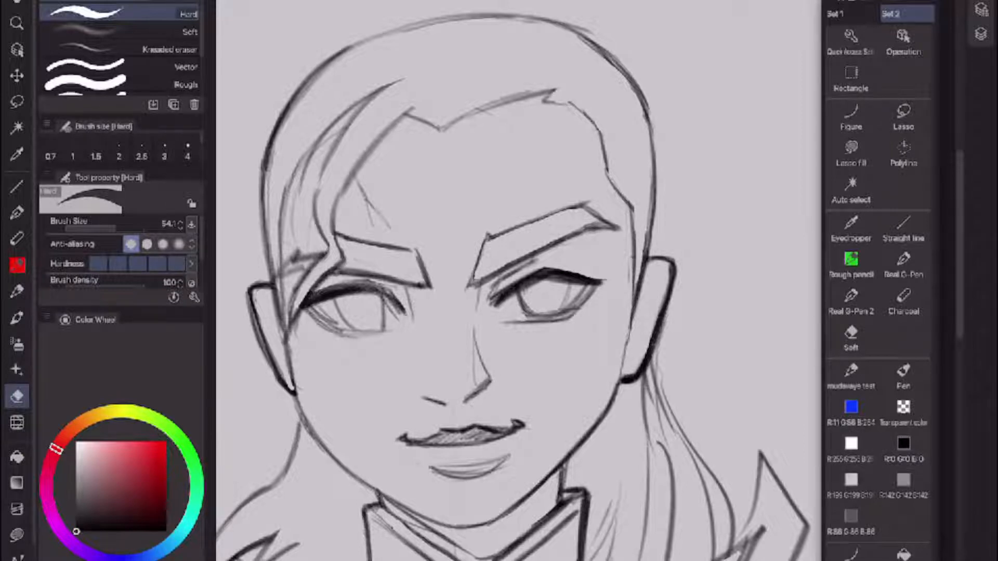
scroll(650, 278, "down", 6)
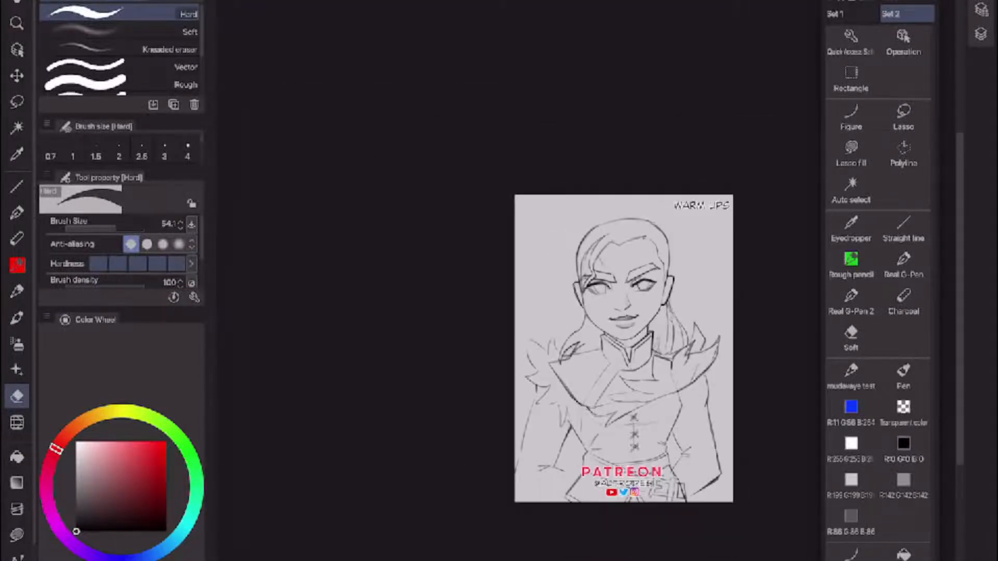
scroll(650, 312, "up", 4)
scroll(705, 193, "up", 8)
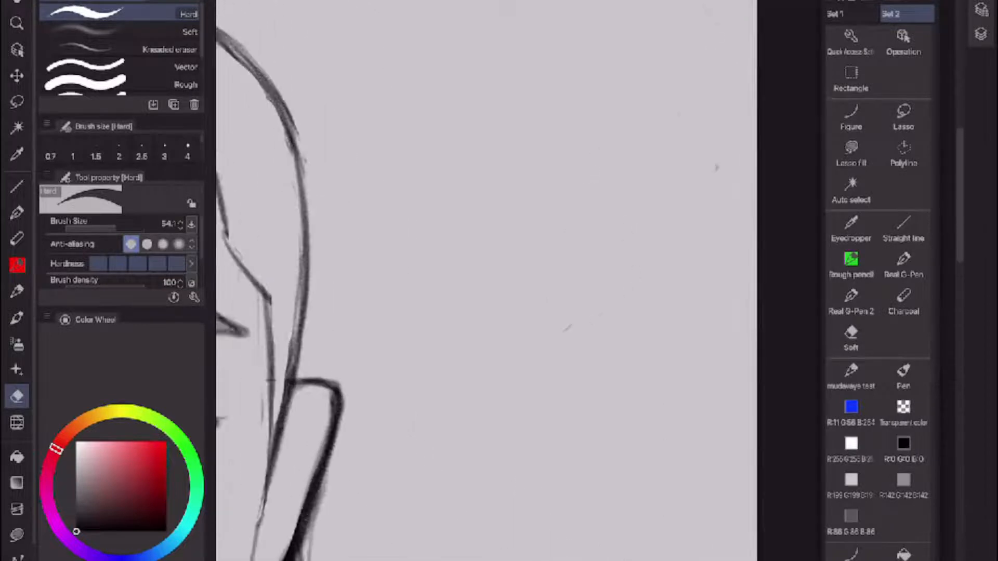
mouse_move(706, 192)
left_mouse_down()
mouse_move(640, 250)
mouse_move(653, 250)
mouse_move(650, 257)
left_mouse_up()
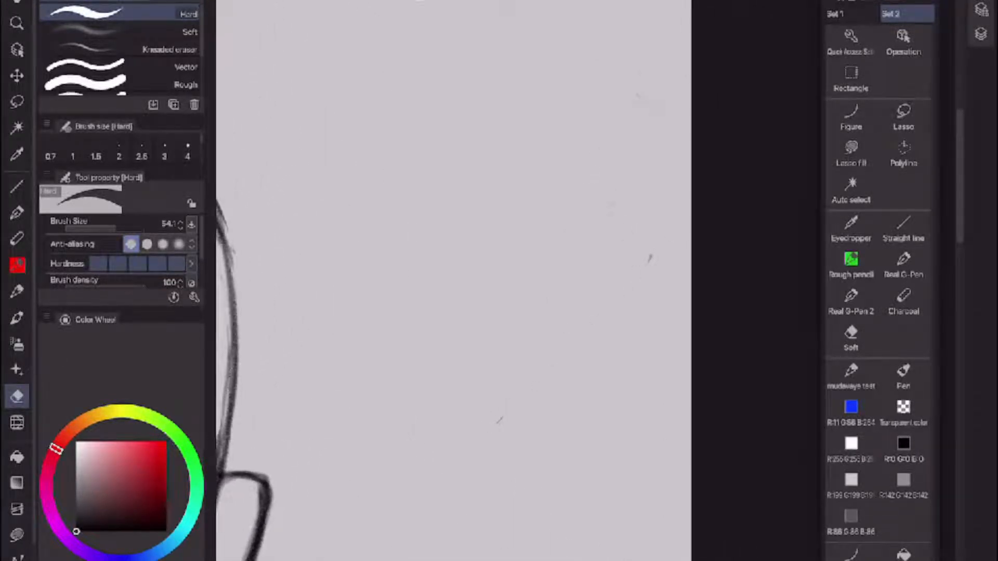
key("p")
key("p")
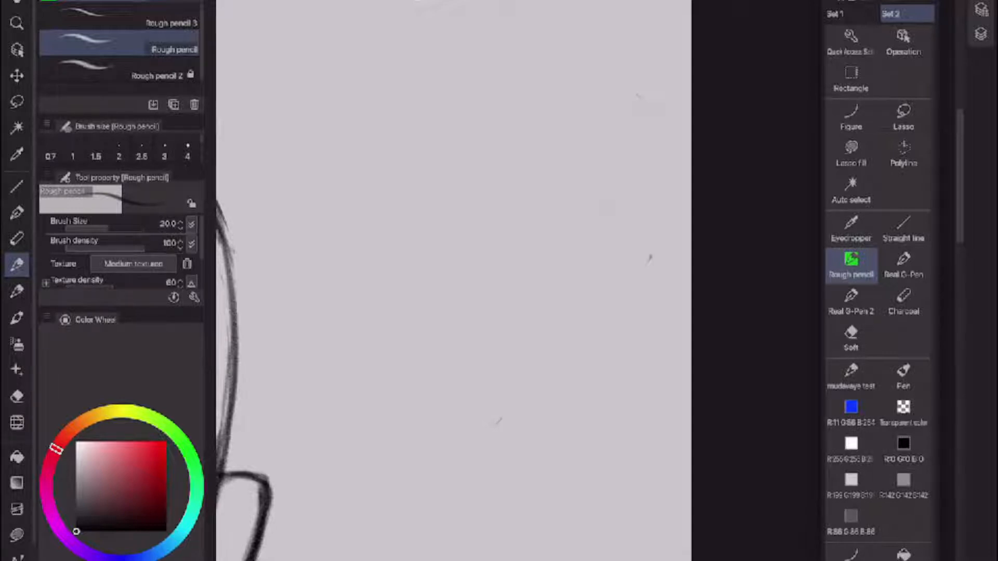
left_click_drag(320, 93, 421, 79)
mouse_move(337, 95)
left_mouse_down()
mouse_move(446, 82)
mouse_move(339, 240)
left_mouse_up()
left_click_drag(434, 101, 431, 242)
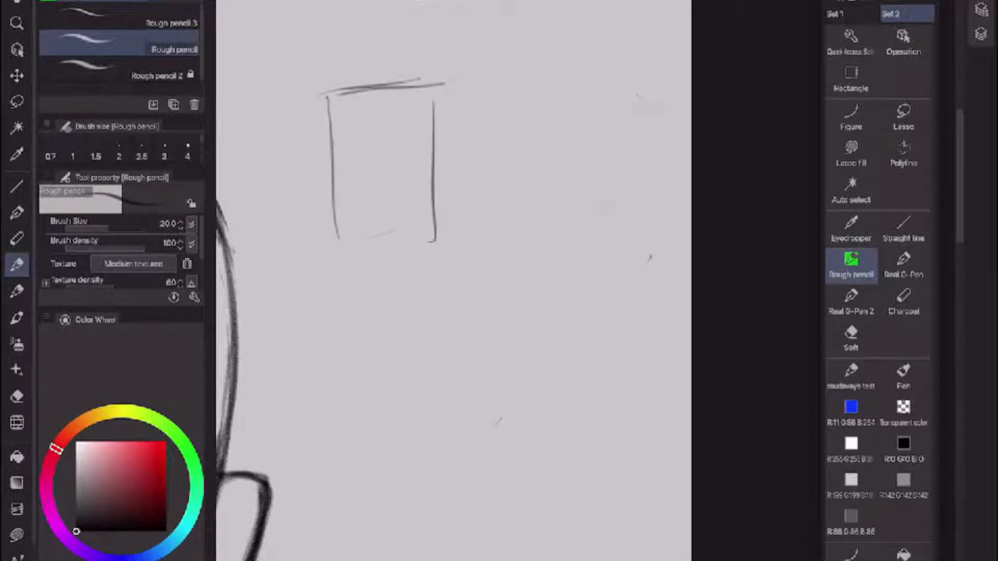
left_click_drag(327, 244, 435, 240)
- Add a narrow left side face and base lines to turn the rectangle into a box
mouse_move(327, 93)
left_mouse_down()
mouse_move(310, 104)
mouse_move(316, 224)
left_mouse_up()
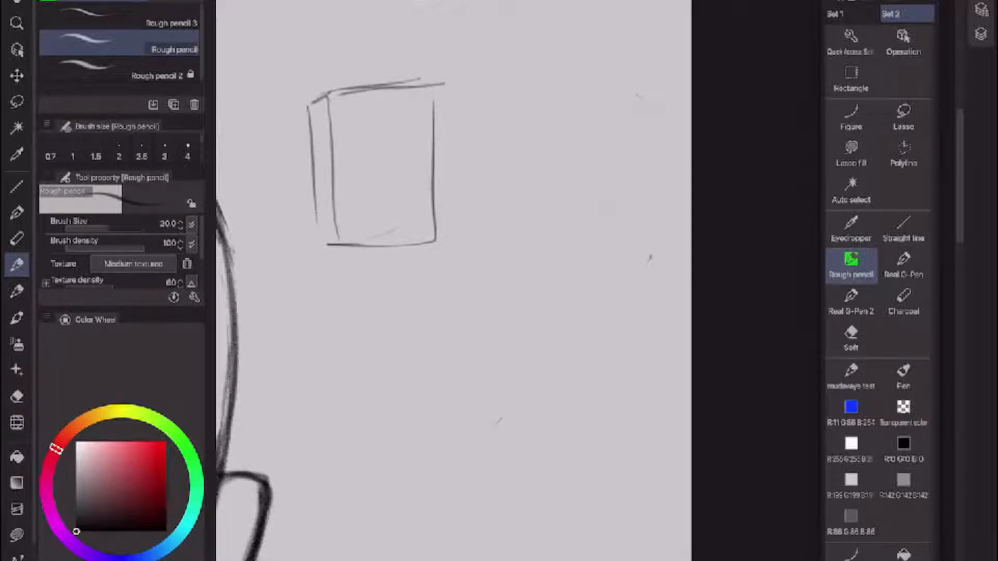
mouse_move(312, 117)
left_mouse_down()
mouse_move(319, 246)
mouse_move(449, 238)
left_mouse_up()
left_click_drag(349, 245, 430, 242)
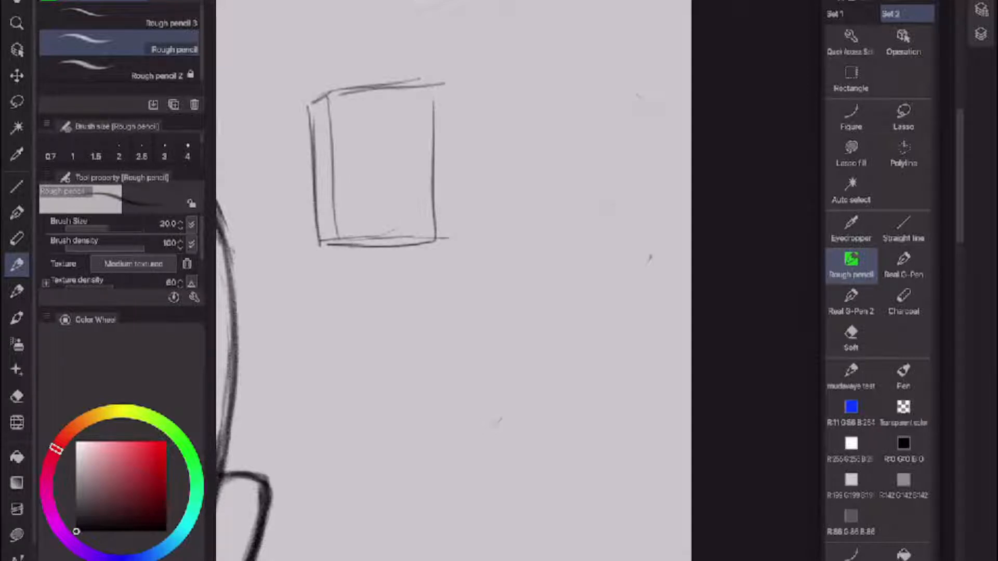
- Sketch a simple standing figure inside the box with a head, torso, arm, waist, legs and feet
mouse_move(386, 97)
left_mouse_down()
mouse_move(384, 121)
mouse_move(398, 119)
mouse_move(367, 235)
left_mouse_up()
mouse_move(382, 178)
left_mouse_down()
mouse_move(389, 168)
mouse_move(401, 231)
left_mouse_up()
left_click_drag(399, 123, 401, 233)
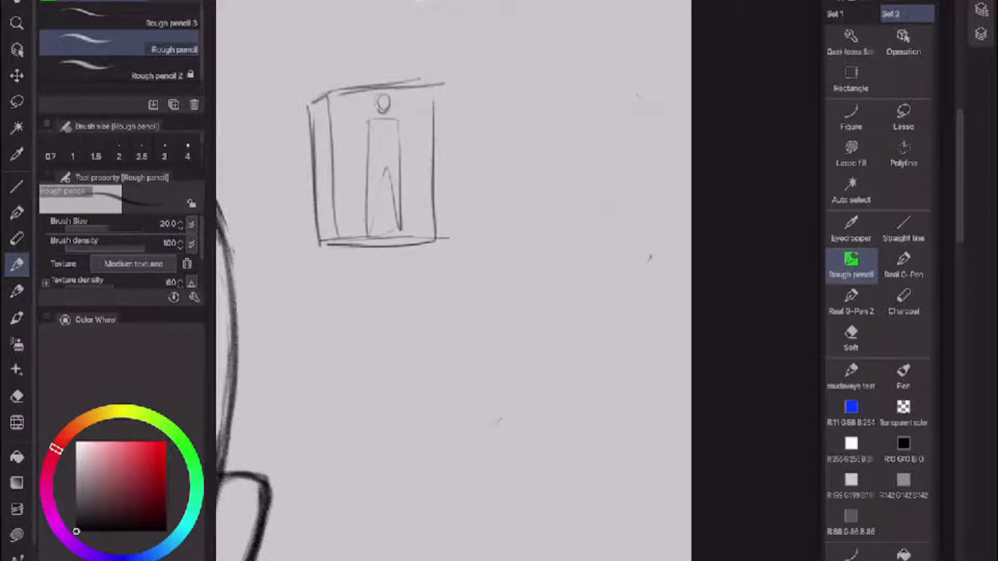
left_click_drag(363, 118, 357, 183)
left_click_drag(374, 134, 358, 172)
mouse_move(370, 130)
left_mouse_down()
mouse_move(374, 152)
mouse_move(396, 148)
left_mouse_up()
mouse_move(374, 150)
left_mouse_down()
mouse_move(372, 172)
mouse_move(398, 162)
mouse_move(368, 200)
left_mouse_up()
mouse_move(386, 171)
left_mouse_down()
mouse_move(369, 241)
mouse_move(413, 240)
left_mouse_up()
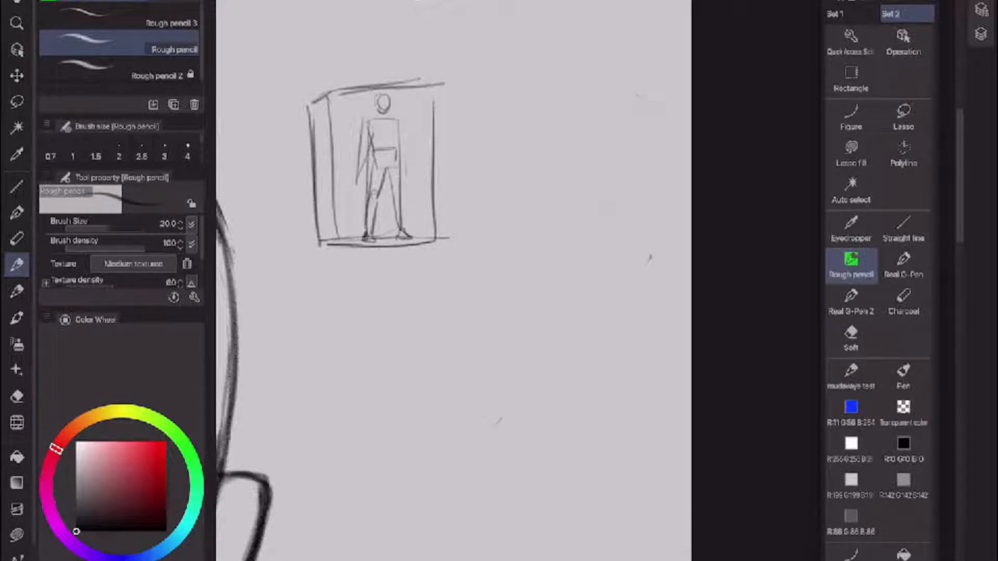
- Draw a floor plane in perspective as a trapezoid to the lower right of the box
mouse_move(507, 231)
left_mouse_down()
mouse_move(586, 225)
mouse_move(482, 266)
mouse_move(462, 302)
left_mouse_up()
left_click_drag(585, 225, 622, 289)
left_click_drag(464, 302, 622, 288)
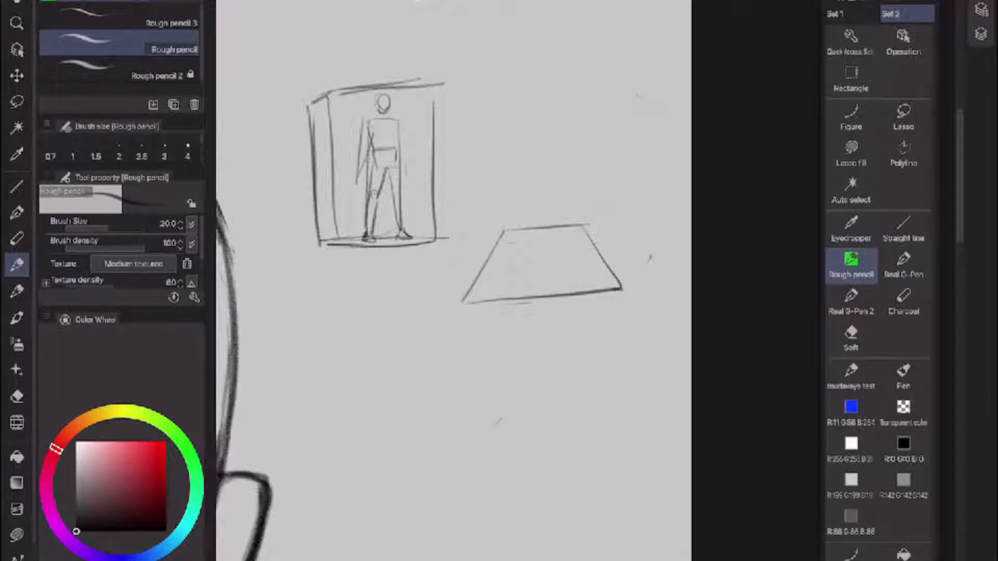
- Add two footprints to the floor plane and divide it with converging and horizontal grid lines
mouse_move(526, 243)
left_mouse_down()
mouse_move(517, 270)
mouse_move(568, 260)
mouse_move(557, 256)
mouse_move(575, 263)
left_mouse_up()
left_click_drag(547, 243, 544, 294)
left_click_drag(512, 248, 498, 298)
left_click_drag(568, 240, 590, 287)
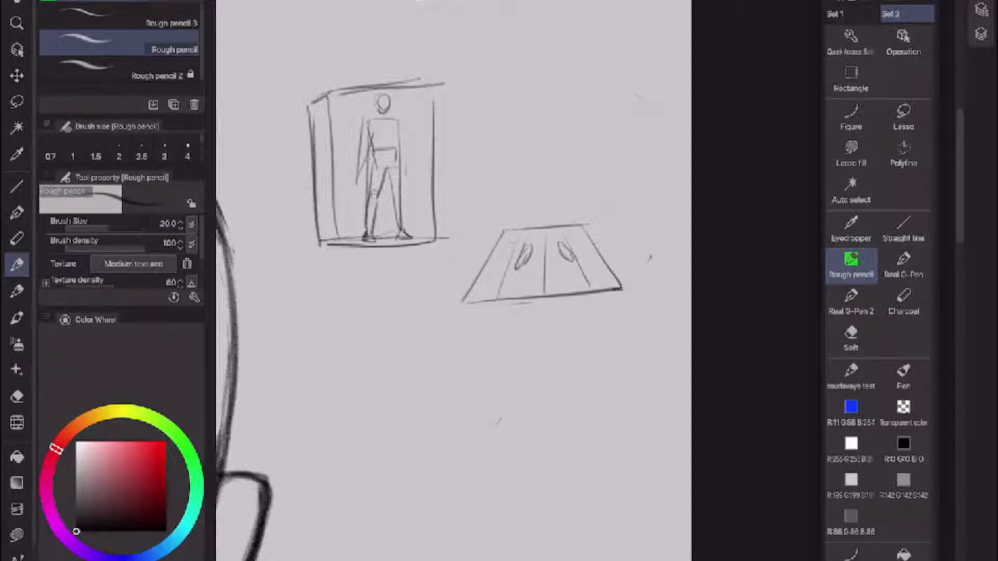
mouse_move(597, 237)
left_mouse_down()
mouse_move(494, 247)
mouse_move(499, 273)
mouse_move(594, 267)
left_mouse_up()
mouse_move(489, 273)
left_mouse_down()
mouse_move(612, 261)
mouse_move(533, 270)
left_mouse_up()
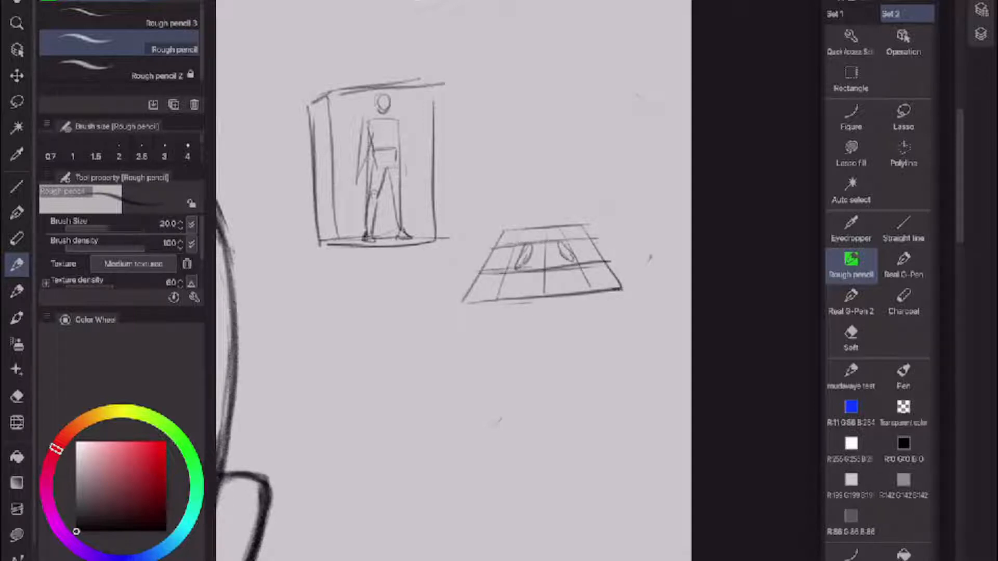
- Sketch the legs and tapering body outline of a figure rising from the footprints on the floor plane
left_click_drag(525, 233, 521, 255)
mouse_move(541, 204)
left_mouse_down()
mouse_move(524, 264)
mouse_move(570, 249)
left_mouse_up()
mouse_move(549, 153)
left_mouse_down()
mouse_move(561, 216)
mouse_move(523, 219)
left_mouse_up()
mouse_move(537, 157)
left_mouse_down()
mouse_move(532, 166)
mouse_move(548, 149)
left_mouse_up()
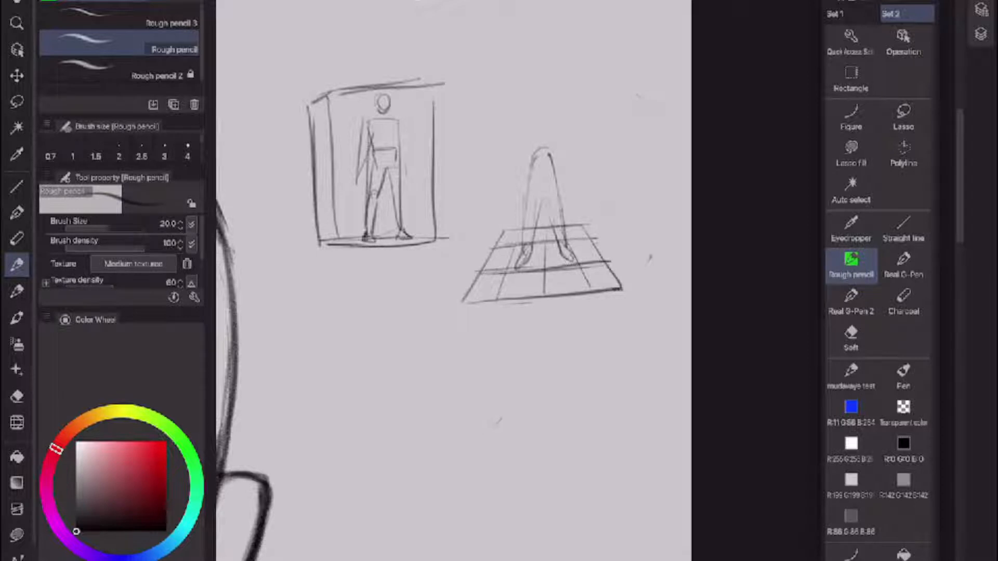
left_click_drag(523, 192, 519, 249)
mouse_move(528, 136)
left_mouse_down()
mouse_move(521, 194)
mouse_move(572, 231)
left_mouse_up()
left_click_drag(553, 123, 561, 187)
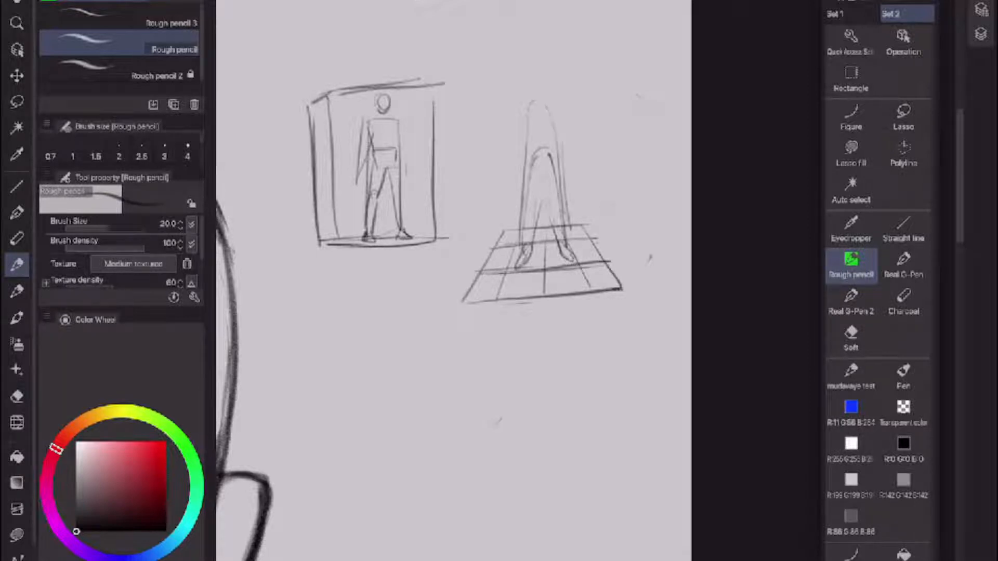
- Add two drooping arms and a small oval head to the figure standing on the floor plane
mouse_move(522, 127)
left_mouse_down()
mouse_move(554, 107)
mouse_move(506, 191)
mouse_move(514, 167)
left_mouse_up()
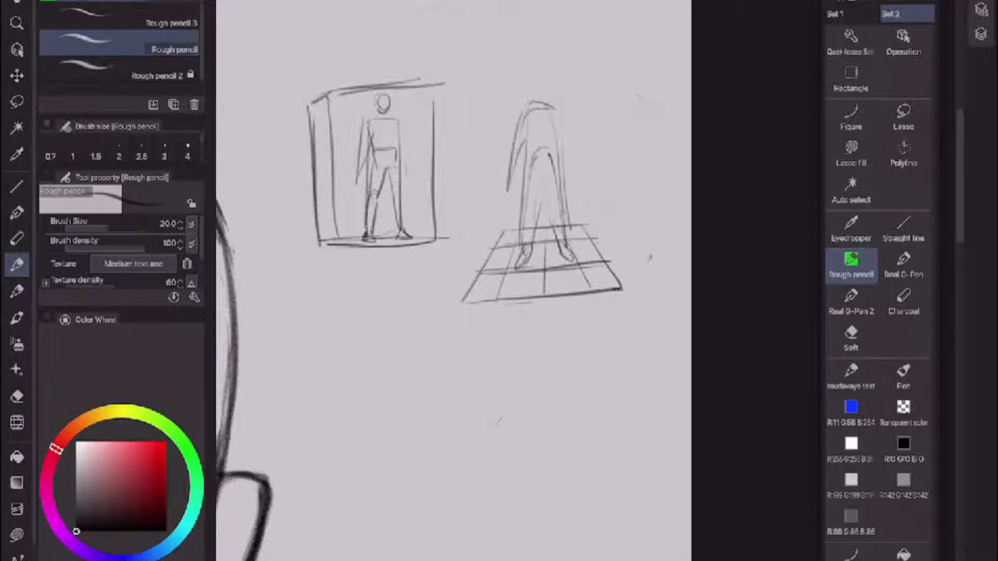
left_click_drag(551, 107, 580, 172)
left_click_drag(552, 140, 566, 161)
mouse_move(536, 101)
left_mouse_down()
mouse_move(548, 92)
mouse_move(537, 99)
left_mouse_up()
left_click_drag(538, 80, 546, 101)
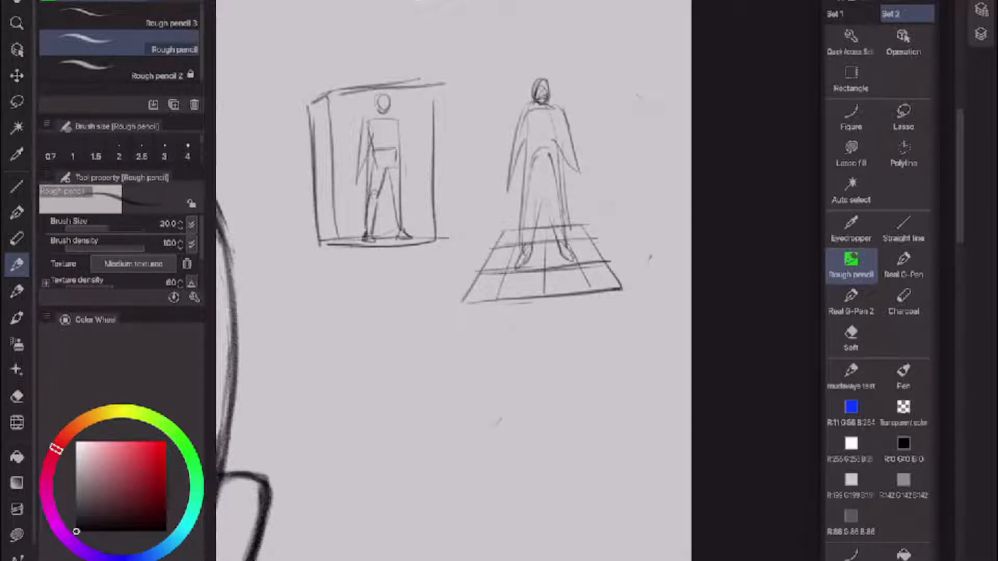
left_click_drag(597, 67, 598, 95)
mouse_move(598, 94)
left_mouse_down()
mouse_move(639, 100)
mouse_move(577, 112)
left_mouse_up()
mouse_move(601, 91)
left_mouse_down()
mouse_move(638, 98)
mouse_move(570, 124)
left_mouse_up()
left_click_drag(638, 106, 644, 156)
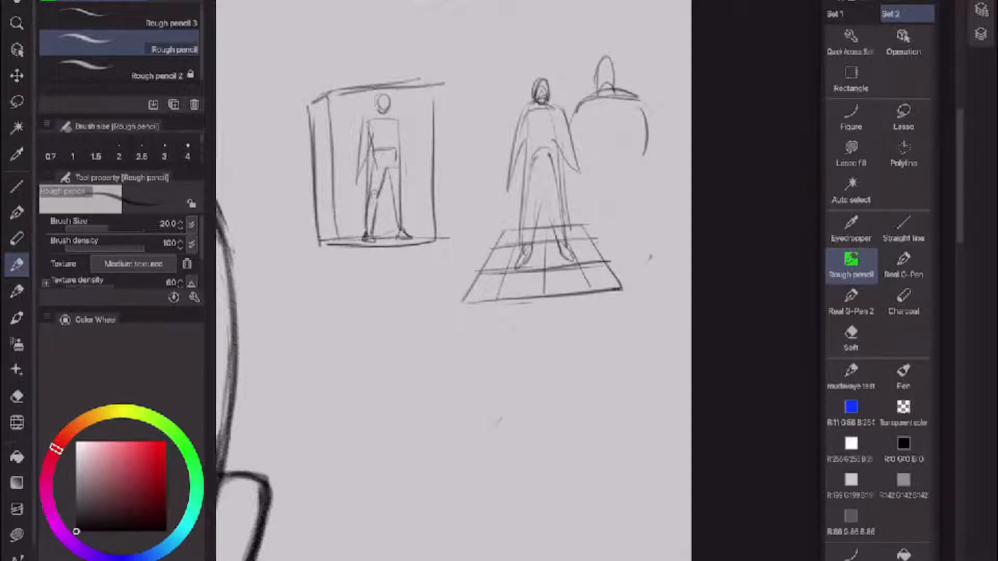
key("ctrl+z")
key("ctrl+z")
key("ctrl+z")
key("ctrl+z")
key("ctrl+z")
key("ctrl+z")
key("ctrl+z")
key("ctrl+z")
key("ctrl+z")
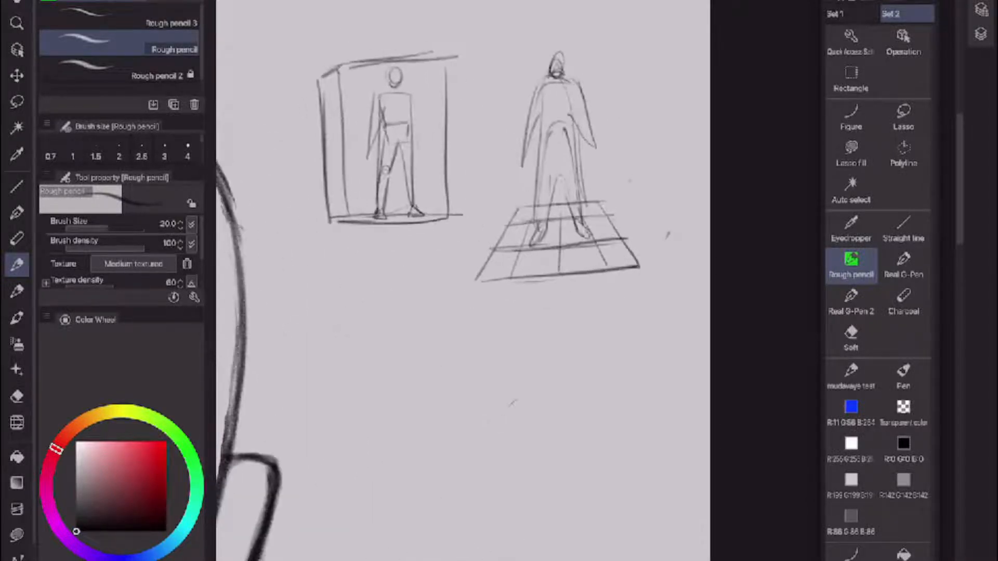
- Start a new figure below the floor plane with an oval head, slanted shoulder line and tapering torso sides
scroll(523, 333, "down", 1)
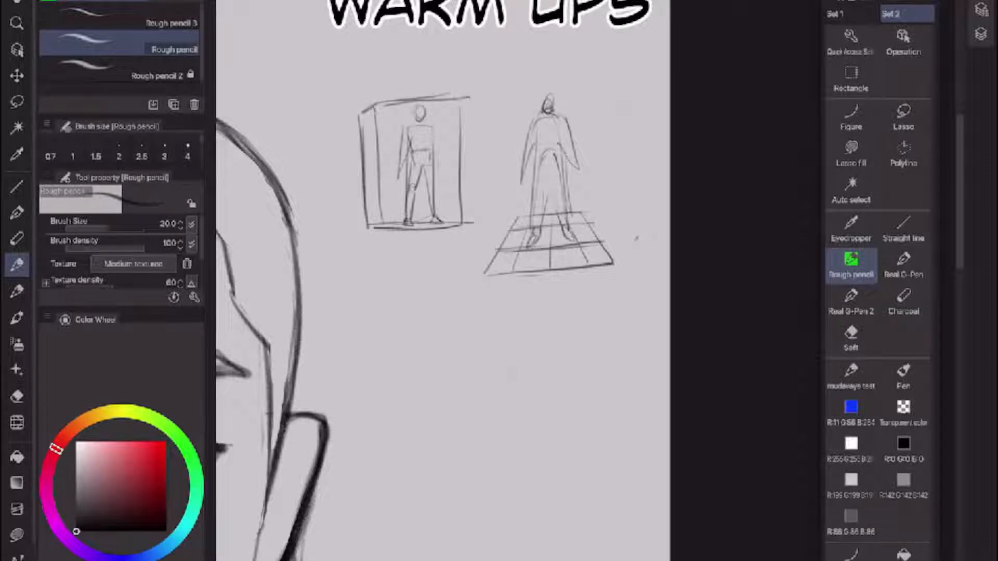
scroll(560, 262, "up", 5)
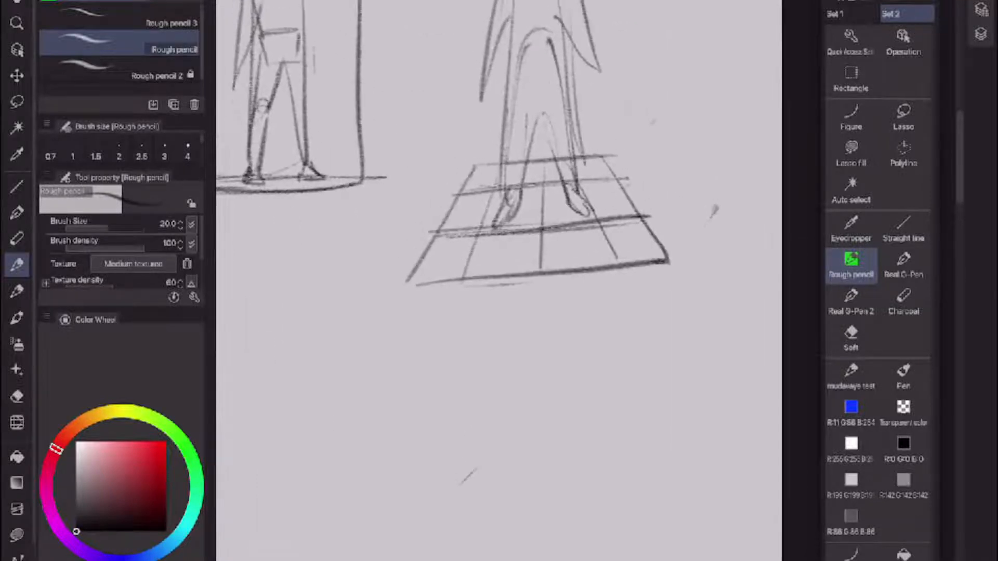
scroll(624, 343, "down", 3)
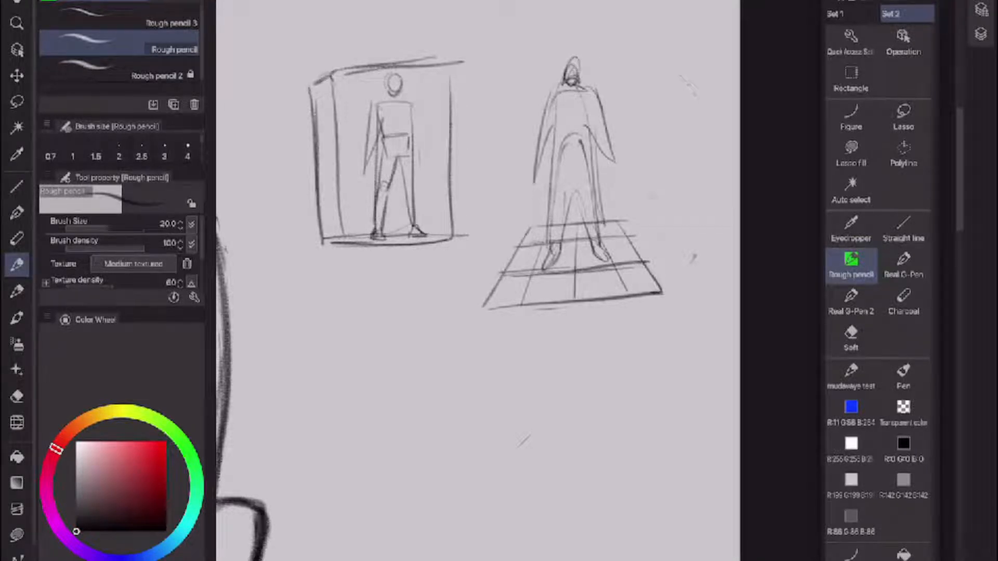
mouse_move(581, 363)
left_mouse_down()
mouse_move(601, 366)
mouse_move(587, 359)
left_mouse_up()
left_click_drag(575, 422, 612, 387)
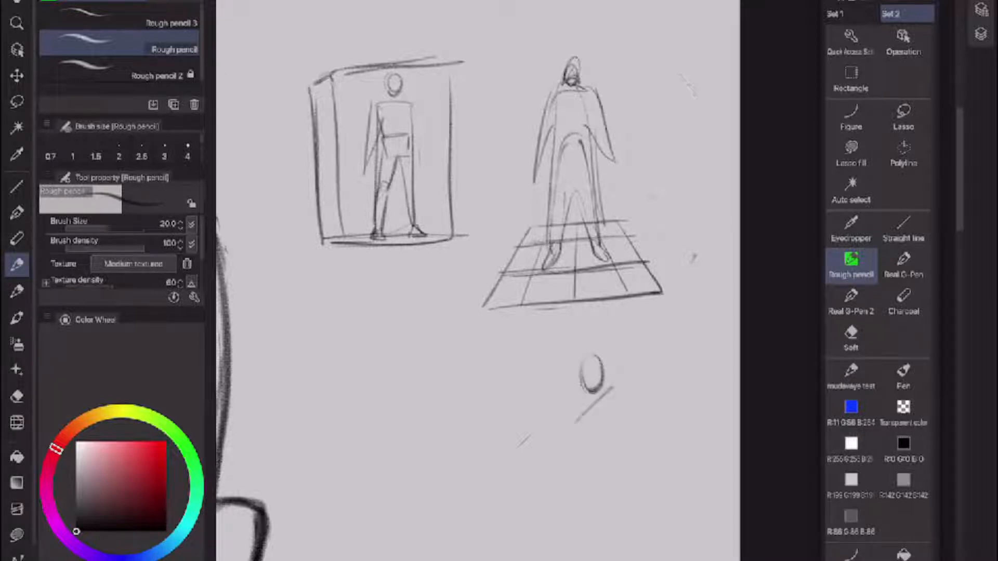
left_click_drag(571, 418, 607, 466)
left_click_drag(623, 394, 621, 457)
scroll(591, 328, "down", 3)
scroll(645, 413, "up", 3)
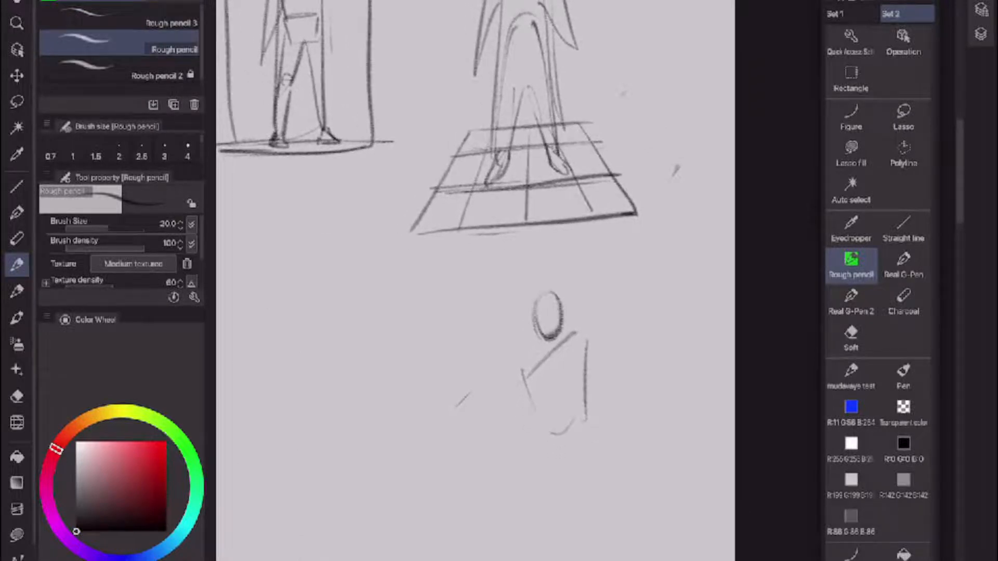
- Round out the new figure's chest and shoulders, and redraw its head farther forward to the left
left_click_drag(576, 340, 548, 359)
mouse_move(554, 351)
left_mouse_down()
mouse_move(562, 371)
mouse_move(581, 346)
mouse_move(543, 415)
left_mouse_up()
left_click_drag(530, 363, 589, 415)
left_click_drag(586, 359, 577, 415)
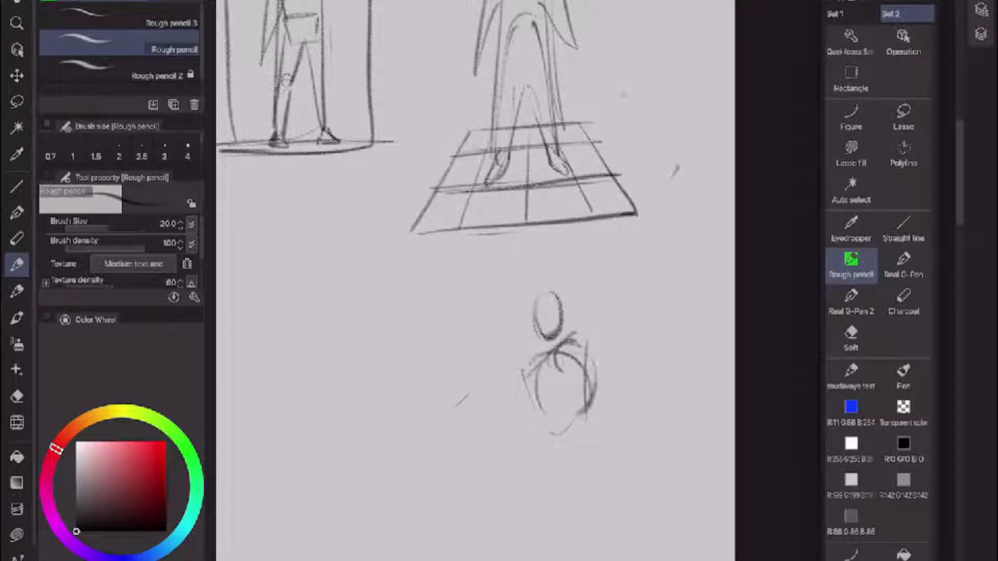
left_click_drag(548, 366, 544, 411)
left_click_drag(545, 341, 509, 348)
left_click_drag(523, 315, 541, 346)
scroll(540, 197, "down", 3)
scroll(436, 280, "up", 3)
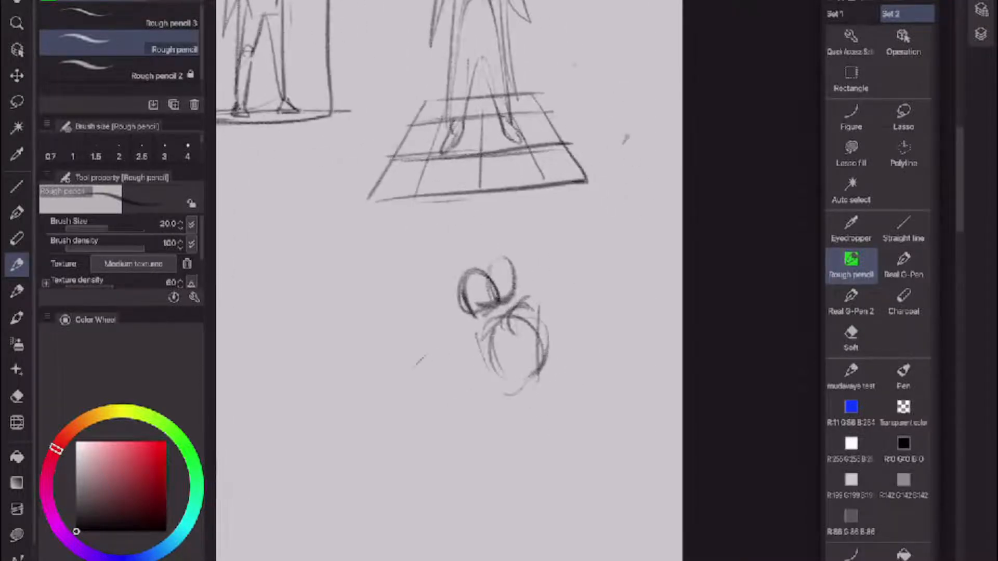
- Add the figure's pelvis and rough in the front leg with a raised thigh and bent lower leg
mouse_move(538, 380)
left_mouse_down()
mouse_move(553, 413)
mouse_move(535, 417)
mouse_move(510, 389)
mouse_move(542, 408)
left_mouse_up()
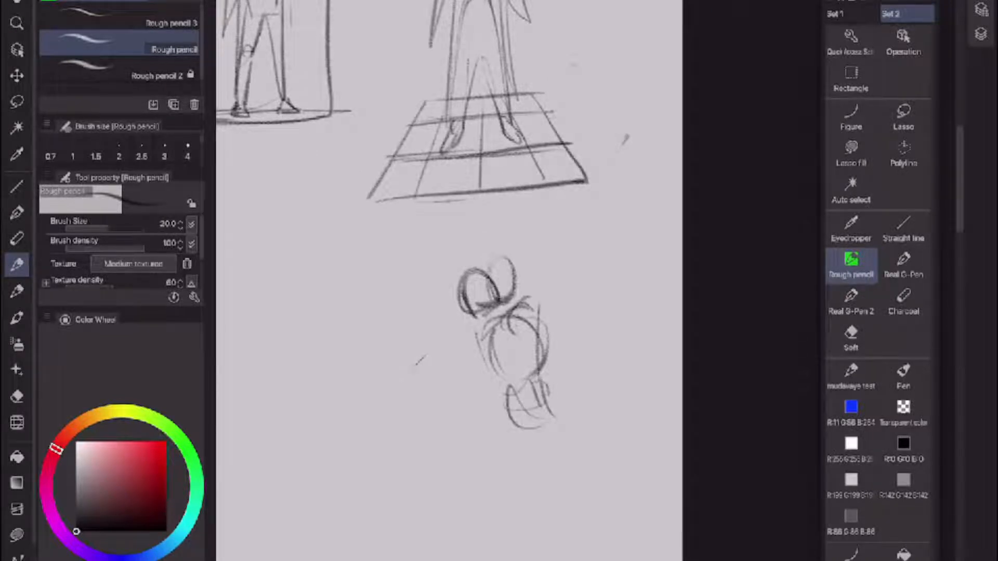
left_click_drag(441, 419, 514, 394)
left_click_drag(431, 418, 538, 498)
mouse_move(544, 417)
left_mouse_down()
mouse_move(460, 443)
mouse_move(556, 486)
left_mouse_up()
left_click_drag(515, 410, 539, 447)
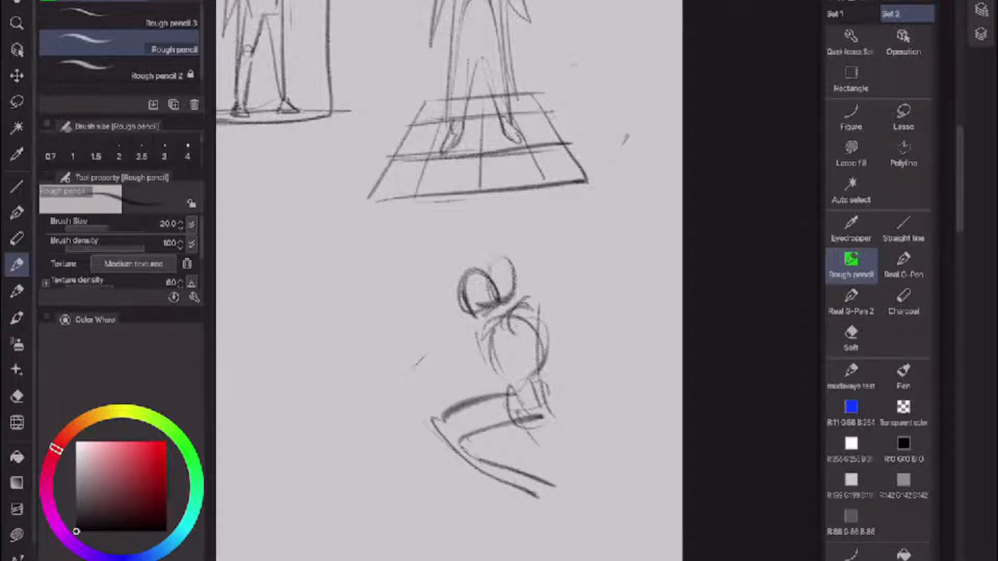
- Draw the rear leg with its thigh going down and its lower leg and foot stretched out behind
left_click_drag(465, 435, 534, 474)
left_click_drag(506, 505, 540, 469)
left_click_drag(522, 433, 560, 498)
left_click_drag(537, 389, 571, 480)
left_click_drag(562, 472, 635, 502)
left_click_drag(551, 498, 618, 506)
left_click_drag(579, 491, 649, 514)
left_click_drag(608, 475, 668, 524)
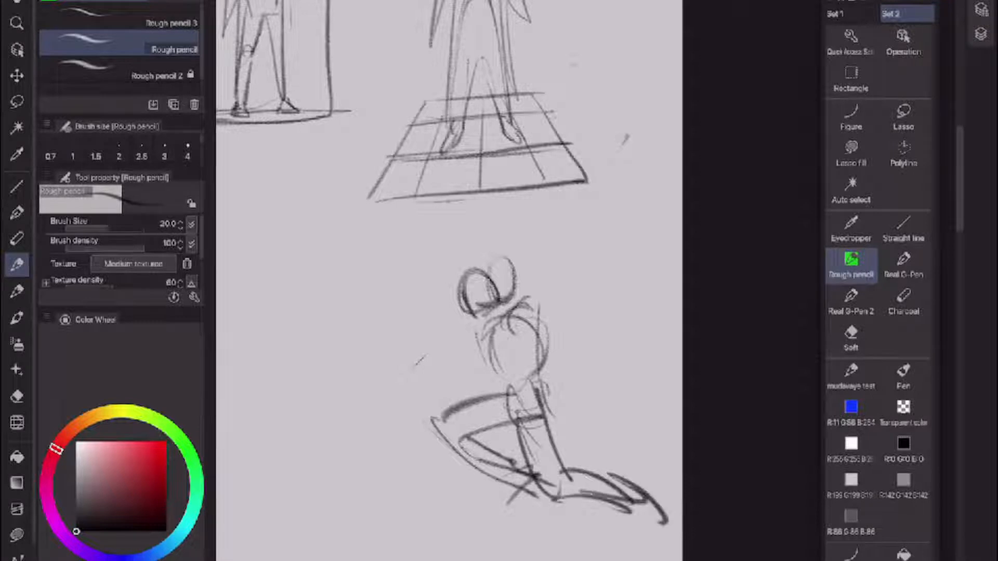
mouse_move(522, 322)
left_mouse_down()
mouse_move(565, 318)
mouse_move(592, 334)
left_mouse_up()
mouse_move(513, 326)
left_mouse_down()
mouse_move(592, 342)
mouse_move(595, 384)
left_mouse_up()
left_click_drag(589, 348, 596, 387)
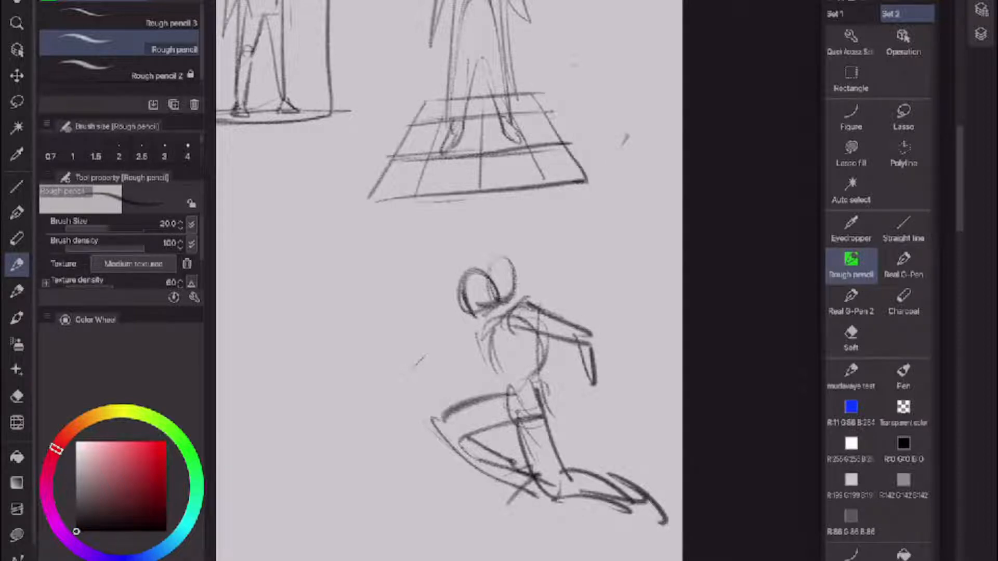
key("ctrl+z")
key("ctrl+z")
key("ctrl+z")
key("ctrl+z")
key("ctrl+z")
key("ctrl+z")
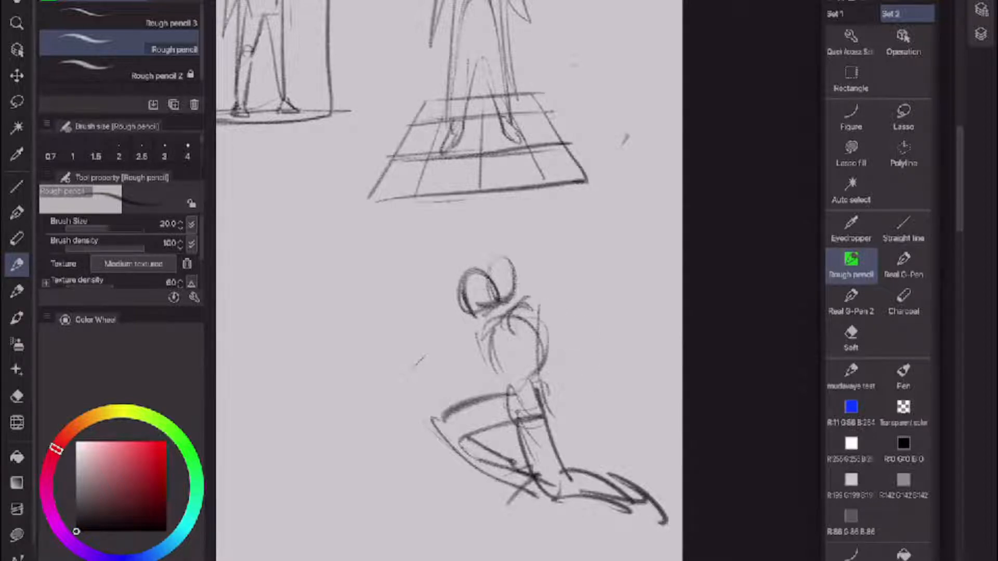
- Darken the underside of the front thigh and sketch a foreshortened lower leg and foot beneath it
left_click_drag(544, 417, 465, 441)
mouse_move(467, 439)
left_mouse_down()
mouse_move(550, 417)
mouse_move(507, 425)
left_mouse_up()
left_click_drag(472, 399, 514, 386)
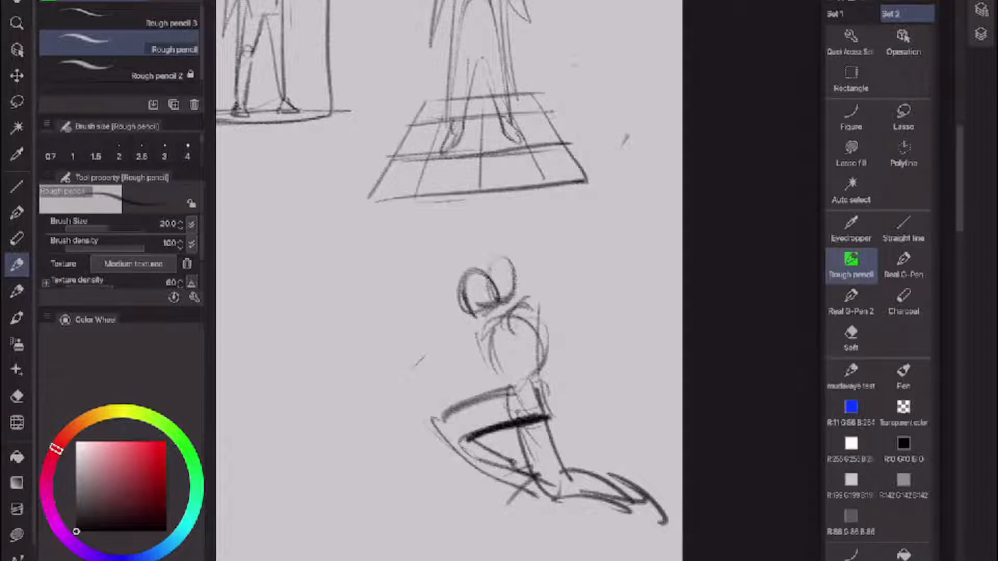
left_click_drag(464, 441, 545, 417)
mouse_move(474, 439)
left_mouse_down()
mouse_move(517, 474)
mouse_move(451, 468)
left_mouse_up()
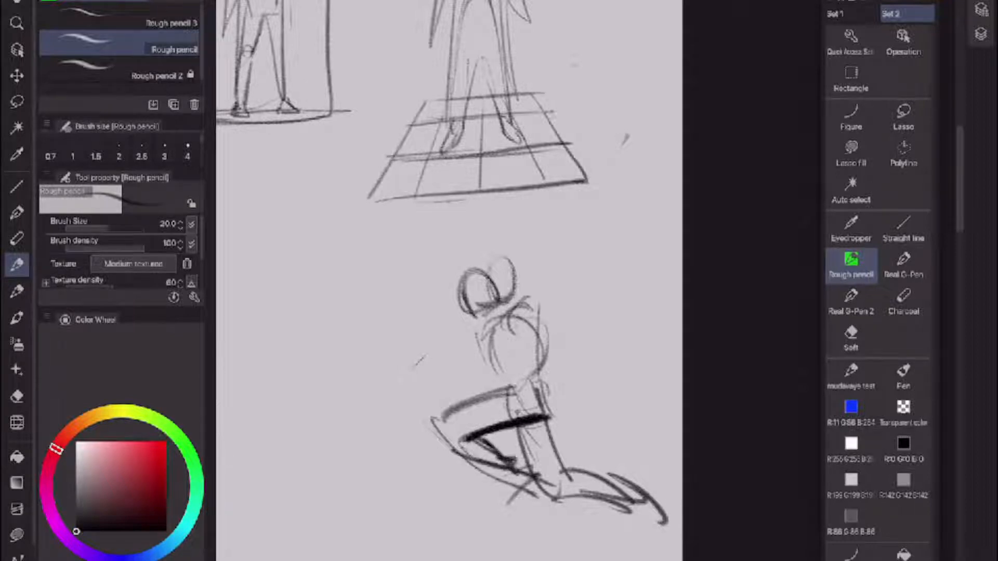
mouse_move(535, 455)
left_mouse_down()
mouse_move(515, 500)
mouse_move(524, 514)
left_mouse_up()
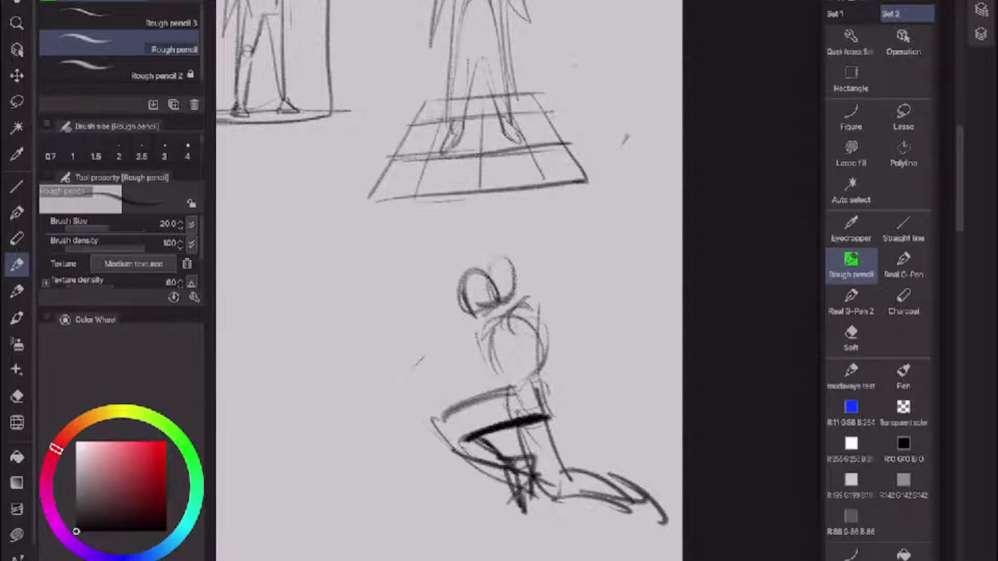
- Draw the running figure's rear arm bent down behind and its front arm bent forward with a fist
left_click_drag(517, 332, 570, 345)
left_click_drag(532, 301, 578, 309)
mouse_move(525, 333)
left_mouse_down()
mouse_move(576, 332)
mouse_move(581, 380)
left_mouse_up()
mouse_move(584, 365)
left_mouse_down()
mouse_move(588, 335)
mouse_move(588, 382)
left_mouse_up()
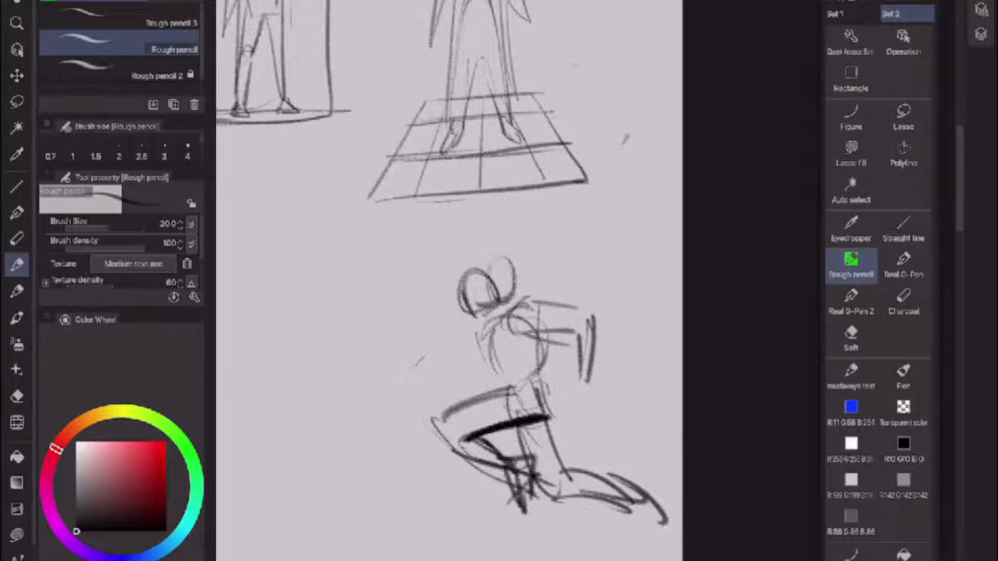
mouse_move(482, 330)
left_mouse_down()
mouse_move(466, 391)
mouse_move(419, 348)
mouse_move(461, 365)
left_mouse_up()
mouse_move(433, 336)
left_mouse_down()
mouse_move(436, 347)
mouse_move(407, 344)
mouse_move(432, 339)
left_mouse_up()
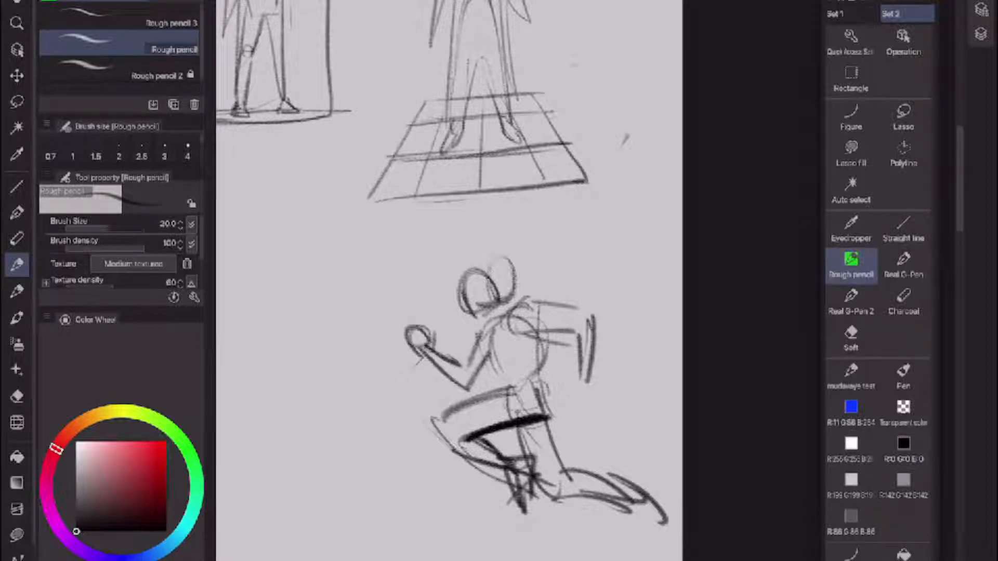
- Strengthen the running figure's front thigh and knee, and add heavier strokes to the lower leg
mouse_move(519, 386)
left_mouse_down()
mouse_move(440, 415)
mouse_move(476, 496)
left_mouse_up()
left_click_drag(459, 429, 486, 494)
mouse_move(468, 468)
left_mouse_down()
mouse_move(510, 486)
mouse_move(486, 512)
left_mouse_up()
scroll(568, 269, "down", 4)
scroll(469, 367, "up", 3)
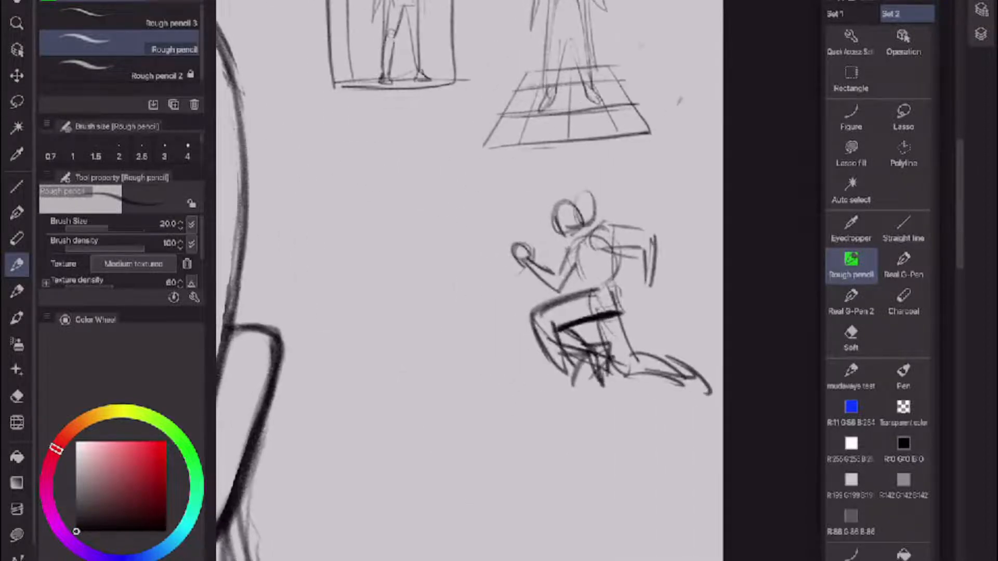
- Sketch another figure's head, shoulders and foreshortened hanging arm to the lower left of the running figure
mouse_move(475, 367)
left_mouse_down()
mouse_move(486, 398)
mouse_move(515, 385)
left_mouse_up()
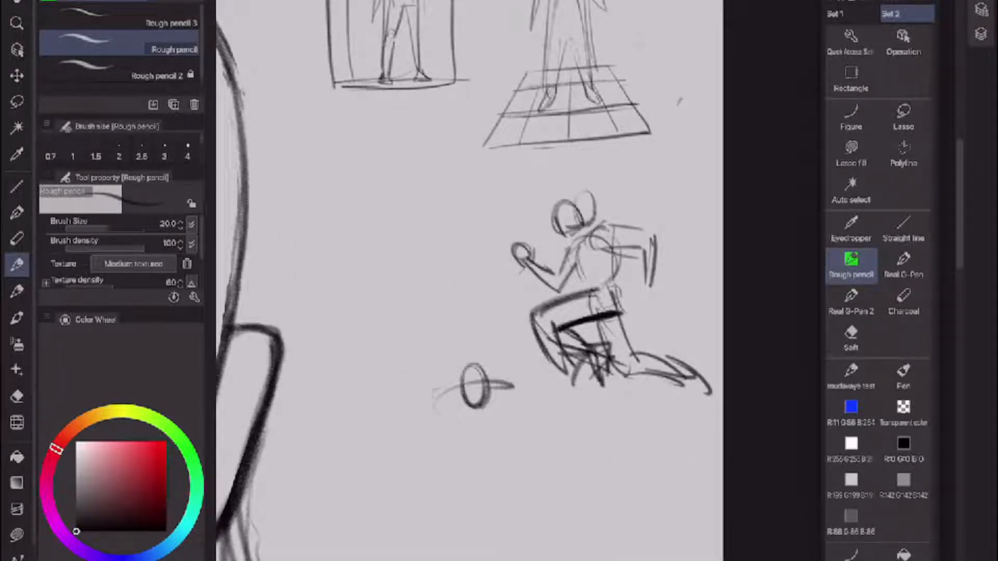
left_click_drag(435, 397, 447, 416)
mouse_move(504, 392)
left_mouse_down()
mouse_move(486, 414)
mouse_move(440, 422)
left_mouse_up()
mouse_move(452, 378)
left_mouse_down()
mouse_move(435, 430)
mouse_move(442, 439)
mouse_move(453, 378)
mouse_move(440, 462)
left_mouse_up()
left_click_drag(453, 413, 447, 471)
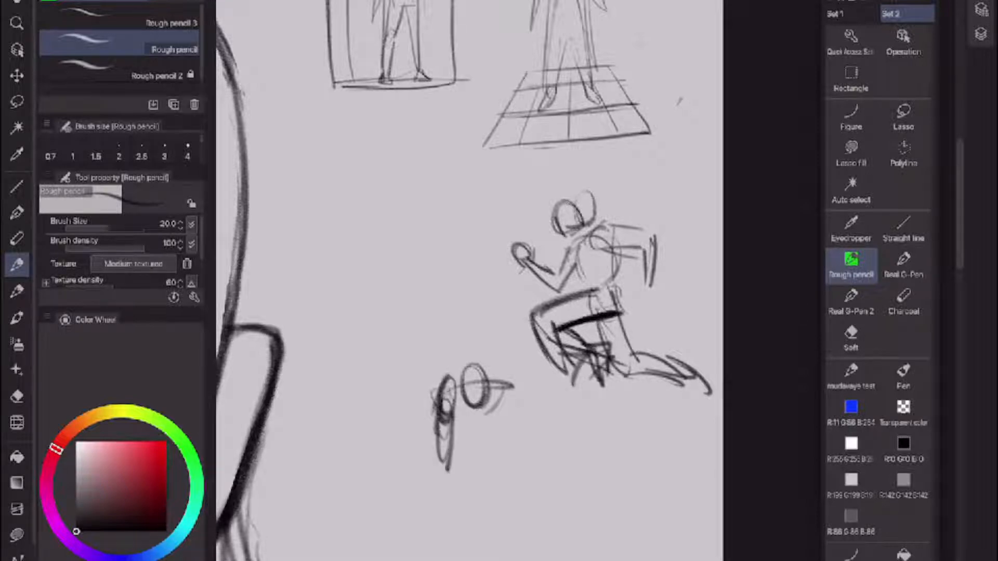
- Add the second figure's bent arm on the other side, its torso and a foreshortened leg extending downward
mouse_move(475, 369)
left_mouse_down()
mouse_move(471, 413)
mouse_move(512, 402)
left_mouse_up()
mouse_move(526, 359)
left_mouse_down()
mouse_move(499, 399)
mouse_move(534, 368)
mouse_move(546, 417)
left_mouse_up()
left_click_drag(462, 426, 482, 465)
mouse_move(498, 418)
left_mouse_down()
mouse_move(486, 448)
mouse_move(502, 458)
mouse_move(488, 468)
left_mouse_up()
mouse_move(469, 426)
left_mouse_down()
mouse_move(457, 442)
mouse_move(491, 470)
mouse_move(504, 447)
mouse_move(504, 532)
mouse_move(461, 443)
left_mouse_up()
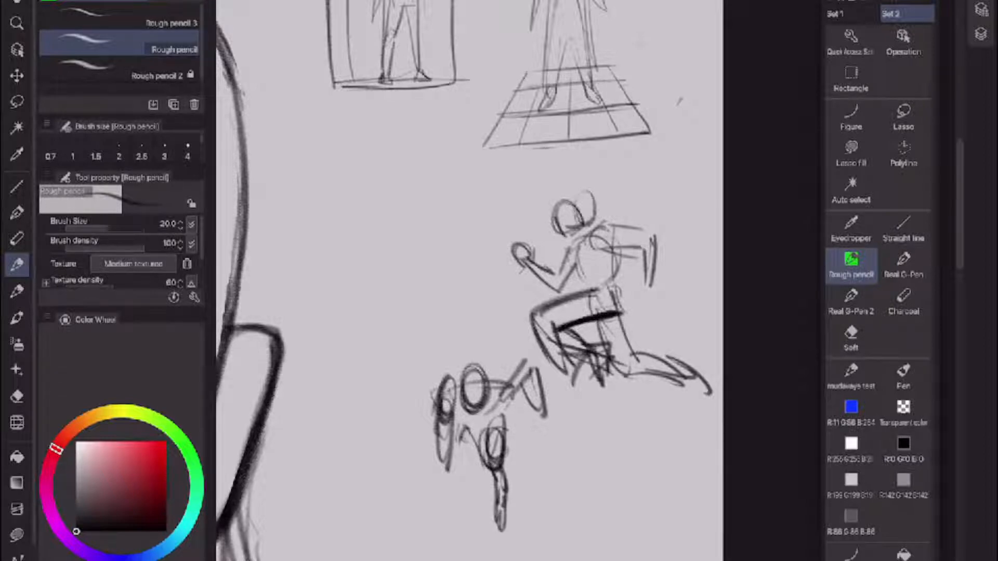
- Draw a horizontal floor line behind the foreshortened figure and perspective lines fanning out downward from it
mouse_move(411, 414)
left_mouse_down()
mouse_move(554, 415)
mouse_move(541, 395)
left_mouse_up()
left_click_drag(432, 417, 372, 558)
left_click_drag(448, 436, 436, 560)
left_click_drag(492, 469, 487, 560)
left_click_drag(504, 447, 517, 560)
left_click_drag(527, 442, 575, 551)
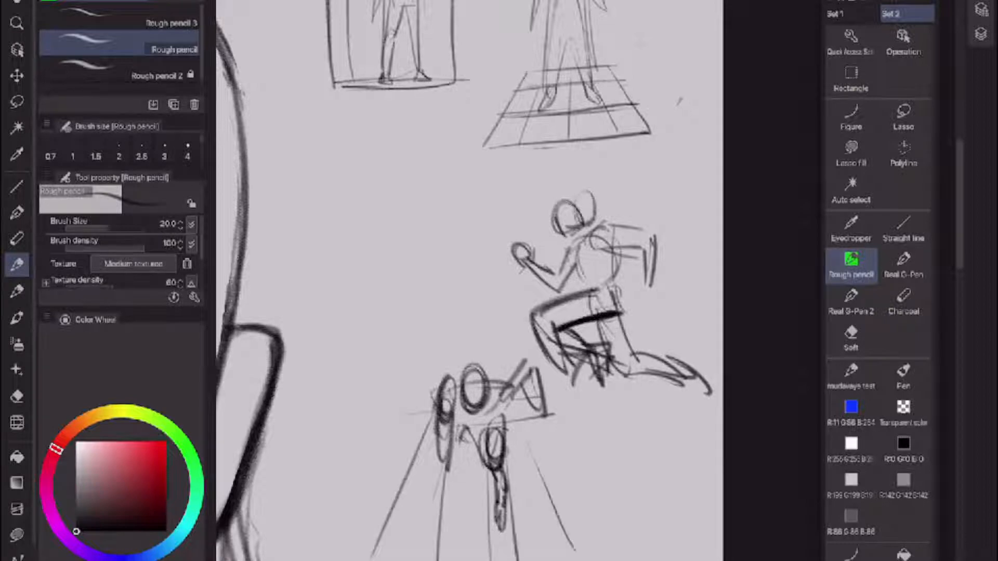
- Complete the perspective floor under the foreshortened figure with cross lines and outer converging edges
left_click_drag(577, 467, 617, 528)
left_click_drag(462, 435, 568, 424)
left_click_drag(426, 463, 549, 427)
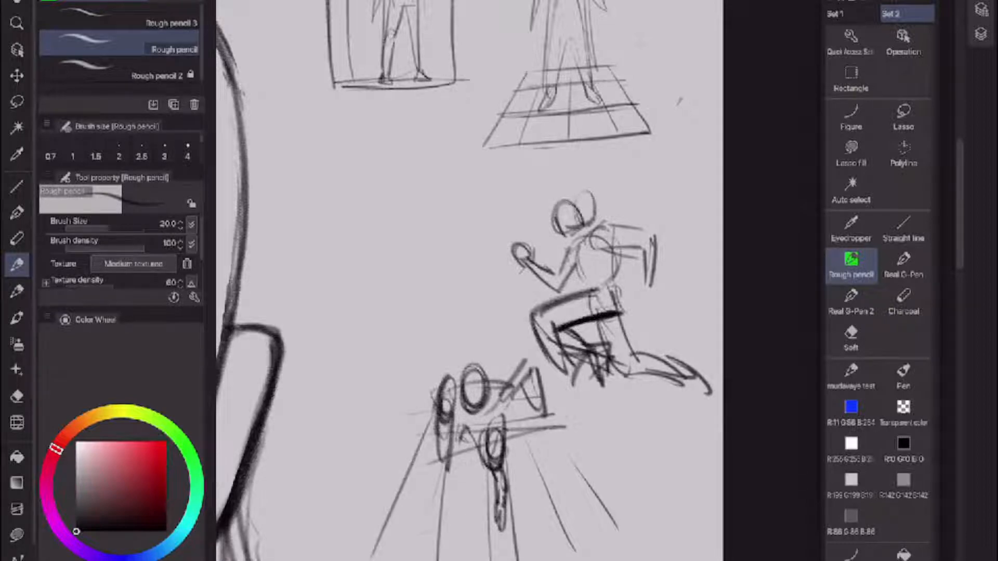
left_click_drag(421, 533, 487, 512)
left_click_drag(442, 540, 581, 538)
left_click_drag(535, 560, 582, 541)
mouse_move(419, 400)
left_mouse_down()
mouse_move(352, 560)
mouse_move(408, 421)
left_mouse_up()
left_click_drag(544, 432, 561, 473)
left_click_drag(546, 391, 601, 513)
scroll(577, 263, "down", 2)
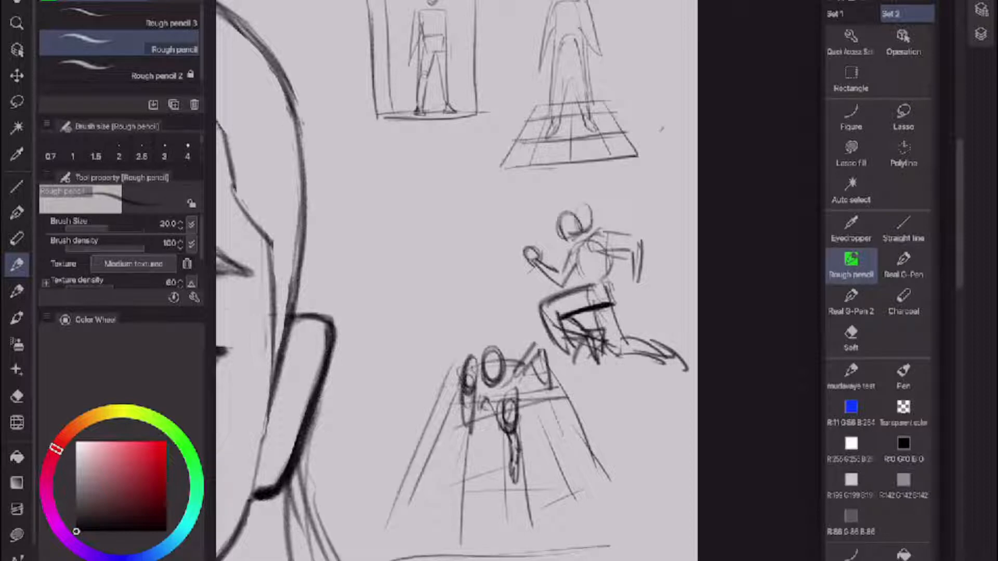
scroll(583, 395, "down", 3)
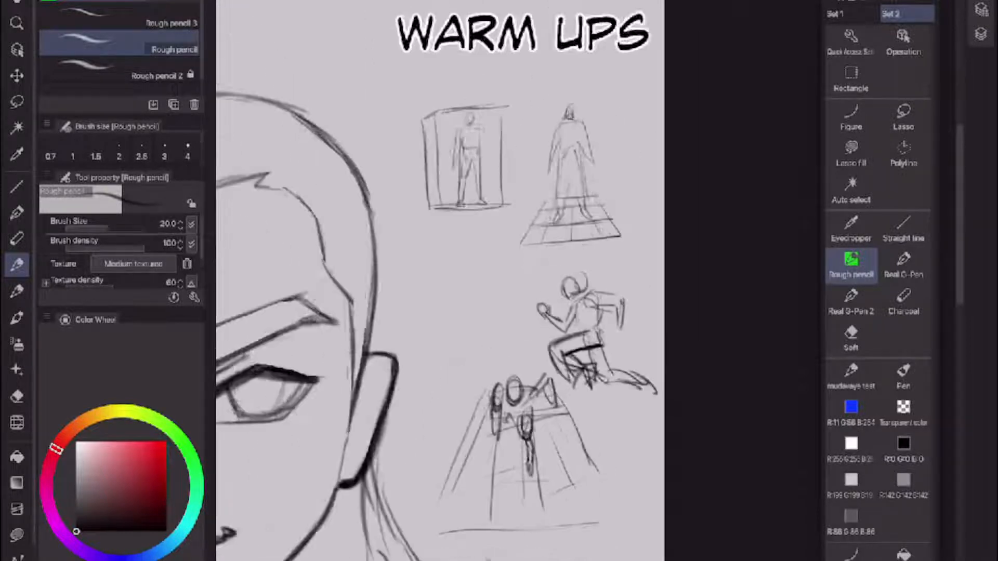
scroll(619, 401, "up", 3)
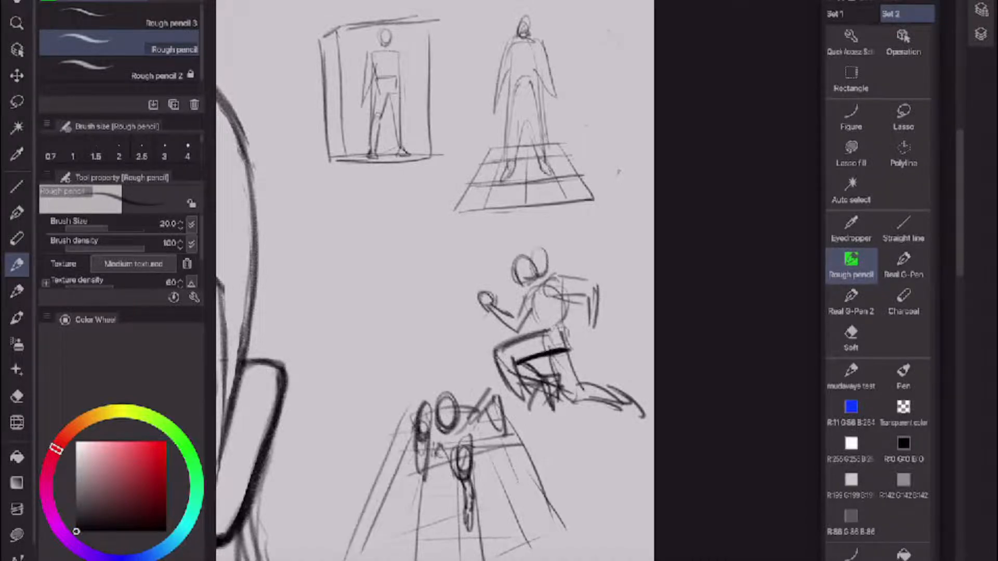
- Switch to the 3D posing mannequin app and view the standing mannequin in side profile
left_click(758, 520)
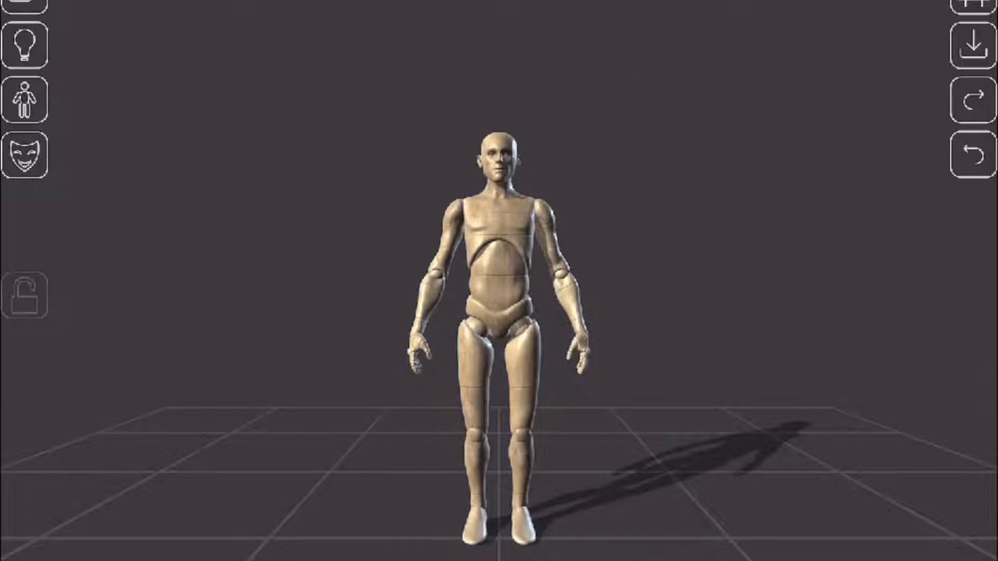
scroll(499, 312, "down", 3)
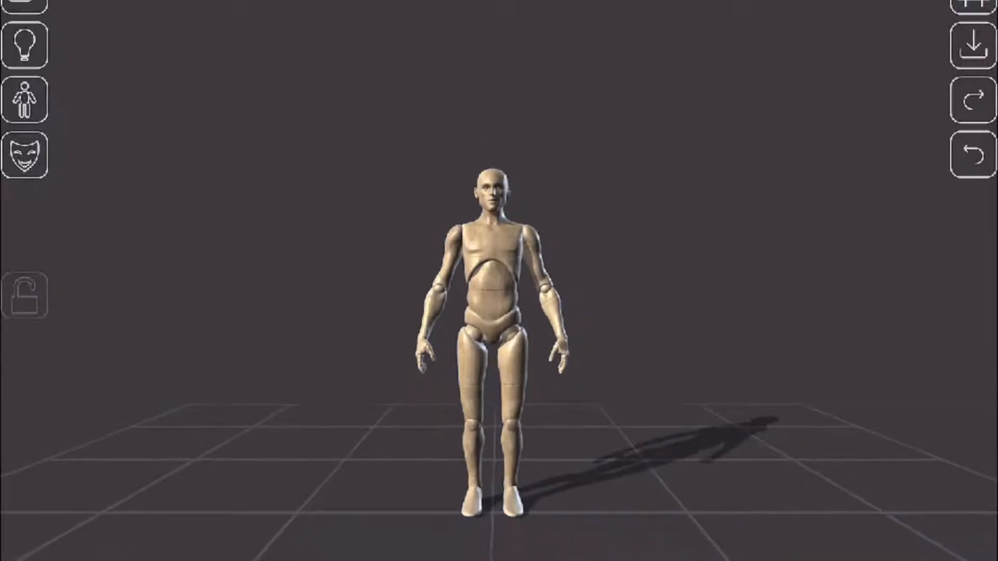
left_click_drag(598, 280, 389, 296)
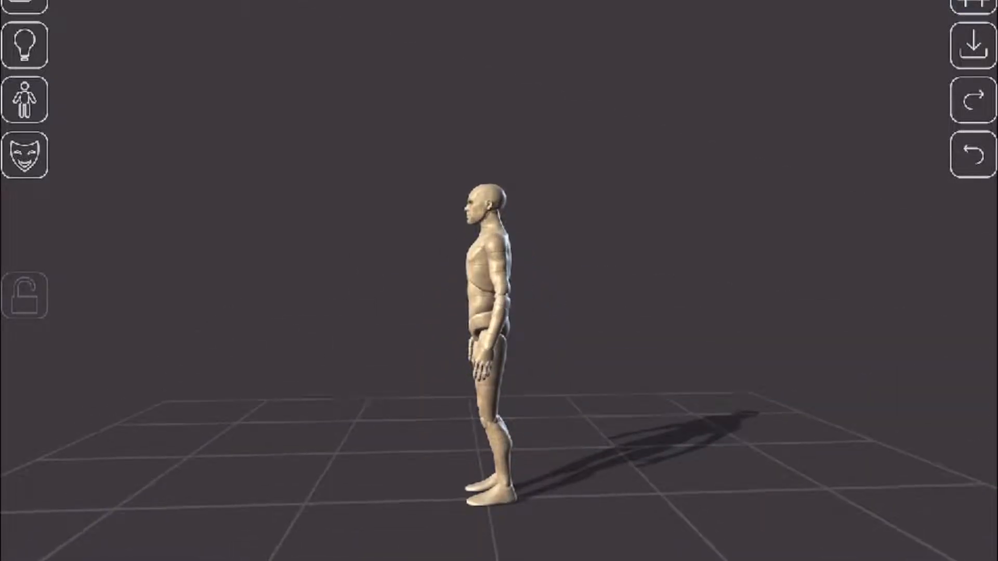
- Inspect the rotation handles of the mannequin's left thigh, upper arm, torso and shin
left_click_drag(499, 281, 500, 313)
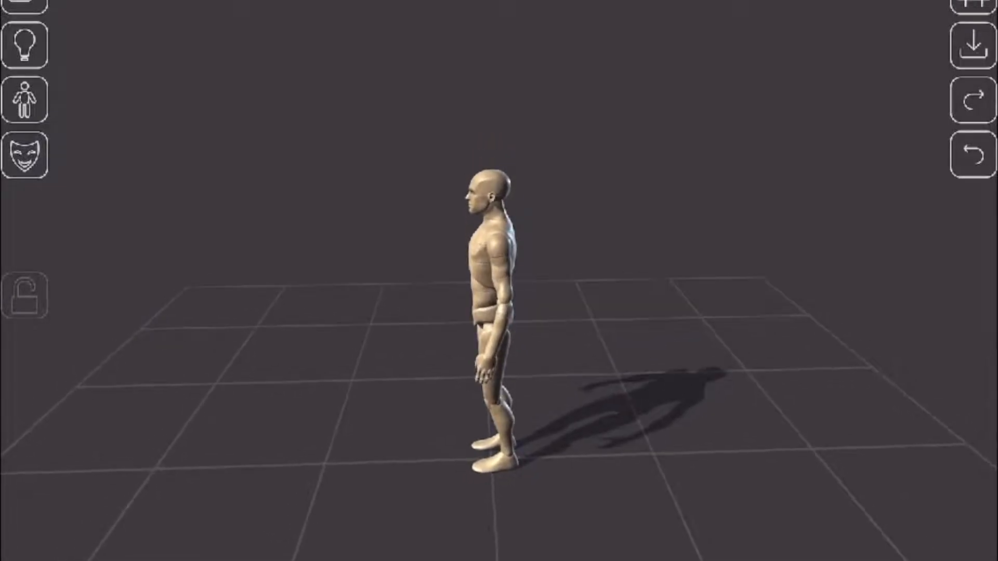
left_click(498, 375)
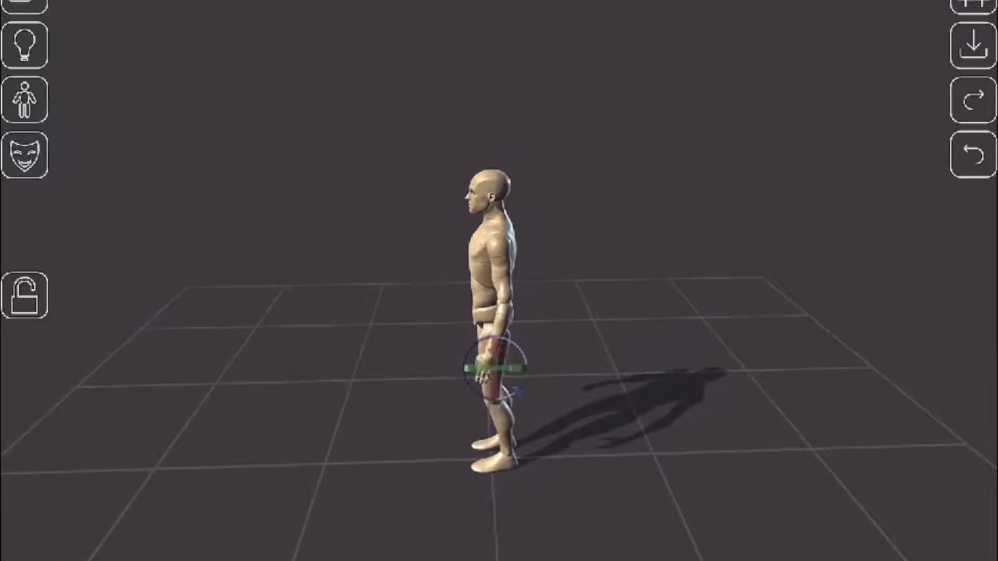
left_click(501, 270)
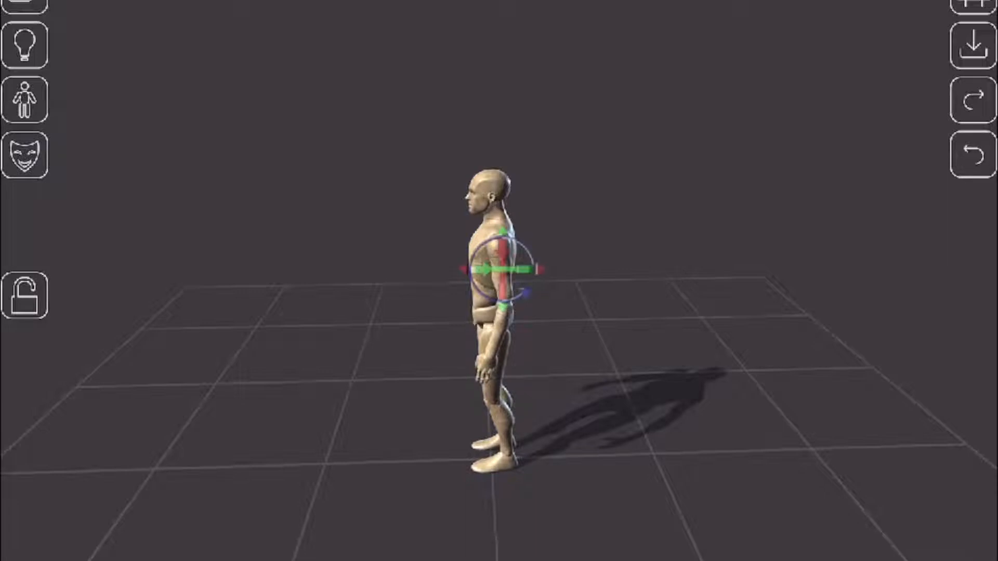
left_click(488, 286)
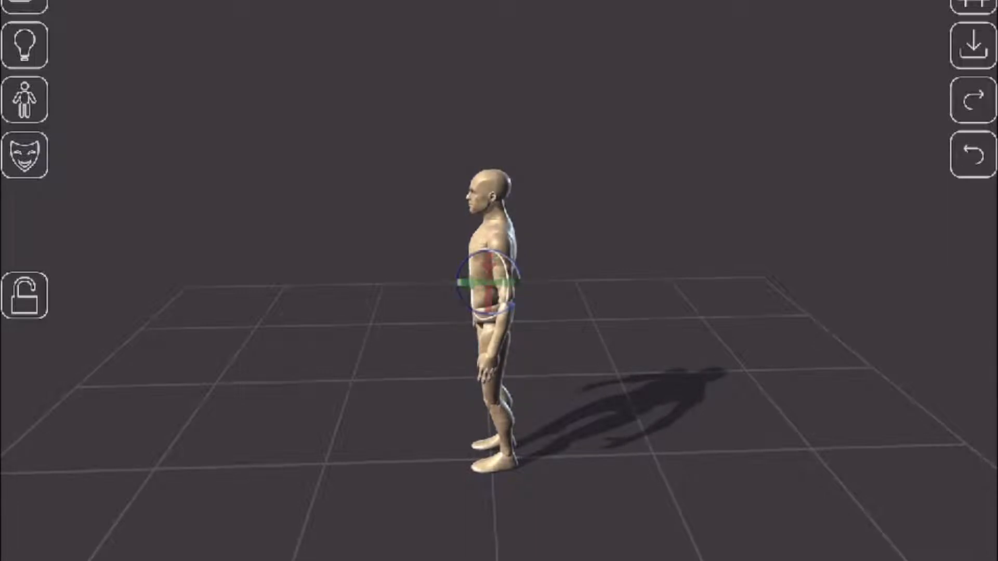
left_click(504, 427)
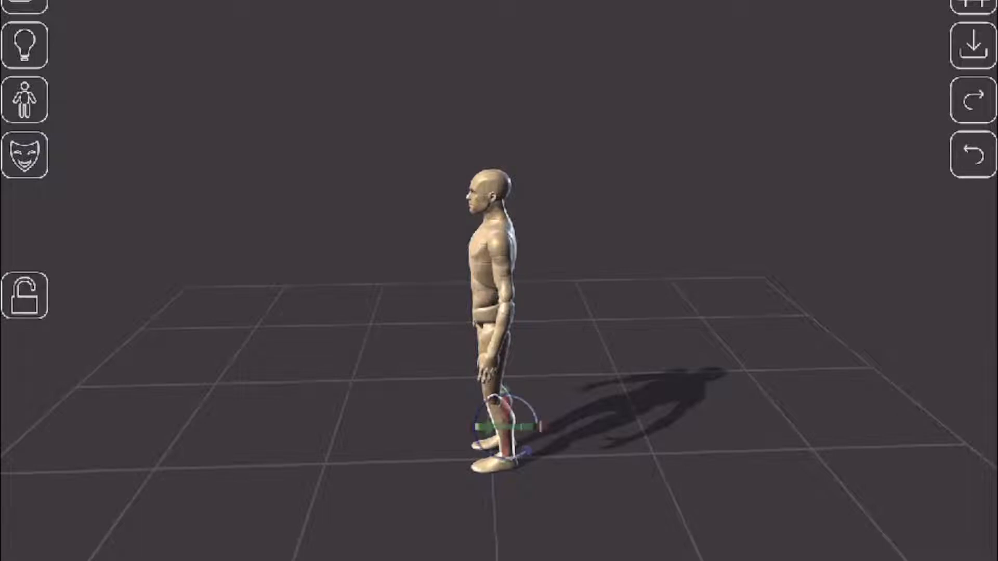
- Try to bend the mannequin's left knee, and undo the change
left_click(503, 426)
left_click(503, 426)
left_click(504, 431)
left_click(499, 388)
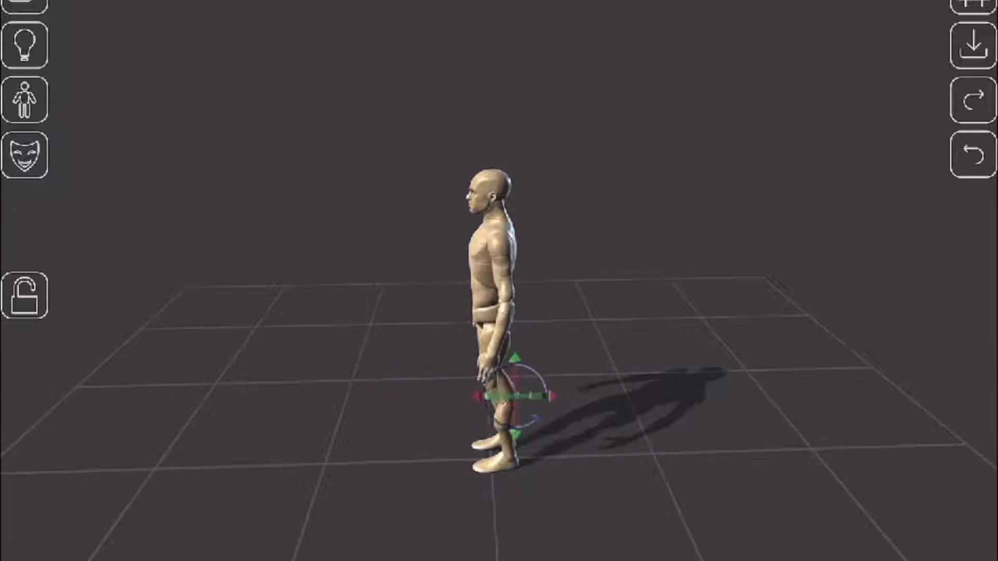
left_click(504, 428)
left_click(504, 428)
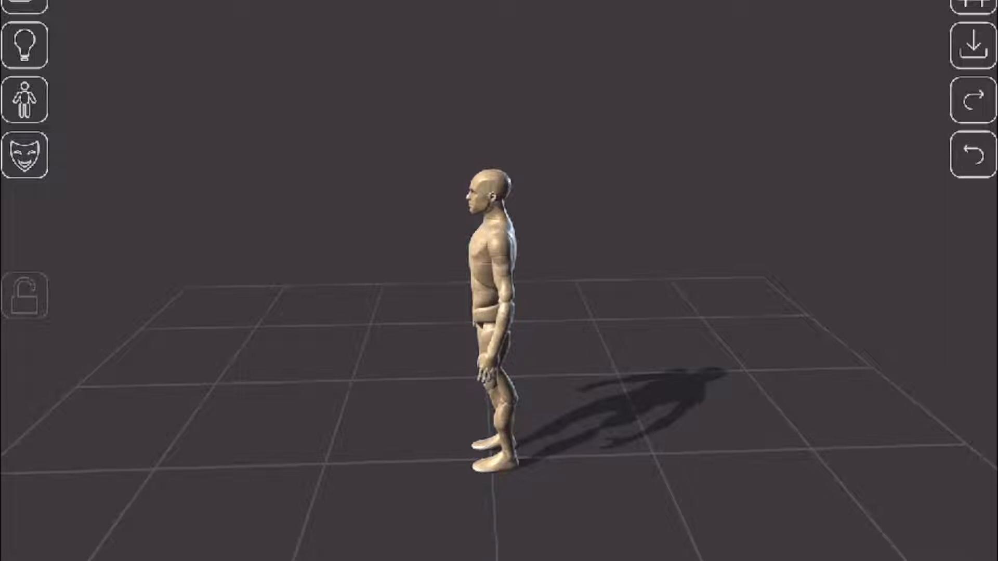
left_click(974, 155)
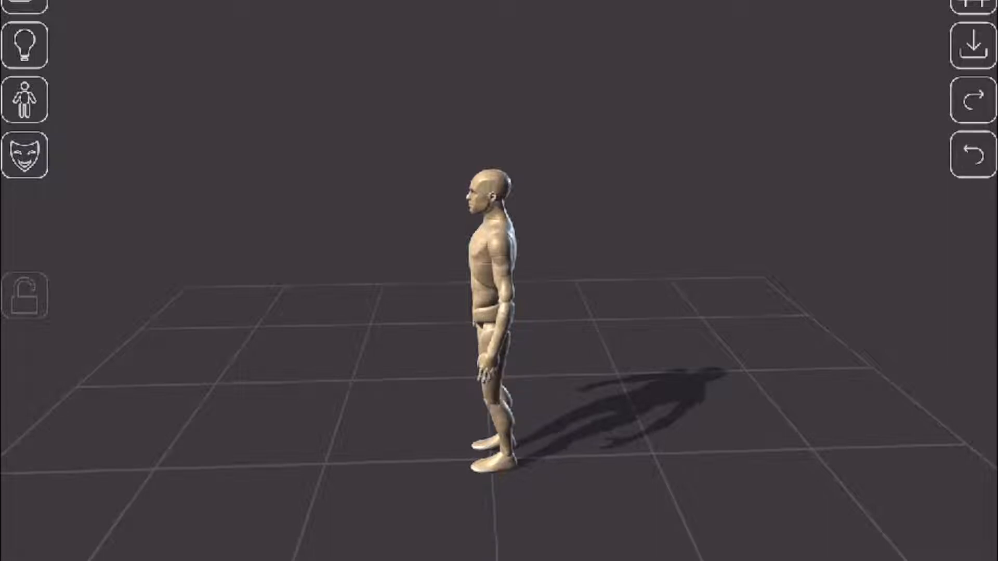
- Shift the mannequin's left lower leg slightly forward
left_click_drag(492, 322, 619, 373)
left_click_drag(364, 312, 306, 312)
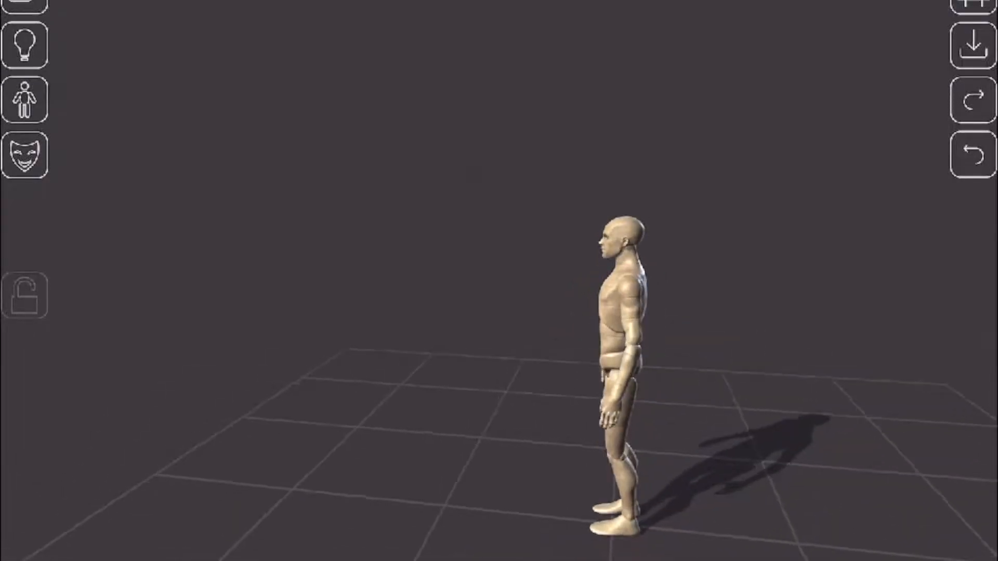
left_click(628, 480)
mouse_move(613, 485)
left_mouse_down()
mouse_move(479, 461)
mouse_move(598, 485)
left_mouse_up()
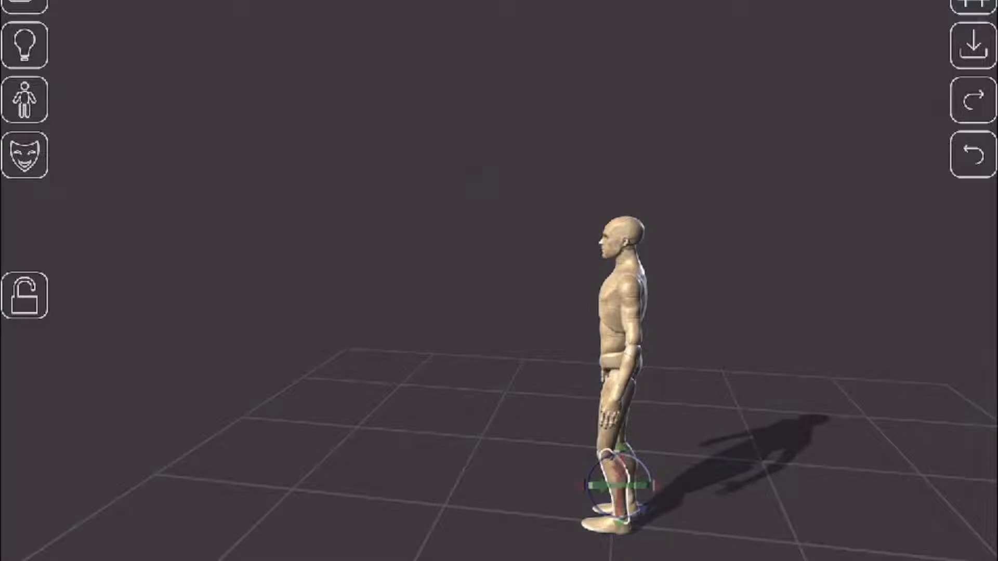
- Move the mannequin's left foot outward so the leg stands away from the body
left_click(481, 180)
left_click_drag(481, 179, 631, 182)
left_click(606, 519)
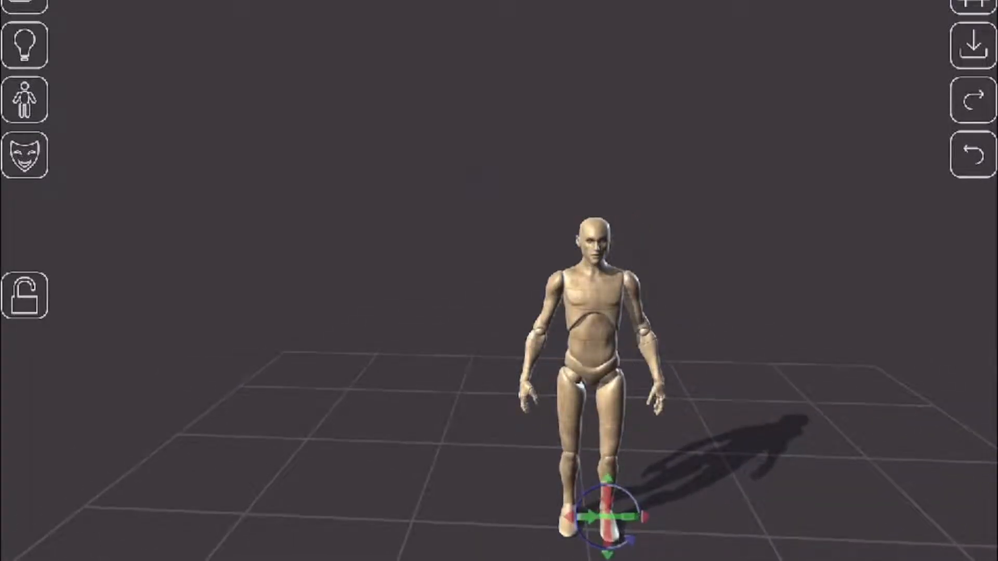
left_click_drag(608, 516, 657, 507)
left_click_drag(655, 508, 663, 503)
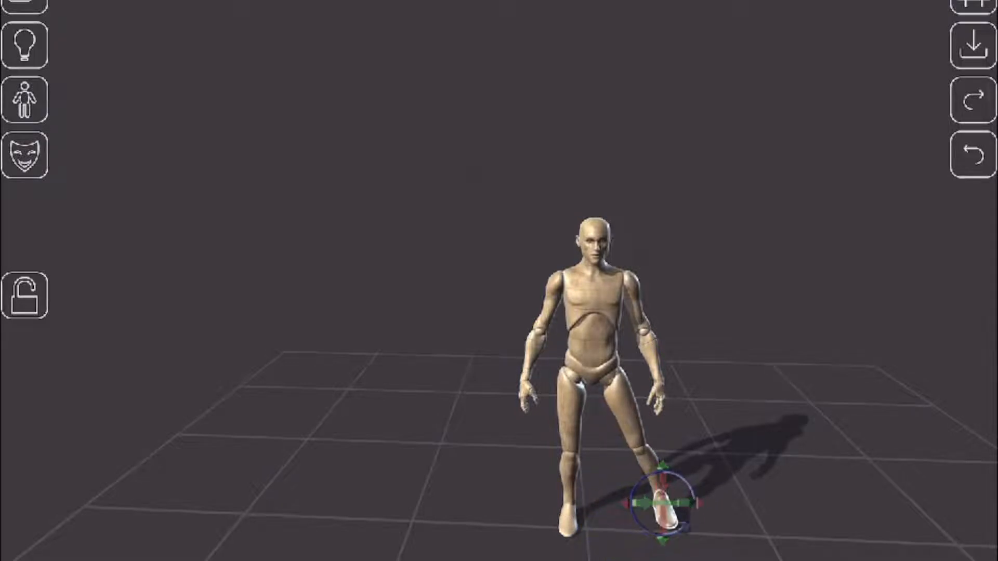
- Swing the mannequin's left arm slightly forward and rotate its left thigh slightly to shift the foot back
left_click(364, 218)
left_click_drag(395, 218, 208, 218)
left_click(664, 461)
left_click_drag(665, 462, 660, 462)
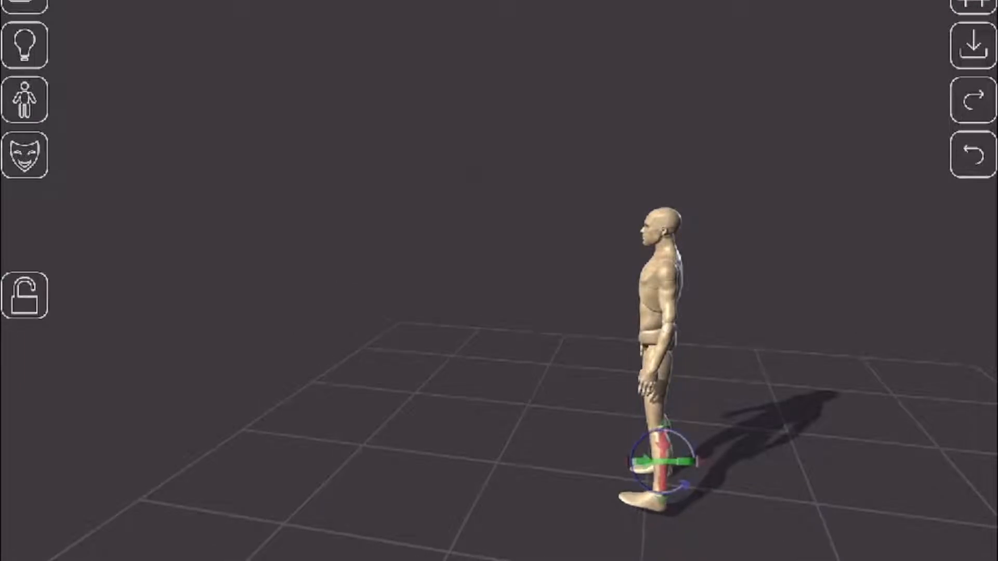
left_click(662, 457)
left_click(662, 457)
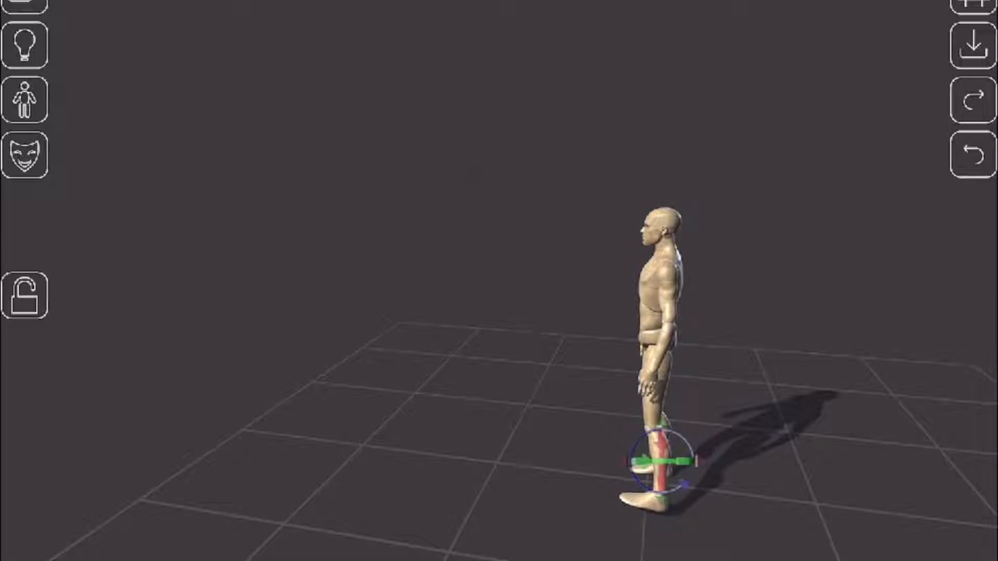
left_click(648, 382)
left_click_drag(625, 381, 609, 381)
left_click(657, 391)
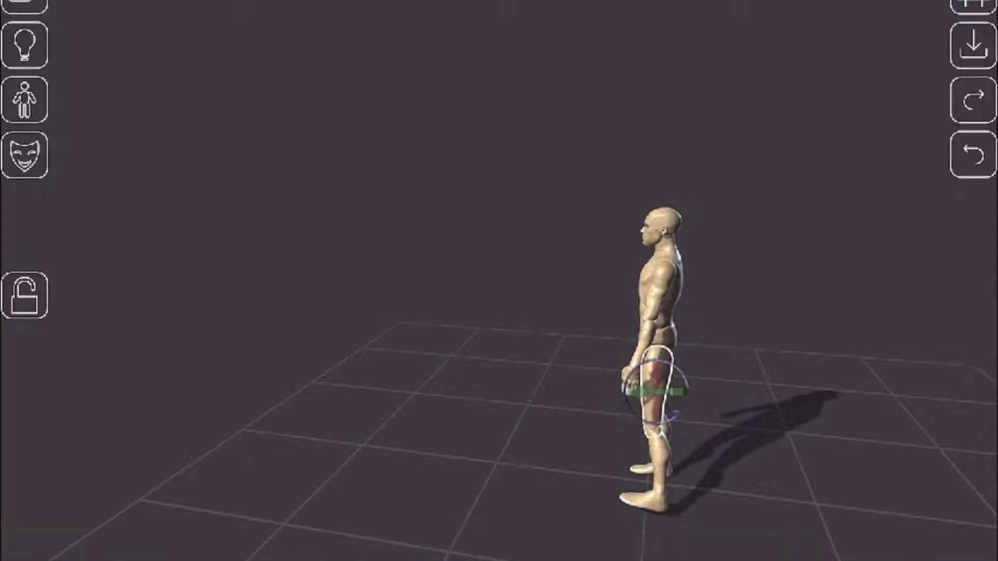
left_click_drag(678, 415, 683, 410)
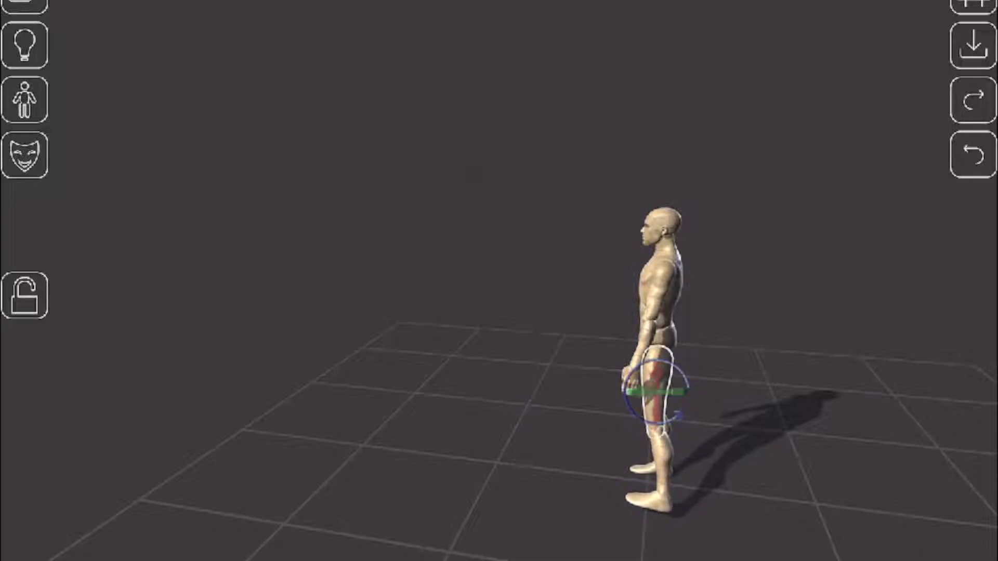
- Lift the mannequin's left foot forward and up off the floor so the knee bends
left_click(661, 457)
left_click(658, 430)
left_click(663, 459)
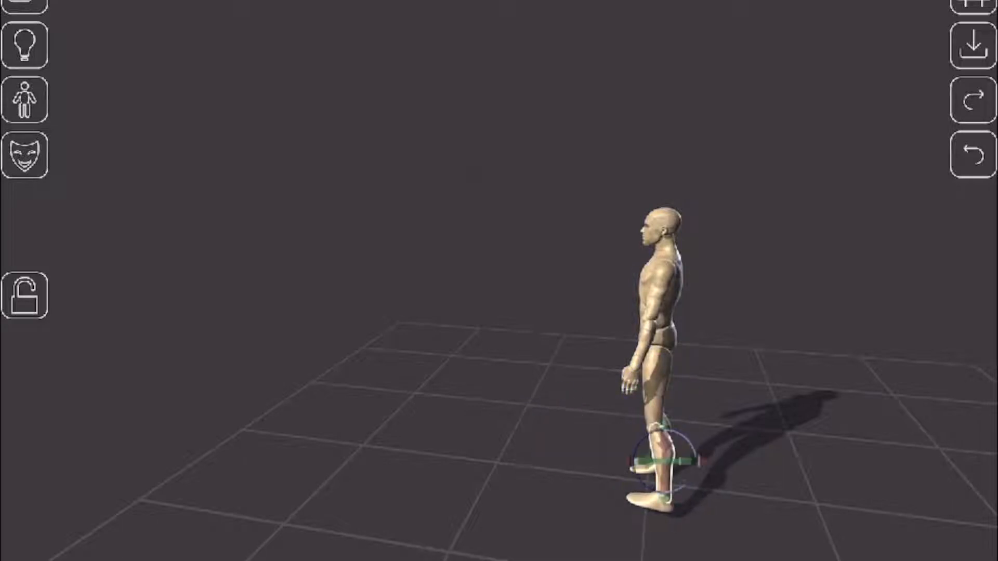
left_click(652, 502)
left_click_drag(656, 500, 599, 431)
left_click(596, 453)
left_click(499, 281)
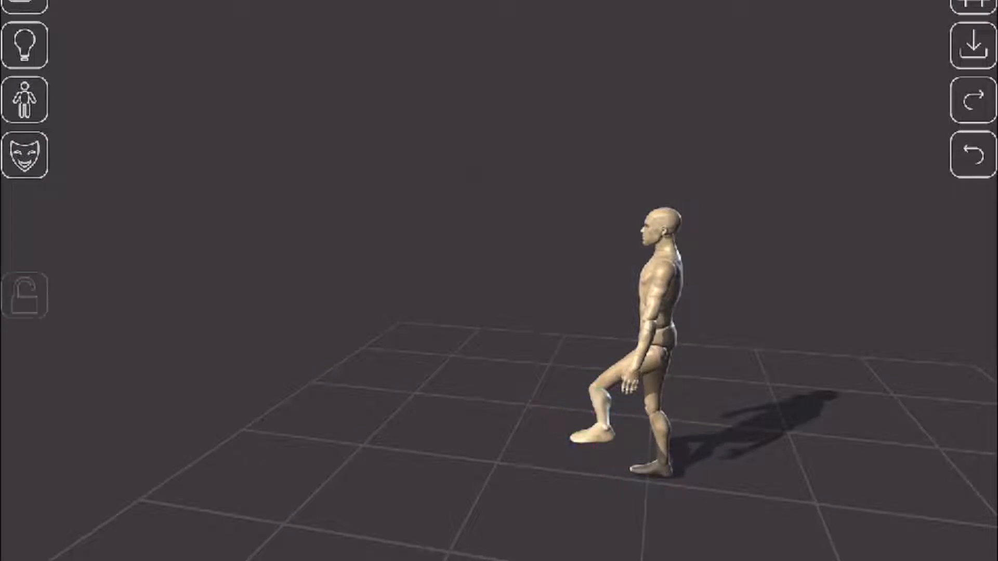
- Pull the mannequin's right standing foot backward behind the hips
left_click(663, 436)
left_click(601, 408)
left_click(589, 436)
left_click(664, 438)
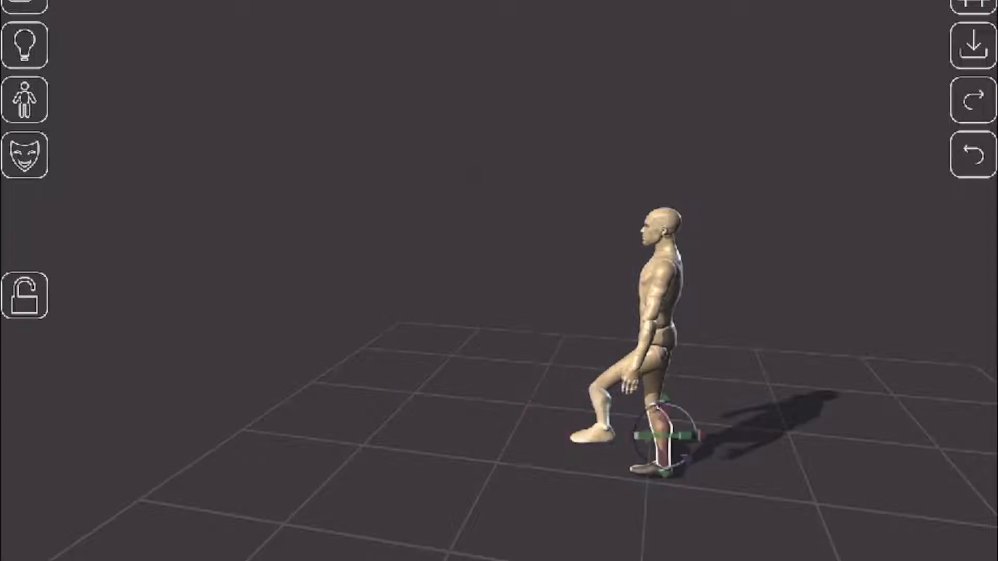
left_click(663, 447)
left_click(662, 447)
left_click(648, 469)
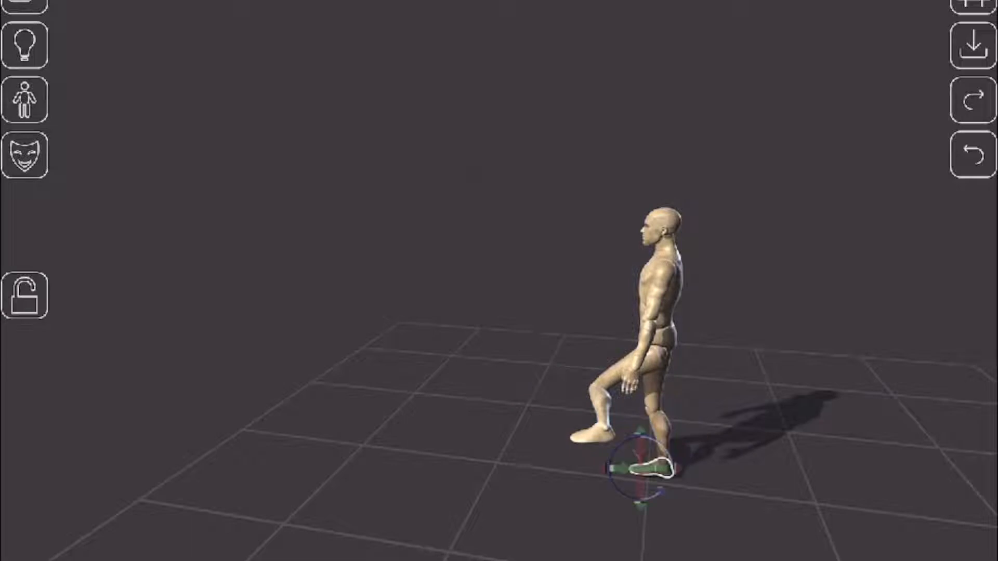
left_click_drag(645, 469, 666, 465)
left_click(670, 465)
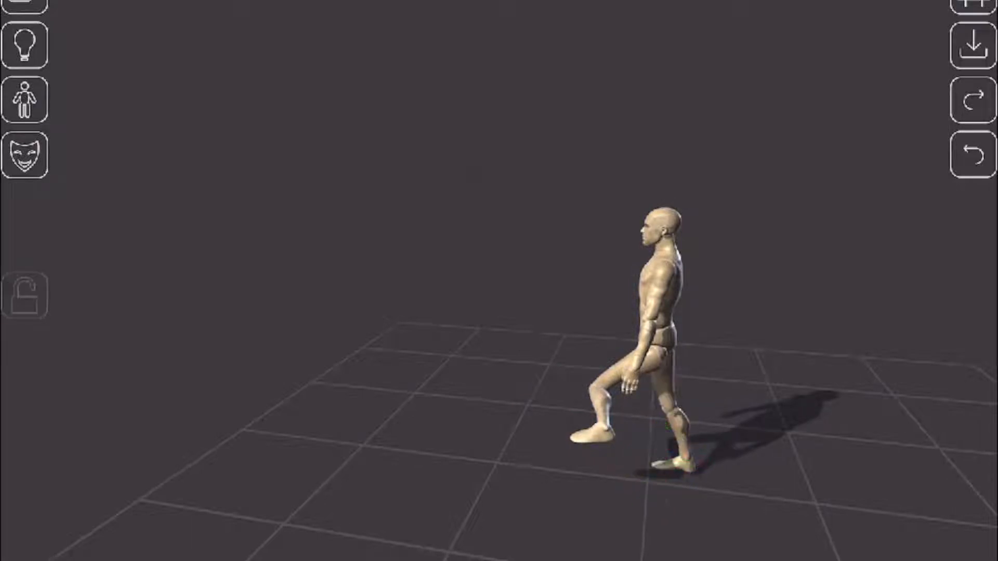
- Adjust the raised left leg's thigh and shin, bringing the bent leg further inward
left_click_drag(364, 260, 502, 288)
left_click_drag(415, 259, 443, 228)
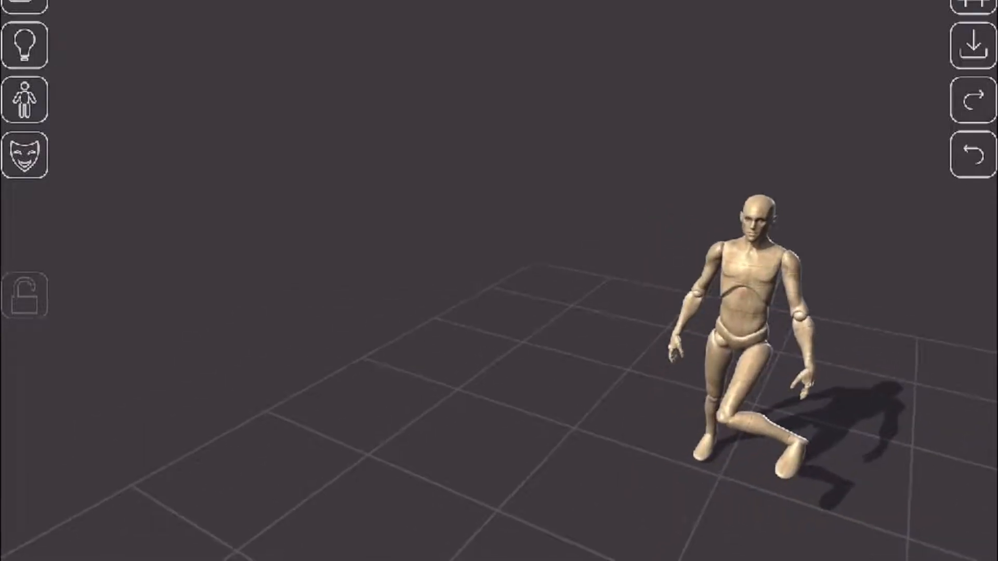
left_click(765, 426)
mouse_move(797, 426)
left_mouse_down()
mouse_move(788, 449)
mouse_move(798, 423)
left_mouse_up()
left_click(746, 378)
left_click_drag(751, 382, 735, 383)
left_click(759, 427)
mouse_move(791, 424)
left_mouse_down()
mouse_move(779, 449)
mouse_move(785, 437)
left_mouse_up()
left_click(710, 424)
left_click(703, 449)
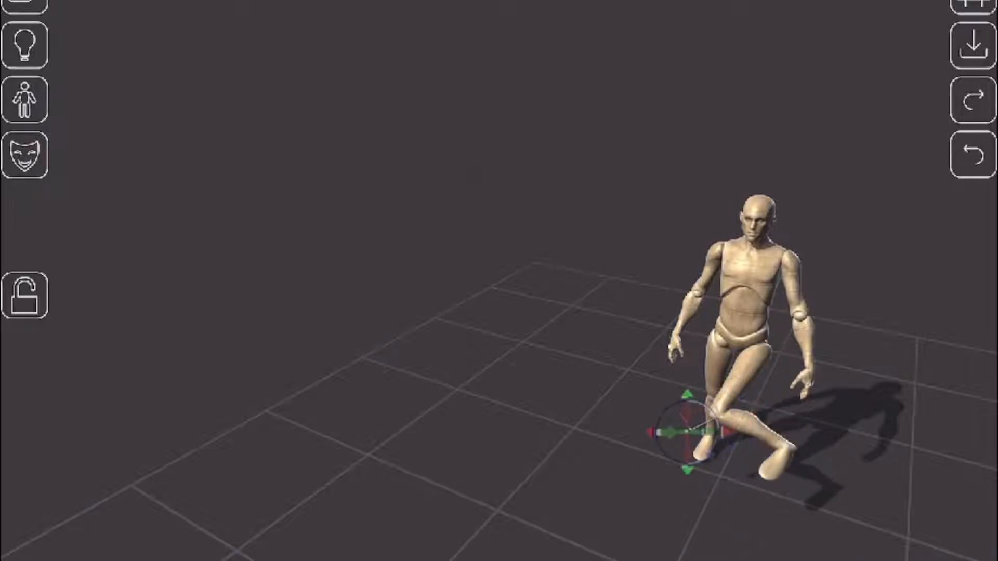
left_click(710, 424)
left_click(757, 428)
- Stretch the raised left leg out forward by pulling its foot ahead of the body
left_click_drag(520, 260, 276, 228)
left_click(721, 472)
left_click_drag(722, 471, 641, 422)
left_click(520, 260)
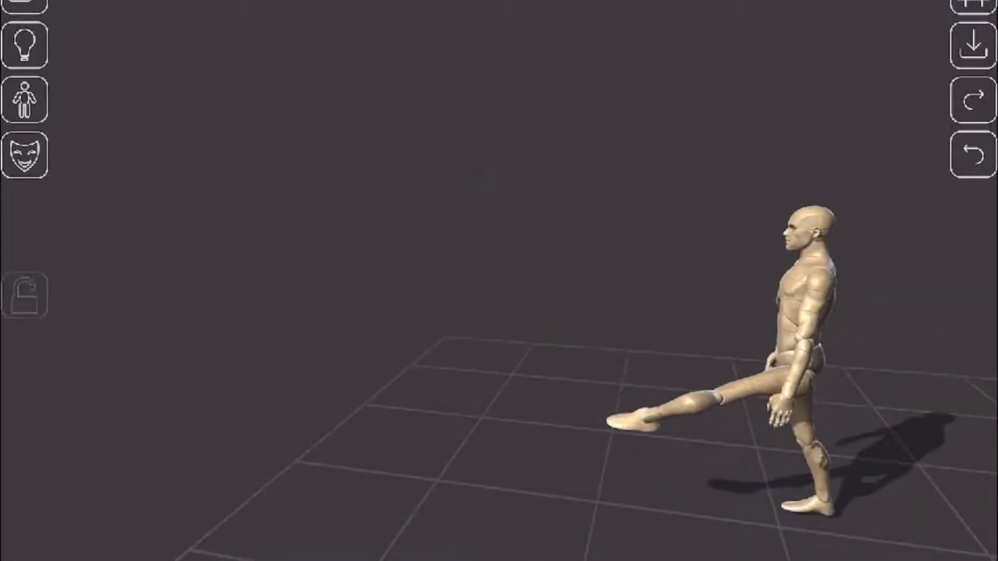
- Lower the extended left leg and bring its thigh, shin and foot inward towards the body's centre line
left_click_drag(519, 260, 312, 270)
left_click(748, 459)
left_click_drag(747, 457, 715, 473)
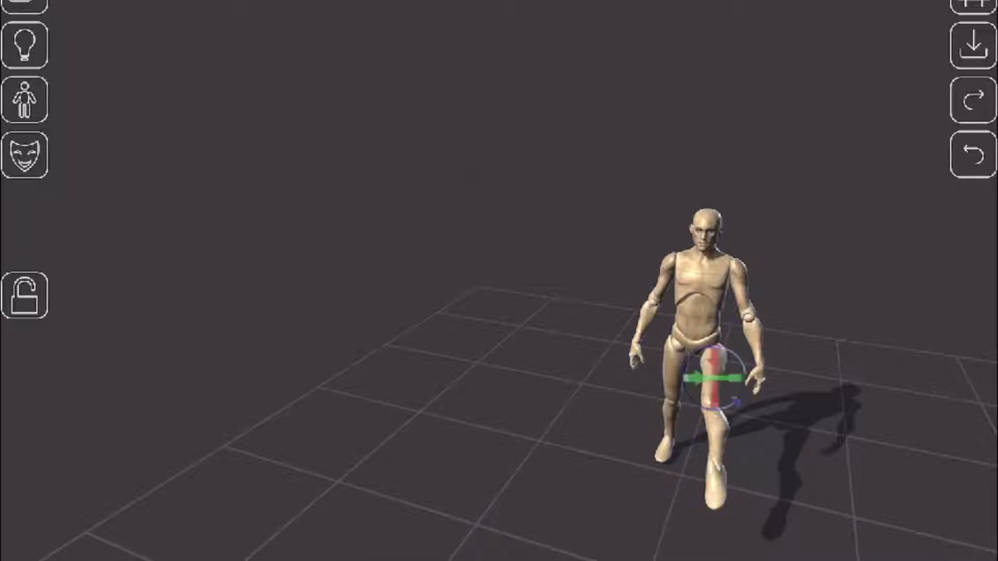
left_click_drag(718, 378, 710, 379)
left_click(715, 432)
mouse_move(715, 432)
left_mouse_down()
mouse_move(724, 431)
mouse_move(707, 431)
left_mouse_up()
left_click(710, 377)
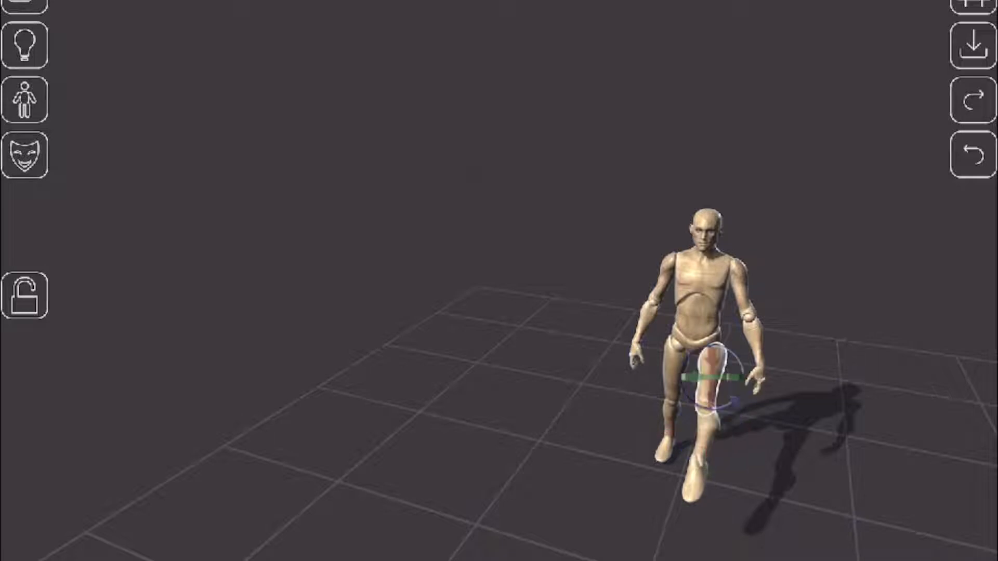
left_click_drag(710, 379, 693, 378)
- Move the mannequin's hips forward and down so the body leans into a long stride
left_click(520, 234)
left_click_drag(520, 234, 364, 229)
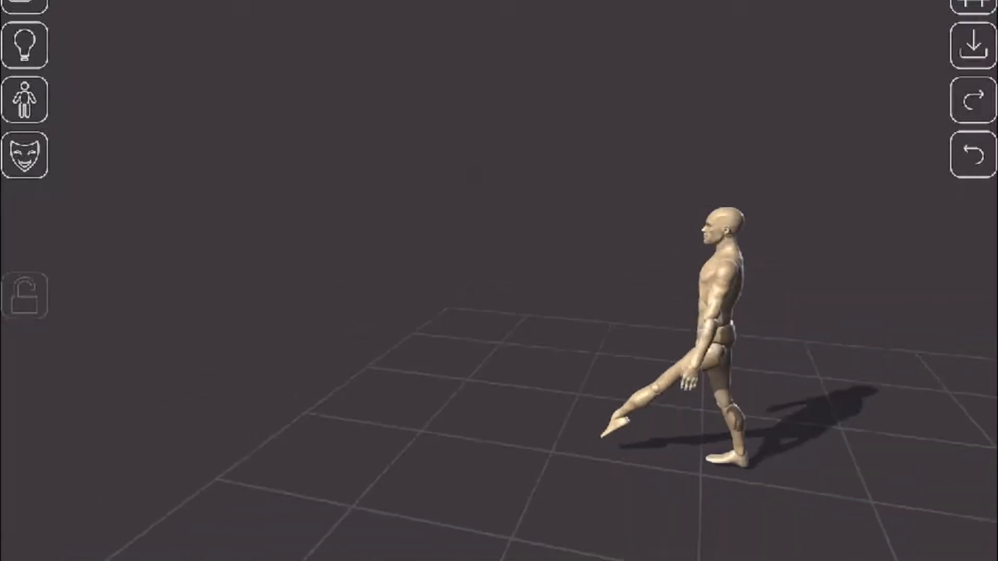
left_click_drag(520, 260, 490, 298)
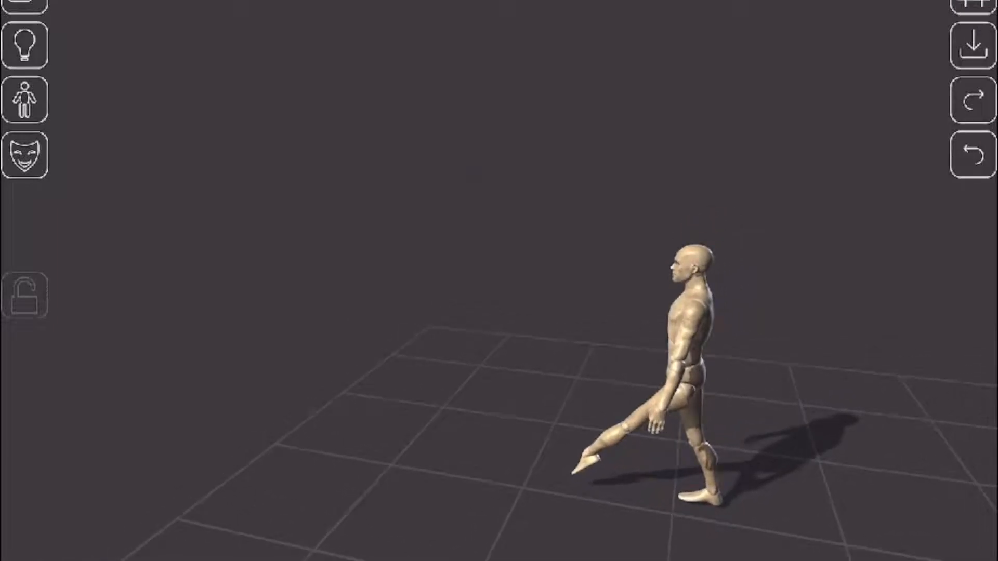
left_click(680, 370)
left_click_drag(680, 370, 673, 377)
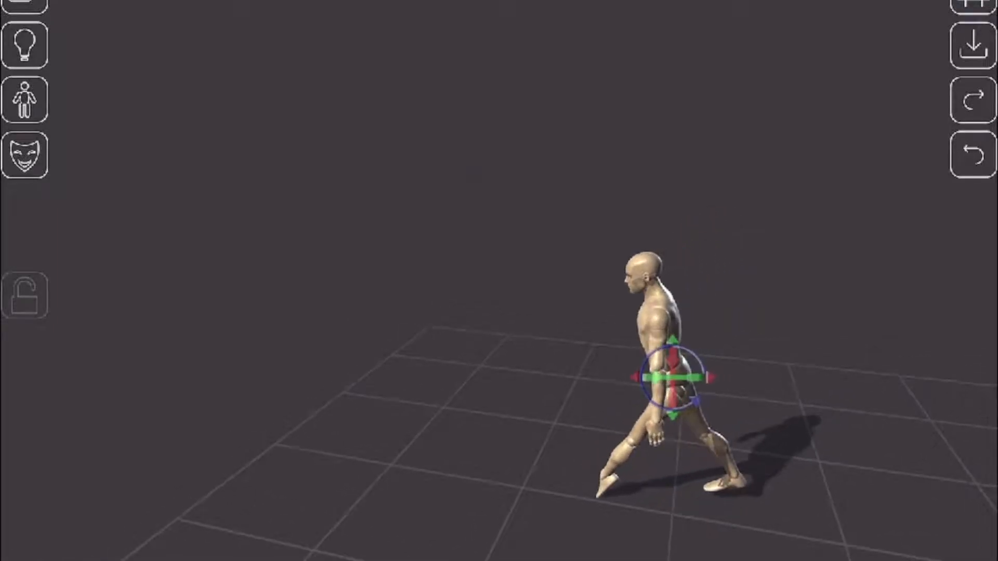
left_click(673, 383)
- Raise the mannequin's left hand forward to chest height with the elbow bent
left_click(658, 338)
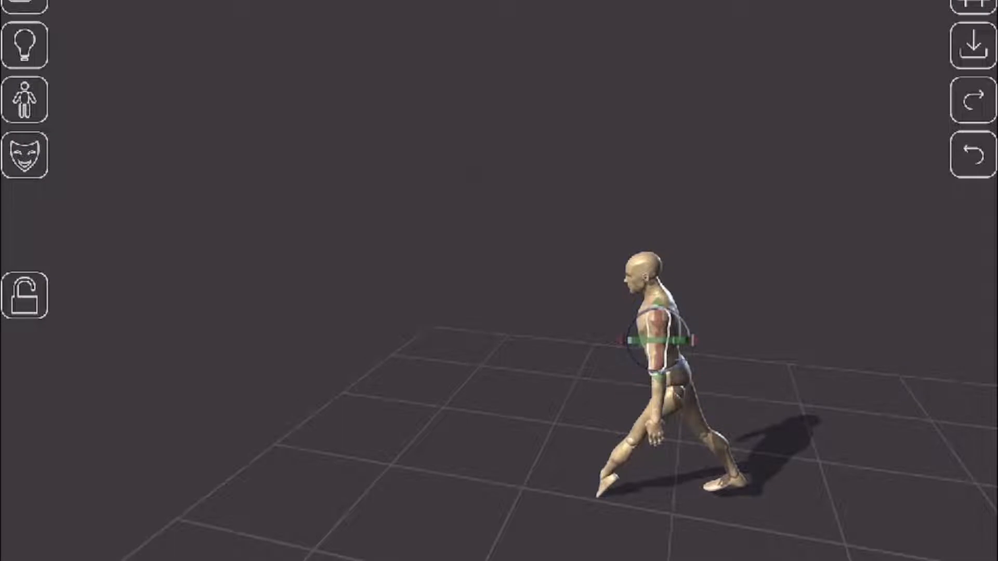
left_click(658, 395)
left_click_drag(644, 419, 601, 341)
left_click(562, 250)
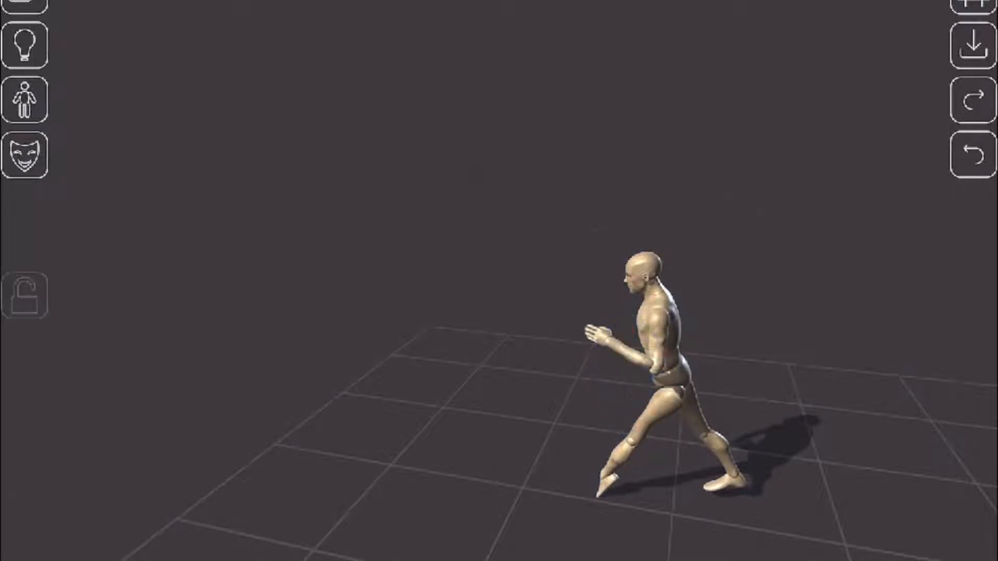
- Swing the mannequin's right upper arm back and up behind the torso, with the forearm hanging from the elbow
left_click_drag(364, 208, 520, 208)
left_click(767, 401)
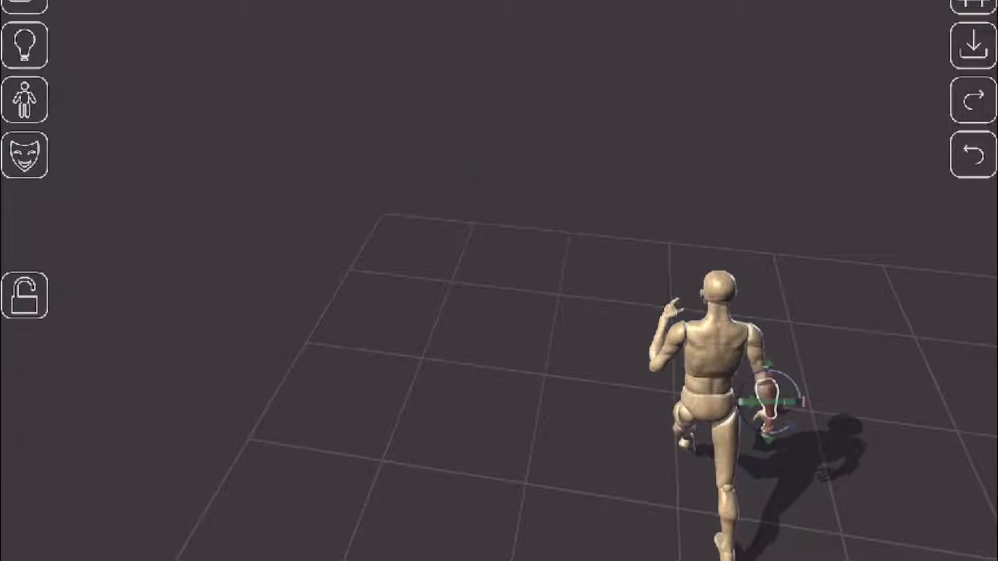
left_click_drag(769, 402, 780, 448)
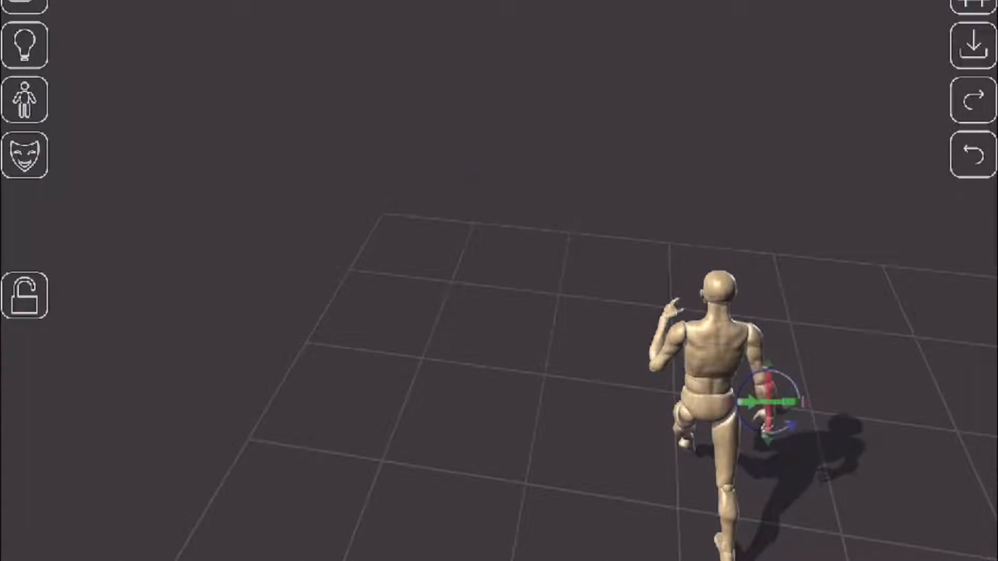
left_click(520, 260)
left_click_drag(520, 259, 307, 250)
left_click(759, 393)
left_click_drag(761, 389, 778, 407)
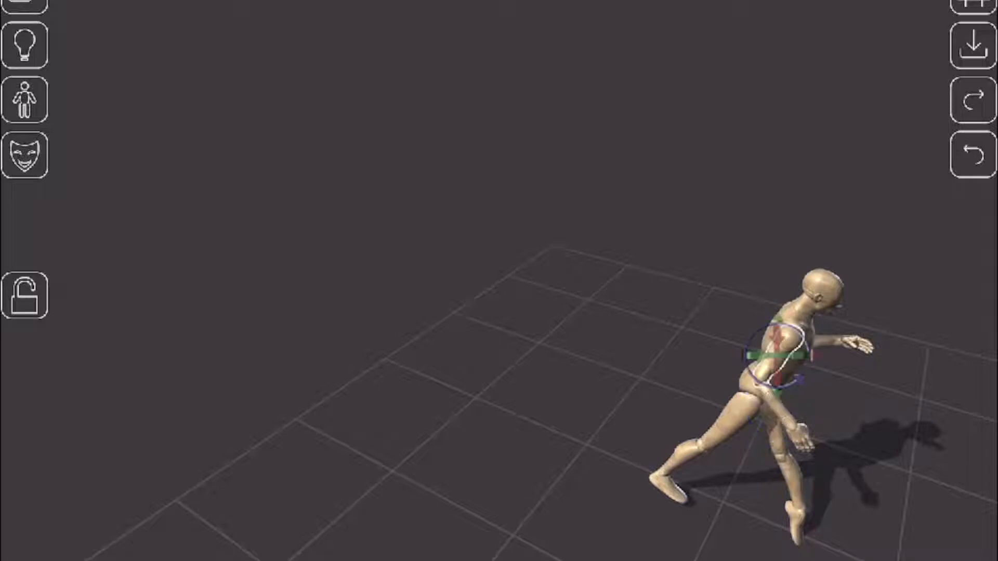
key("ctrl+z")
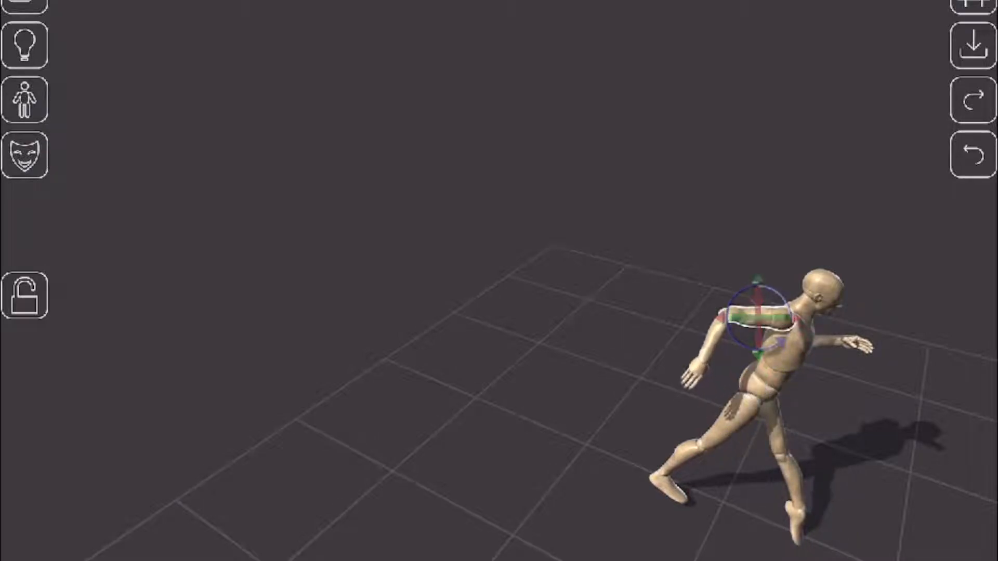
- Raise the mannequin's trailing right upper arm slightly behind the torso and adjust the shin and thigh of the front leg
left_click_drag(748, 335, 743, 326)
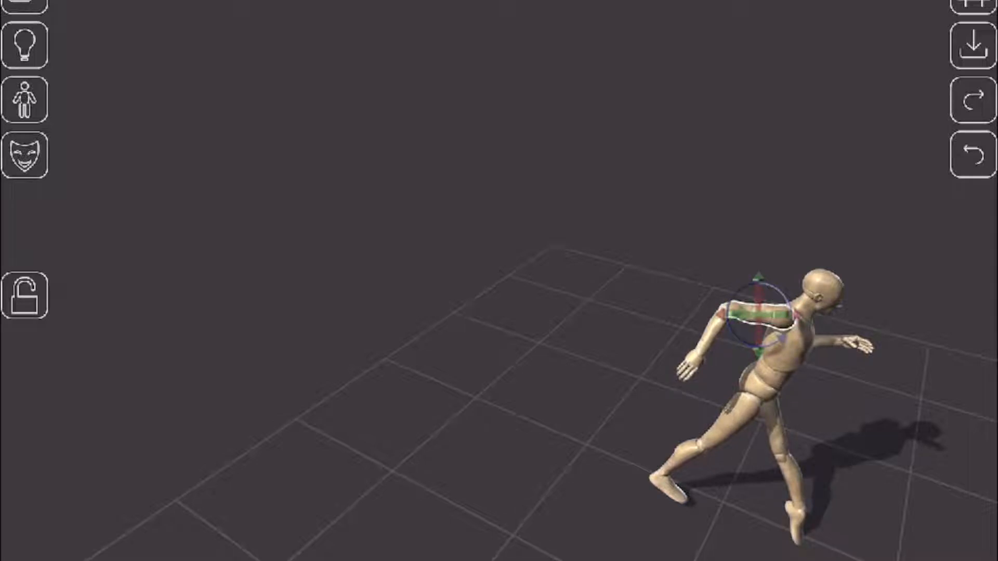
key("Escape")
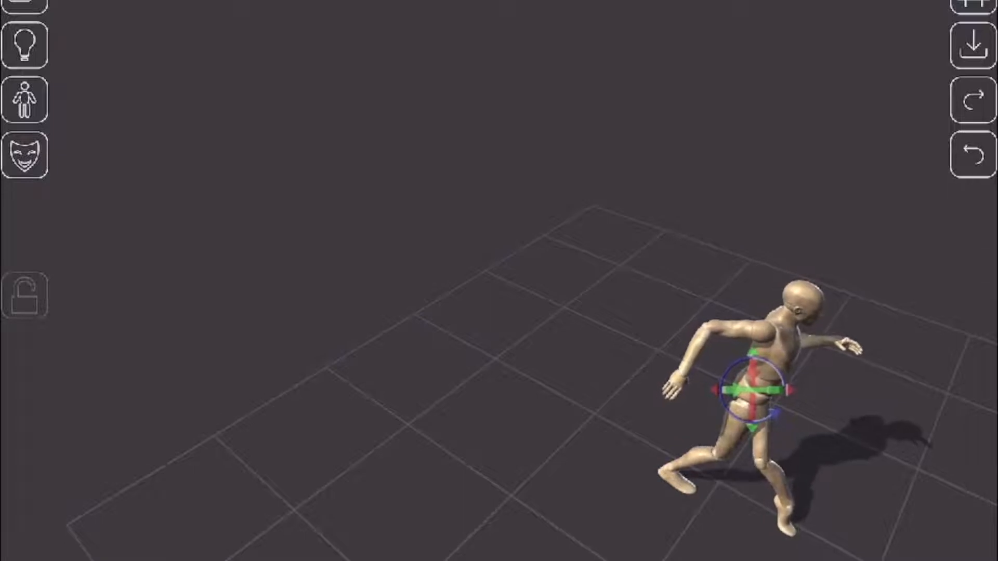
left_click(777, 481)
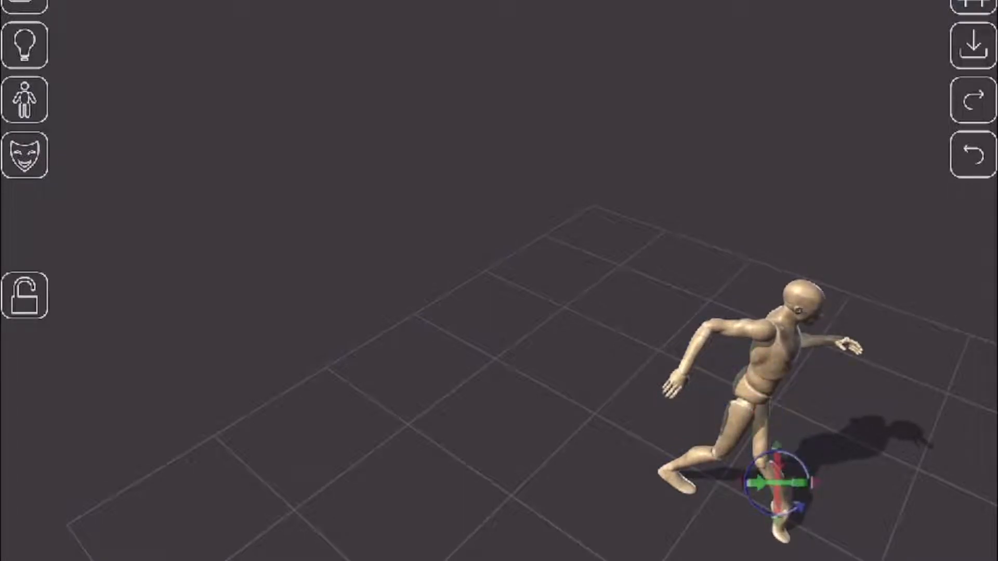
left_click_drag(762, 424, 773, 424)
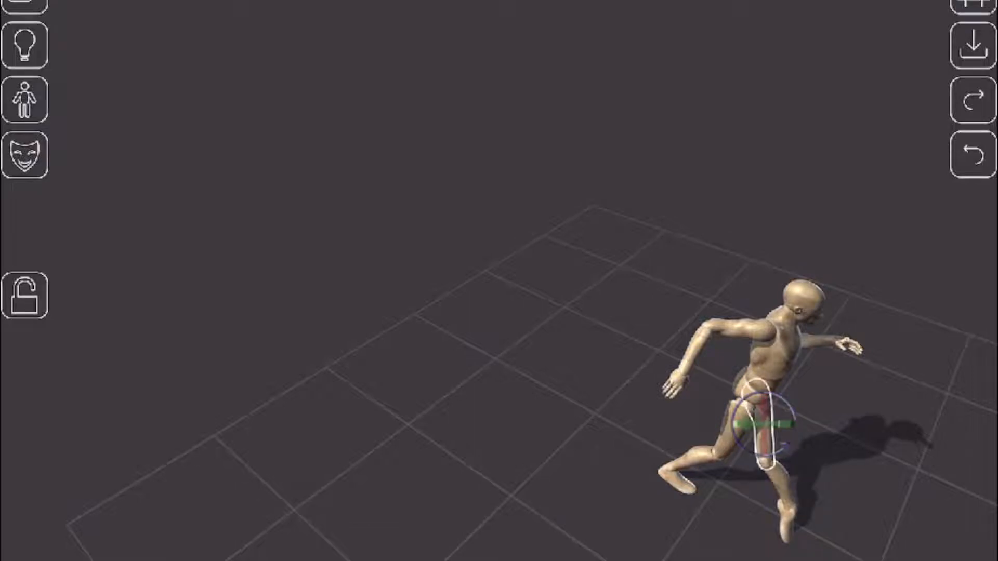
- Swing the mannequin's front left thigh outward from the body's centre line and readjust its shin and foot
left_click_drag(499, 323, 343, 276)
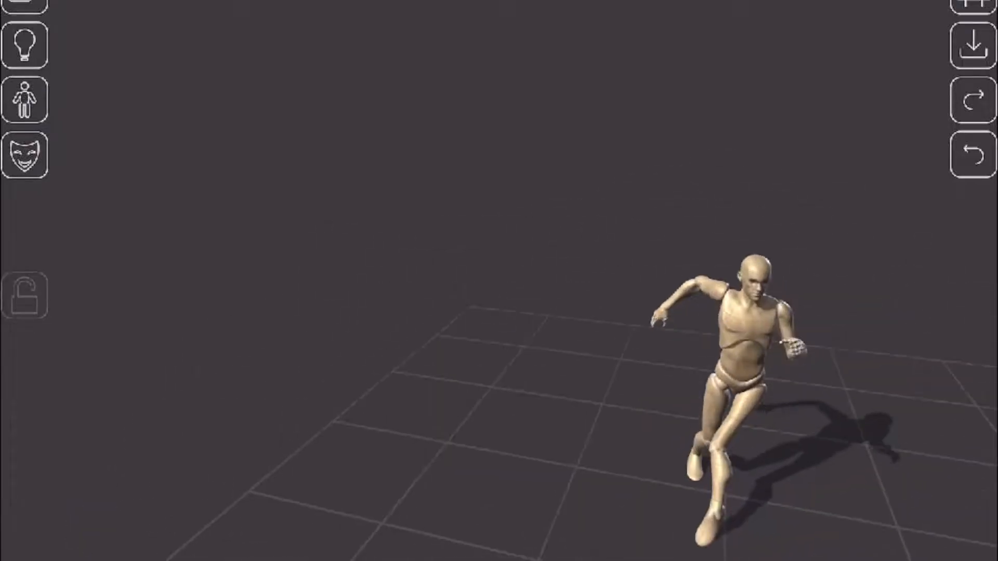
left_click(740, 413)
left_click_drag(757, 419, 744, 420)
left_click(717, 476)
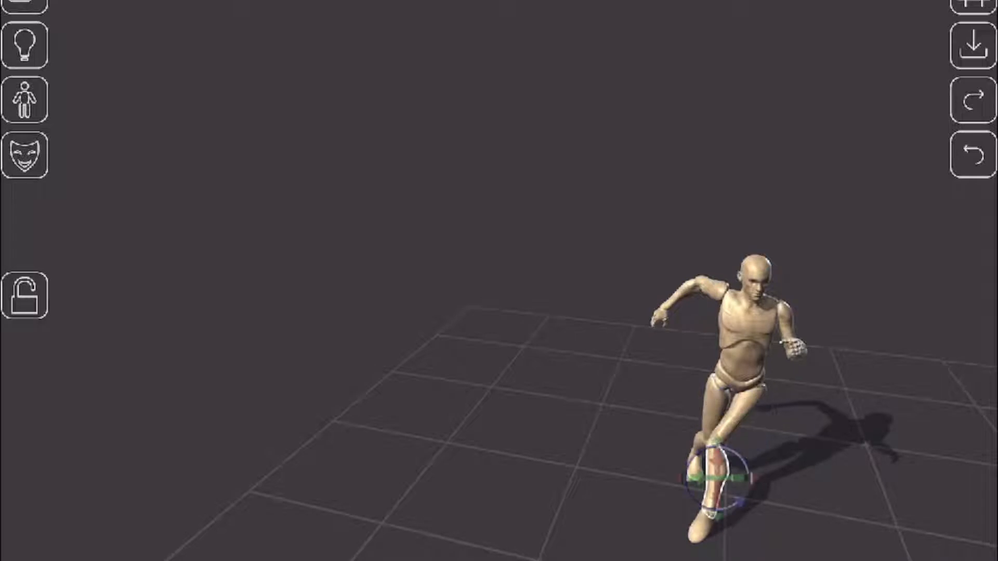
mouse_move(743, 501)
left_mouse_down()
mouse_move(722, 508)
mouse_move(759, 496)
left_mouse_up()
left_click(740, 413)
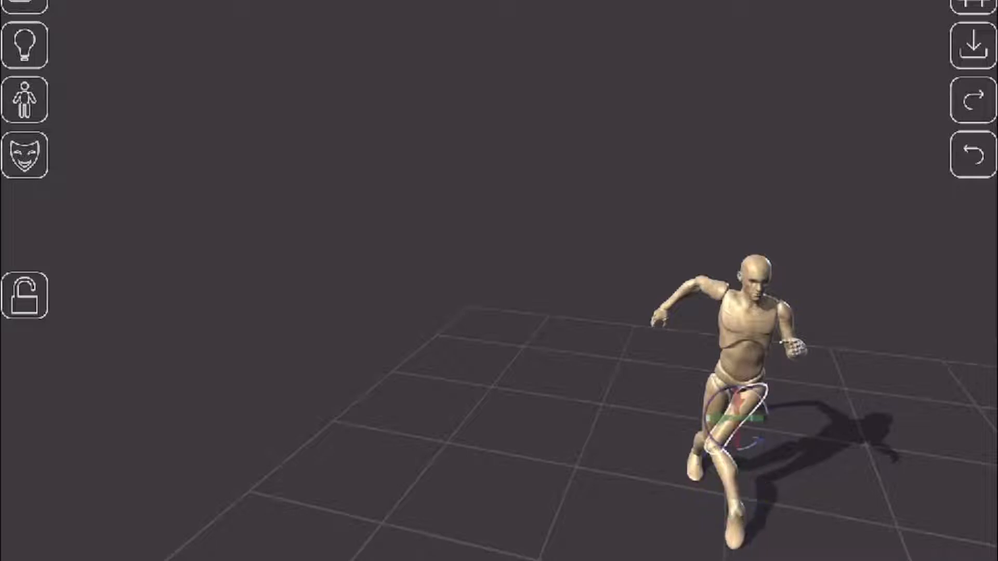
left_click_drag(736, 418, 765, 420)
left_click(791, 481)
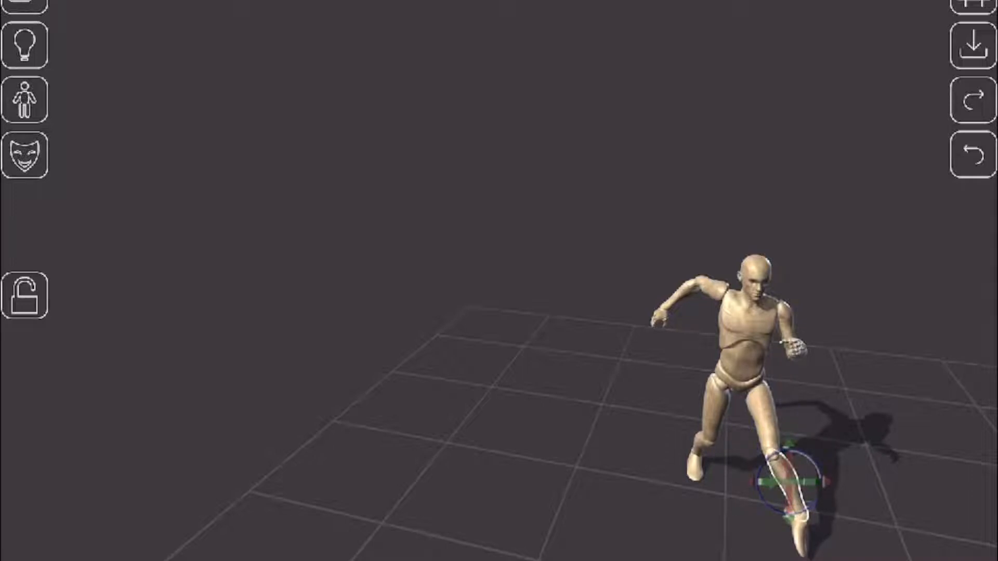
left_click(802, 531)
left_click_drag(802, 532, 793, 536)
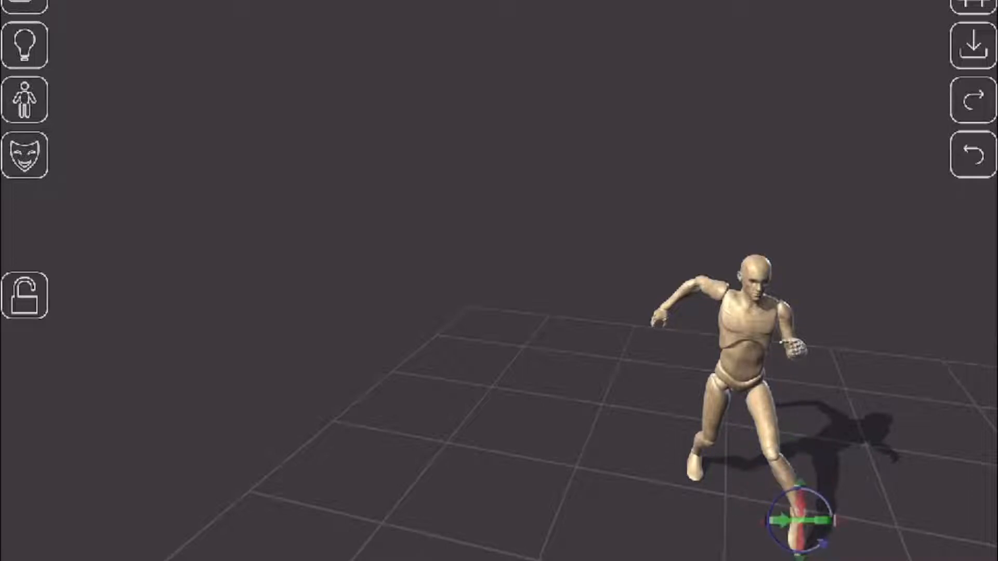
- Lower the mannequin's hips deeper into the stride and bend its chest forward over the front leg
left_click(467, 233)
left_click_drag(468, 234, 275, 210)
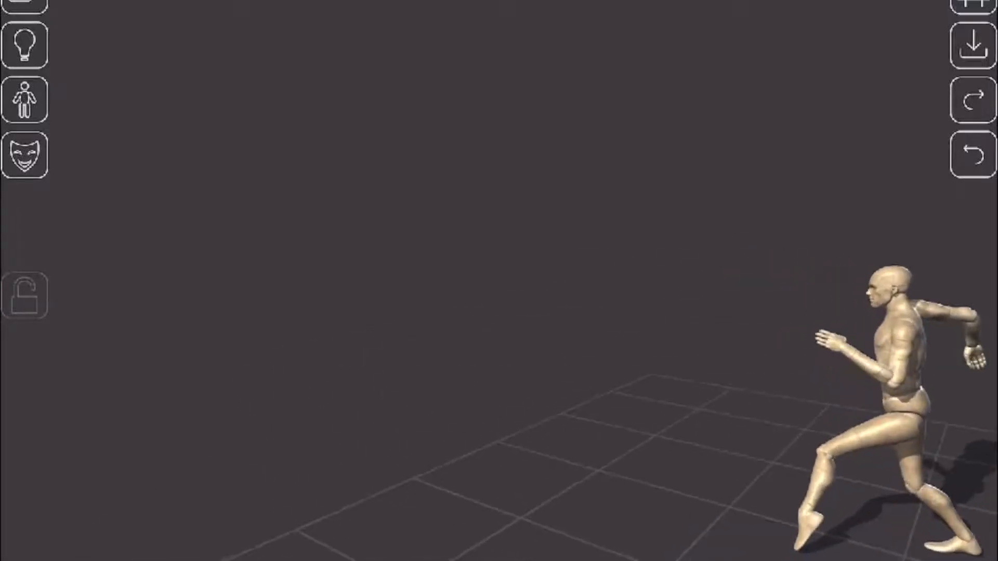
left_click_drag(908, 408, 904, 368)
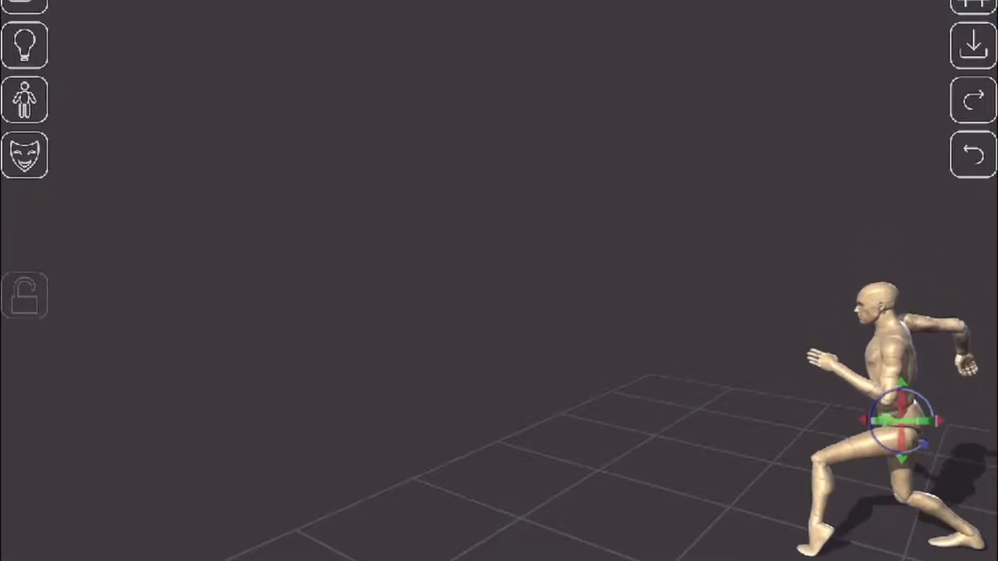
left_click_drag(903, 421, 903, 368)
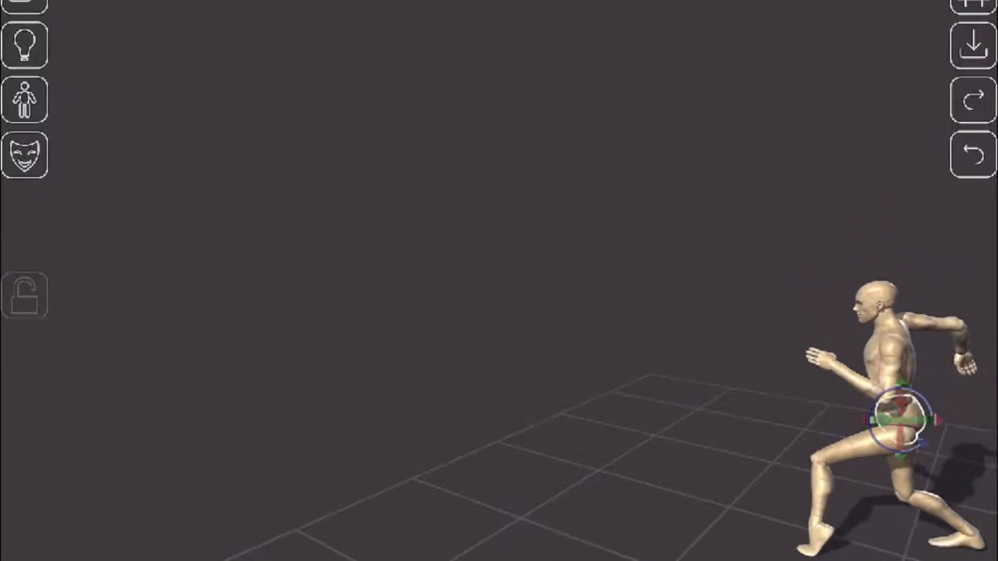
left_click(890, 349)
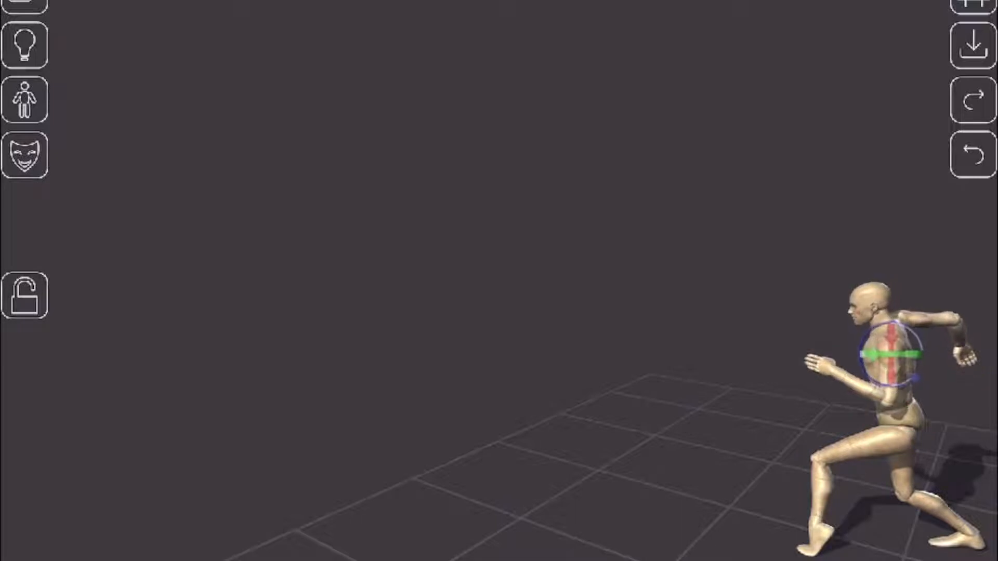
left_click_drag(892, 324, 872, 329)
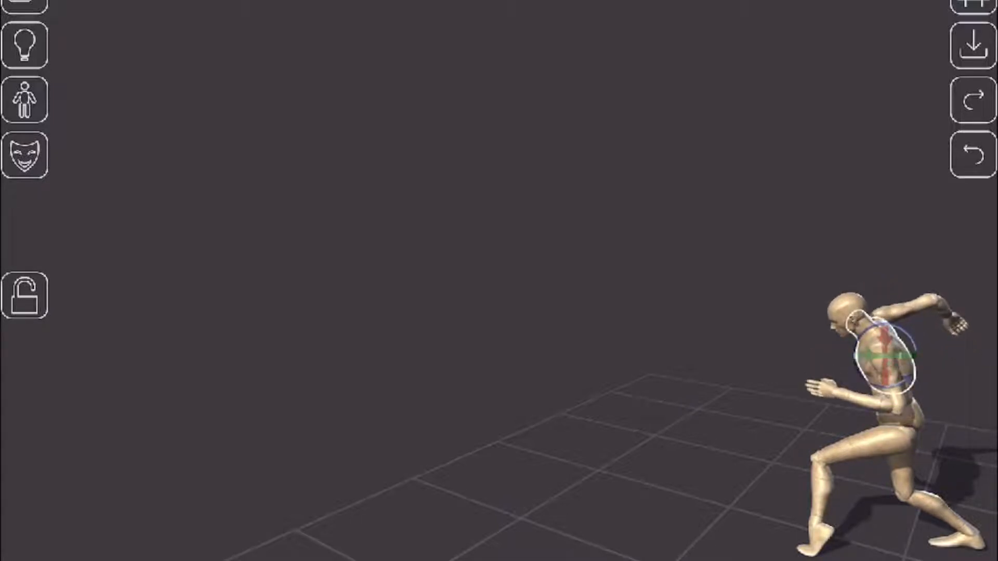
- Adjust the mannequin's left upper arm and tilt and twist its chest toward its right side
left_click(520, 234)
left_click_drag(520, 234, 619, 273)
scroll(499, 281, "up", 4)
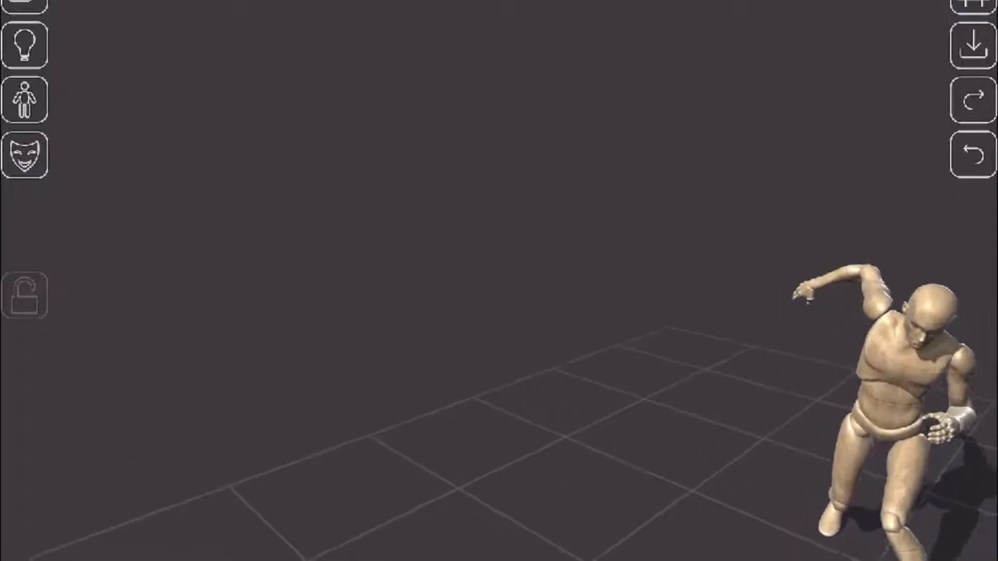
left_click_drag(571, 332, 416, 218)
left_click_drag(519, 260, 499, 249)
scroll(499, 280, "up", 2)
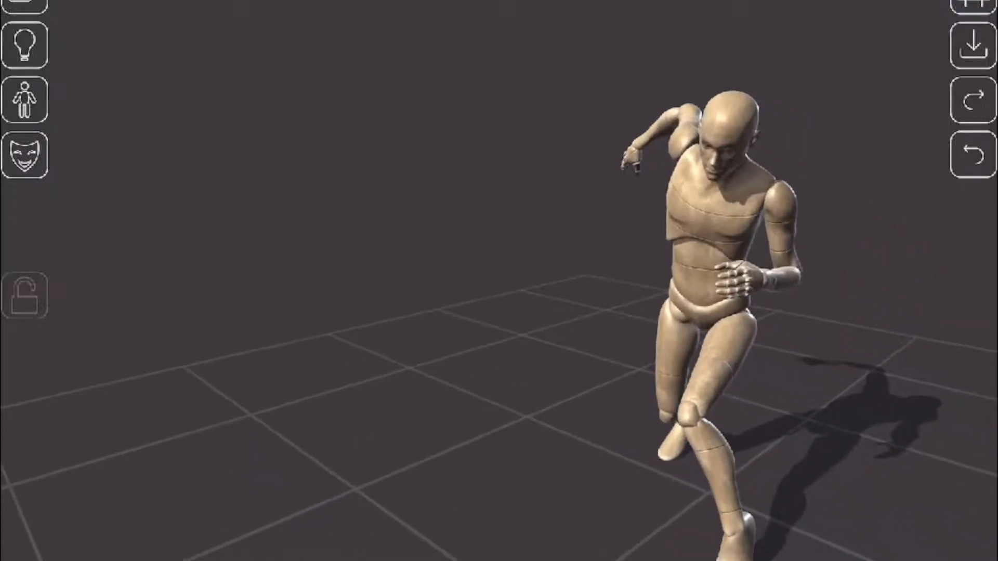
left_click(782, 234)
mouse_move(782, 235)
left_mouse_down()
mouse_move(806, 236)
mouse_move(779, 233)
left_mouse_up()
left_click(715, 207)
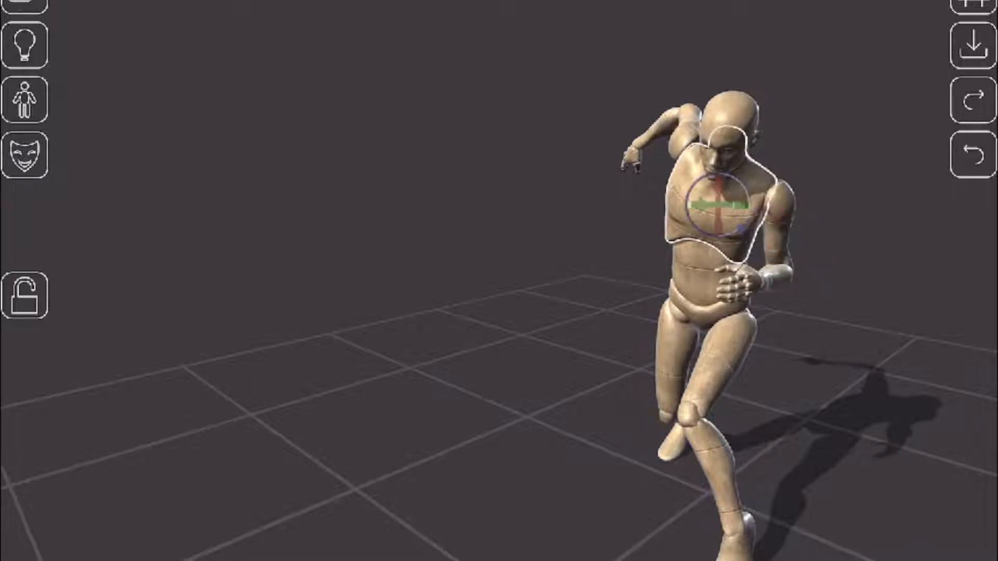
left_click_drag(719, 203, 688, 205)
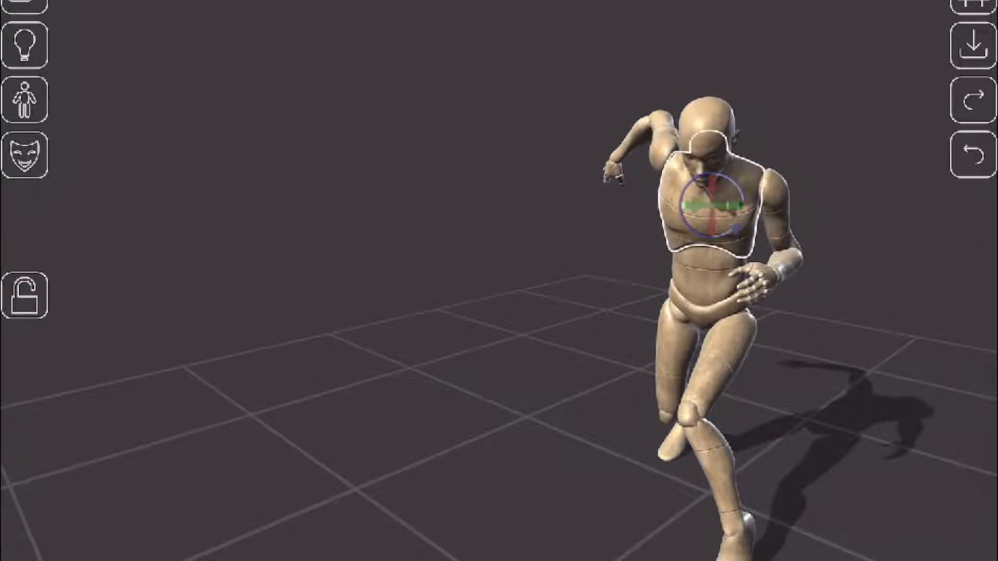
mouse_move(734, 227)
left_mouse_down()
mouse_move(742, 218)
mouse_move(737, 225)
left_mouse_up()
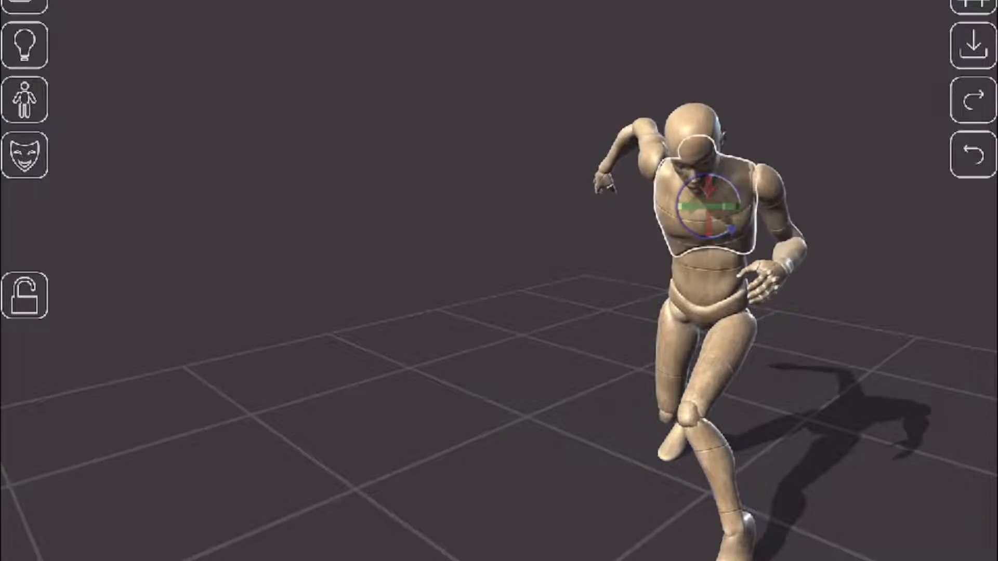
- Lift the mannequin's head so the face looks straight ahead
left_click(695, 140)
mouse_move(696, 159)
left_mouse_down()
mouse_move(696, 139)
mouse_move(691, 148)
left_mouse_up()
left_click(468, 182)
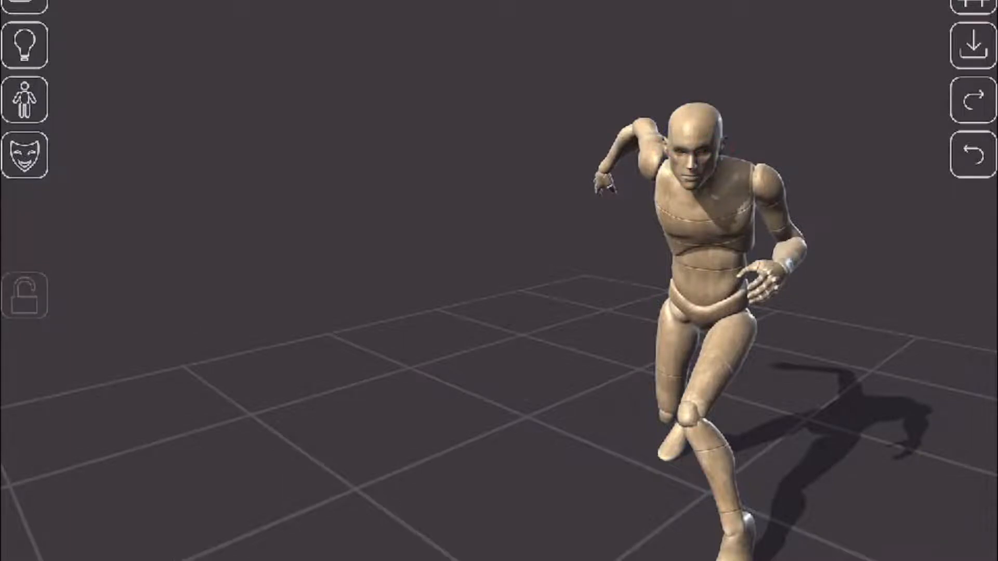
- Examine the mannequin's running pose from the side and from other angles
left_click_drag(499, 312, 323, 281)
scroll(499, 280, "up", 1)
left_click_drag(499, 281, 442, 296)
scroll(499, 280, "down", 2)
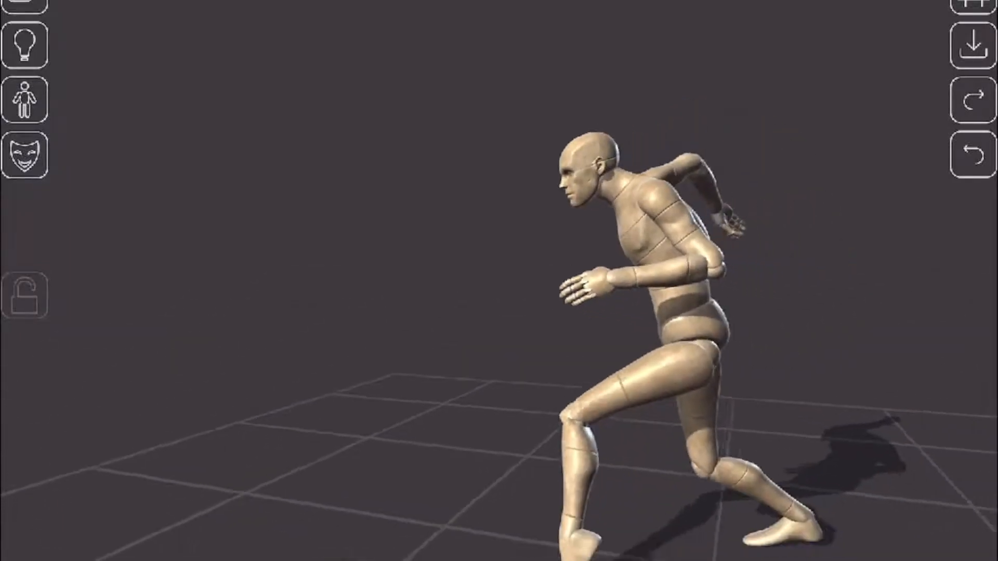
left_click_drag(499, 281, 467, 268)
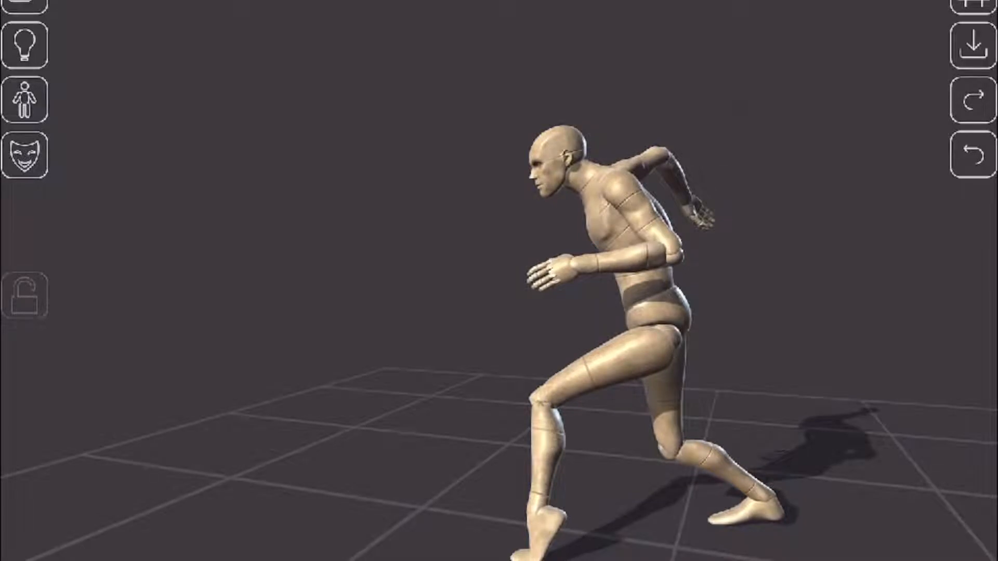
left_click_drag(364, 281, 572, 244)
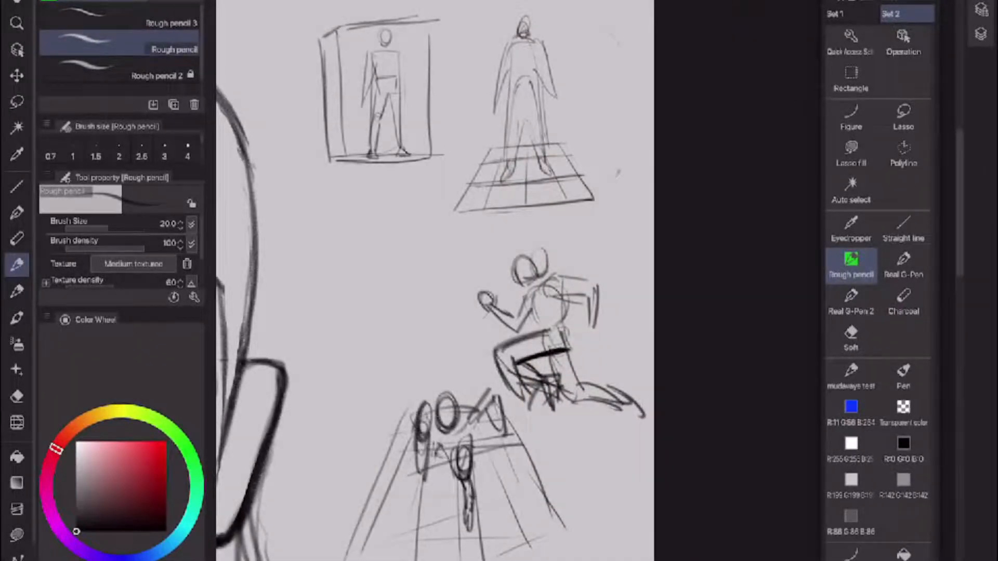
scroll(453, 280, "down", 3)
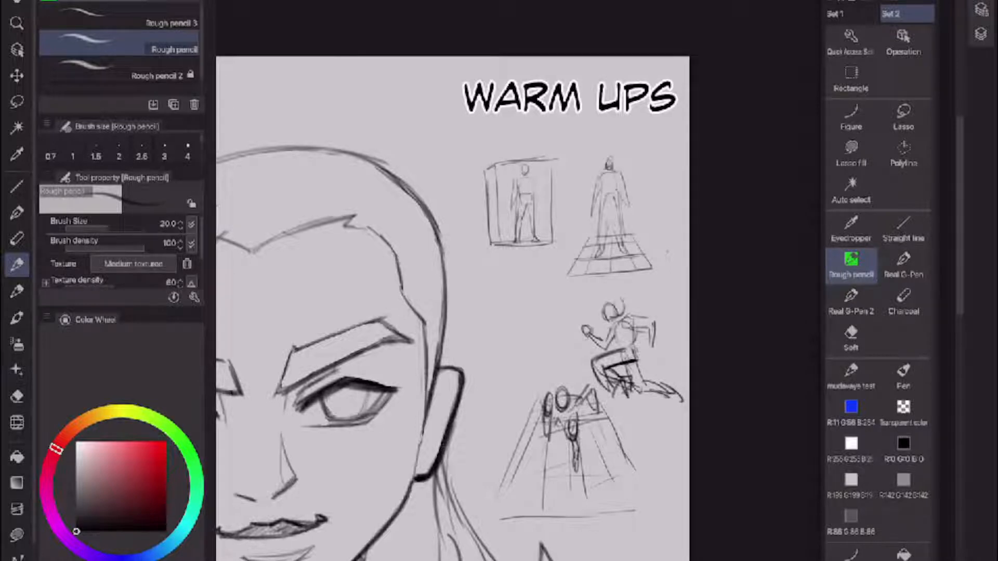
scroll(582, 270, "up", 5)
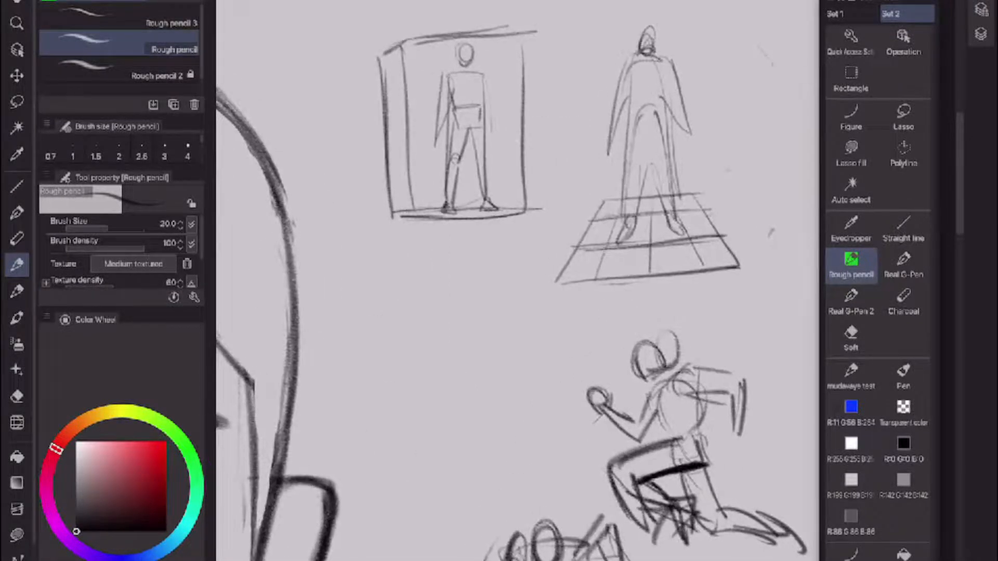
scroll(572, 292, "down", 2)
scroll(538, 276, "up", 1)
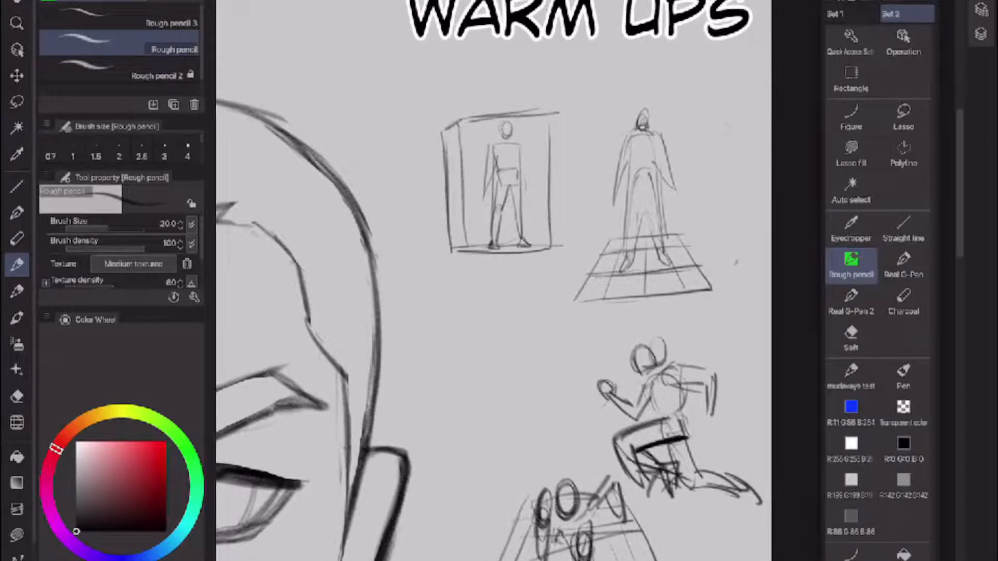
key("e")
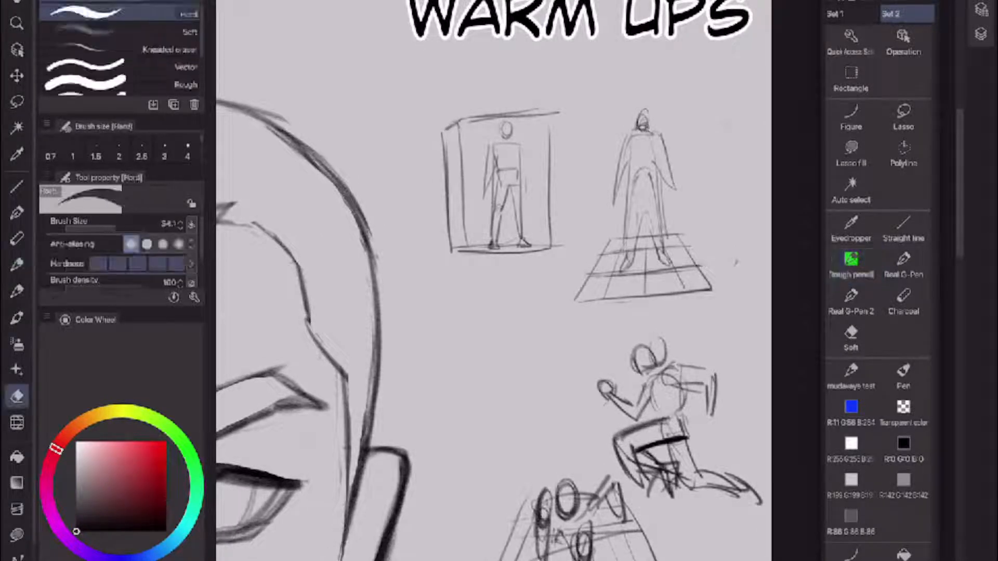
key("p")
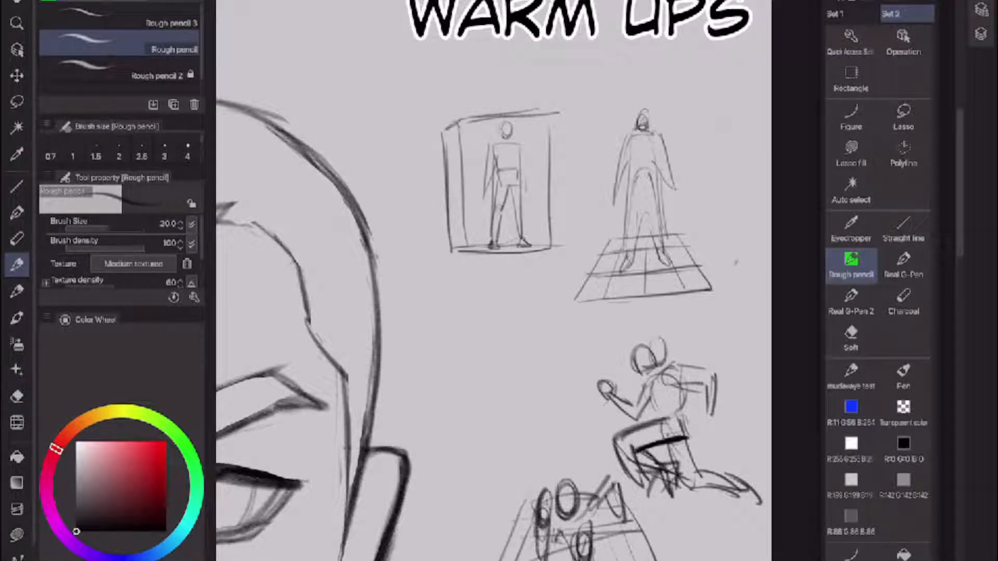
left_click_drag(547, 292, 565, 296)
left_click_drag(452, 358, 448, 362)
mouse_move(573, 301)
left_mouse_down()
mouse_move(533, 349)
mouse_move(451, 362)
mouse_move(574, 302)
left_mouse_up()
key("ctrl+z")
key("ctrl+z")
key("ctrl+z")
key("ctrl+z")
- Draw a long flat box in perspective with the rough pencil, in the empty space beside the running figure sketch
scroll(581, 244, "down", 4)
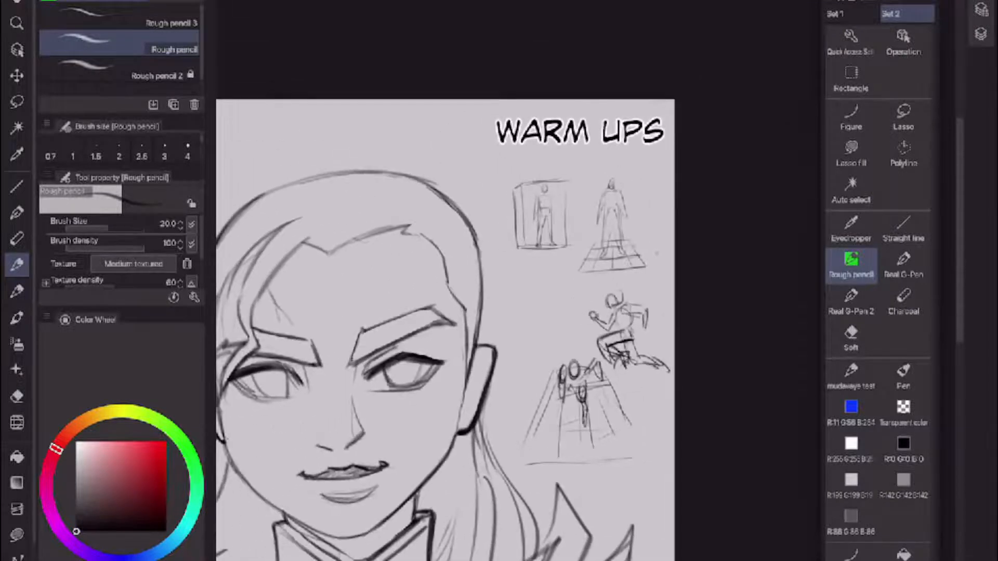
mouse_move(537, 283)
left_mouse_down()
mouse_move(585, 283)
mouse_move(501, 324)
mouse_move(549, 331)
left_mouse_up()
mouse_move(579, 284)
left_mouse_down()
mouse_move(548, 330)
mouse_move(505, 353)
mouse_move(543, 358)
left_mouse_up()
left_click_drag(507, 359, 543, 361)
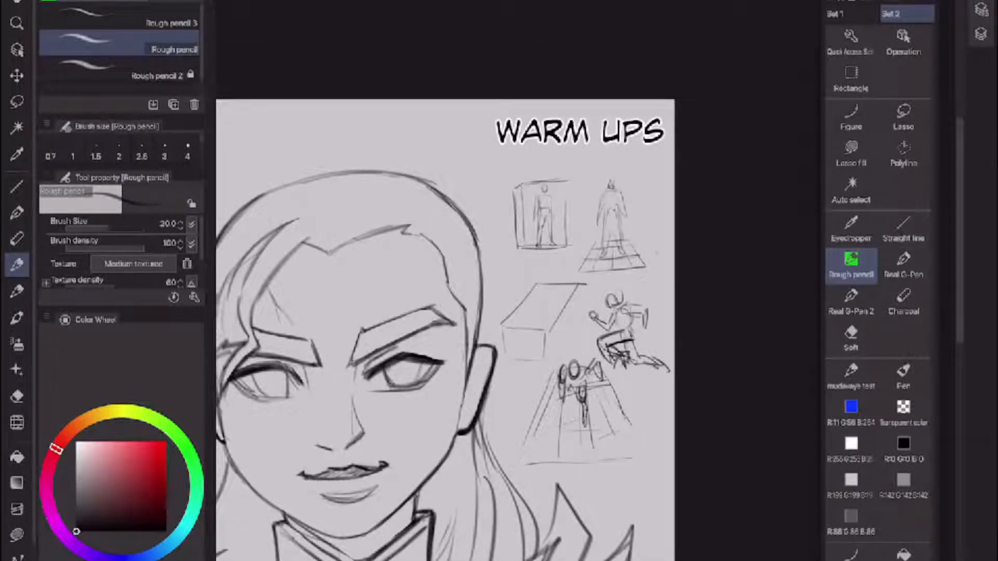
mouse_move(577, 290)
left_mouse_down()
mouse_move(560, 311)
mouse_move(575, 317)
mouse_move(549, 356)
left_mouse_up()
- Sketch a foreshortened reclining figure inside the perspective box, with its head at the far end
mouse_move(554, 284)
left_mouse_down()
mouse_move(547, 297)
mouse_move(559, 294)
mouse_move(539, 304)
mouse_move(550, 313)
mouse_move(536, 306)
mouse_move(524, 320)
mouse_move(549, 310)
mouse_move(530, 329)
left_mouse_up()
mouse_move(527, 329)
left_mouse_down()
mouse_move(538, 324)
mouse_move(510, 356)
left_mouse_up()
left_click_drag(522, 349, 515, 356)
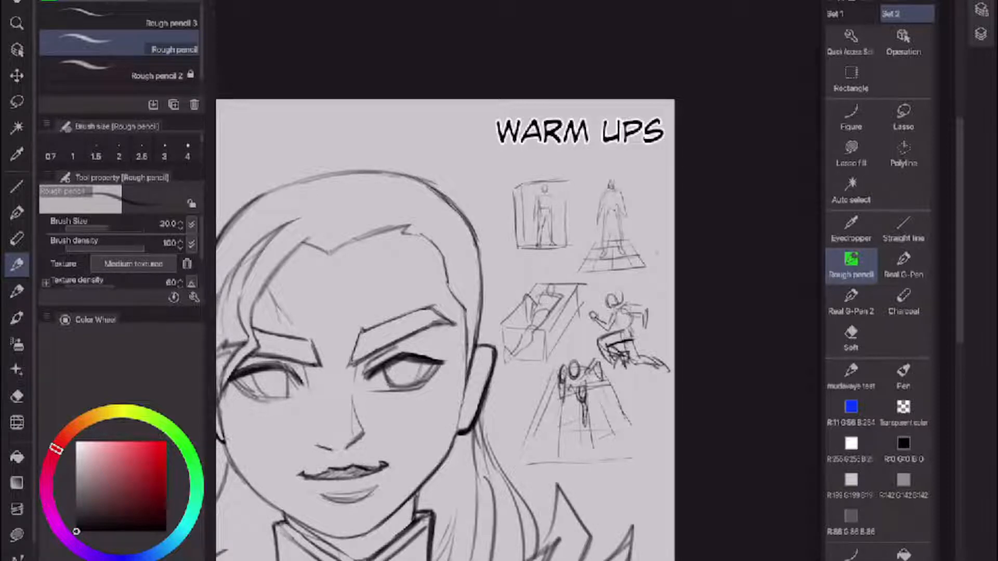
mouse_move(554, 290)
left_mouse_down()
mouse_move(574, 299)
mouse_move(573, 283)
mouse_move(558, 281)
mouse_move(536, 307)
left_mouse_up()
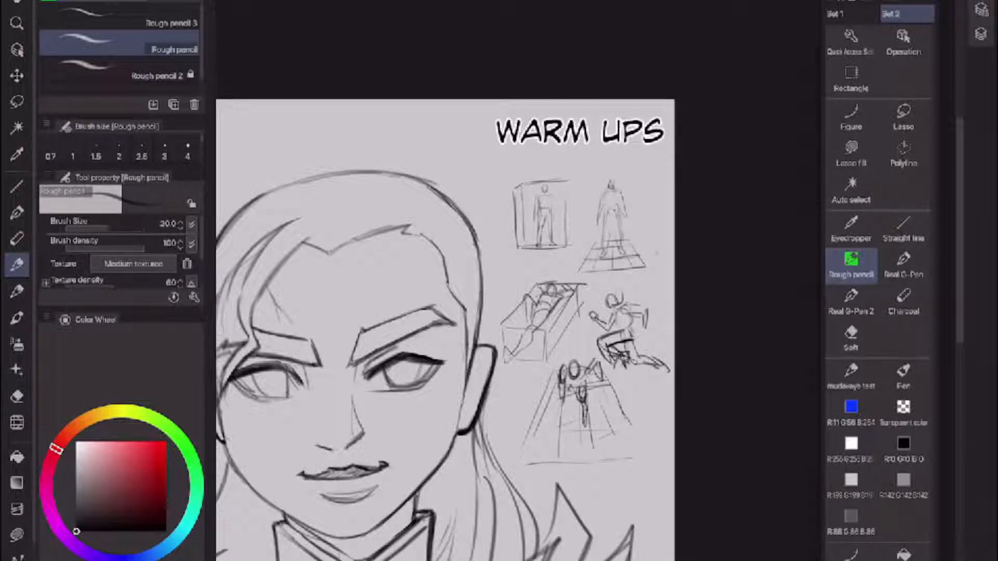
left_click_drag(547, 294, 554, 286)
- Sketch the head, torso and hips of a small tilted figure in the empty space beside the WARM UPS title
scroll(547, 239, "up", 3)
scroll(547, 260, "down", 2)
scroll(492, 263, "up", 3)
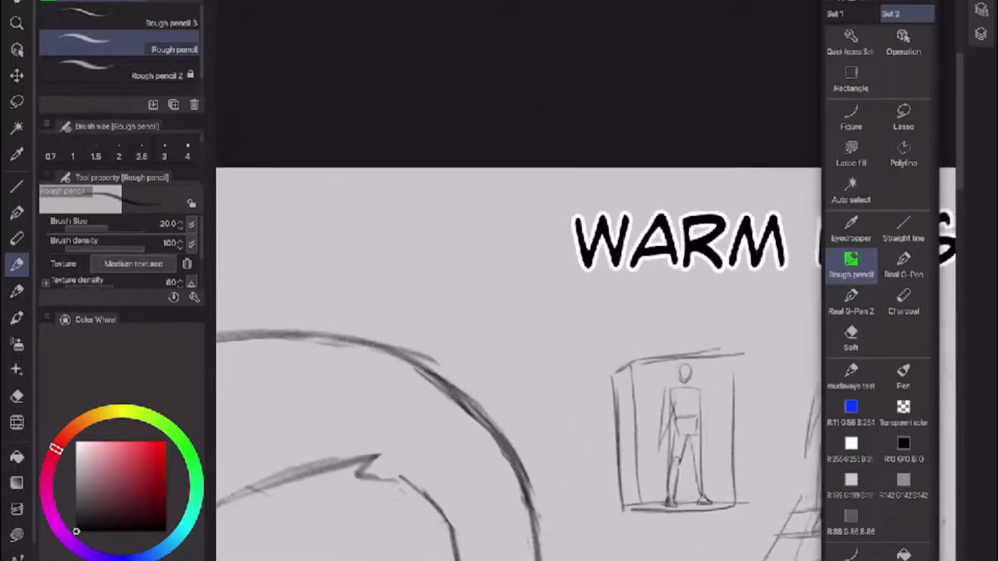
scroll(553, 292, "up", 3)
mouse_move(502, 136)
left_mouse_down()
mouse_move(526, 156)
mouse_move(522, 136)
mouse_move(525, 179)
mouse_move(459, 198)
left_mouse_up()
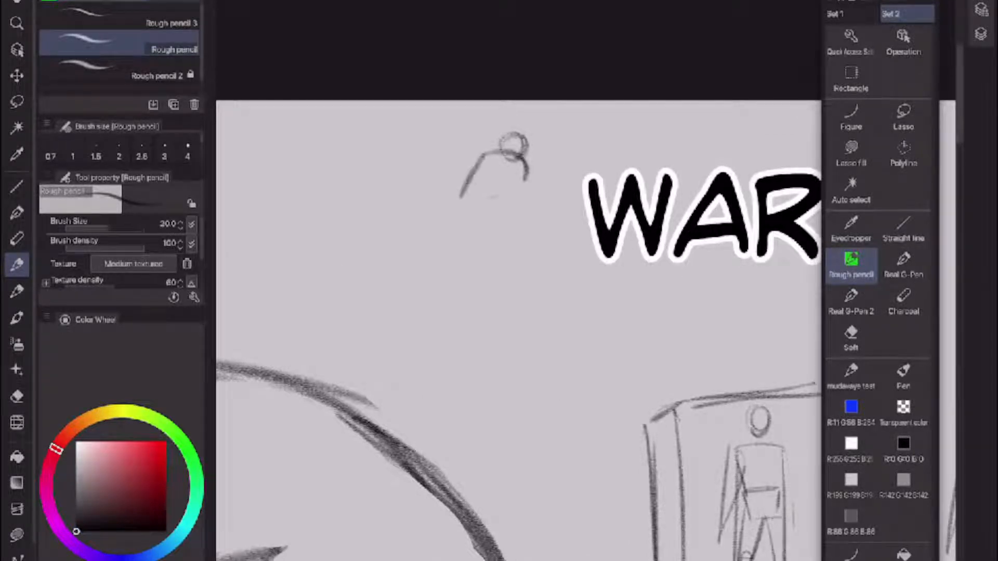
mouse_move(527, 172)
left_mouse_down()
mouse_move(502, 202)
mouse_move(504, 194)
mouse_move(451, 215)
mouse_move(443, 229)
left_mouse_up()
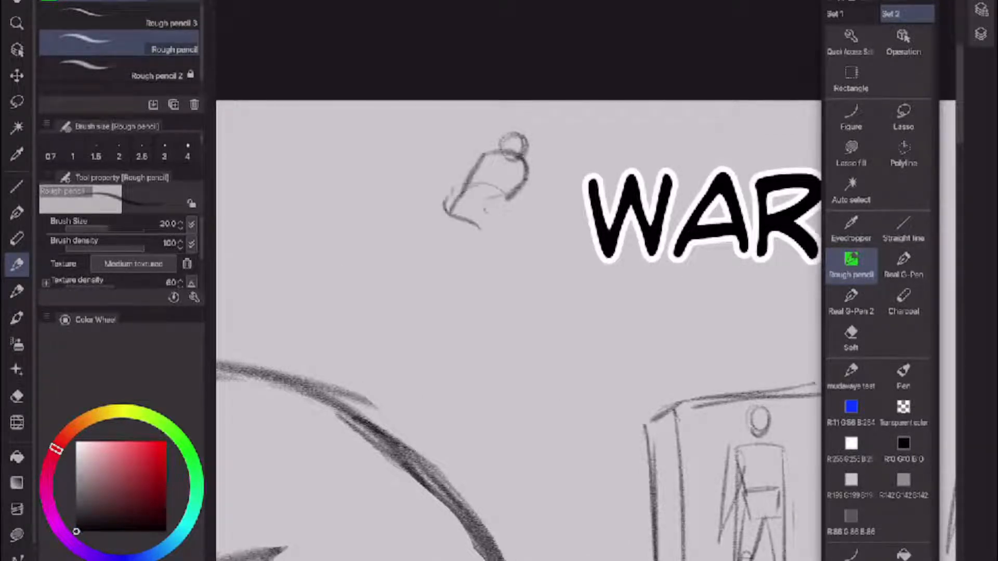
left_click_drag(508, 200, 489, 235)
- Add the bent legs with a foot and an outstretched arm to the tilted figure
left_click_drag(458, 218, 431, 256)
mouse_move(484, 235)
left_mouse_down()
mouse_move(448, 276)
mouse_move(433, 256)
mouse_move(445, 264)
mouse_move(443, 318)
left_mouse_up()
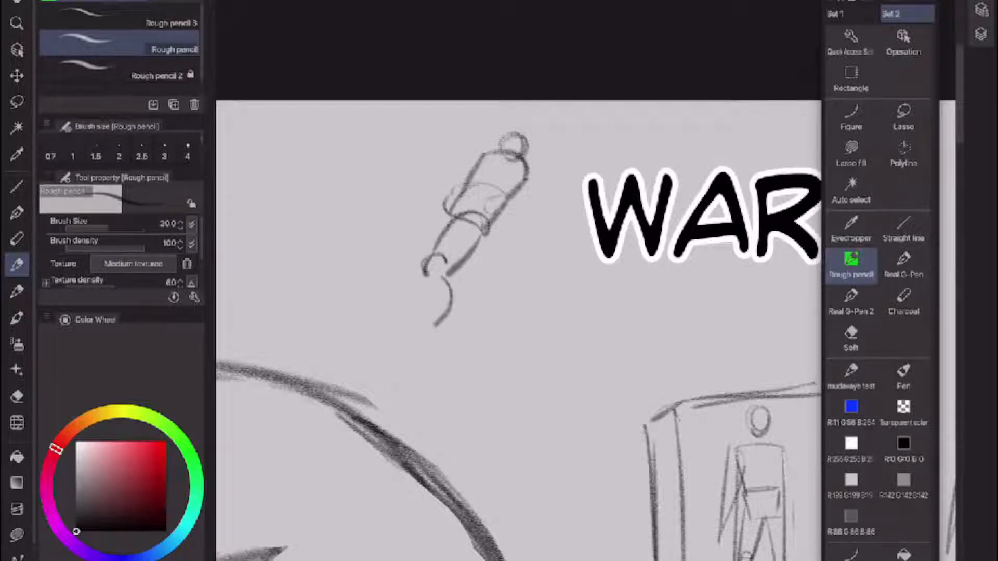
left_click_drag(416, 281, 359, 368)
mouse_move(447, 306)
left_mouse_down()
mouse_move(390, 351)
mouse_move(354, 302)
mouse_move(364, 365)
mouse_move(390, 379)
mouse_move(396, 351)
mouse_move(432, 332)
left_mouse_up()
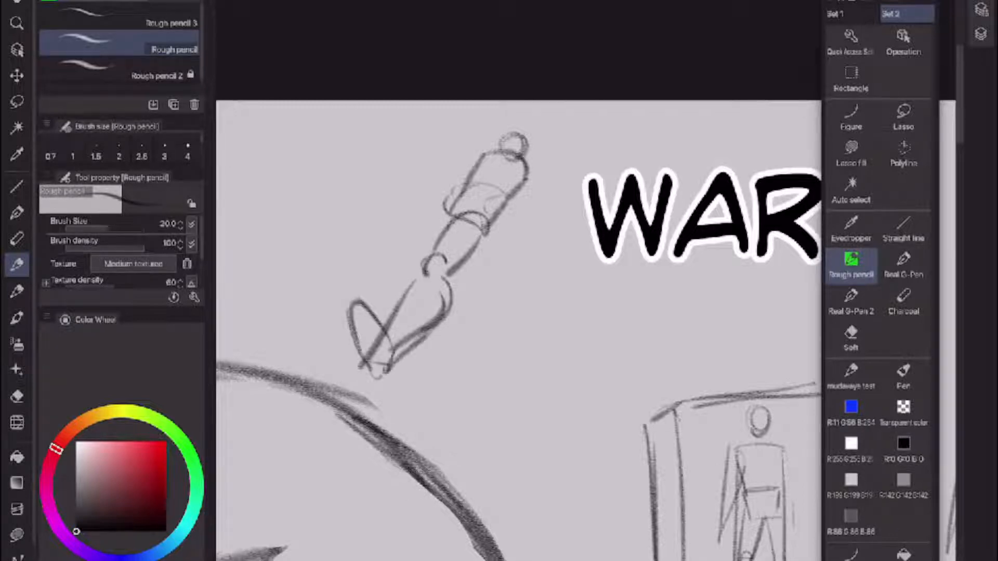
mouse_move(522, 156)
left_mouse_down()
mouse_move(555, 144)
mouse_move(563, 156)
mouse_move(572, 141)
left_mouse_up()
mouse_move(525, 174)
left_mouse_down()
mouse_move(574, 148)
mouse_move(505, 150)
mouse_move(530, 155)
left_mouse_up()
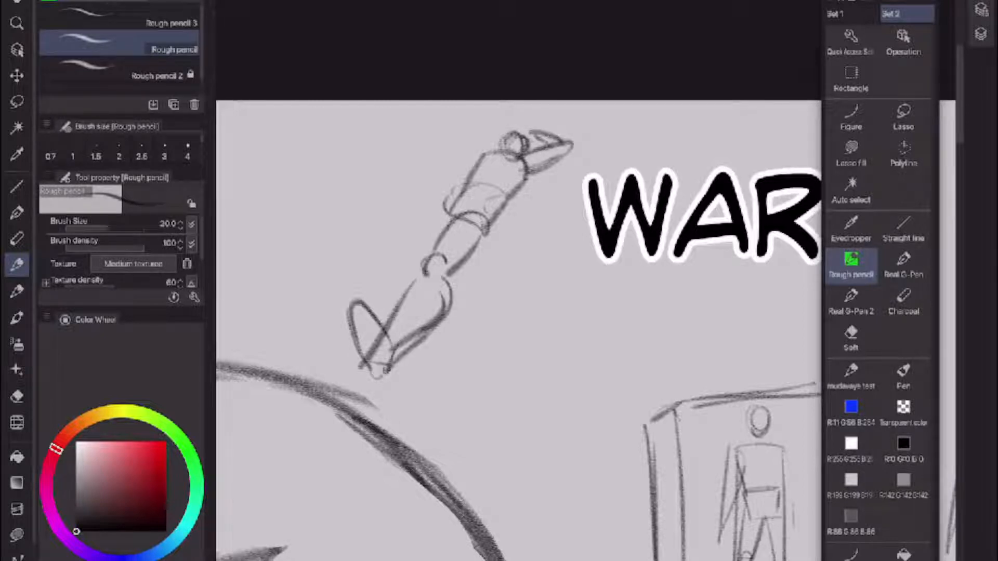
- Reinforce the tilted figure's leg lines and draw a narrow tapering wedge with cross divisions alongside it
left_click_drag(356, 298, 365, 366)
left_click_drag(496, 221, 400, 391)
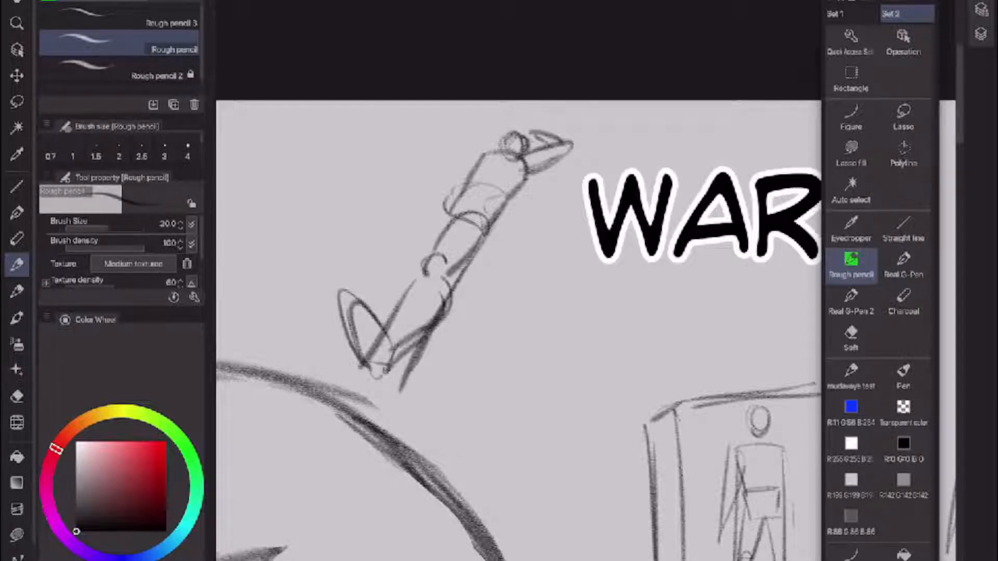
left_click_drag(449, 341, 562, 192)
left_click_drag(562, 193, 491, 408)
mouse_move(431, 358)
left_mouse_down()
mouse_move(484, 423)
mouse_move(497, 388)
left_mouse_up()
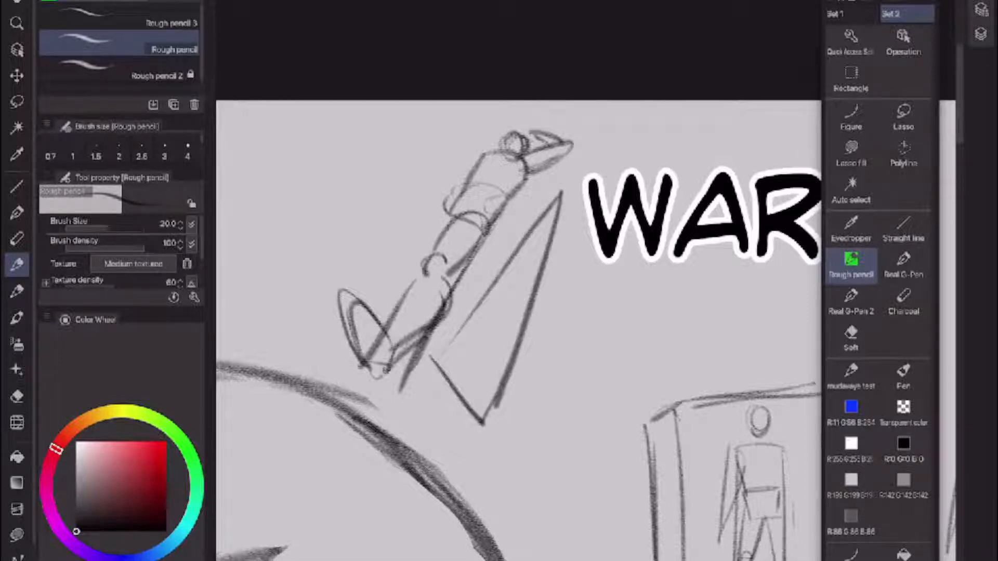
left_click_drag(541, 214, 558, 220)
left_click_drag(515, 251, 554, 263)
left_click_drag(465, 311, 531, 325)
mouse_move(487, 298)
left_mouse_down()
mouse_move(422, 372)
mouse_move(484, 431)
left_mouse_up()
left_click_drag(428, 384, 488, 430)
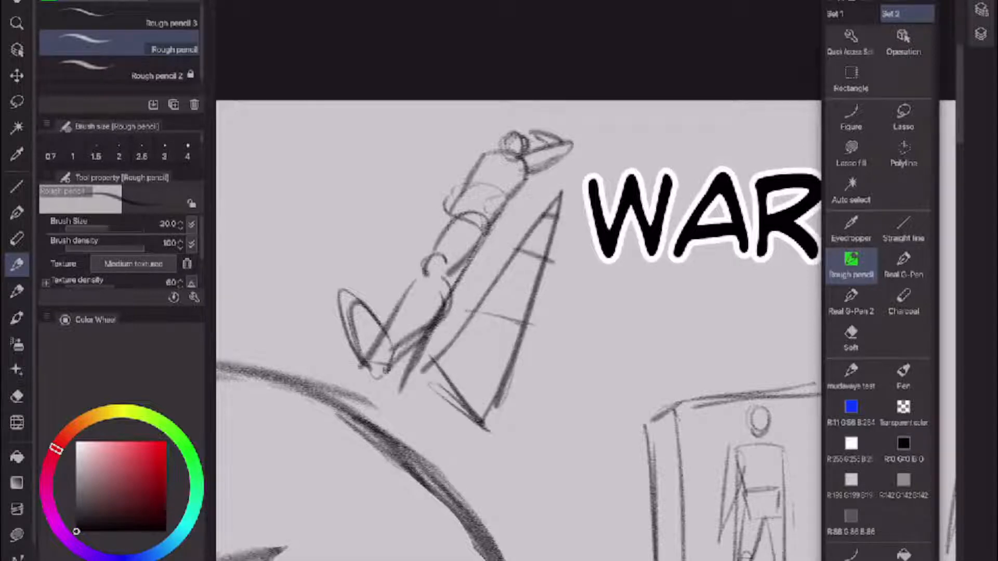
left_click_drag(571, 201, 499, 406)
- Undo the wedge and the extra leg strokes beside the tilted figure
scroll(520, 333, "down", 5)
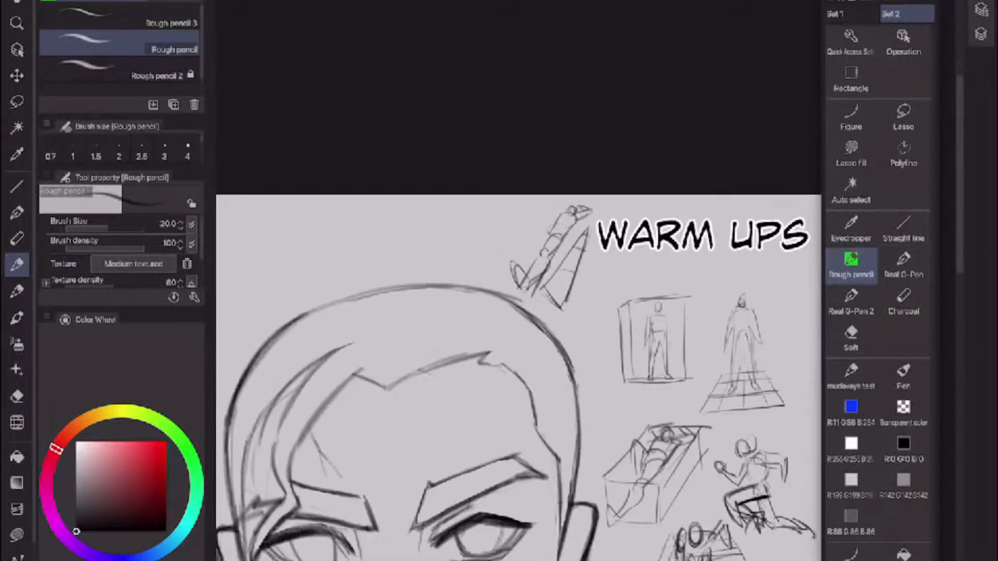
scroll(520, 333, "up", 3)
scroll(483, 348, "up", 1)
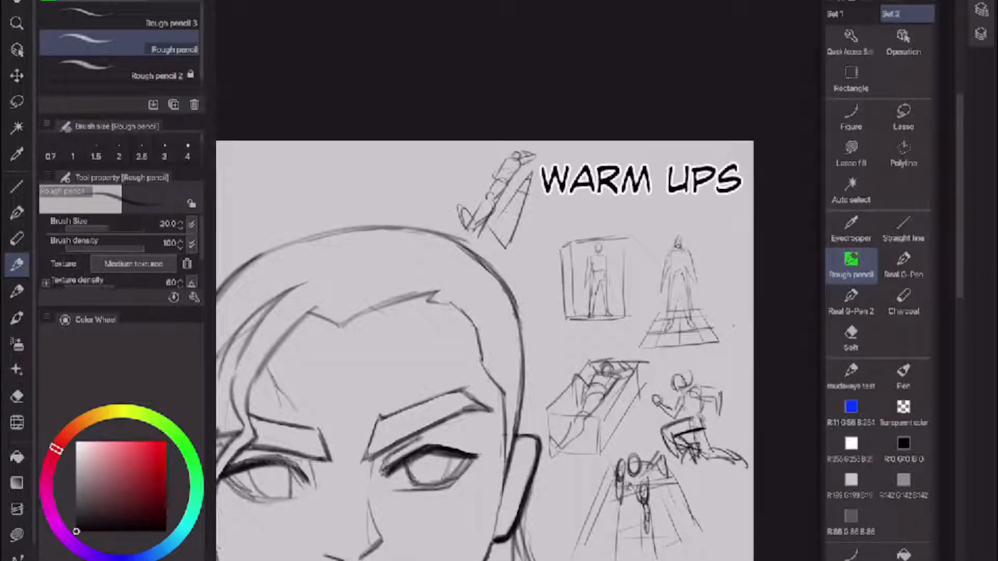
key("ctrl+z")
key("ctrl+z")
key("ctrl+z")
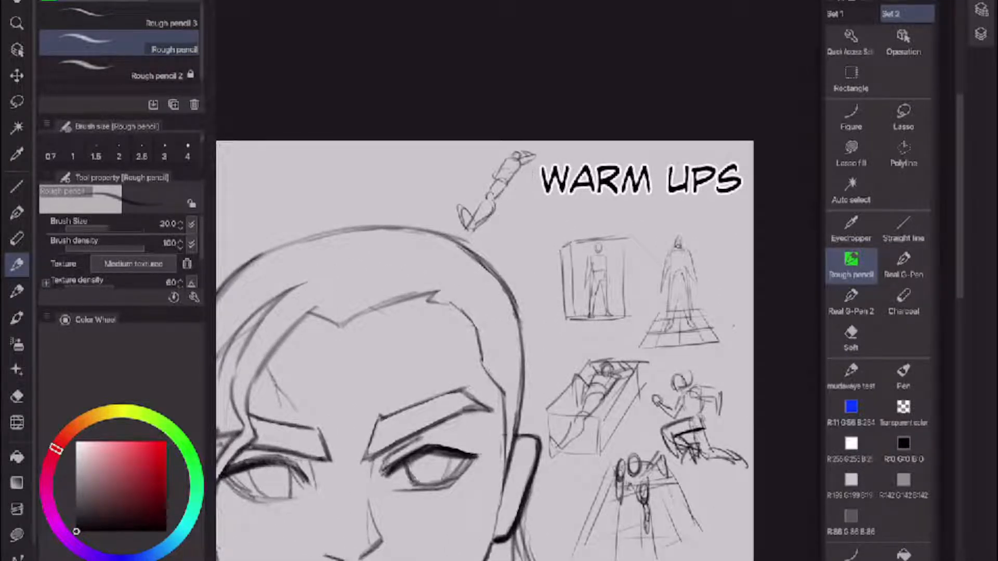
key("ctrl+z")
key("ctrl+z")
key("ctrl+z")
- Cover all the small warm-up figure sketches around the portrait with white using Lasso fill
key("m")
scroll(485, 333, "up", 1)
scroll(484, 333, "down", 2)
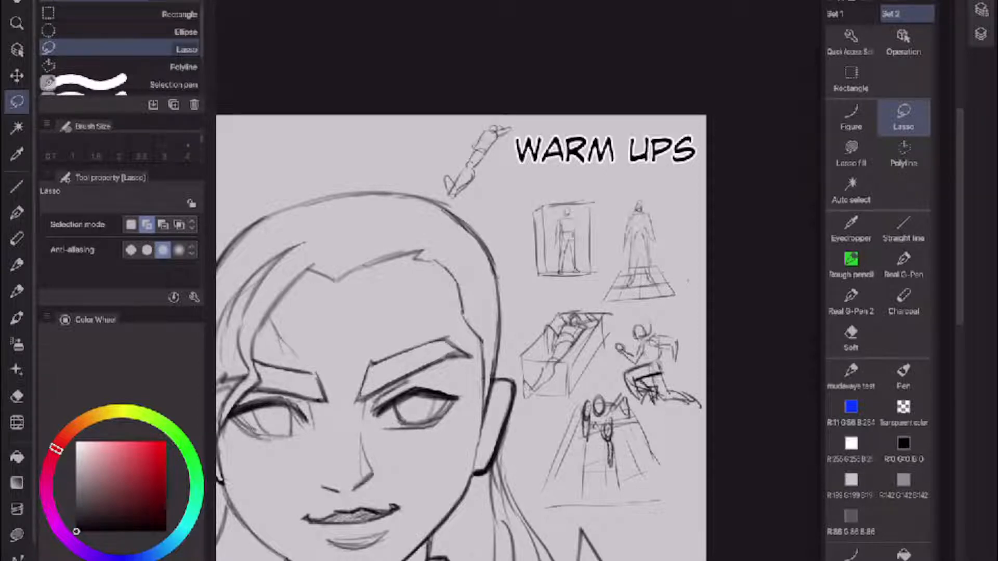
key("u")
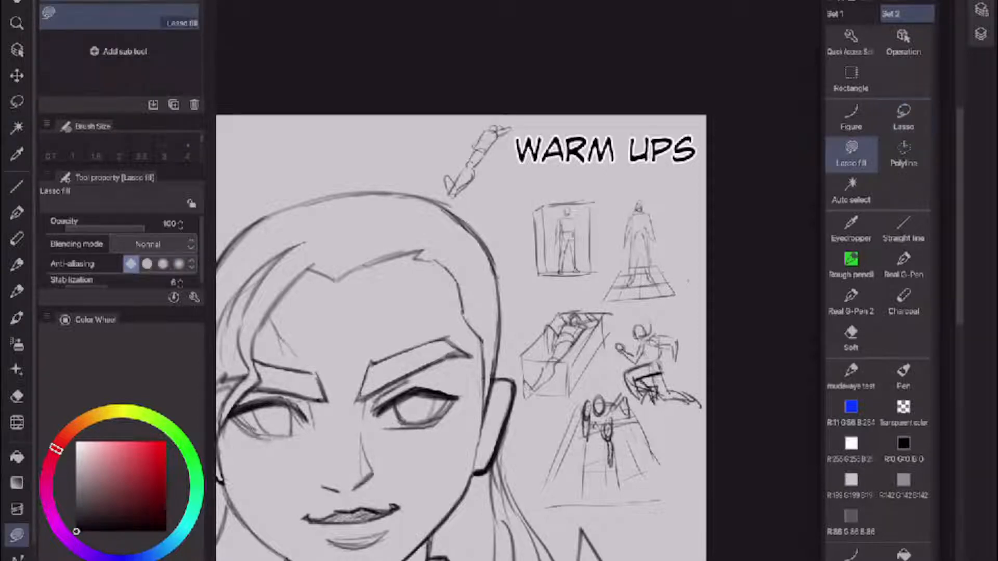
left_click(850, 443)
mouse_move(707, 318)
left_mouse_down()
mouse_move(708, 526)
mouse_move(552, 517)
mouse_move(522, 407)
mouse_move(535, 250)
mouse_move(696, 219)
left_mouse_up()
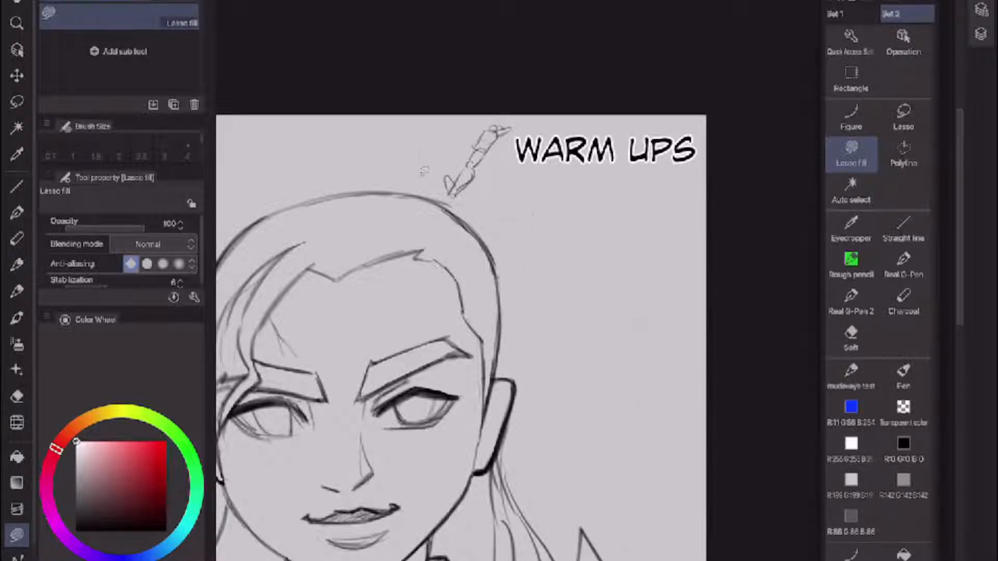
left_click_drag(424, 172, 422, 154)
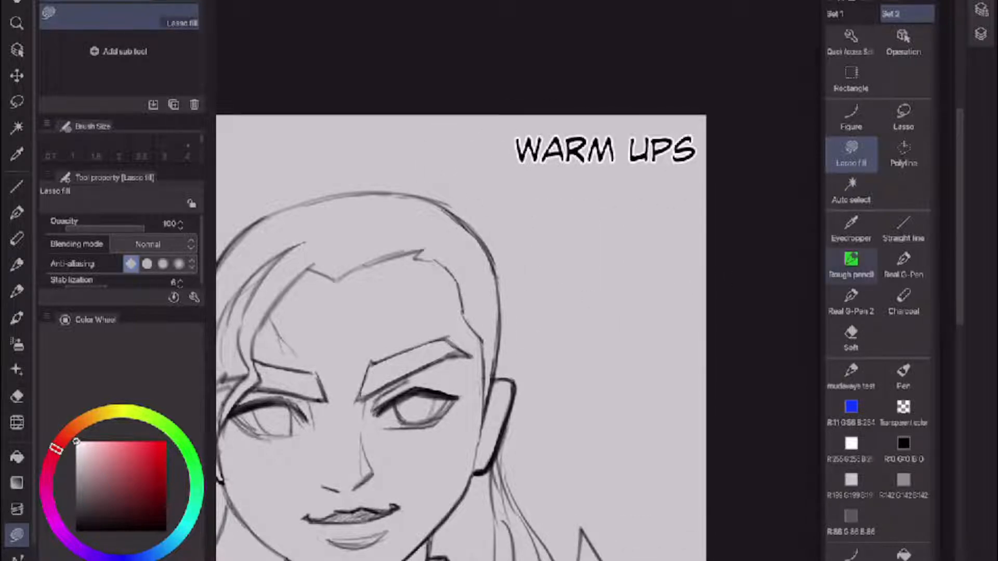
- Draw a wide rectangular frame below the WARM UPS title with Rough pencil 3 in the dark colour
left_click(851, 266)
scroll(623, 282, "up", 3)
scroll(465, 468, "down", 1)
scroll(472, 303, "up", 1)
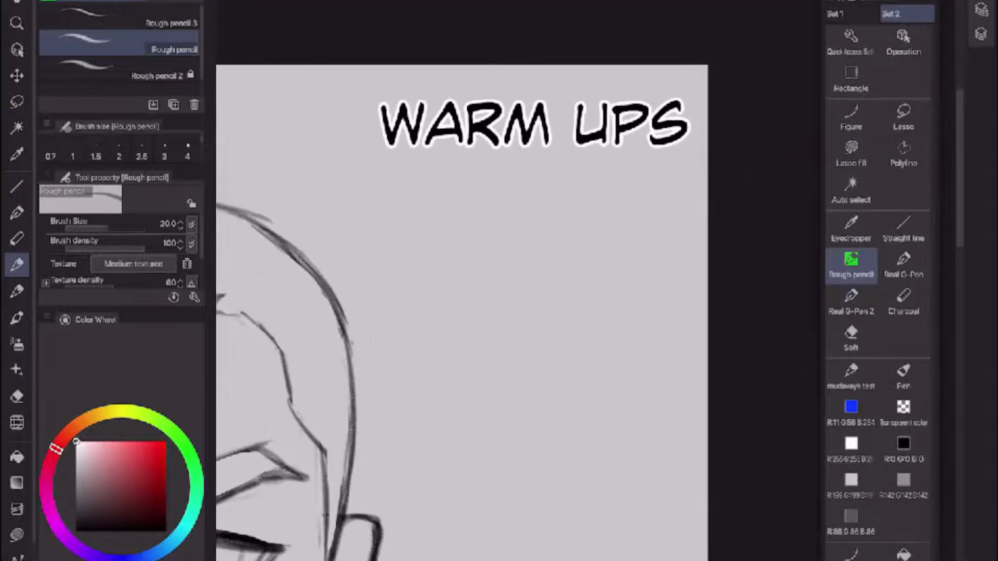
left_click(119, 17)
scroll(548, 242, "up", 2)
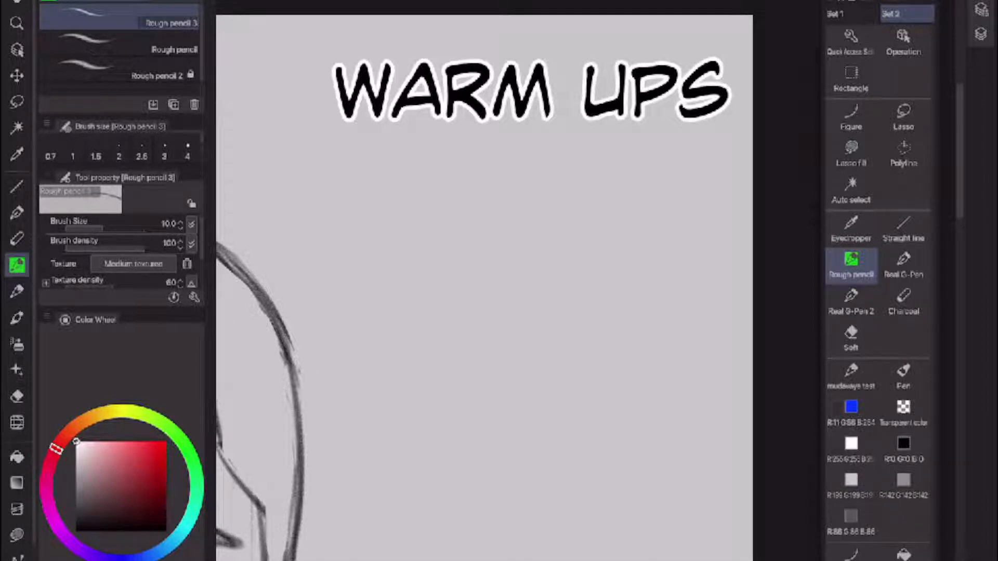
key("x")
mouse_move(380, 184)
left_mouse_down()
mouse_move(395, 357)
mouse_move(665, 198)
mouse_move(694, 357)
left_mouse_up()
left_click_drag(378, 364, 685, 366)
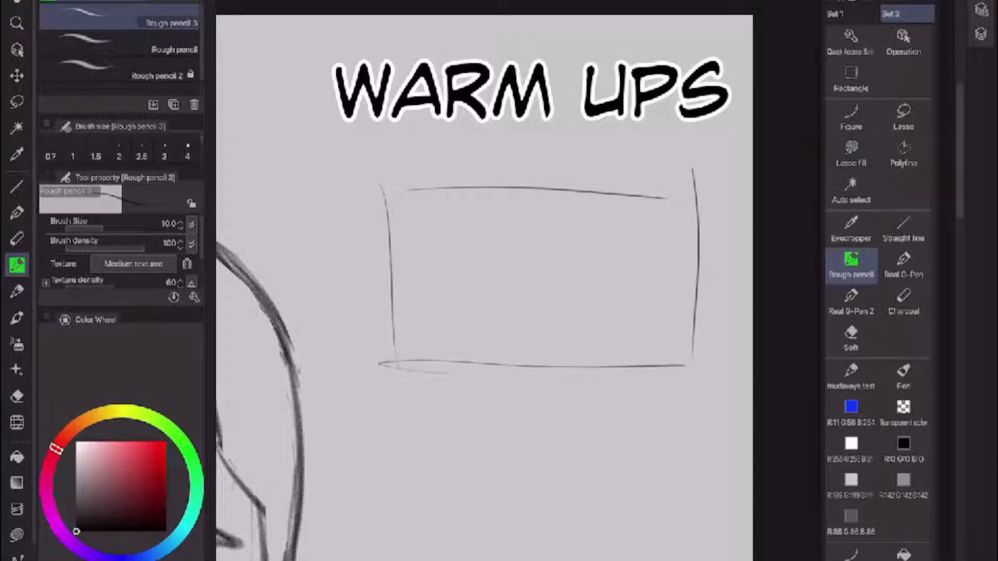
left_click_drag(448, 178, 702, 179)
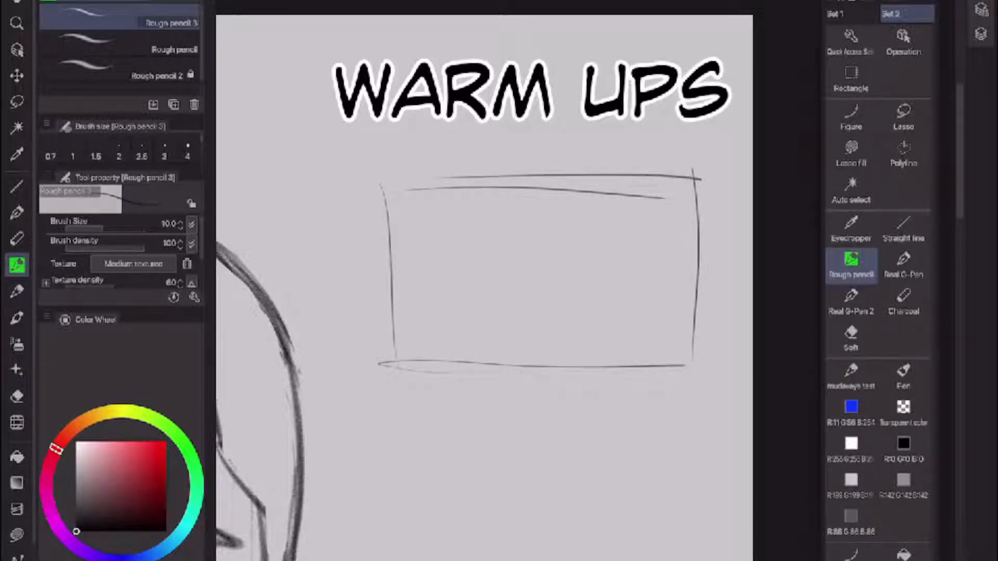
- Sketch two overlapping mountain ridges and rounded clouds across the upper half of the frame
left_click_drag(390, 217, 450, 199)
mouse_move(452, 194)
left_mouse_down()
mouse_move(507, 238)
mouse_move(572, 228)
left_mouse_up()
left_click_drag(567, 232, 607, 265)
left_click_drag(466, 257, 541, 234)
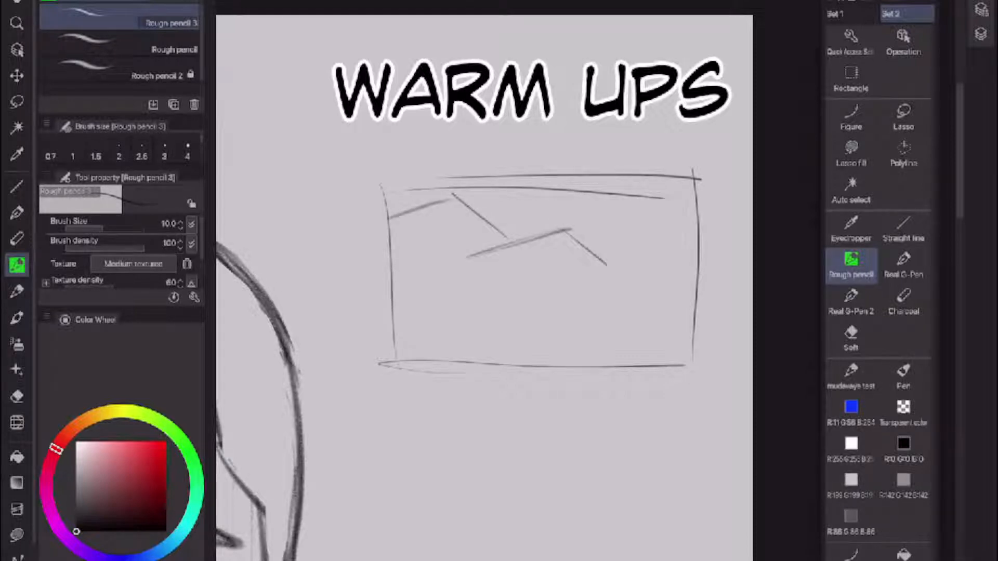
mouse_move(639, 224)
left_mouse_down()
mouse_move(691, 196)
mouse_move(695, 224)
mouse_move(660, 199)
left_mouse_up()
mouse_move(632, 219)
left_mouse_down()
mouse_move(616, 212)
mouse_move(593, 226)
left_mouse_up()
mouse_move(486, 221)
left_mouse_down()
mouse_move(553, 219)
mouse_move(561, 230)
mouse_move(489, 235)
left_mouse_up()
left_click_drag(450, 190, 387, 213)
left_click_drag(423, 197, 375, 217)
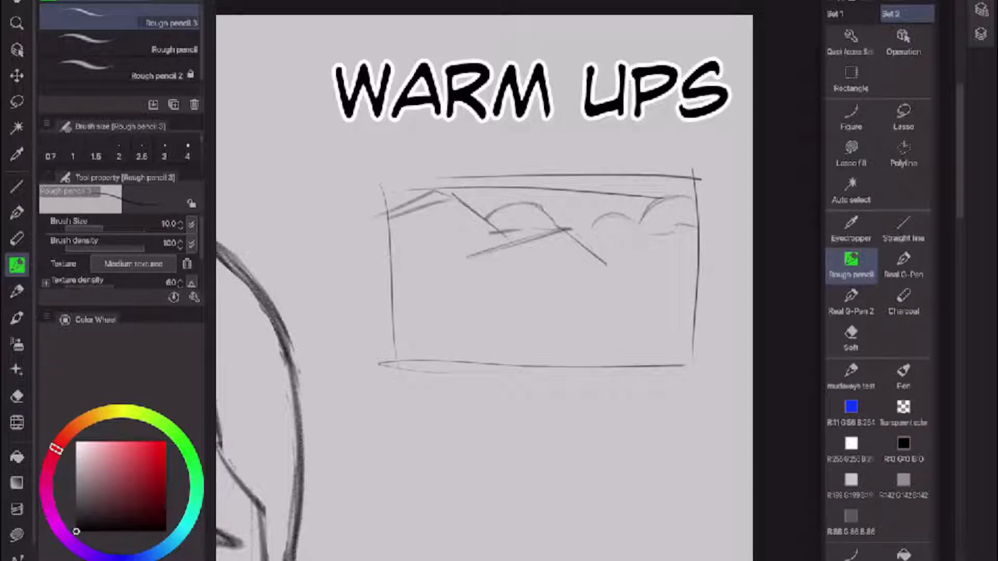
- Darken the front mountain's slopes and add a sun at its peak with rays radiating outward
mouse_move(570, 227)
left_mouse_down()
mouse_move(461, 266)
mouse_move(609, 273)
left_mouse_up()
left_click_drag(540, 243, 522, 249)
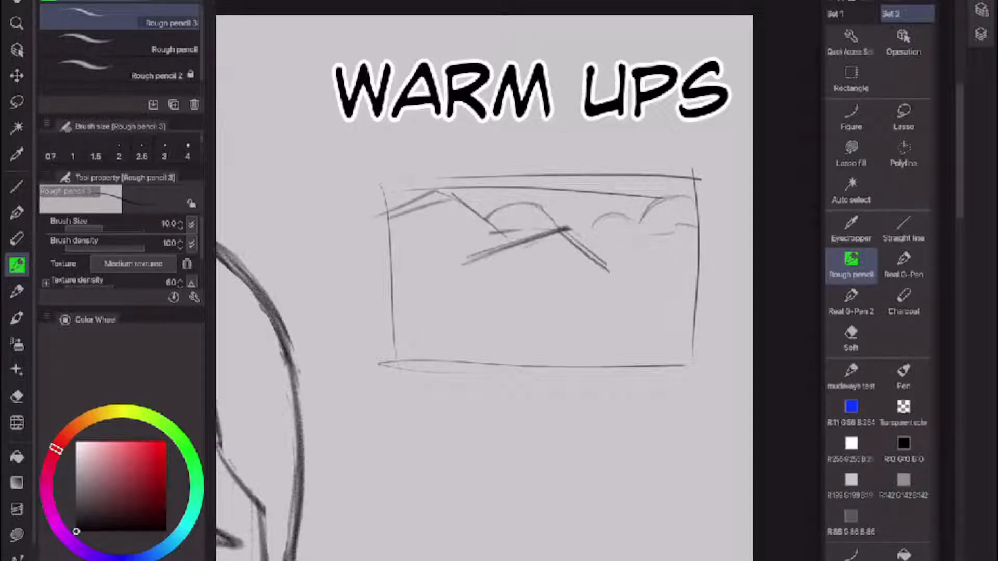
mouse_move(555, 215)
left_mouse_down()
mouse_move(581, 211)
mouse_move(586, 224)
mouse_move(412, 256)
mouse_move(433, 288)
left_mouse_up()
mouse_move(552, 236)
left_mouse_down()
mouse_move(481, 277)
mouse_move(556, 299)
mouse_move(634, 290)
left_mouse_up()
mouse_move(585, 233)
left_mouse_down()
mouse_move(656, 283)
mouse_move(708, 260)
left_mouse_up()
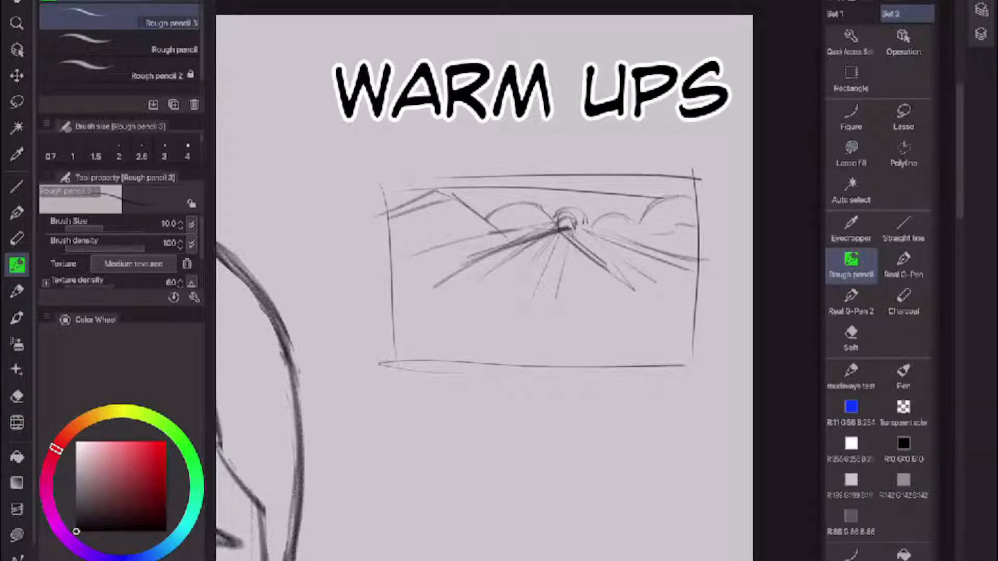
left_click_drag(616, 233, 719, 245)
left_click_drag(549, 219, 445, 222)
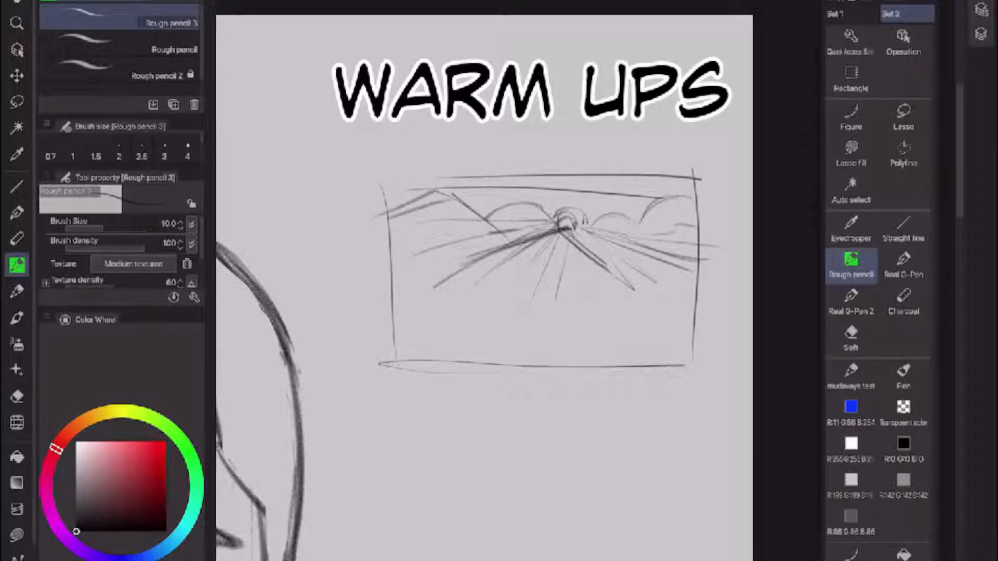
- Strengthen both mountain ridges and draw a horizon with an uneven shoreline below them
mouse_move(505, 244)
left_mouse_down()
mouse_move(444, 193)
mouse_move(380, 219)
left_mouse_up()
left_click_drag(446, 277, 556, 222)
left_click_drag(559, 228, 624, 280)
mouse_move(524, 234)
left_mouse_down()
mouse_move(459, 268)
mouse_move(663, 302)
left_mouse_up()
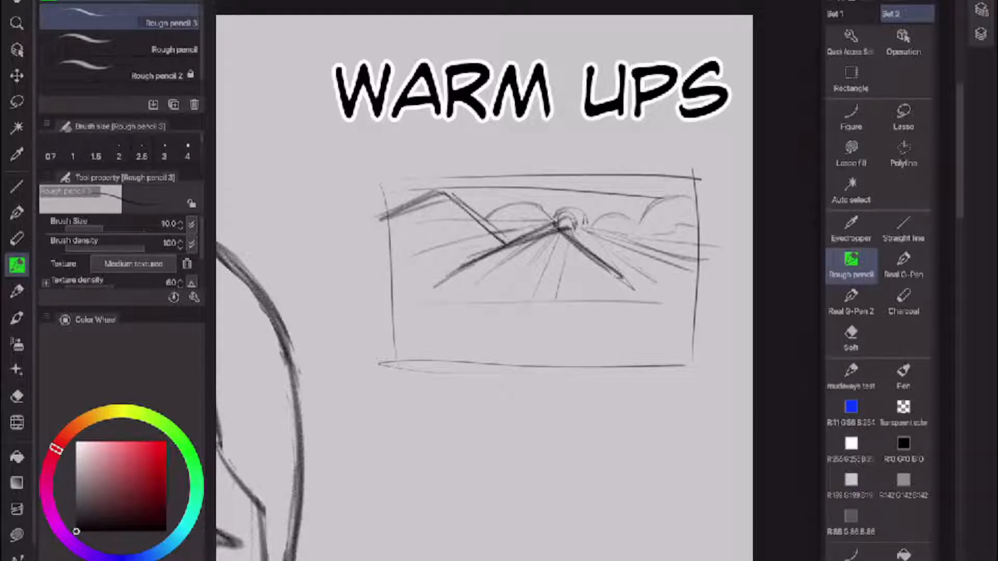
mouse_move(400, 301)
left_mouse_down()
mouse_move(491, 314)
mouse_move(599, 295)
mouse_move(670, 310)
mouse_move(701, 296)
mouse_move(666, 308)
left_mouse_up()
mouse_move(610, 293)
left_mouse_down()
mouse_move(630, 300)
mouse_move(594, 293)
left_mouse_up()
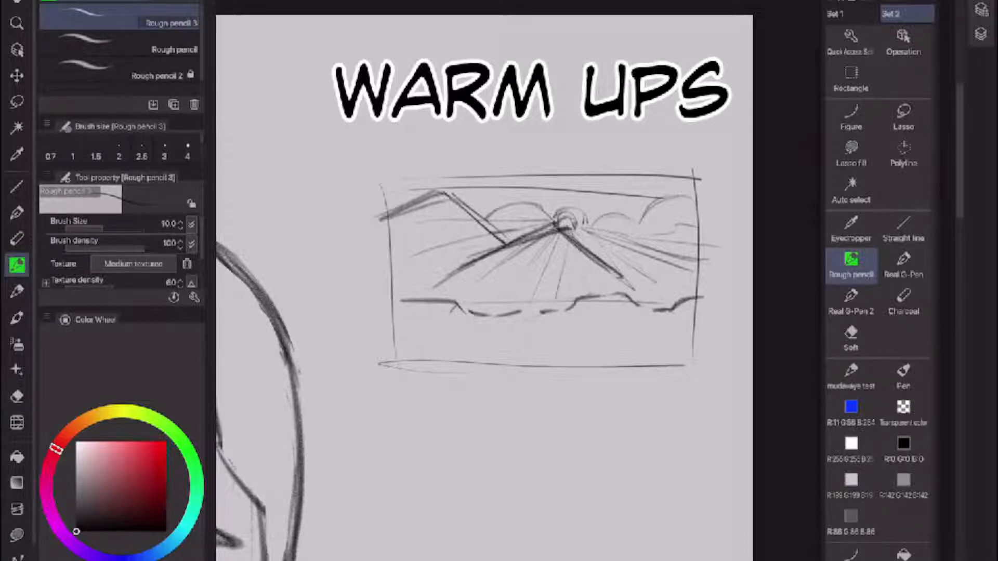
- Fill the area below the shoreline with short wavy ripple and reflection strokes
mouse_move(530, 320)
left_mouse_down()
mouse_move(504, 360)
mouse_move(489, 355)
left_mouse_up()
mouse_move(443, 316)
left_mouse_down()
mouse_move(457, 340)
mouse_move(441, 315)
mouse_move(437, 334)
mouse_move(454, 355)
mouse_move(515, 340)
left_mouse_up()
mouse_move(488, 348)
left_mouse_down()
mouse_move(522, 360)
mouse_move(561, 338)
left_mouse_up()
mouse_move(542, 336)
left_mouse_down()
mouse_move(561, 325)
mouse_move(614, 339)
mouse_move(622, 326)
left_mouse_up()
mouse_move(607, 324)
left_mouse_down()
mouse_move(630, 319)
mouse_move(584, 313)
mouse_move(621, 311)
mouse_move(663, 328)
left_mouse_up()
mouse_move(636, 327)
left_mouse_down()
mouse_move(662, 339)
mouse_move(612, 352)
mouse_move(645, 355)
mouse_move(670, 334)
left_mouse_up()
left_click_drag(675, 319, 665, 325)
mouse_move(690, 310)
left_mouse_down()
mouse_move(671, 319)
mouse_move(698, 350)
left_mouse_up()
- Draw a large circle with several loose overlapping outlines in the empty space below the landscape thumbnail
scroll(624, 294, "down", 5)
scroll(626, 457, "up", 5)
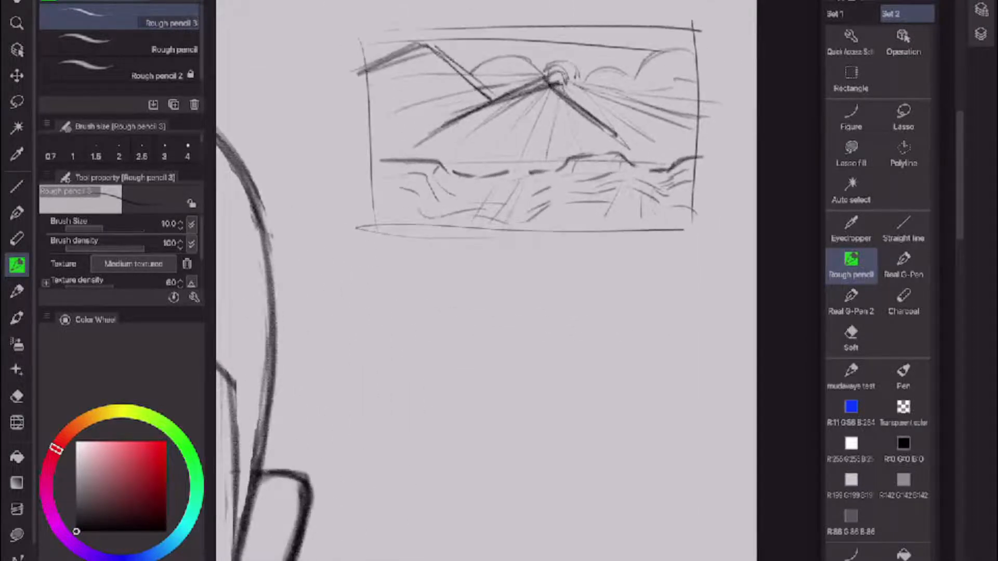
mouse_move(435, 501)
left_mouse_down()
mouse_move(472, 530)
mouse_move(728, 467)
mouse_move(670, 559)
left_mouse_up()
mouse_move(468, 560)
left_mouse_down()
mouse_move(480, 320)
mouse_move(681, 560)
mouse_move(672, 533)
left_mouse_up()
left_click_drag(448, 515, 674, 533)
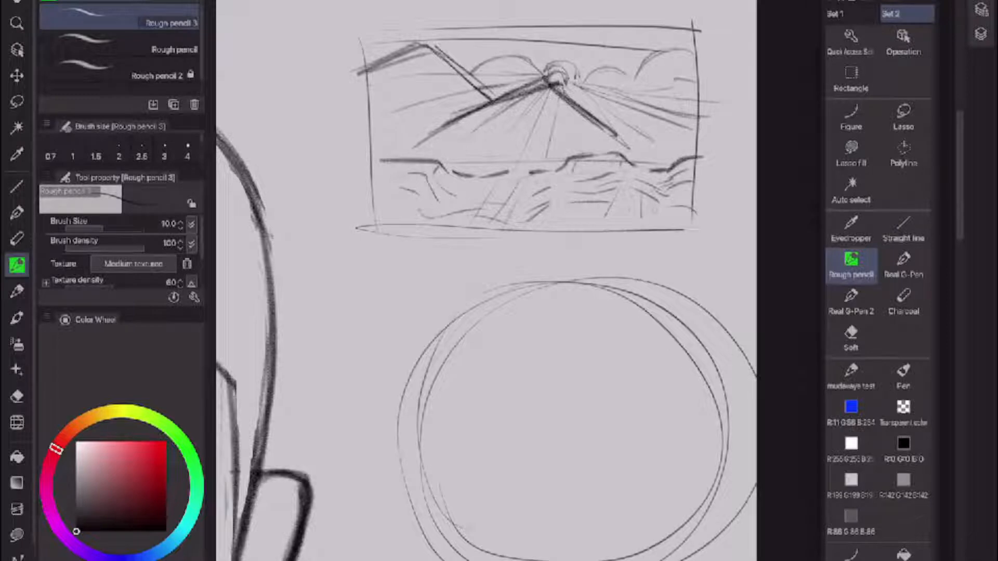
left_click_drag(432, 370, 504, 560)
left_click_drag(719, 433, 625, 557)
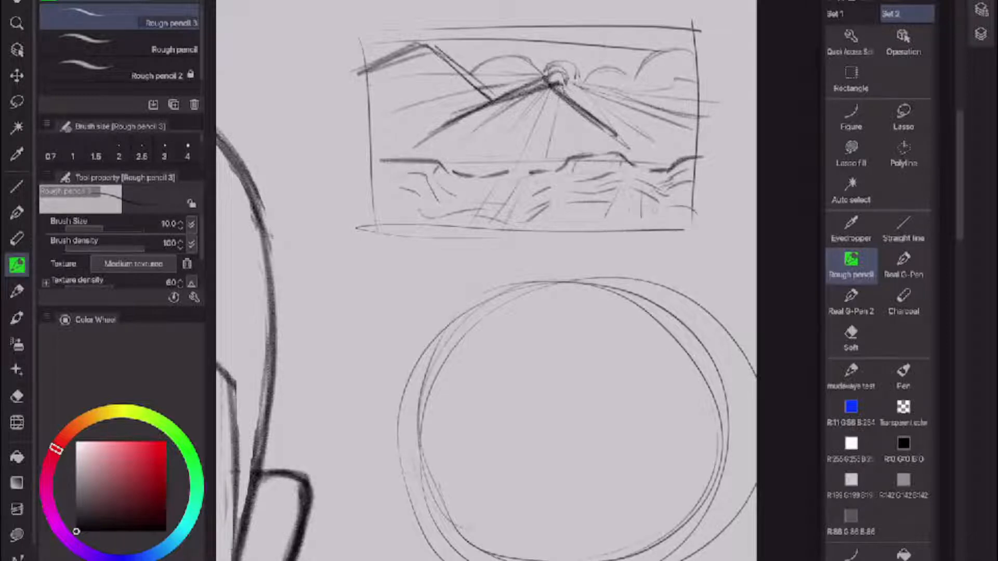
- Add curved horizontal contour lines across the large circle and a small ellipse at its top to suggest a sphere
left_click_drag(549, 340, 630, 328)
left_click_drag(430, 399, 529, 418)
mouse_move(450, 475)
left_mouse_down()
mouse_move(495, 482)
mouse_move(656, 457)
mouse_move(709, 433)
left_mouse_up()
mouse_move(699, 502)
left_mouse_down()
mouse_move(663, 517)
mouse_move(496, 535)
left_mouse_up()
left_click_drag(548, 300, 592, 293)
mouse_move(580, 305)
left_mouse_down()
mouse_move(523, 312)
mouse_move(549, 300)
left_mouse_up()
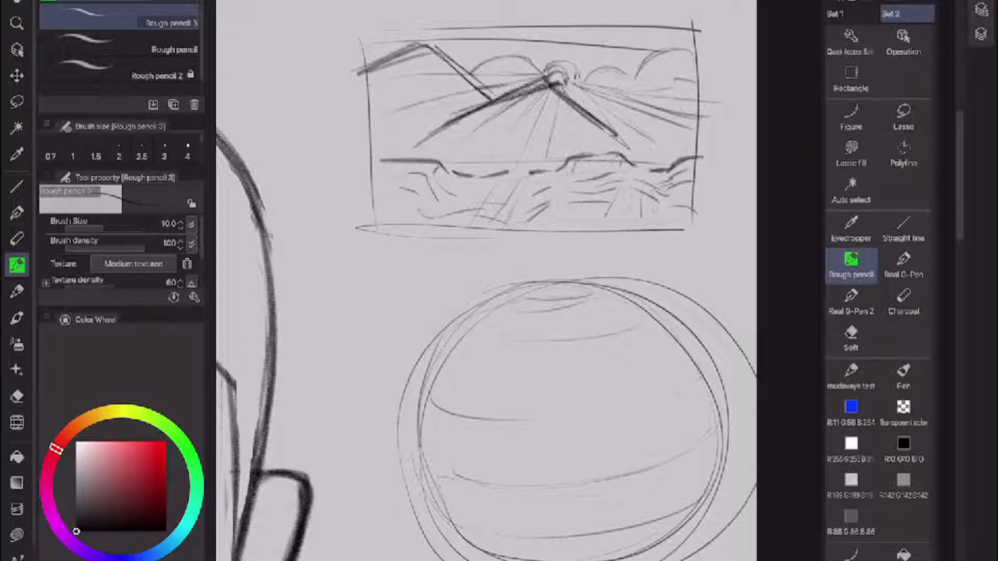
- Draw two small circles on the sphere's upper half, giving the left one a thicker rim and curved crosshatching
left_click_drag(514, 408, 520, 398)
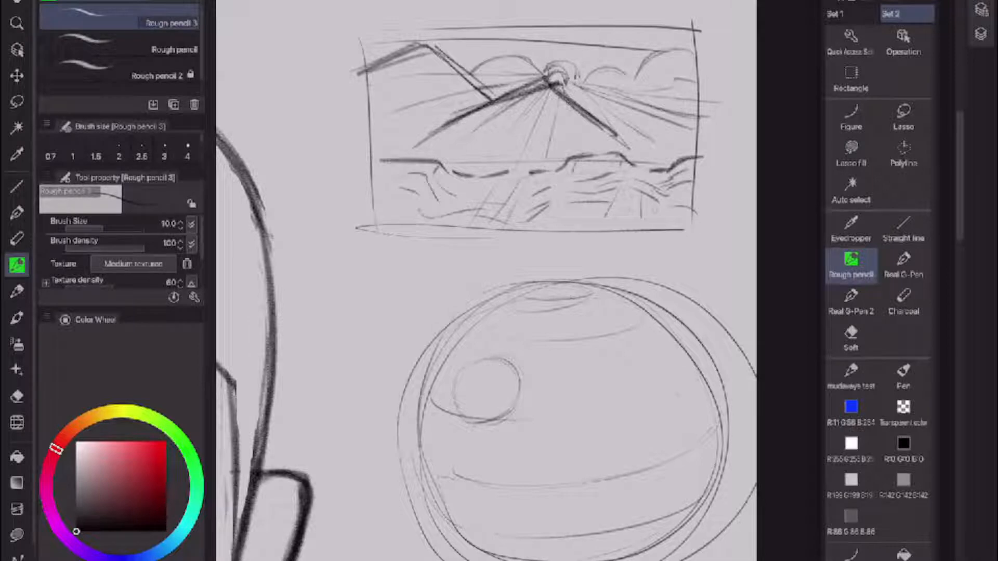
left_click_drag(634, 344, 605, 381)
left_click_drag(499, 353, 442, 420)
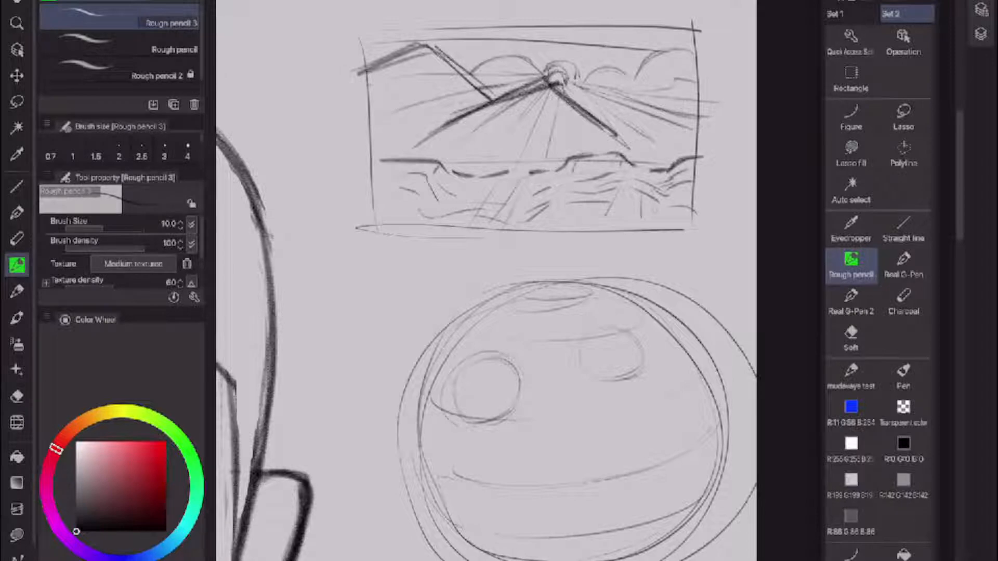
mouse_move(461, 366)
left_mouse_down()
mouse_move(443, 399)
mouse_move(467, 425)
mouse_move(520, 364)
mouse_move(464, 422)
left_mouse_up()
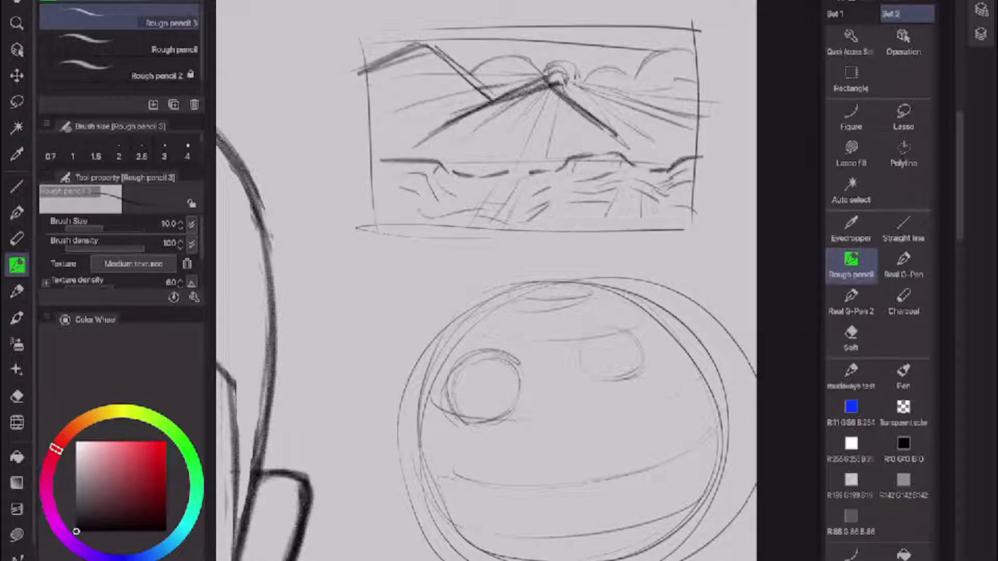
mouse_move(481, 369)
left_mouse_down()
mouse_move(509, 401)
mouse_move(474, 421)
mouse_move(515, 381)
mouse_move(496, 353)
mouse_move(469, 382)
mouse_move(519, 381)
mouse_move(518, 399)
left_mouse_up()
mouse_move(518, 358)
left_mouse_down()
mouse_move(461, 364)
mouse_move(456, 417)
left_mouse_up()
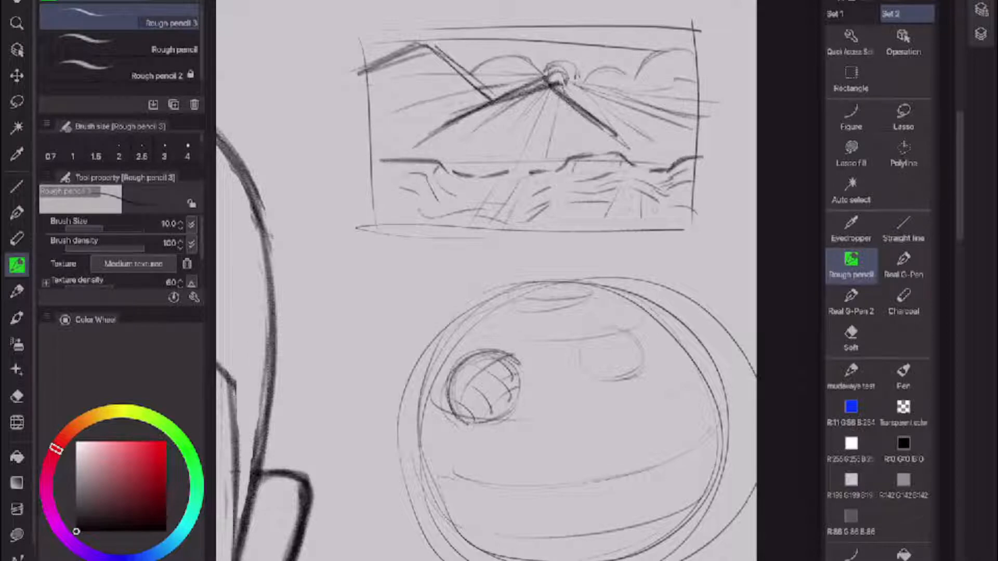
- Fill the right small circle on the sphere with curved grid lines and darken its rim
left_click_drag(450, 372, 453, 400)
mouse_move(606, 367)
left_mouse_down()
mouse_move(613, 378)
mouse_move(632, 369)
mouse_move(600, 350)
mouse_move(595, 364)
mouse_move(613, 369)
mouse_move(609, 380)
left_mouse_up()
mouse_move(587, 339)
left_mouse_down()
mouse_move(598, 380)
mouse_move(624, 379)
left_mouse_up()
left_click_drag(640, 364, 618, 380)
left_click_drag(594, 333, 583, 346)
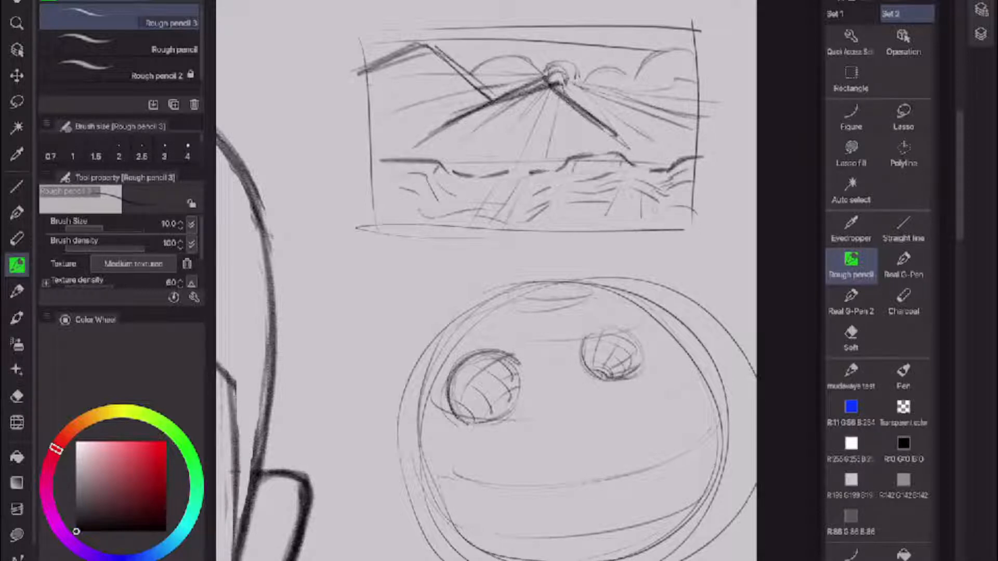
- Draw an arrow pointing at the sphere's right small circle and a small pointed mark on top of the left one
left_click_drag(681, 267, 624, 337)
left_click_drag(661, 313, 624, 338)
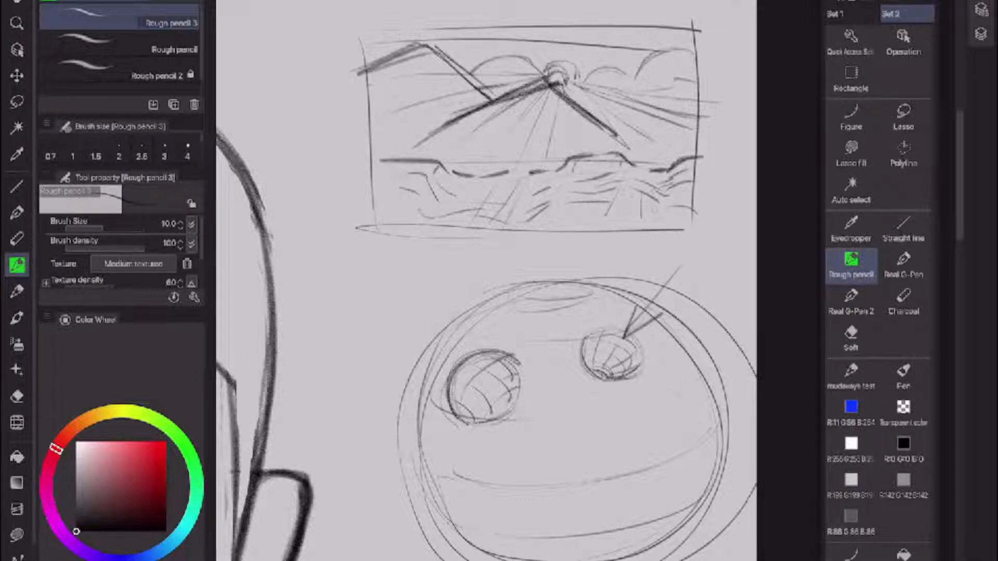
mouse_move(460, 370)
left_mouse_down()
mouse_move(454, 347)
mouse_move(467, 360)
left_mouse_up()
- Sketch a few short stacked arcs and a slightly tilted square divided into four cells below the sphere
left_click_drag(520, 333, 490, 234)
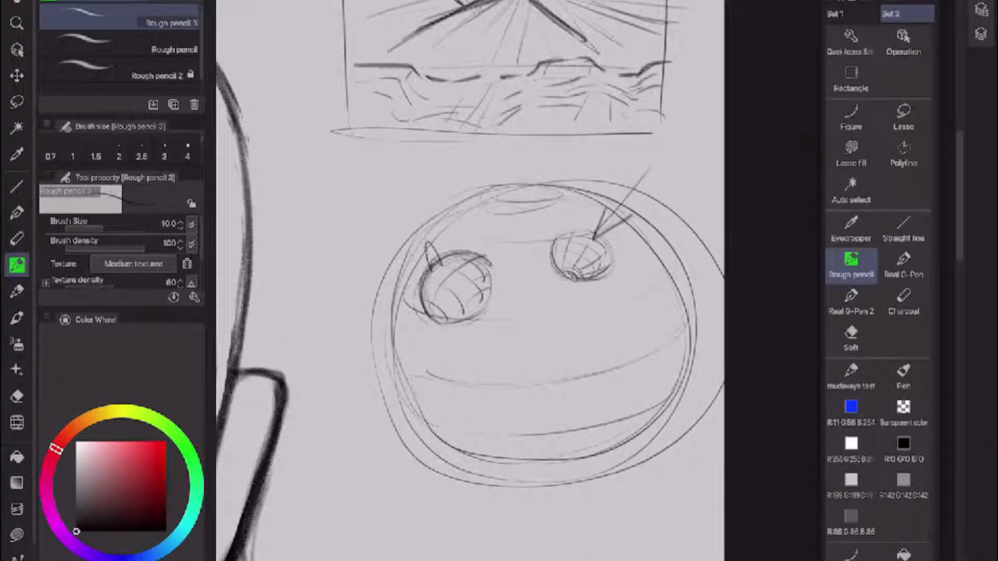
left_click_drag(504, 529, 574, 526)
mouse_move(503, 549)
left_mouse_down()
mouse_move(574, 539)
mouse_move(566, 560)
left_mouse_up()
mouse_move(624, 502)
left_mouse_down()
mouse_move(683, 494)
mouse_move(625, 558)
left_mouse_up()
left_click_drag(687, 493, 692, 555)
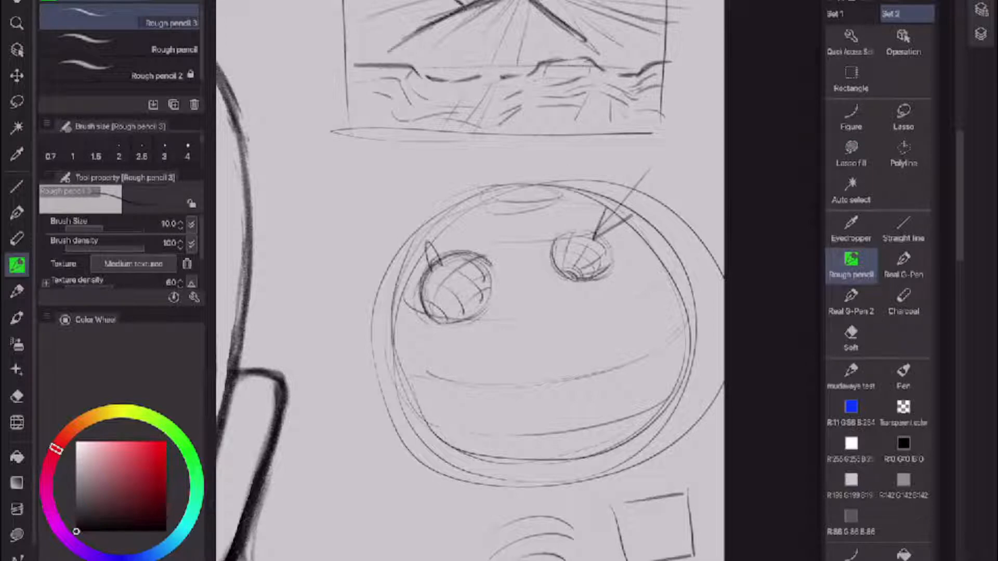
left_click_drag(655, 507, 663, 557)
left_click_drag(619, 533, 691, 520)
- Outline a flat plane in perspective as a trapezoid below the divided square
scroll(623, 168, "down", 2)
left_click_drag(604, 439, 666, 429)
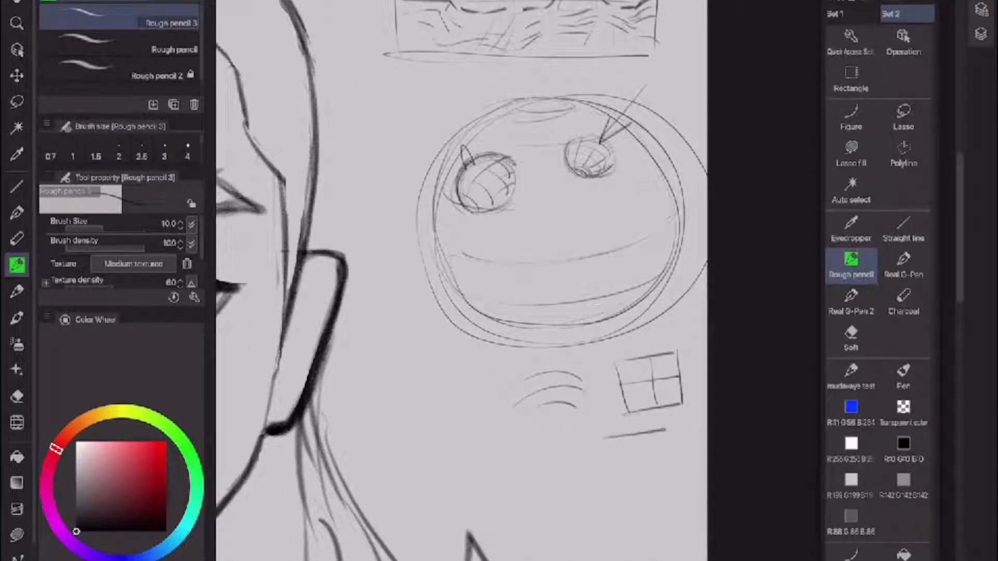
left_click_drag(605, 438, 571, 490)
left_click_drag(659, 433, 702, 473)
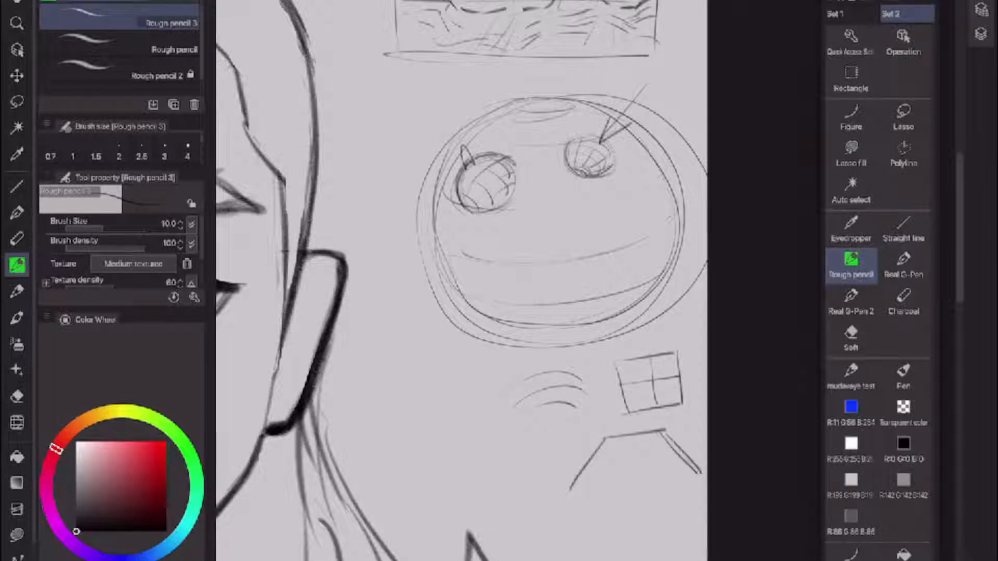
left_click_drag(571, 490, 702, 472)
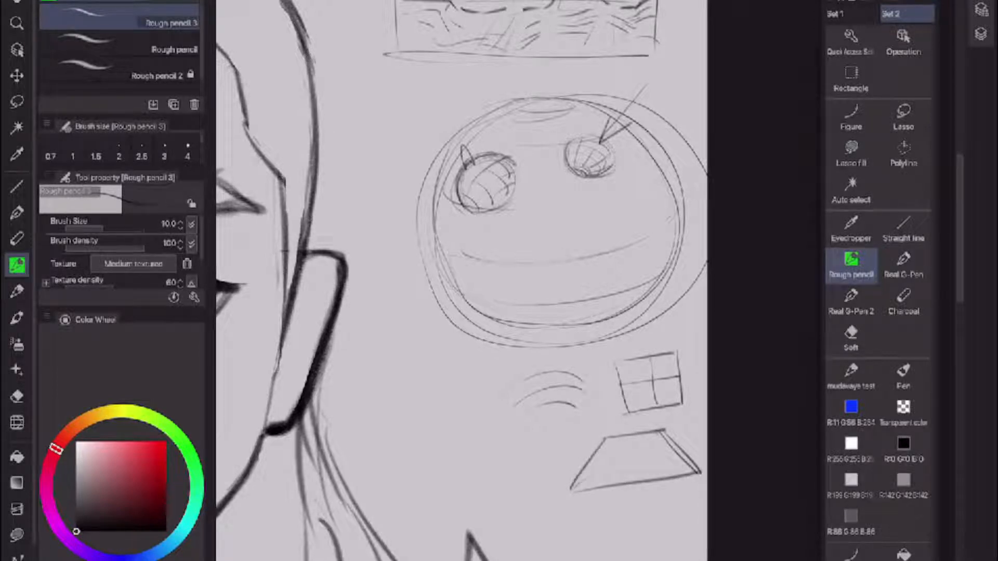
- Subdivide the trapezoid plane into a perspective grid with crosswise and receding lines
mouse_move(609, 440)
left_mouse_down()
mouse_move(697, 471)
mouse_move(639, 481)
mouse_move(677, 445)
mouse_move(632, 442)
left_mouse_up()
left_click_drag(599, 456, 674, 447)
left_click_drag(599, 470, 683, 459)
left_click_drag(616, 467, 683, 457)
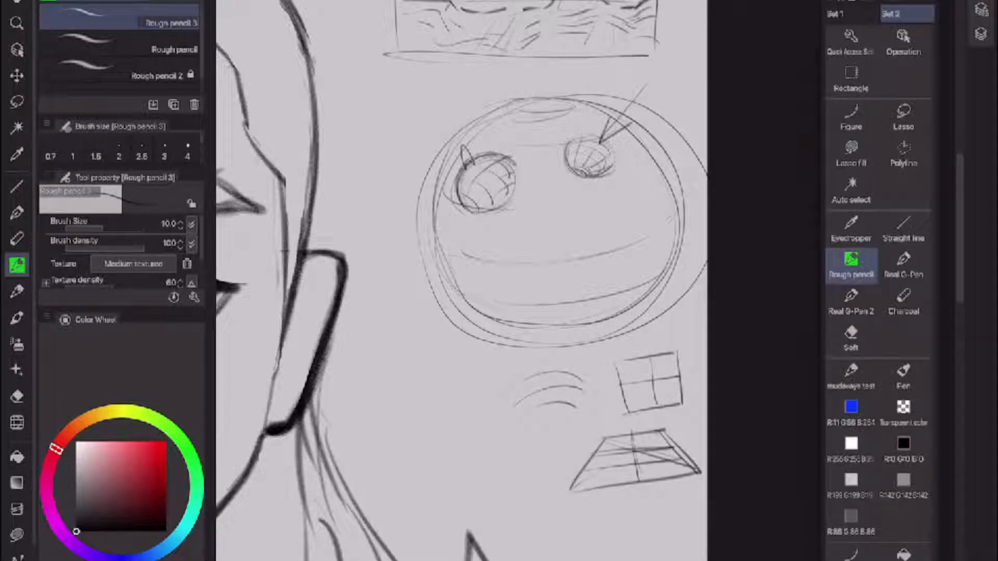
mouse_move(603, 444)
left_mouse_down()
mouse_move(665, 436)
mouse_move(633, 441)
mouse_move(659, 460)
left_mouse_up()
left_click_drag(613, 441, 600, 484)
left_click_drag(645, 434, 667, 468)
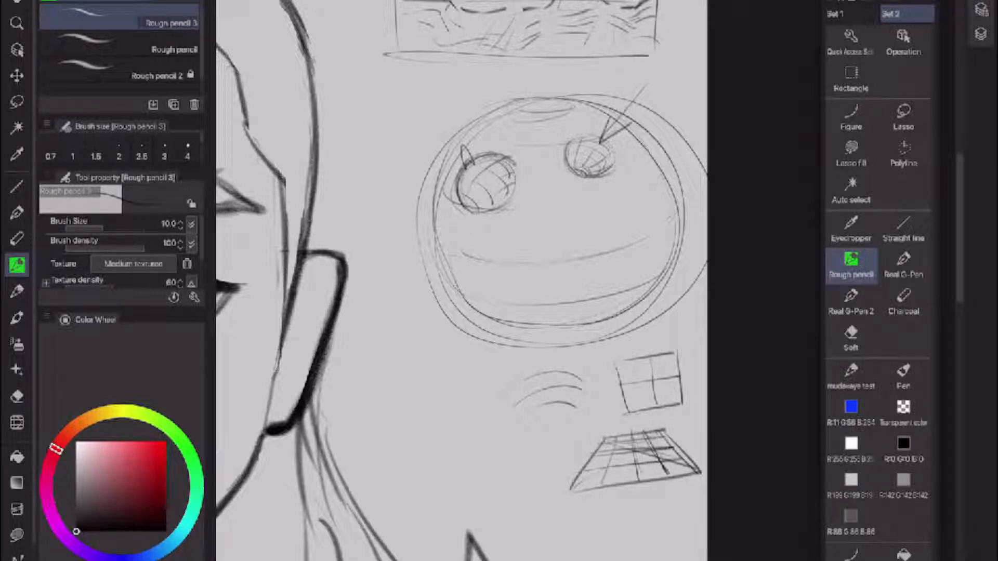
- Outline an arched, curved plane beside the gridded trapezoid, with bowed long edges and slanted sides
left_click_drag(444, 458, 569, 451)
mouse_move(455, 440)
left_mouse_down()
mouse_move(427, 507)
mouse_move(556, 509)
left_mouse_up()
left_click_drag(553, 439, 578, 506)
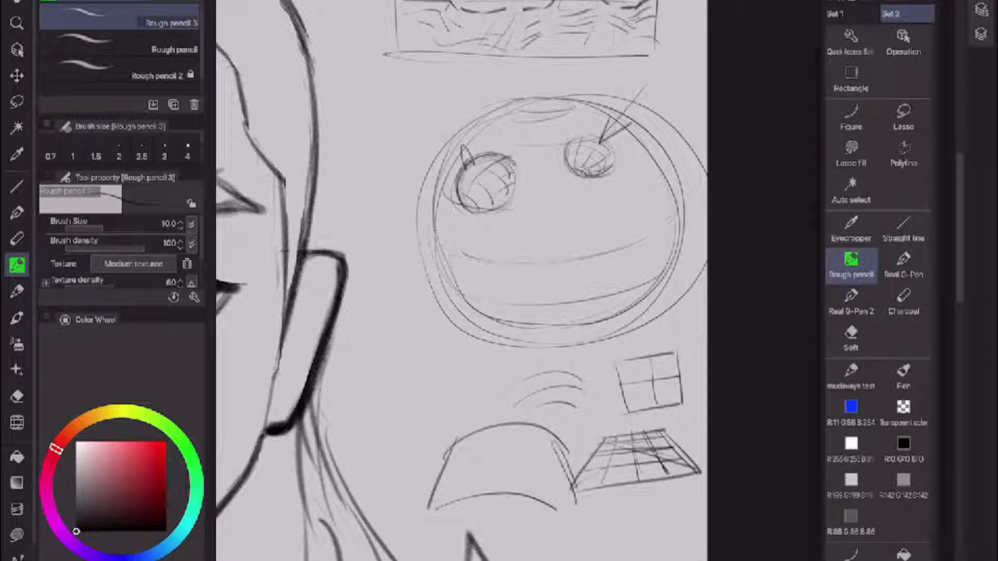
left_click_drag(517, 490, 581, 504)
left_click_drag(433, 509, 484, 492)
- Add curved contour and cross lines over the arched plane and reinforce its upper edge
left_click_drag(468, 460, 559, 464)
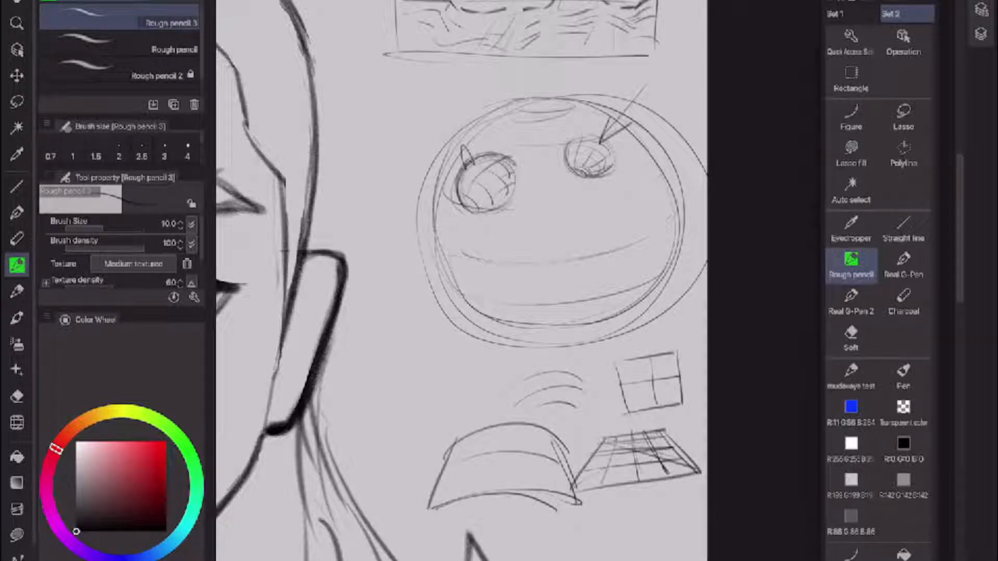
left_click_drag(470, 448, 455, 498)
left_click_drag(526, 425, 548, 496)
mouse_move(443, 456)
left_mouse_down()
mouse_move(551, 432)
mouse_move(564, 453)
left_mouse_up()
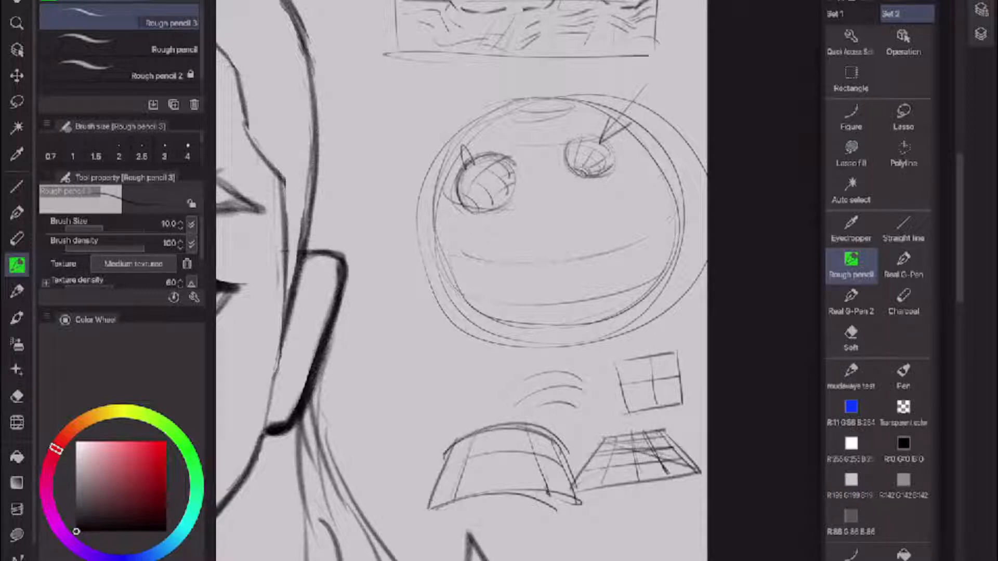
scroll(566, 398, "down", 4)
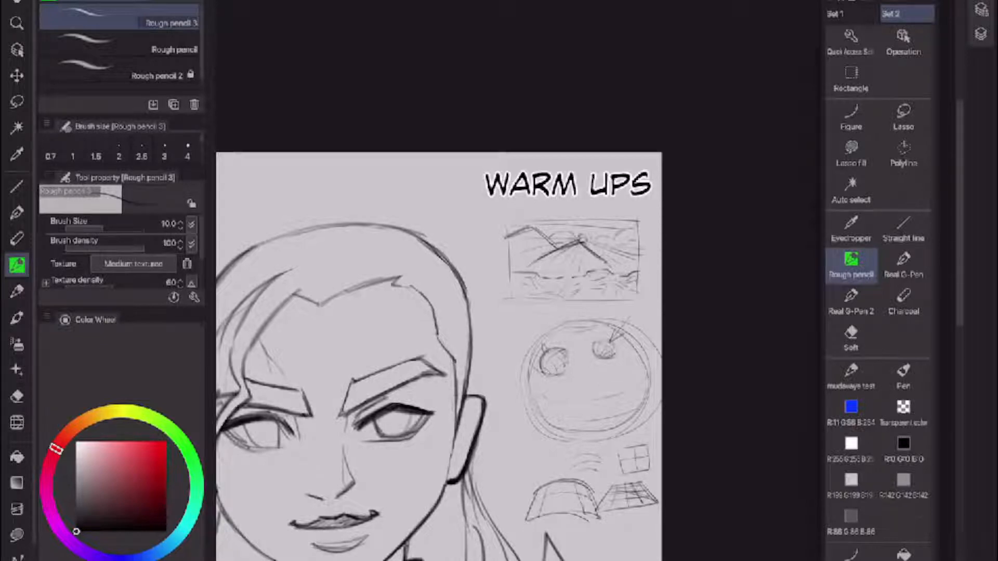
scroll(519, 311, "up", 2)
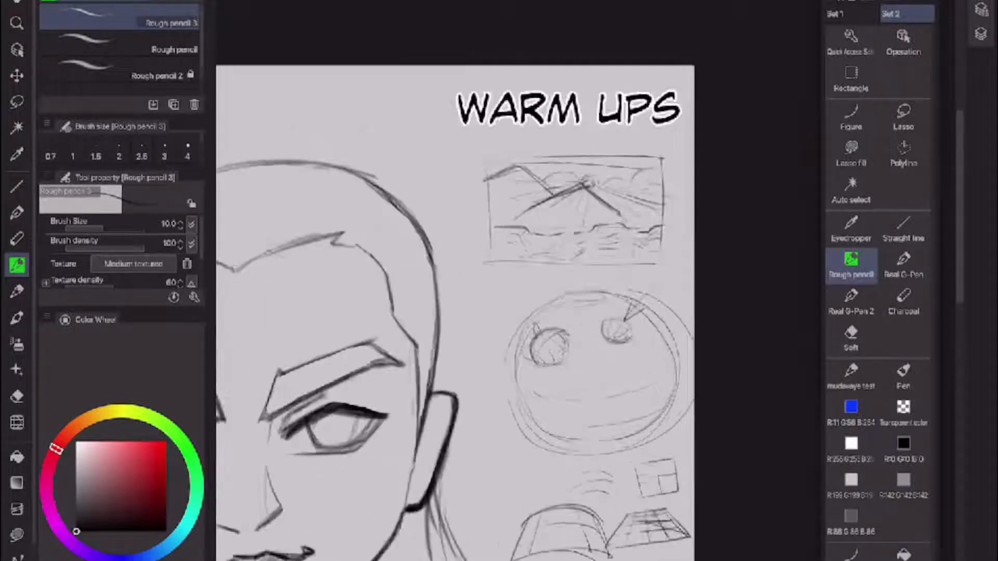
scroll(520, 280, "down", 3)
scroll(520, 312, "up", 4)
scroll(520, 281, "down", 3)
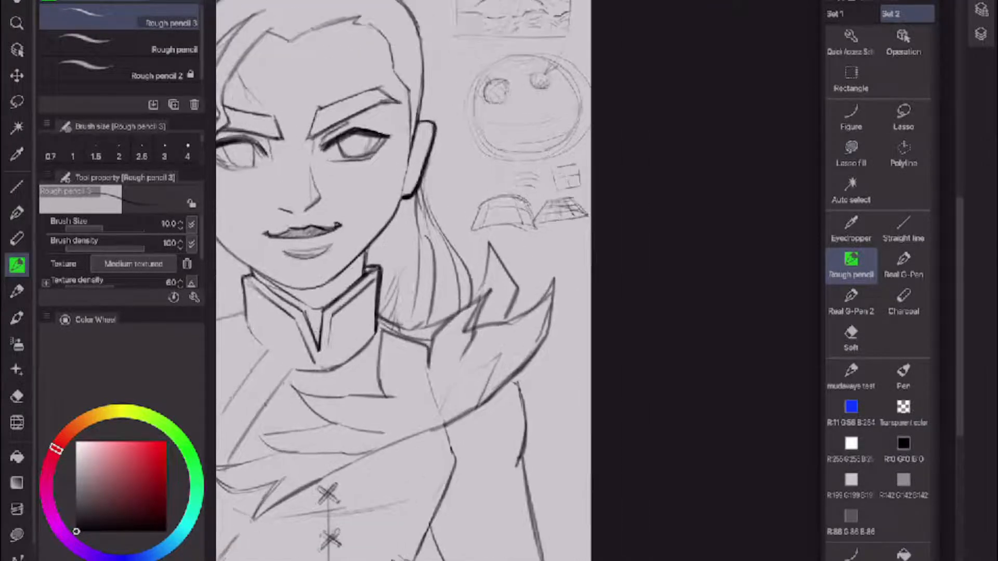
scroll(520, 280, "down", 3)
scroll(520, 311, "up", 4)
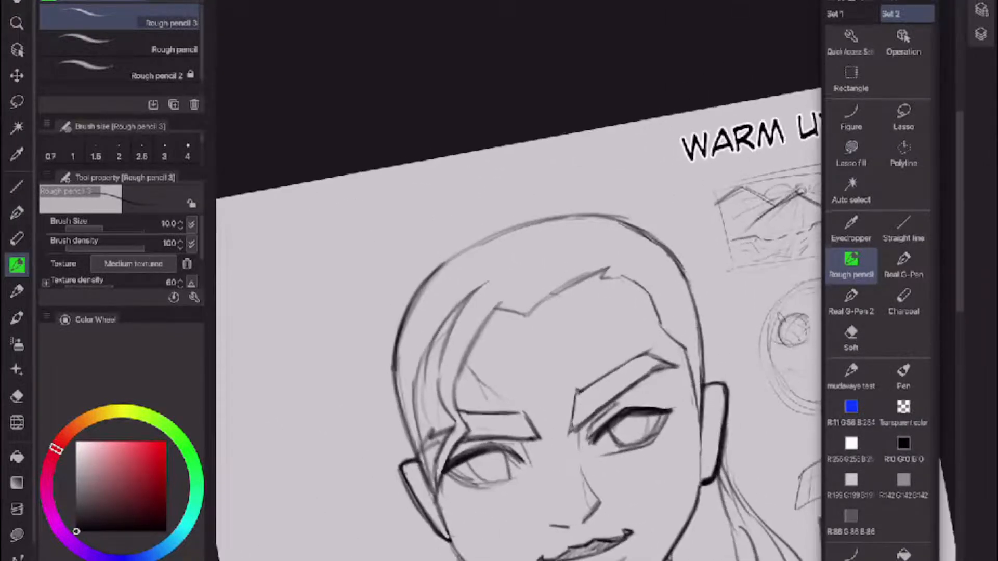
- Sketch a wide, flat box in perspective in the empty upper-left corner of the canvas, with a line across its front face
scroll(520, 312, "up", 4)
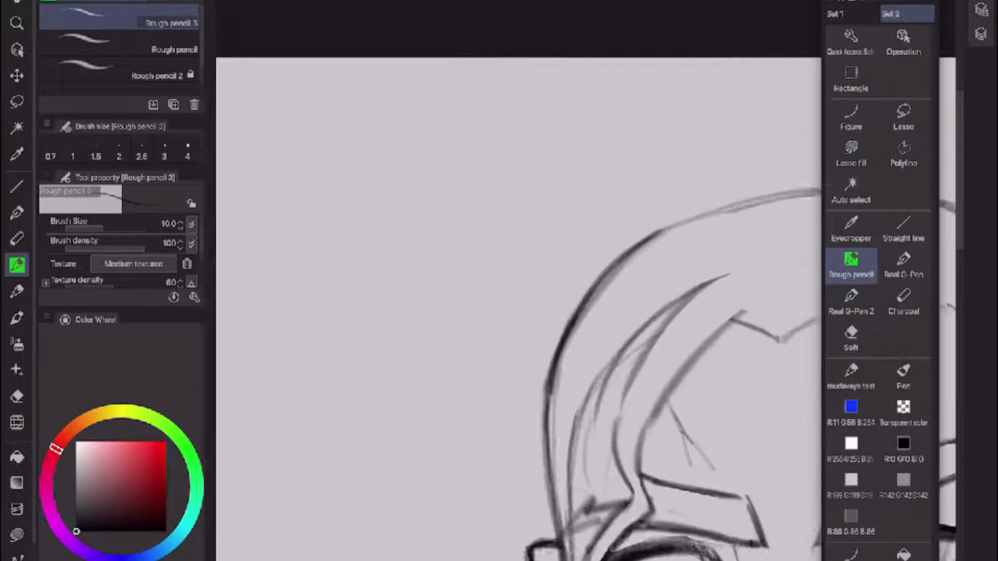
mouse_move(349, 165)
left_mouse_down()
mouse_move(508, 154)
mouse_move(297, 242)
mouse_move(492, 254)
left_mouse_up()
left_click_drag(510, 155, 551, 263)
left_click_drag(432, 257, 565, 257)
left_click_drag(287, 255, 292, 290)
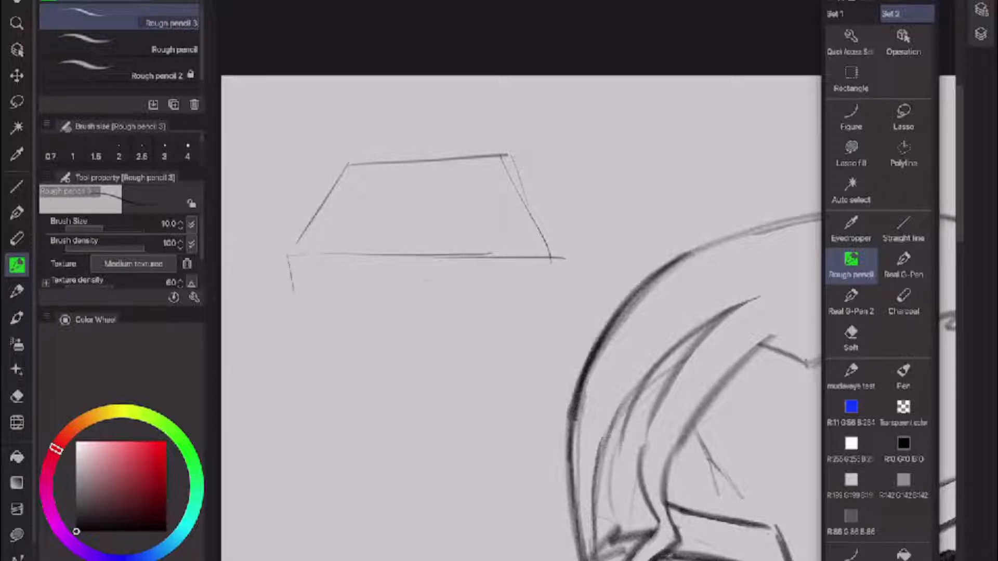
mouse_move(463, 282)
left_mouse_down()
mouse_move(315, 284)
mouse_move(536, 282)
left_mouse_up()
left_click_drag(549, 255, 550, 299)
mouse_move(435, 308)
left_mouse_down()
mouse_move(516, 307)
mouse_move(291, 307)
left_mouse_up()
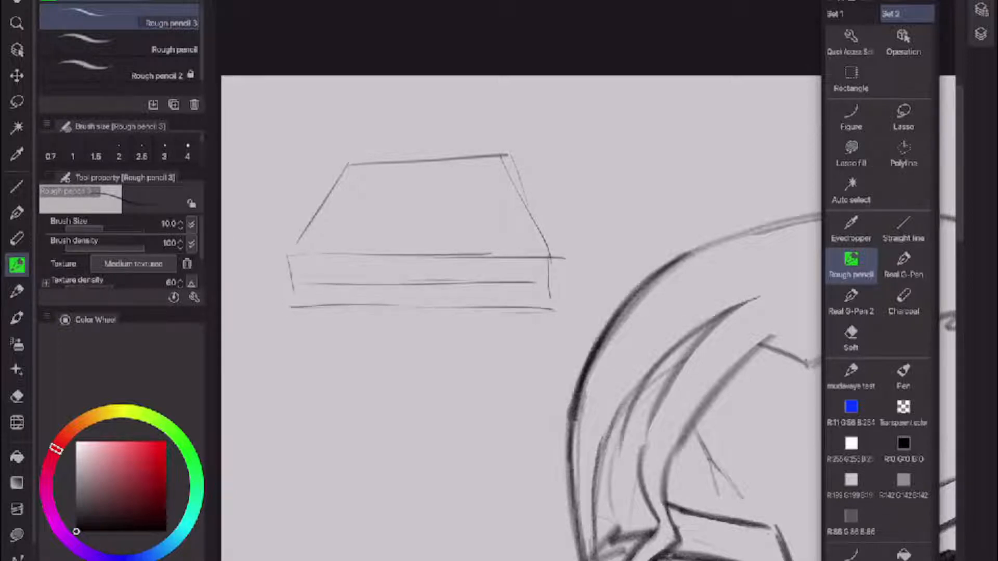
- Draw an inset border inside the box's top face and small block shapes at its front-left corner
left_click_drag(349, 188, 318, 249)
left_click_drag(401, 170, 489, 167)
mouse_move(489, 172)
left_mouse_down()
mouse_move(380, 179)
mouse_move(513, 212)
mouse_move(533, 257)
left_mouse_up()
left_click_drag(488, 177, 467, 179)
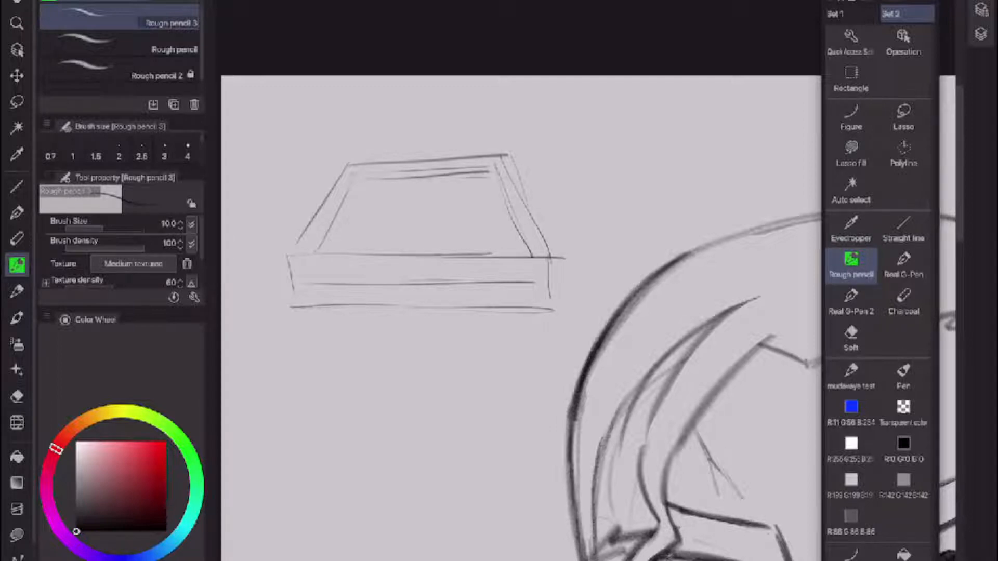
mouse_move(308, 220)
left_mouse_down()
mouse_move(332, 222)
mouse_move(308, 256)
mouse_move(326, 234)
mouse_move(320, 251)
mouse_move(289, 254)
mouse_move(318, 274)
mouse_move(311, 281)
mouse_move(371, 254)
mouse_move(307, 264)
mouse_move(365, 260)
mouse_move(363, 283)
mouse_move(353, 281)
left_mouse_up()
mouse_move(362, 265)
left_mouse_down()
mouse_move(358, 289)
mouse_move(312, 283)
left_mouse_up()
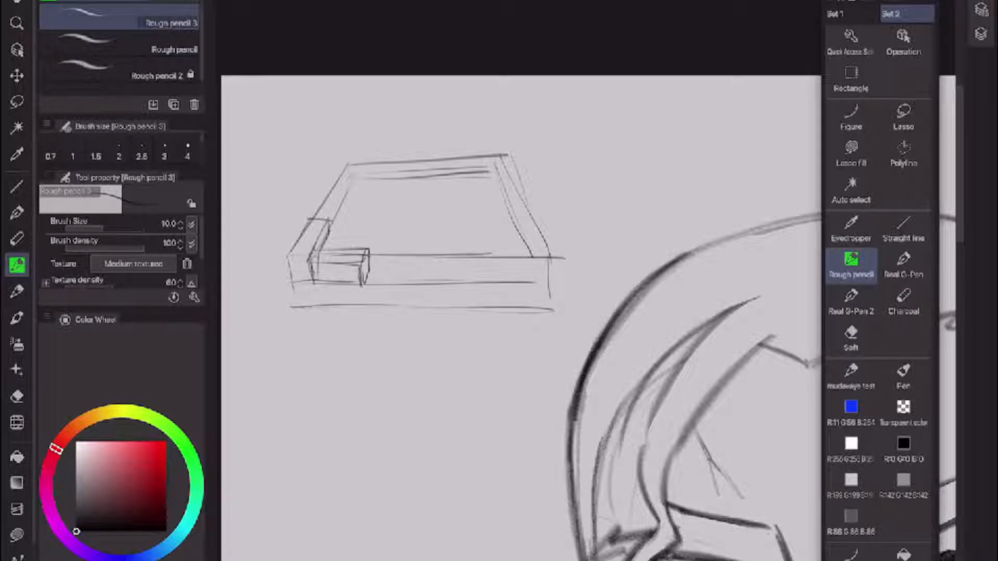
- Outline the corner brick, its neighbouring front brick and the brick below on the box sketch with Rough pencil
mouse_move(315, 250)
left_mouse_down()
mouse_move(306, 284)
mouse_move(365, 284)
left_mouse_up()
left_click_drag(322, 253, 357, 252)
mouse_move(333, 284)
left_mouse_down()
mouse_move(333, 302)
mouse_move(297, 306)
left_mouse_up()
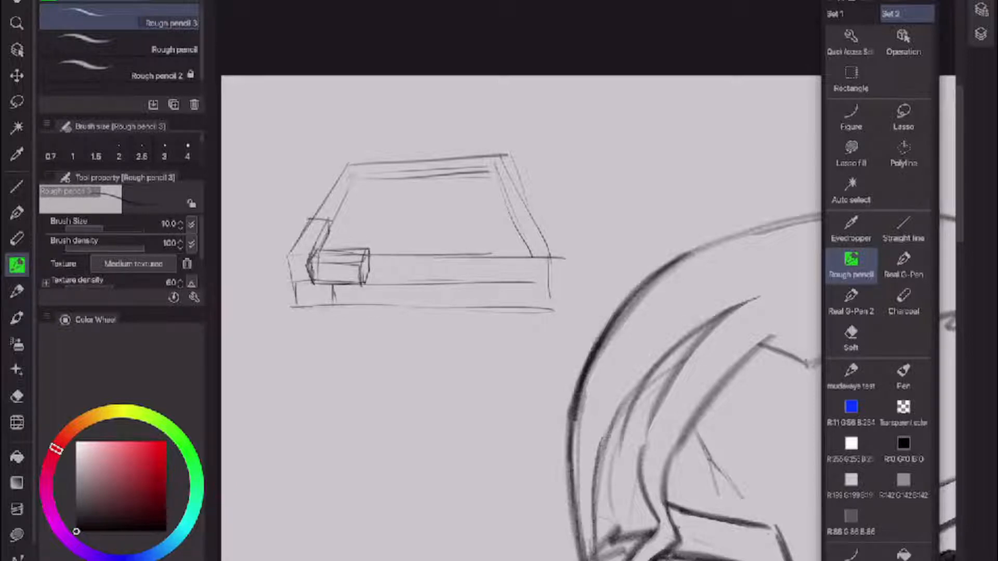
mouse_move(287, 256)
left_mouse_down()
mouse_move(291, 286)
mouse_move(335, 306)
left_mouse_up()
left_click_drag(301, 234, 287, 257)
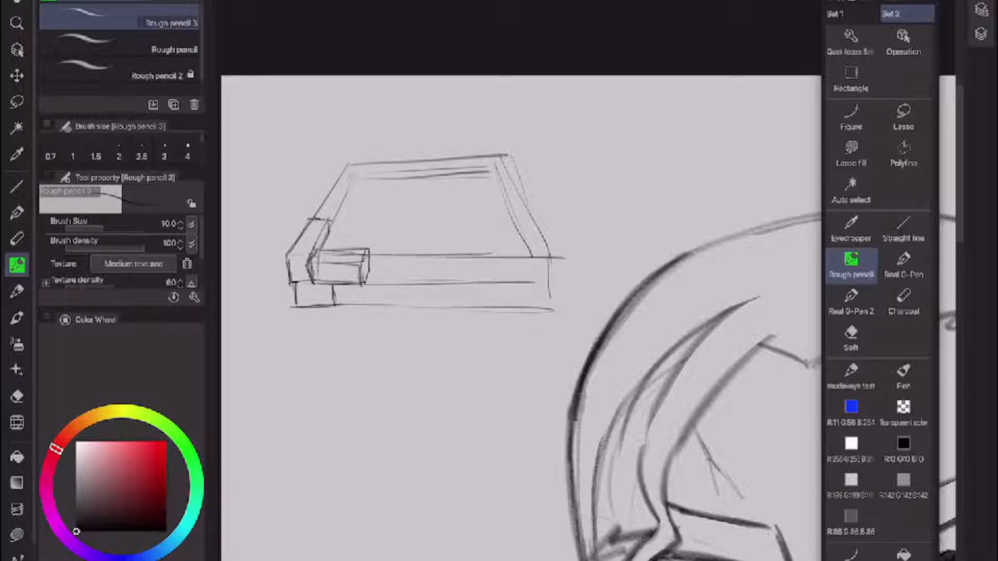
- Add another brick along the side of the box sketch and one in each row of its front face
mouse_move(315, 216)
left_mouse_down()
mouse_move(321, 222)
mouse_move(317, 210)
mouse_move(344, 180)
mouse_move(332, 218)
mouse_move(341, 199)
left_mouse_up()
mouse_move(369, 259)
left_mouse_down()
mouse_move(431, 247)
mouse_move(366, 266)
left_mouse_up()
mouse_move(426, 250)
left_mouse_down()
mouse_move(431, 282)
mouse_move(366, 284)
mouse_move(397, 302)
mouse_move(335, 309)
left_mouse_up()
mouse_move(405, 308)
left_mouse_down()
mouse_move(334, 309)
mouse_move(367, 310)
left_mouse_up()
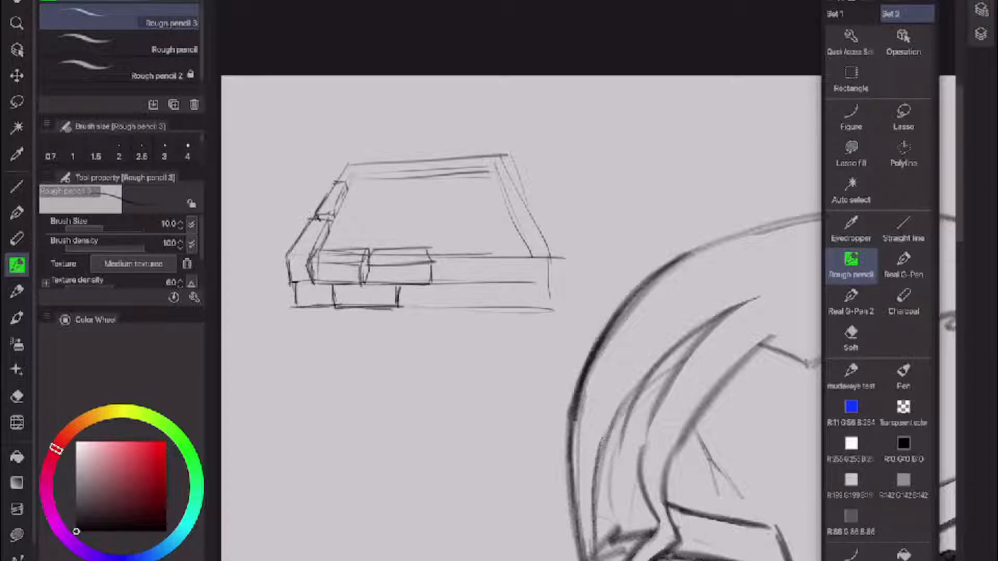
- Extend both front rows of bricks toward the far end of the box sketch
mouse_move(421, 286)
left_mouse_down()
mouse_move(454, 287)
mouse_move(457, 309)
mouse_move(419, 309)
mouse_move(458, 306)
mouse_move(401, 309)
mouse_move(461, 308)
mouse_move(460, 286)
left_mouse_up()
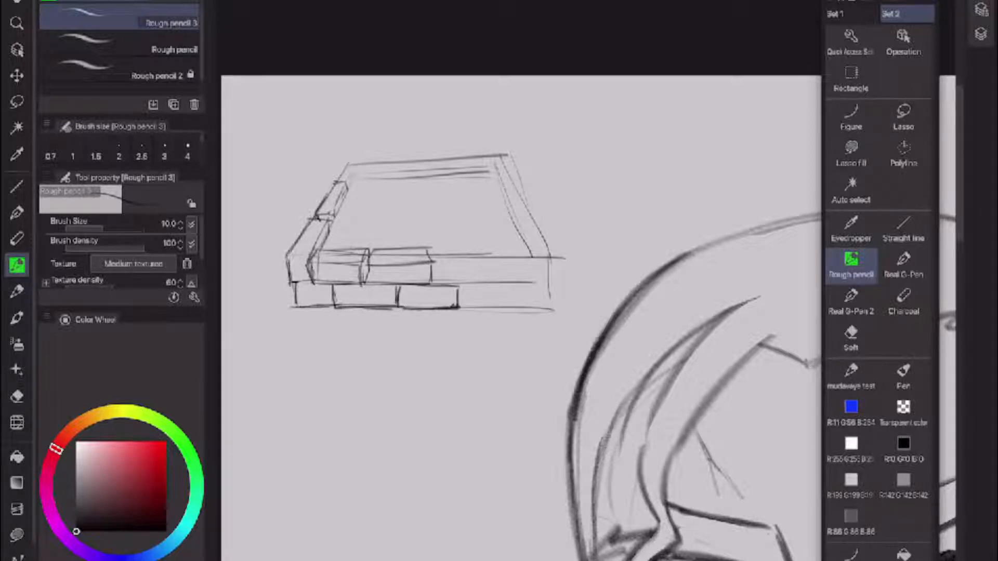
mouse_move(427, 253)
left_mouse_down()
mouse_move(493, 249)
mouse_move(434, 255)
mouse_move(449, 249)
left_mouse_up()
mouse_move(437, 251)
left_mouse_down()
mouse_move(492, 248)
mouse_move(495, 263)
mouse_move(448, 265)
left_mouse_up()
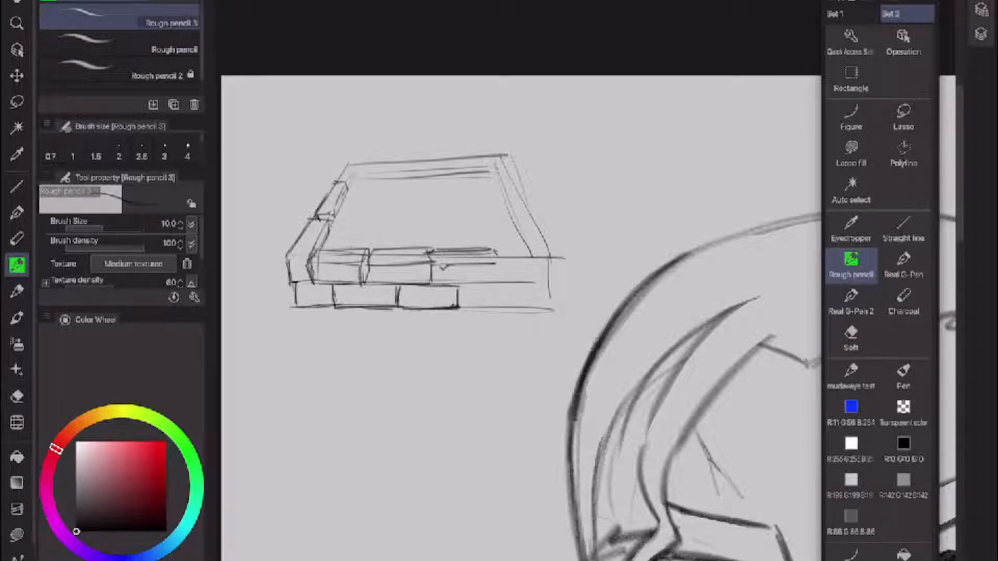
mouse_move(496, 253)
left_mouse_down()
mouse_move(502, 283)
mouse_move(536, 305)
mouse_move(527, 300)
left_mouse_up()
left_click_drag(471, 306, 524, 307)
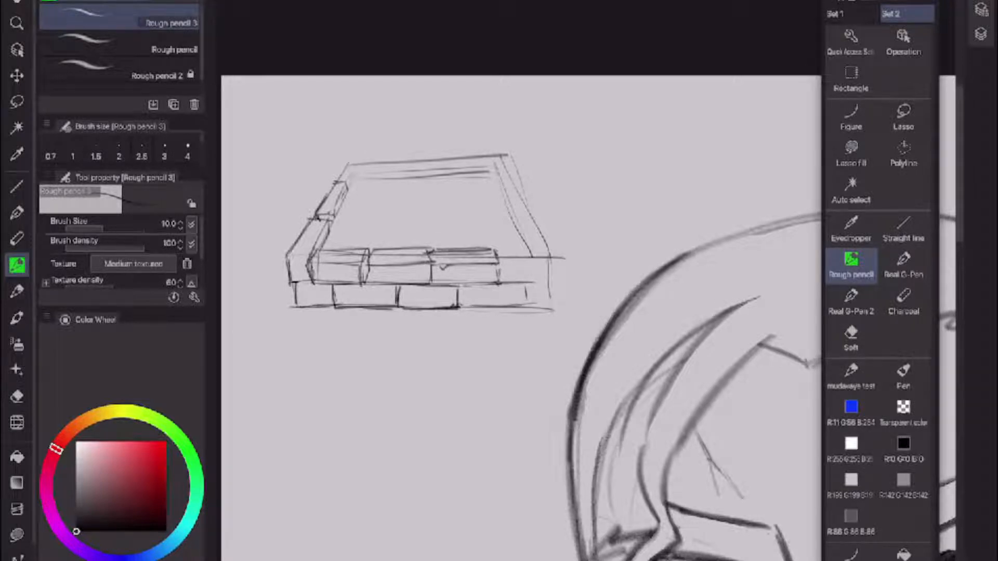
mouse_move(507, 154)
left_mouse_down()
mouse_move(475, 205)
mouse_move(424, 151)
mouse_move(455, 144)
left_mouse_up()
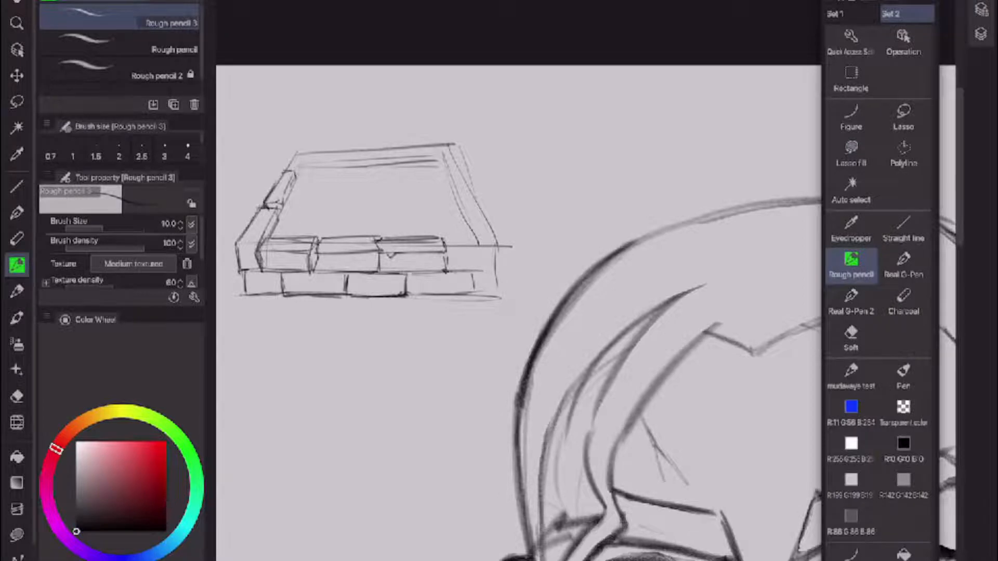
scroll(560, 315, "down", 5)
scroll(775, 327, "up", 3)
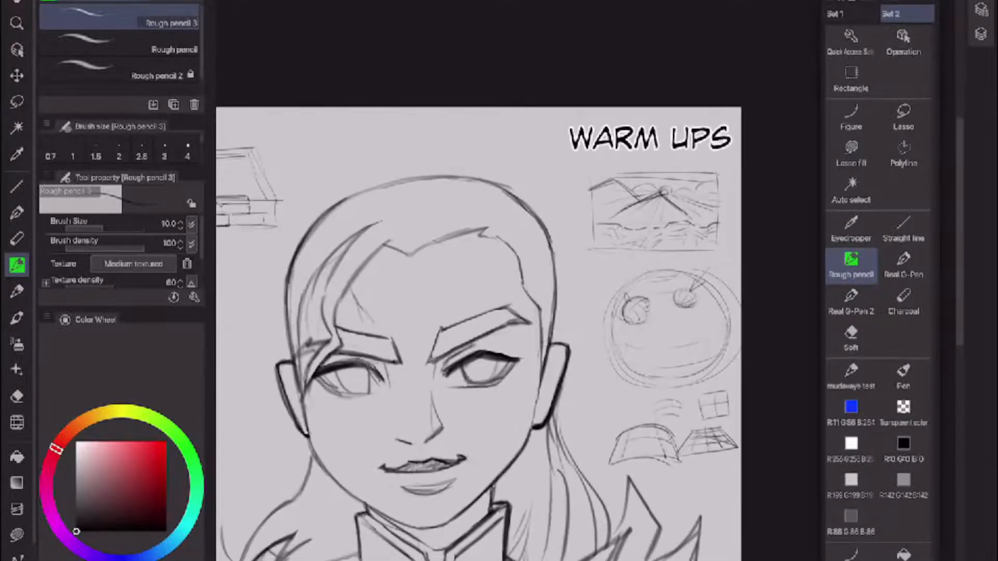
scroll(562, 245, "down", 3)
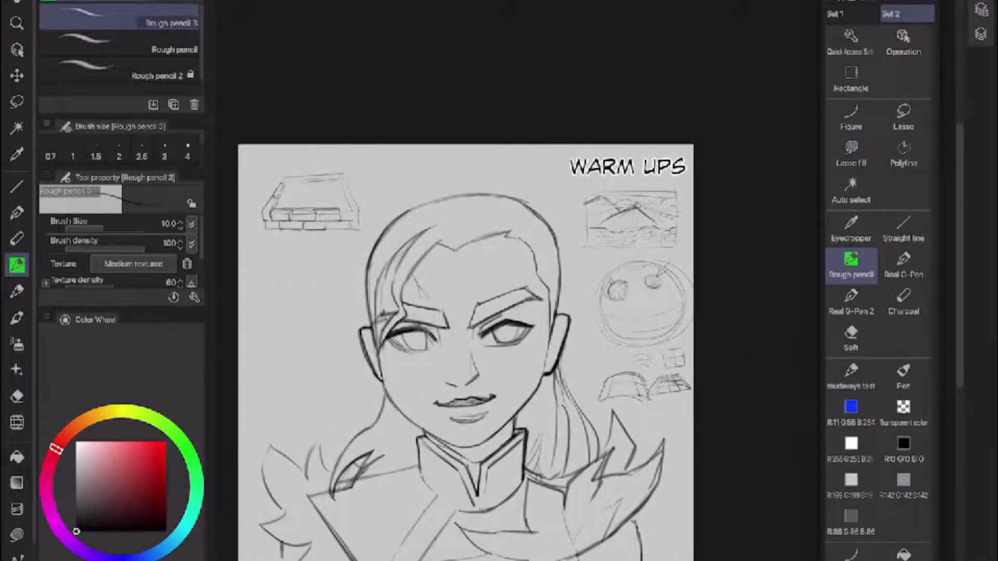
scroll(675, 329, "up", 3)
scroll(691, 333, "down", 3)
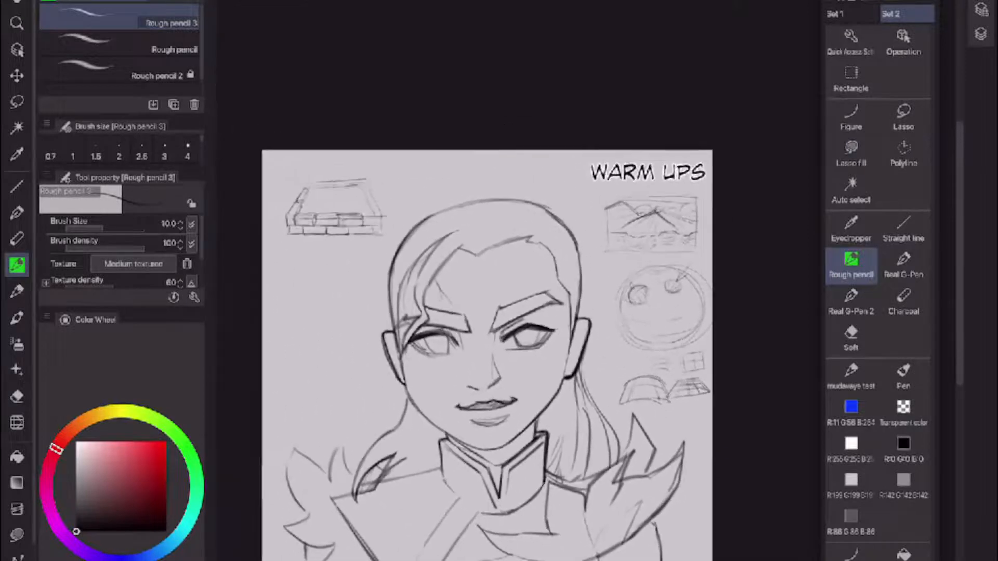
scroll(487, 353, "up", 2)
scroll(487, 354, "down", 1)
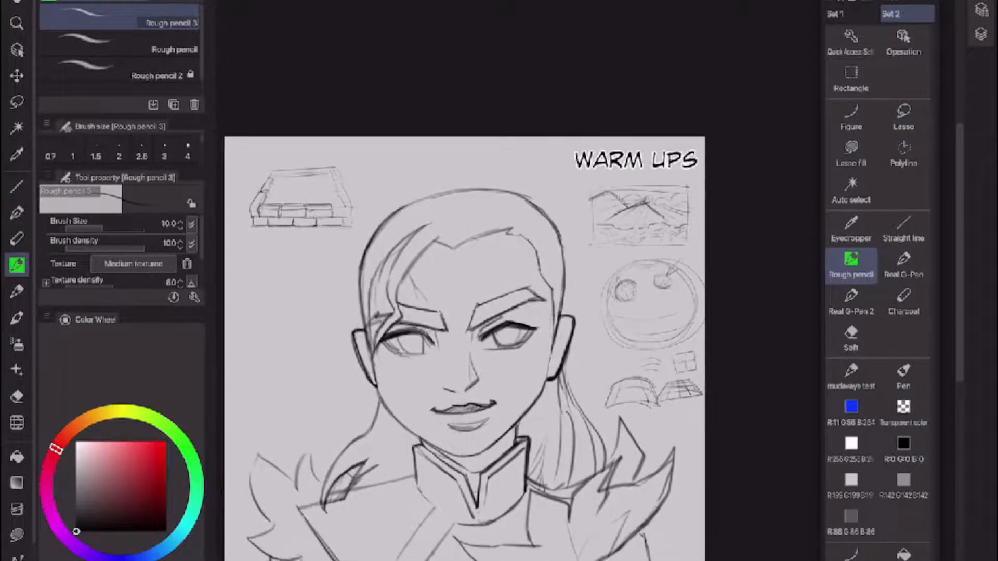
- Erase the sphere, curved-surface and grid warm-up sketches beside the face with Lasso fill
scroll(746, 332, "up", 3)
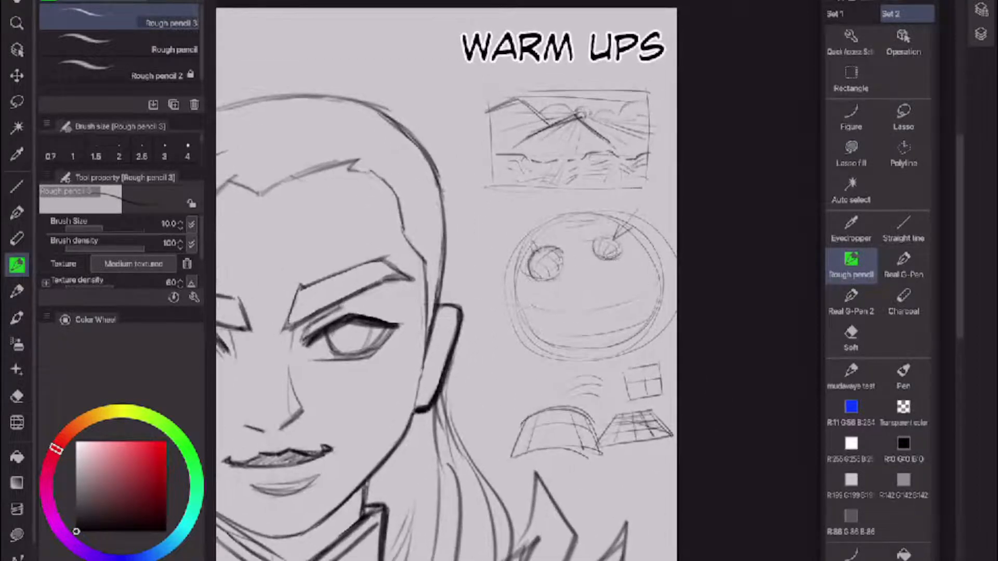
scroll(610, 255, "up", 3)
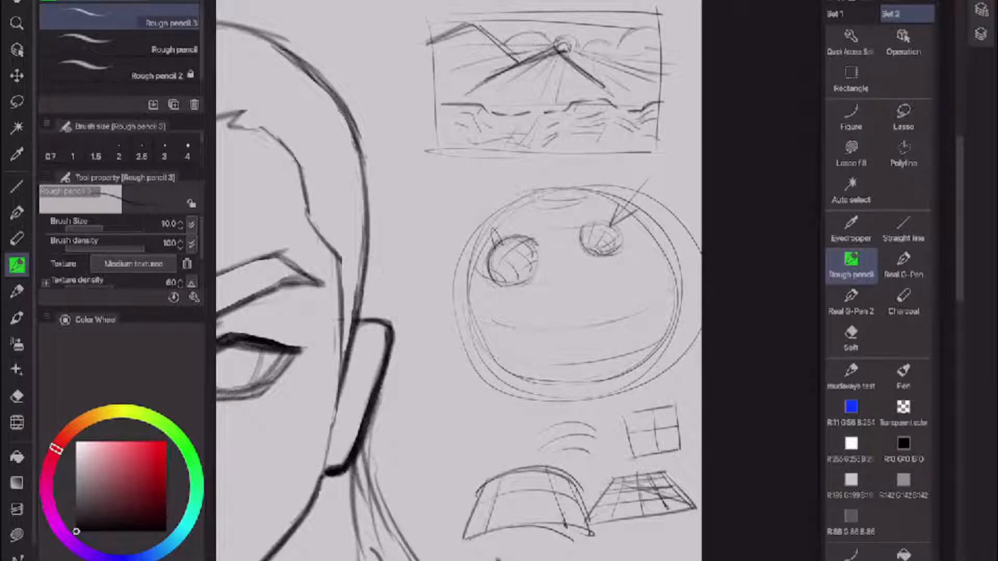
left_click(851, 154)
left_click(904, 265)
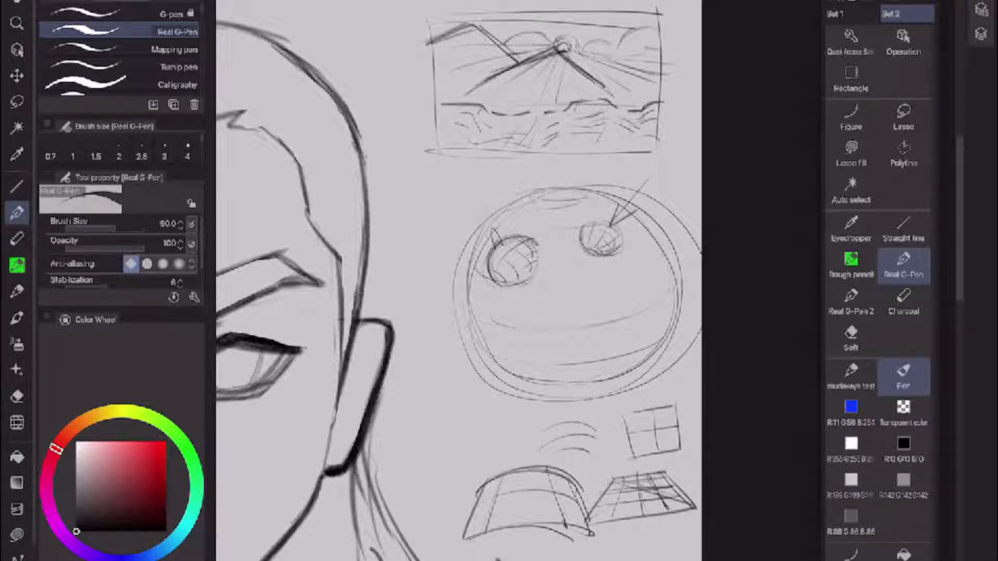
left_click(851, 155)
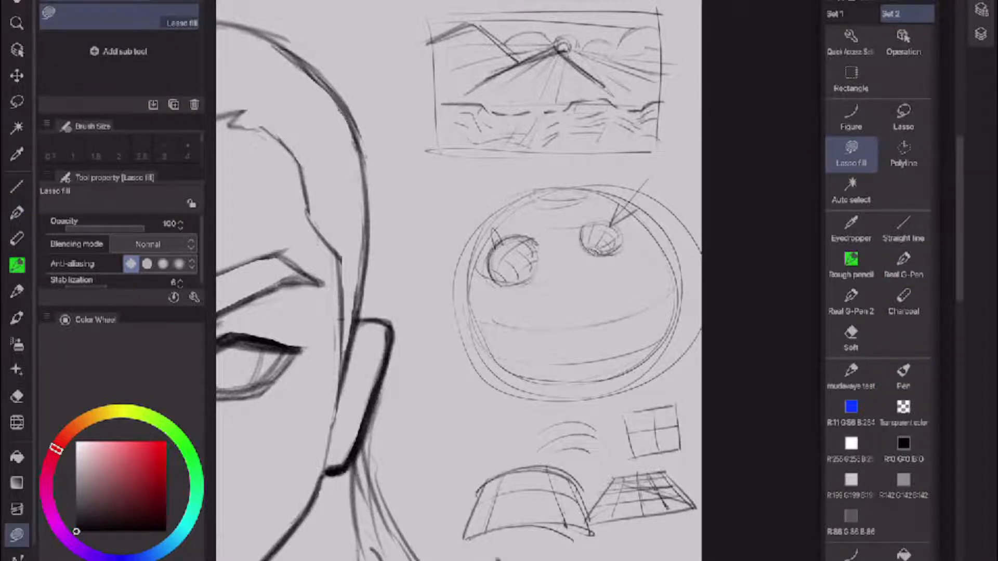
scroll(567, 415, "down", 3)
mouse_move(630, 401)
left_mouse_down()
mouse_move(669, 435)
mouse_move(603, 493)
mouse_move(527, 493)
mouse_move(636, 396)
mouse_move(523, 398)
mouse_move(600, 261)
mouse_move(663, 364)
left_mouse_up()
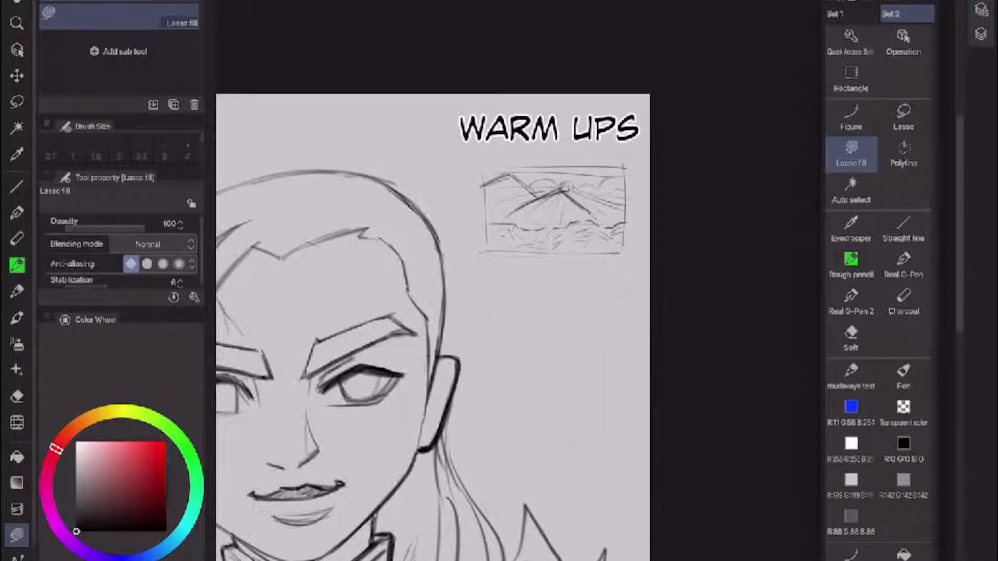
- Erase the framed mountain landscape and the brick box warm-up sketches with Lasso fill
mouse_move(566, 119)
left_mouse_down()
mouse_move(467, 213)
mouse_move(632, 161)
left_mouse_up()
scroll(468, 322, "down", 3)
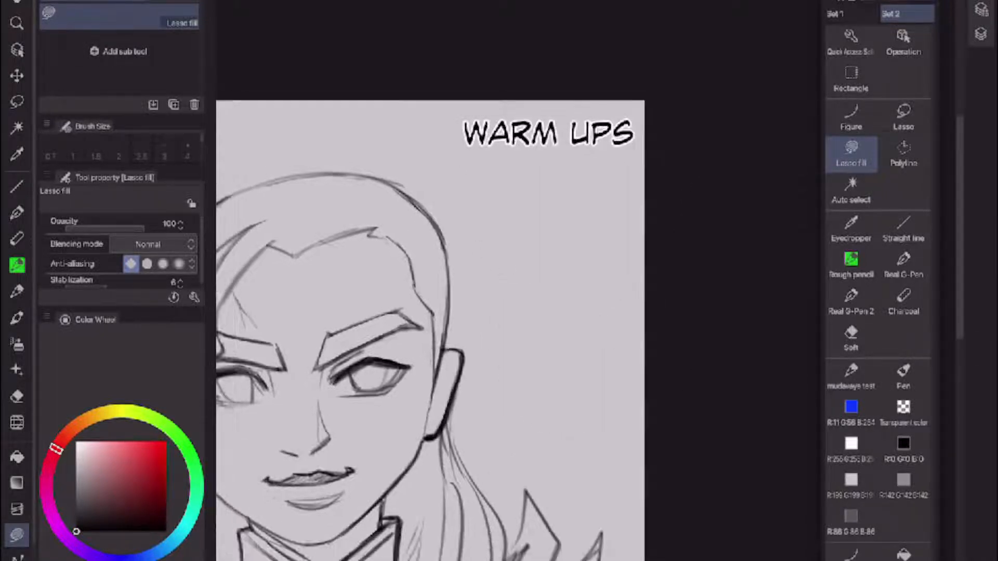
scroll(251, 73, "up", 2)
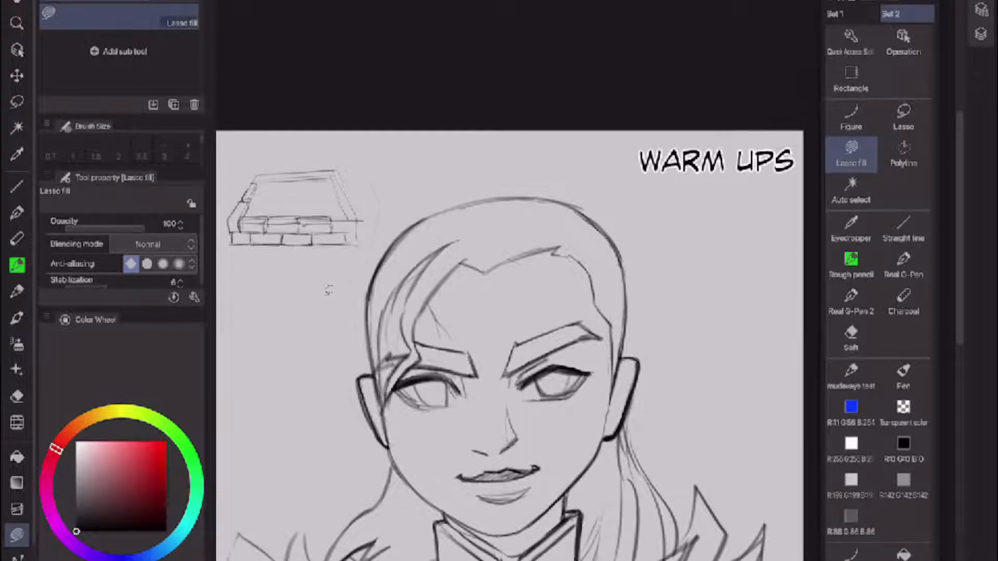
left_click_drag(302, 139, 308, 142)
scroll(302, 139, "down", 2)
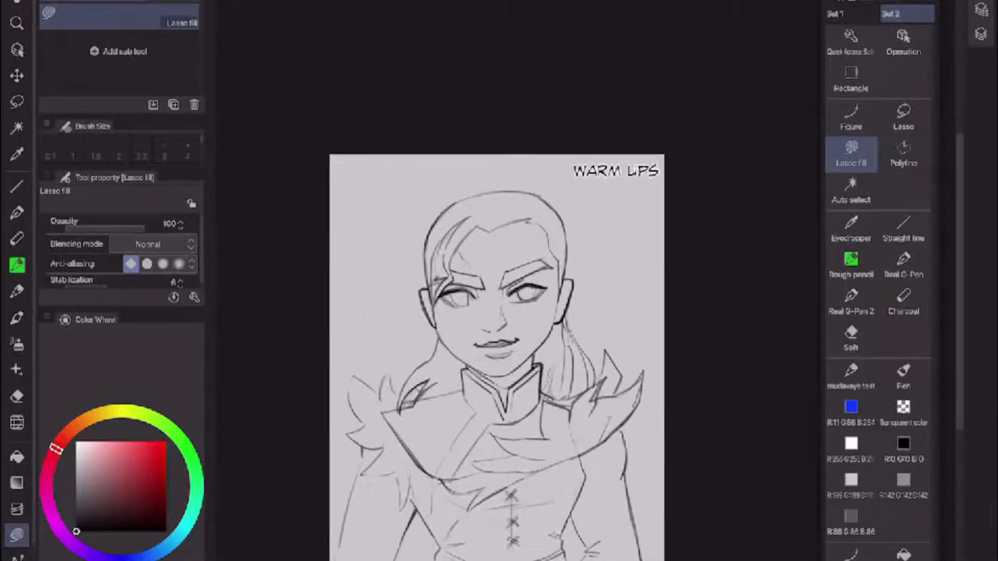
- Darken the upper lash lines and retrace the outline of the character's left eyebrow with Rough pencil
scroll(541, 424, "up", 2)
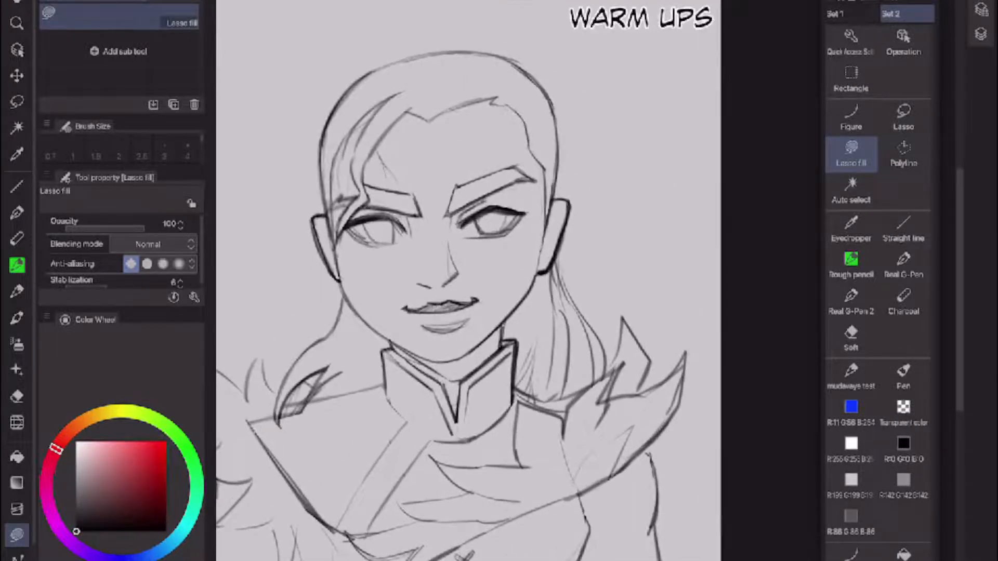
scroll(392, 62, "up", 2)
scroll(512, 280, "up", 1)
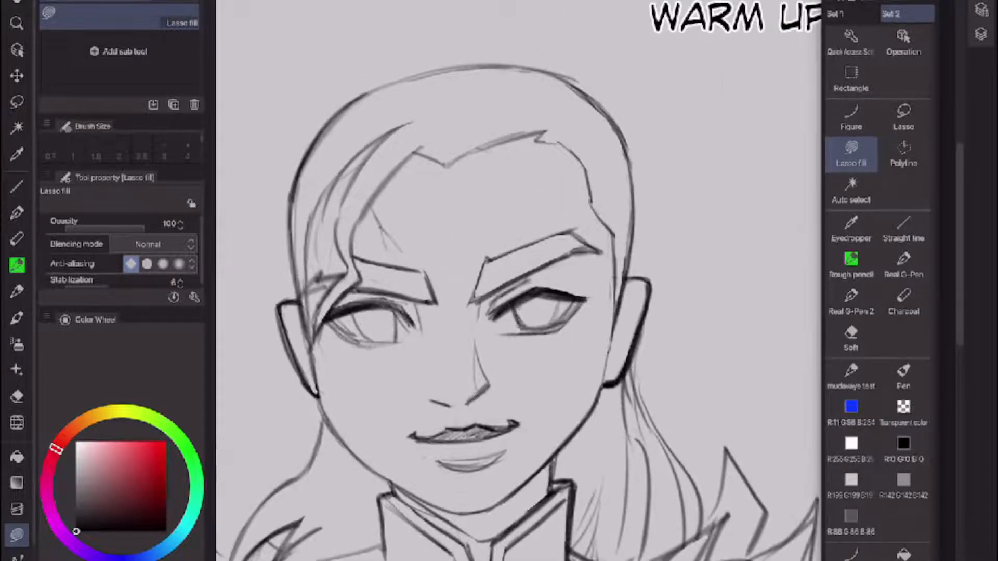
left_click(852, 266)
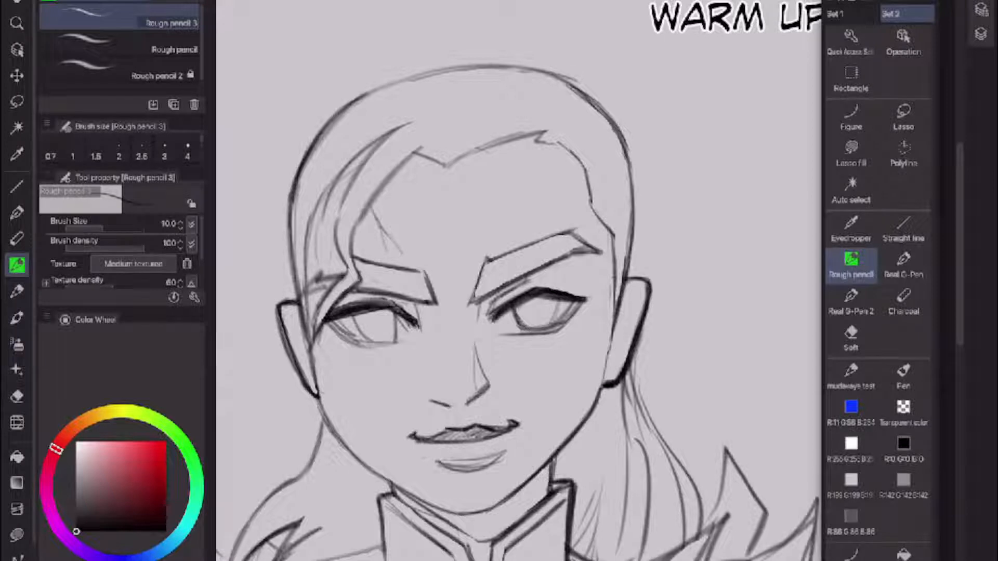
left_click_drag(539, 297, 494, 318)
mouse_move(487, 262)
left_mouse_down()
mouse_move(470, 308)
mouse_move(543, 271)
mouse_move(488, 296)
left_mouse_up()
mouse_move(561, 260)
left_mouse_down()
mouse_move(508, 289)
mouse_move(530, 244)
mouse_move(566, 231)
mouse_move(559, 232)
left_mouse_up()
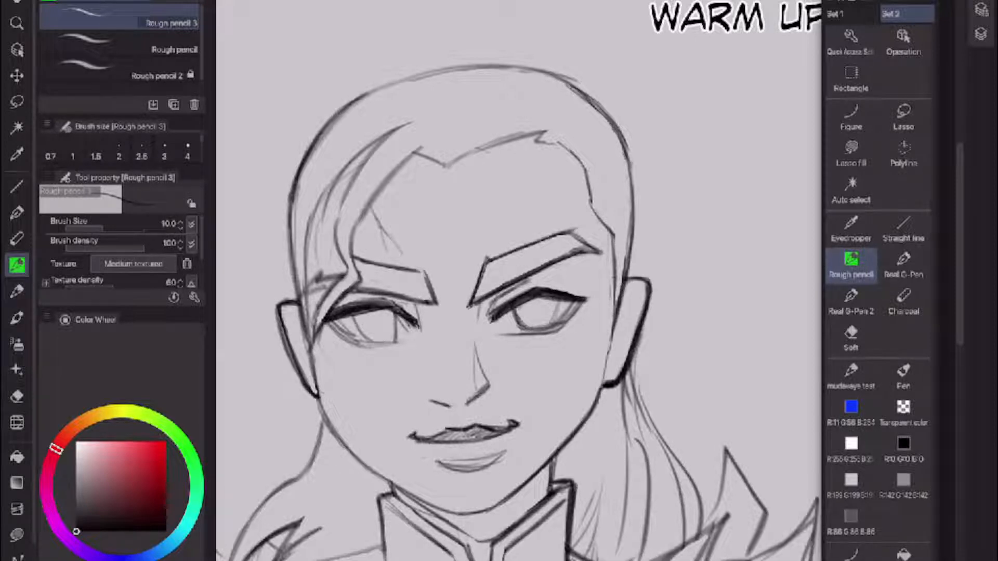
left_click_drag(499, 255, 525, 247)
left_click_drag(557, 235, 598, 249)
left_click_drag(490, 257, 483, 273)
- Darken and sharpen the inner end and upper edge of the character's right eyebrow
scroll(519, 281, "down", 3)
scroll(519, 280, "up", 3)
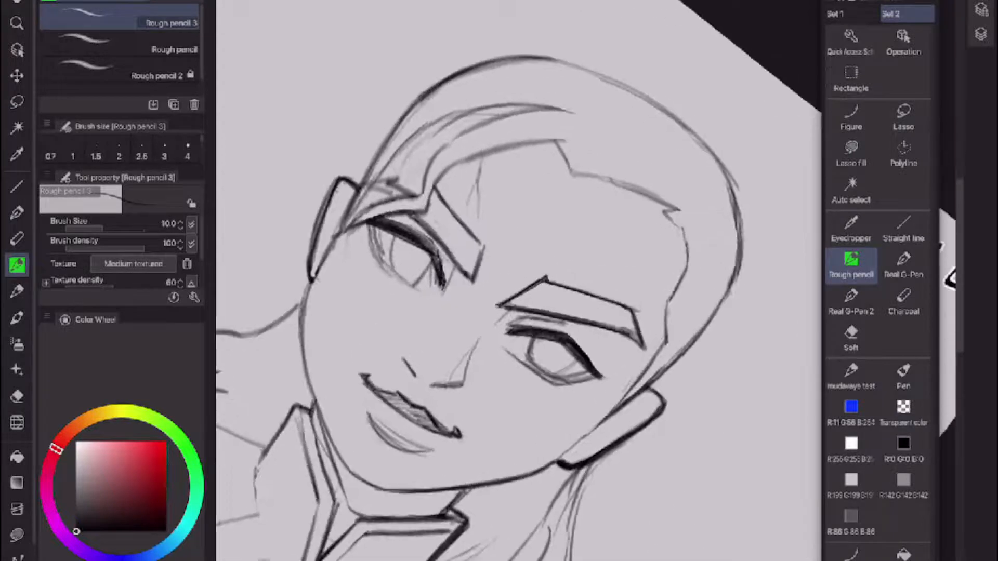
scroll(519, 281, "up", 4)
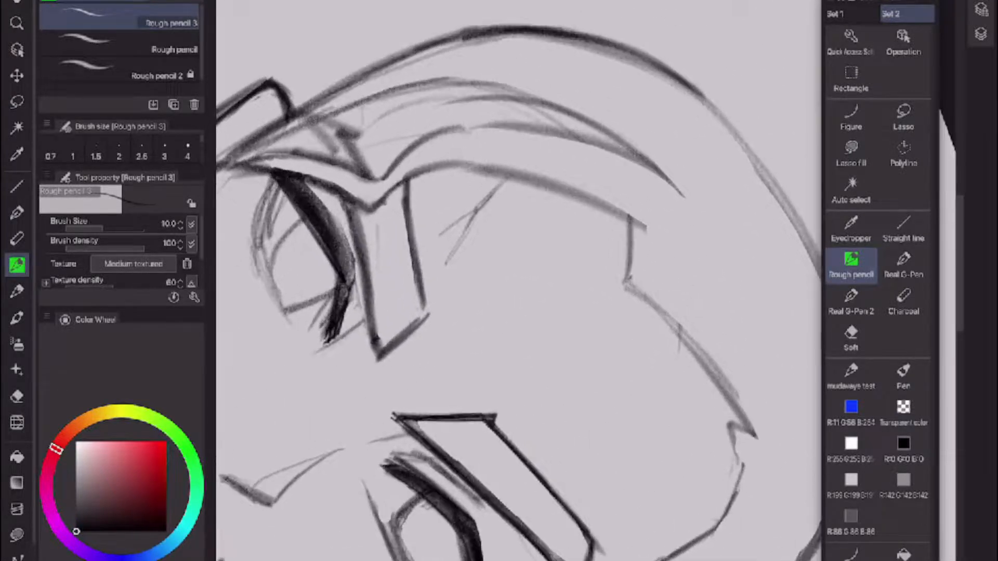
mouse_move(370, 320)
left_mouse_down()
mouse_move(375, 366)
mouse_move(371, 332)
mouse_move(394, 348)
mouse_move(434, 308)
left_mouse_up()
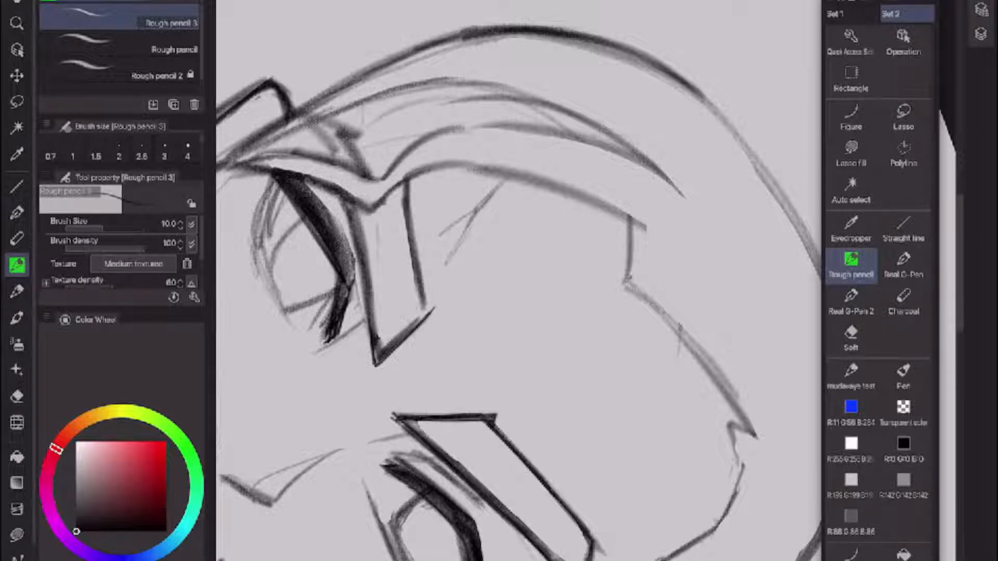
mouse_move(395, 349)
left_mouse_down()
mouse_move(434, 308)
mouse_move(422, 279)
left_mouse_up()
left_click_drag(415, 240, 406, 182)
left_click_drag(411, 217, 423, 305)
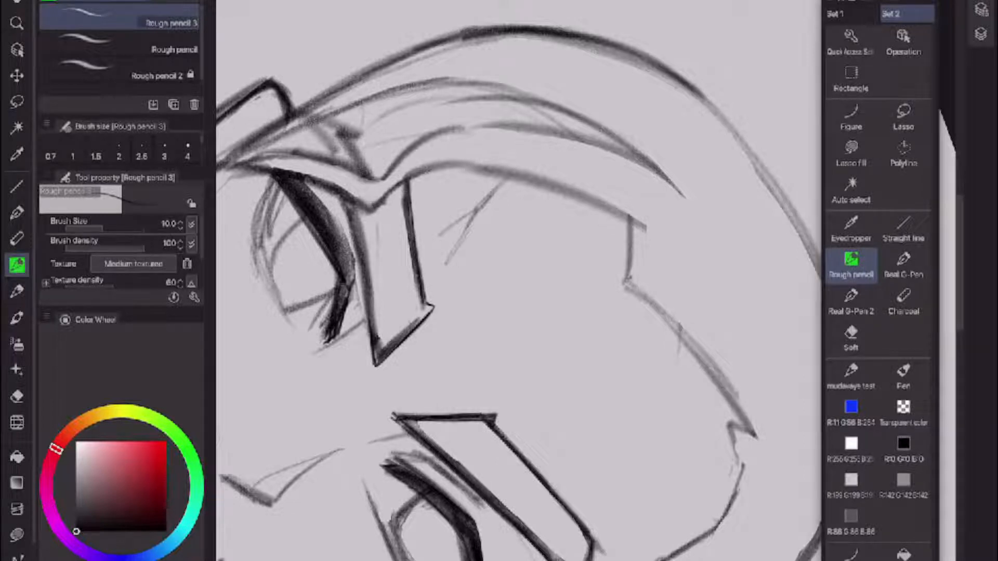
- Thin the upper edge of the right eyebrow with the Hard eraser and redraw it cleanly with Rough pencil
key("e")
left_click_drag(400, 201, 416, 306)
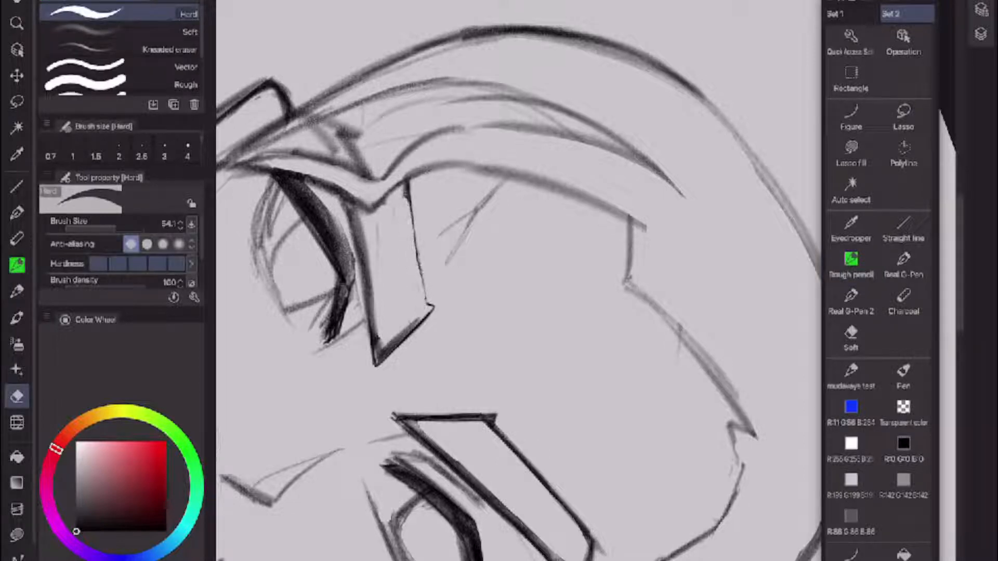
mouse_move(402, 206)
left_mouse_down()
mouse_move(399, 193)
mouse_move(416, 250)
left_mouse_up()
key("p")
left_click_drag(408, 188, 419, 274)
left_click_drag(413, 228, 426, 307)
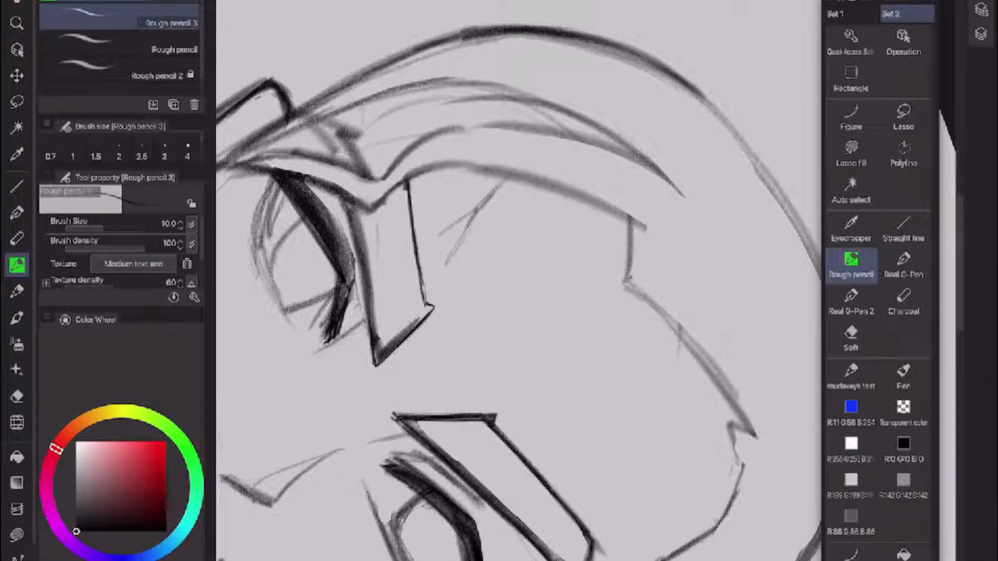
left_click_drag(410, 205, 434, 311)
mouse_move(432, 307)
left_mouse_down()
mouse_move(391, 351)
mouse_move(427, 315)
left_mouse_up()
- Clean up the inner end of the right eyebrow by erasing excess line and redrawing its slanted edge
key("e")
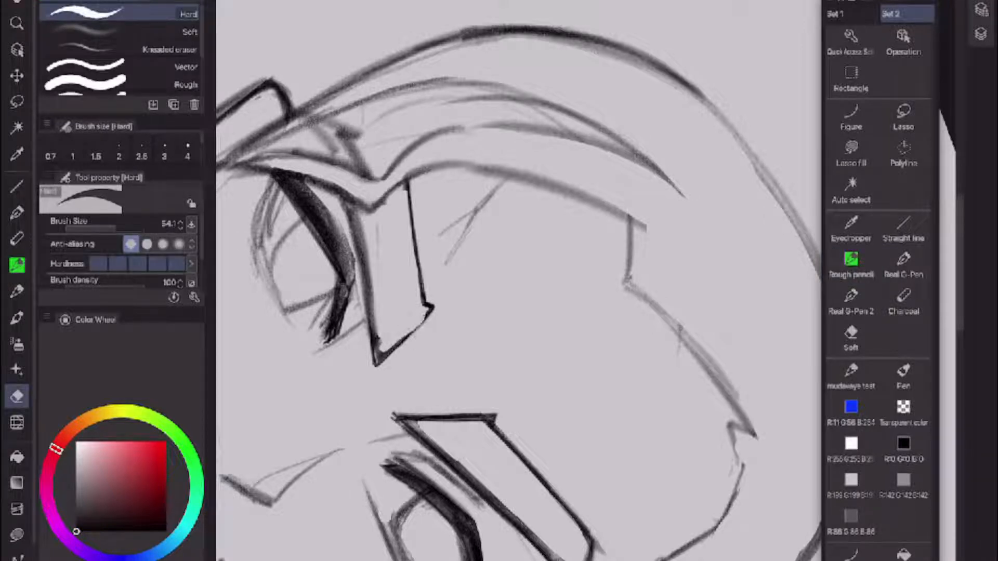
mouse_move(381, 344)
left_mouse_down()
mouse_move(402, 342)
mouse_move(393, 349)
mouse_move(427, 314)
mouse_move(380, 362)
left_mouse_up()
key("p")
left_click_drag(425, 317, 378, 362)
left_click_drag(419, 323, 375, 348)
key("e")
left_click_drag(374, 357, 395, 338)
left_click_drag(378, 250, 378, 224)
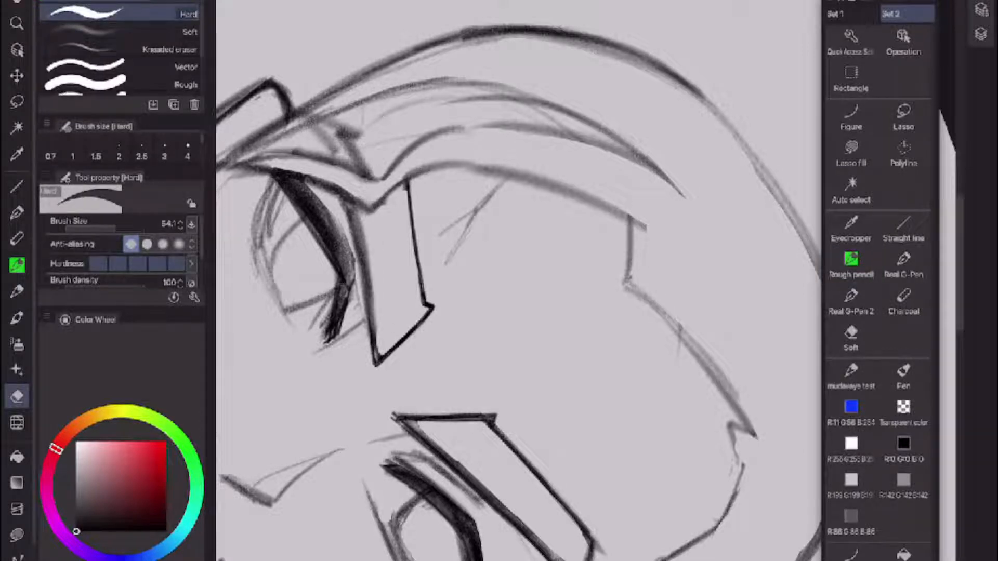
- Set the Hard eraser's brush size to 19.6 and thin the lower edge of the right eyebrow
key("[")
key("[")
key("[")
key("[")
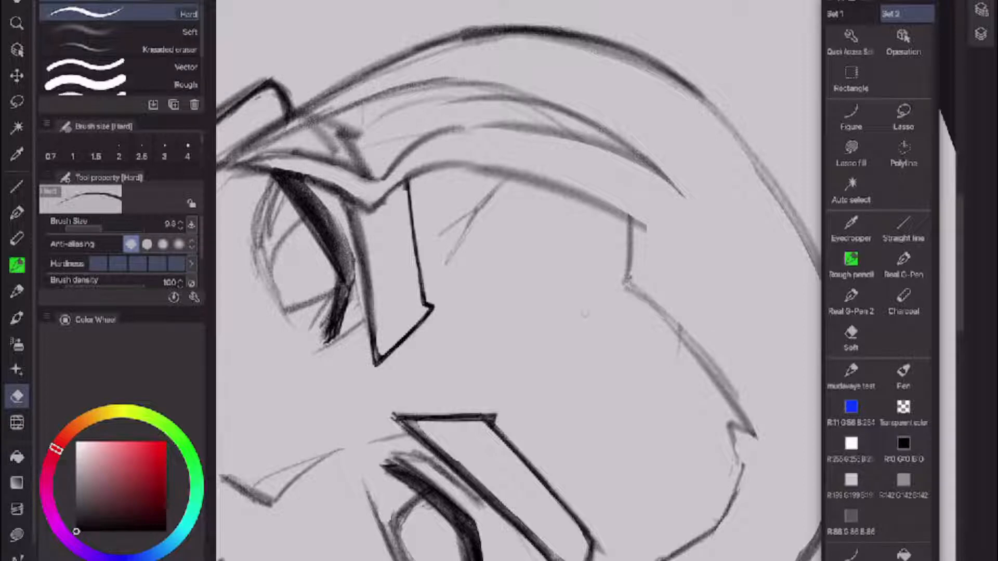
key("]")
key("]")
key("]")
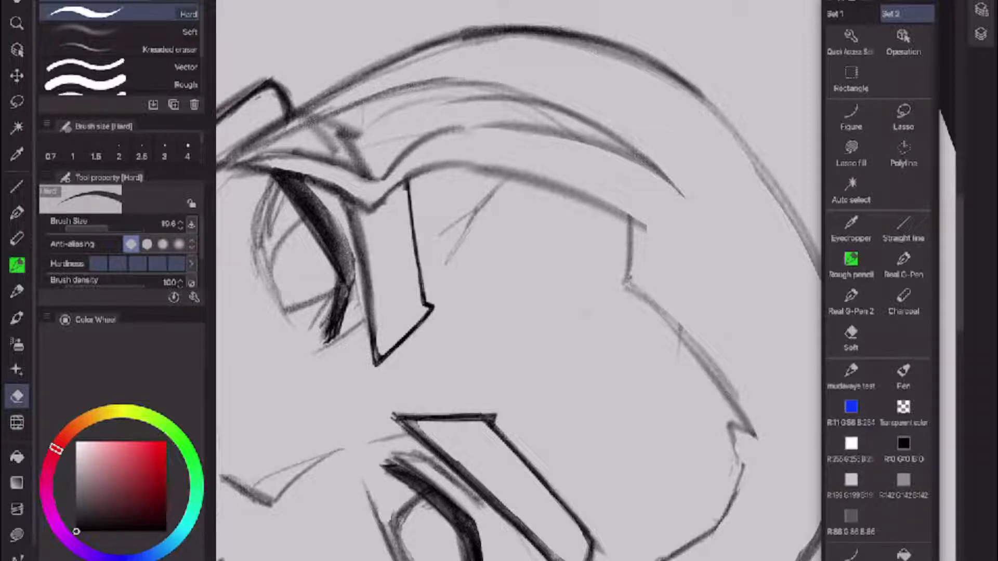
left_click_drag(382, 356, 370, 244)
left_click_drag(372, 287, 364, 220)
left_click_drag(375, 317, 365, 223)
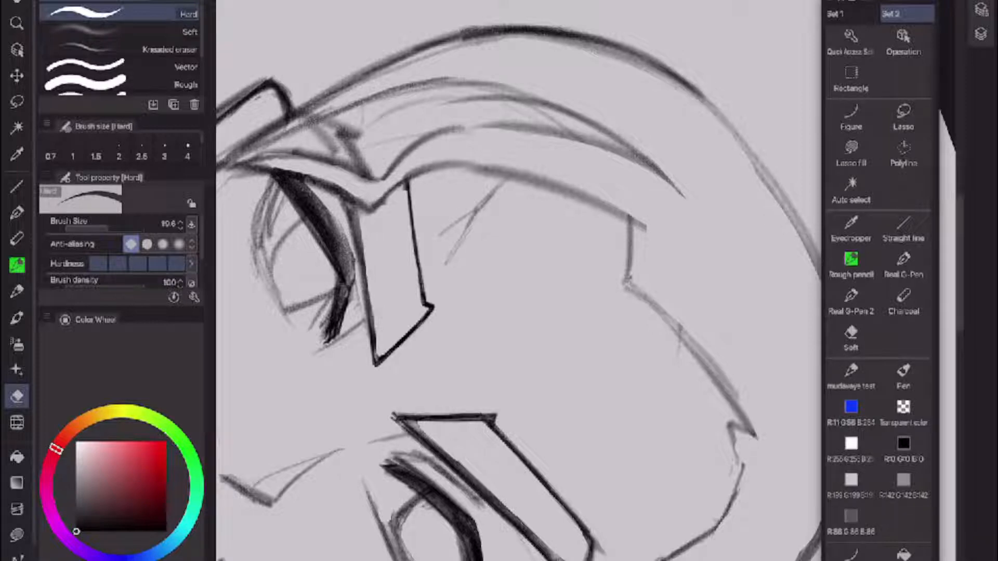
left_click_drag(379, 341, 376, 319)
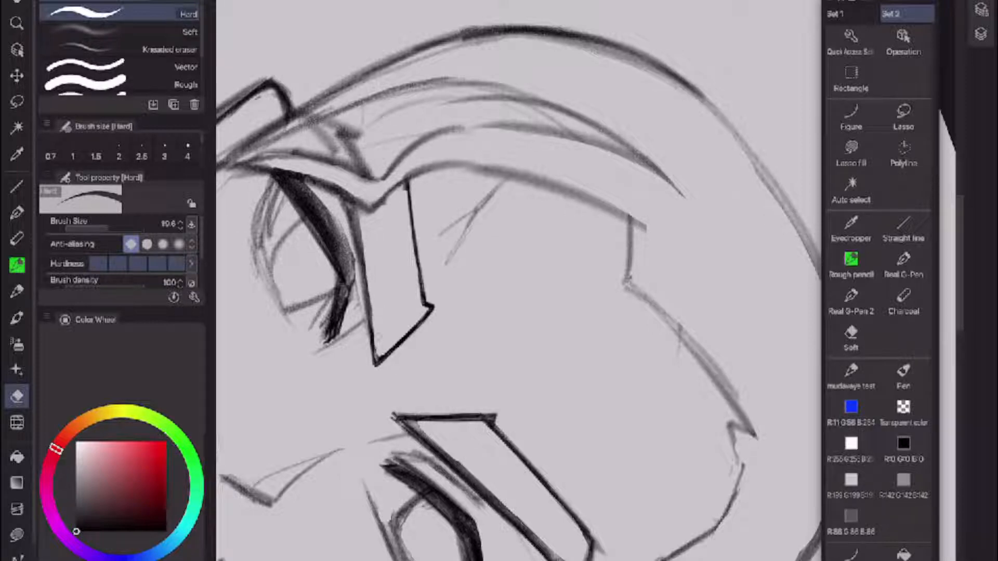
- Erase excess line at the inner tip and hair-side end of the character's right eyebrow, and thin the hairline above the forehead
left_click_drag(378, 356, 375, 347)
left_click_drag(393, 200, 378, 212)
scroll(518, 281, "down", 10)
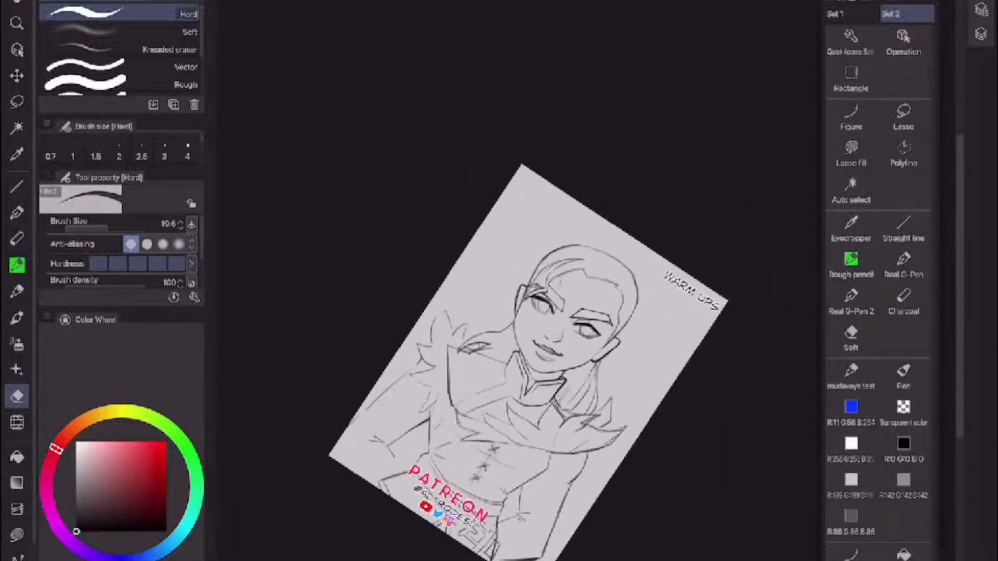
scroll(472, 333, "up", 4)
scroll(443, 359, "up", 4)
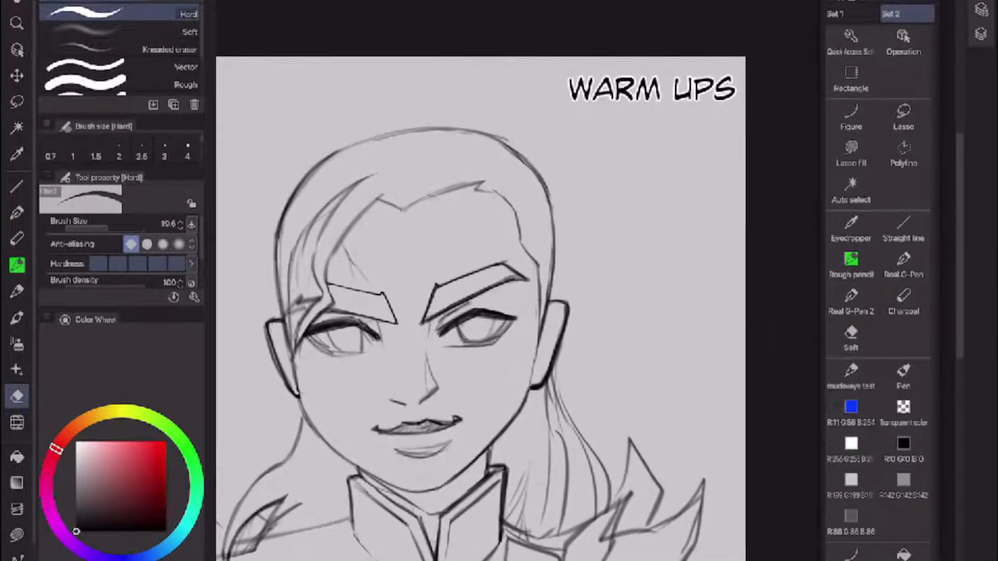
scroll(476, 334, "up", 2)
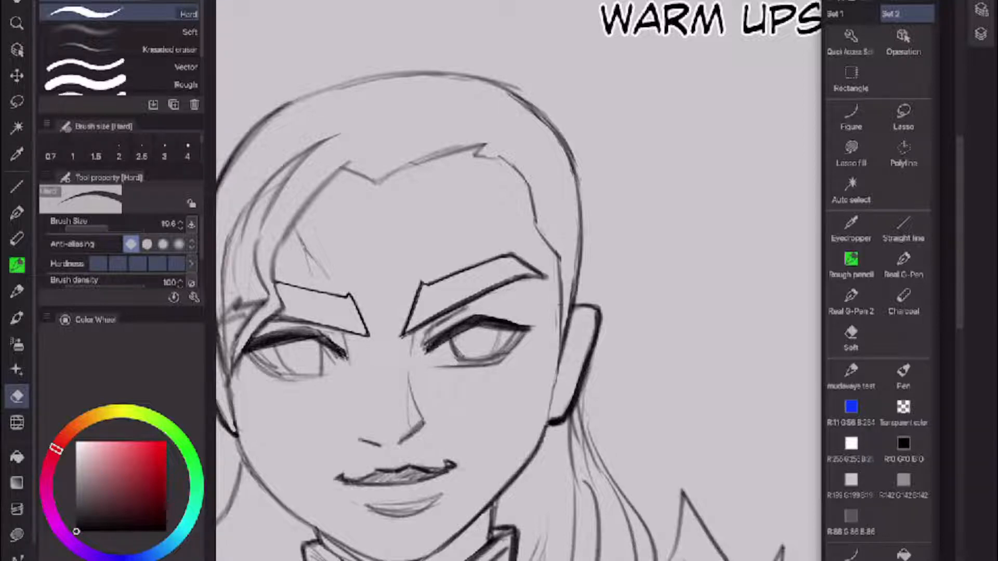
left_click_drag(426, 154, 476, 144)
- Redraw the lower lid line at the inner corner of the character's right eye with Rough pencil 3
scroll(518, 281, "down", 5)
scroll(518, 281, "up", 5)
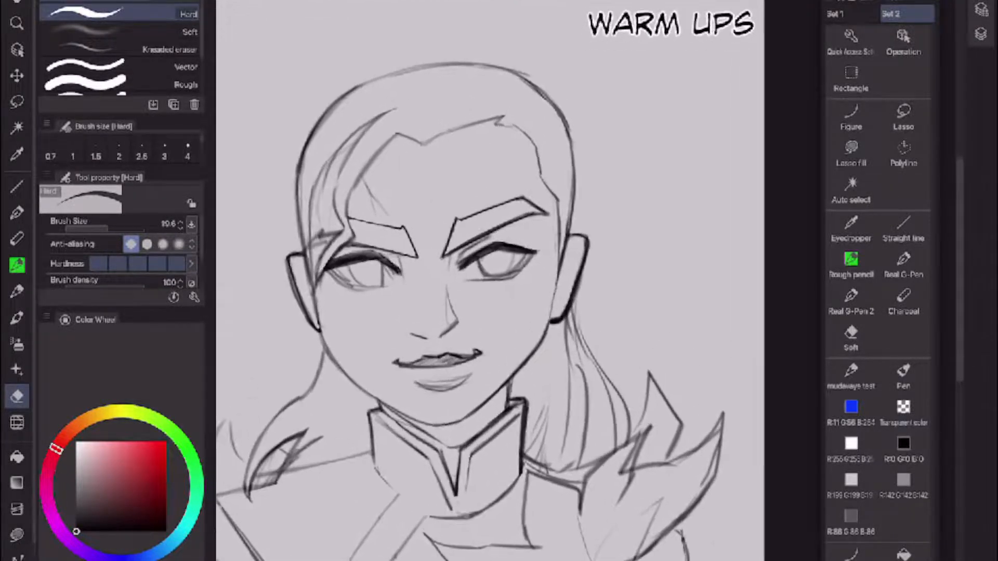
scroll(518, 281, "up", 1)
scroll(518, 281, "down", 4)
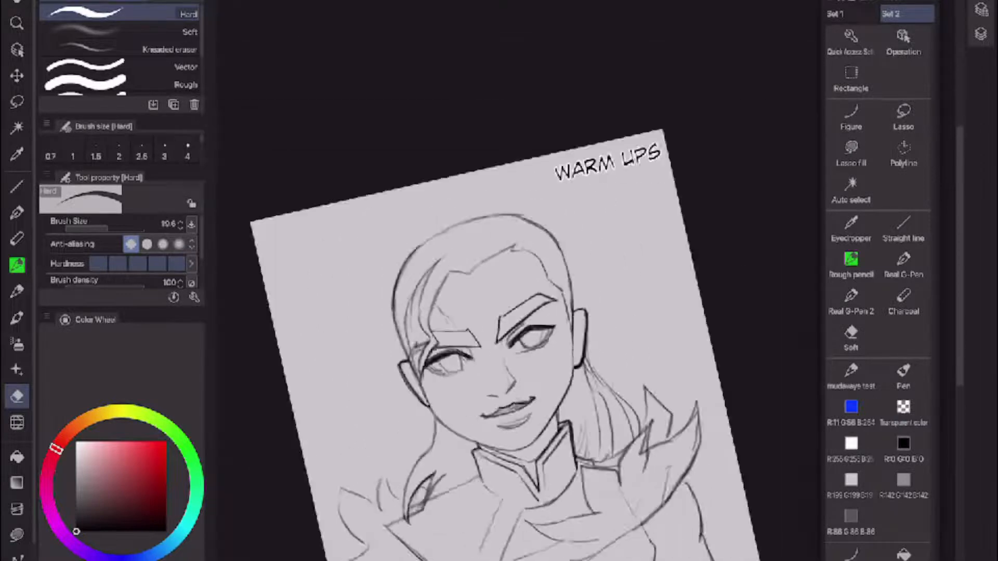
scroll(518, 281, "up", 4)
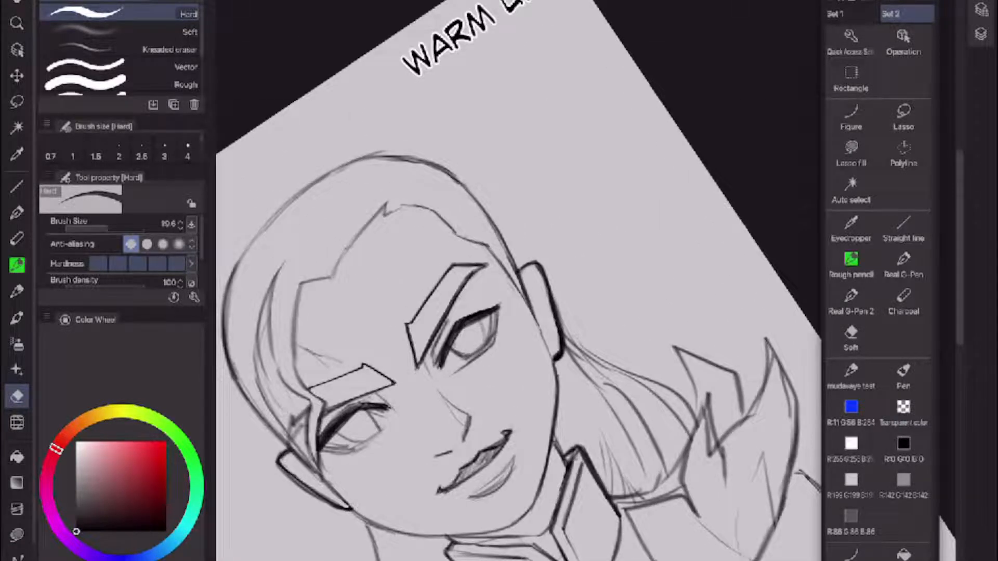
left_click(851, 265)
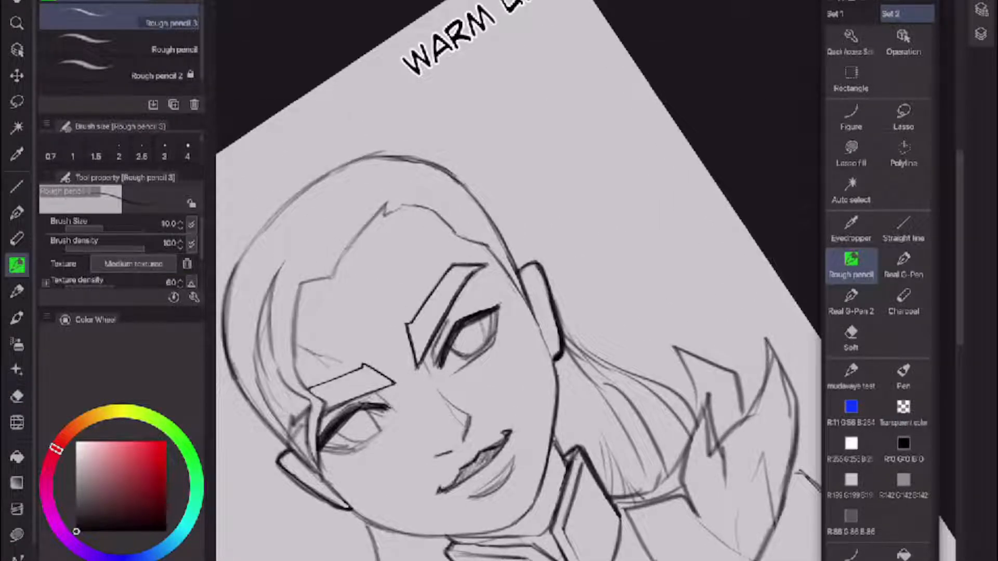
mouse_move(388, 425)
left_mouse_down()
mouse_move(359, 444)
mouse_move(374, 436)
left_mouse_up()
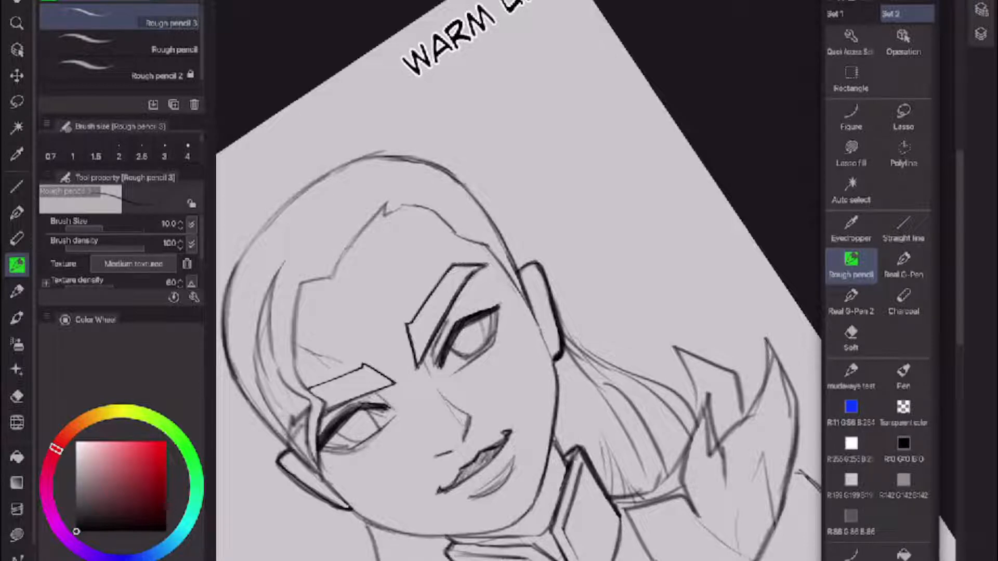
- Thin the lower lid and clean up the inner corner of the character's right eye with the Hard eraser
key("e")
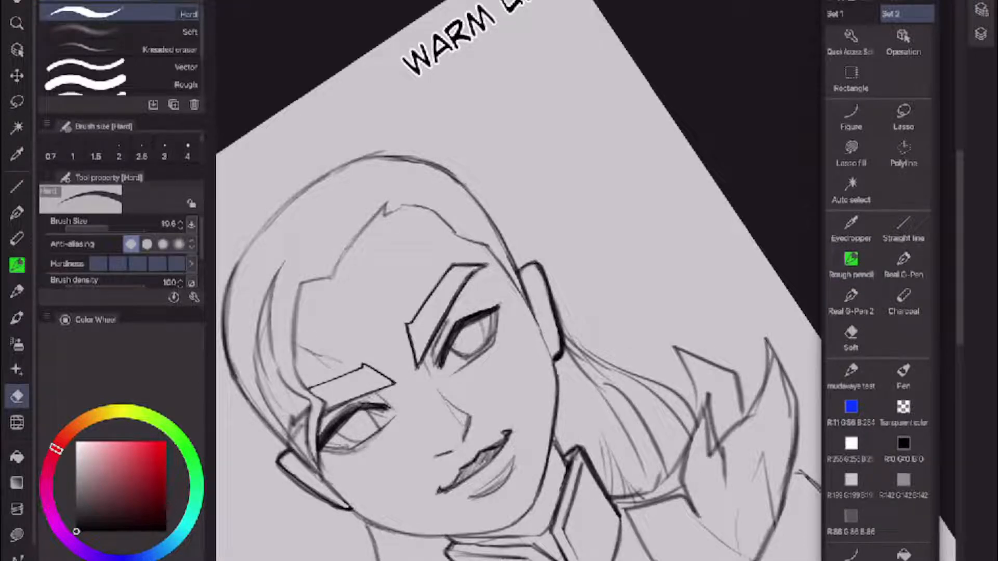
left_click_drag(333, 446, 349, 448)
left_click_drag(332, 446, 342, 449)
left_click_drag(375, 409, 384, 423)
- Erase excess line at the inner corner of the character's left eye and redraw the lower inner edge of its iris
mouse_move(444, 367)
left_mouse_down()
mouse_move(457, 326)
mouse_move(438, 368)
left_mouse_up()
left_click_drag(454, 340, 448, 349)
key("p")
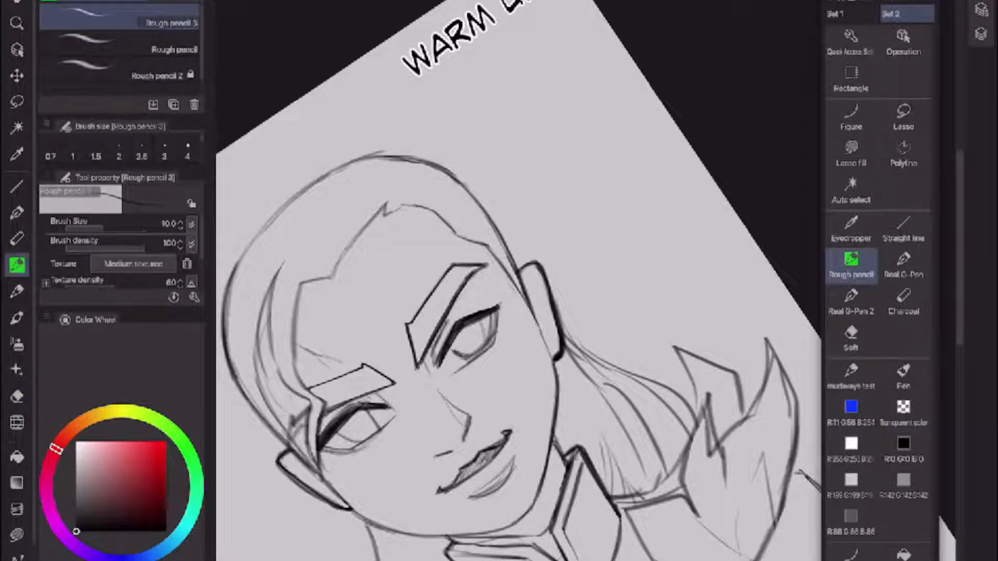
left_click_drag(451, 349, 459, 355)
- Erase the lower lid and lower iris line of the character's left eye and redraw the lid with Rough pencil 3
key("e")
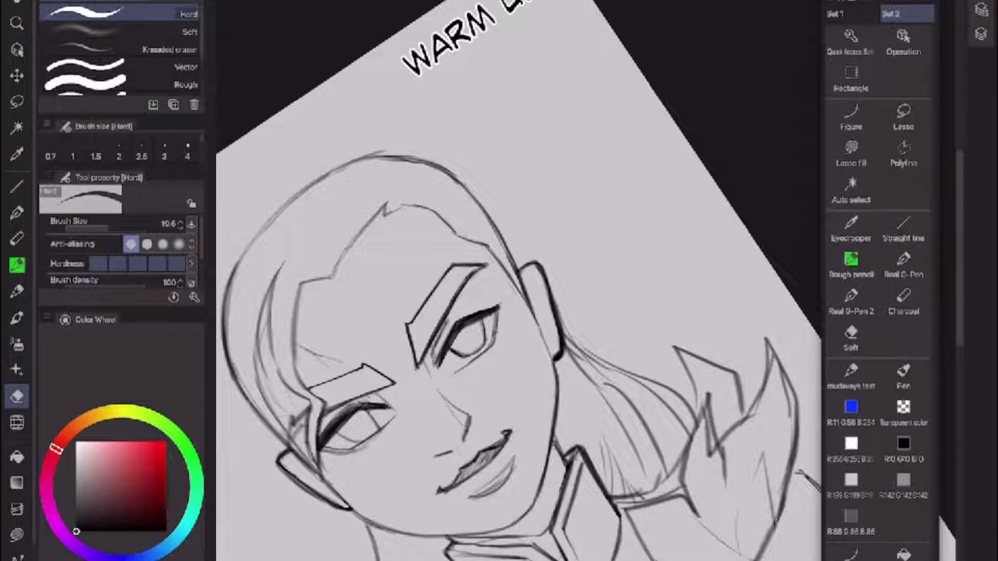
mouse_move(484, 341)
left_mouse_down()
mouse_move(466, 358)
mouse_move(486, 335)
left_mouse_up()
left_click_drag(455, 374, 494, 342)
key("p")
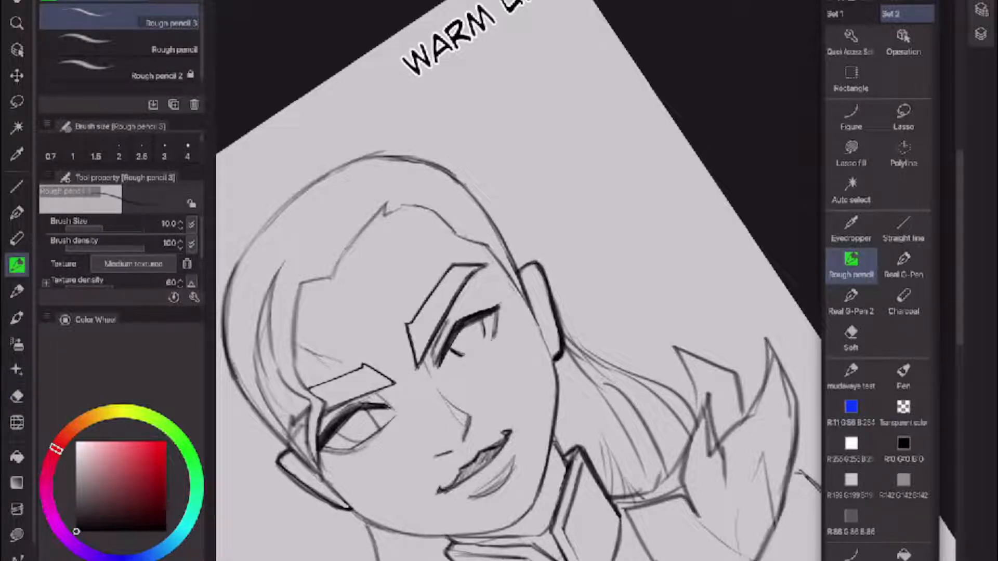
mouse_move(465, 364)
left_mouse_down()
mouse_move(494, 339)
mouse_move(465, 365)
mouse_move(488, 348)
left_mouse_up()
left_click(639, 314)
- Erase the inner edge of the left eye's iris, redraw it with the Rough pencil brush, and trim its upper end
scroll(593, 249, "down", 3)
scroll(520, 291, "up", 3)
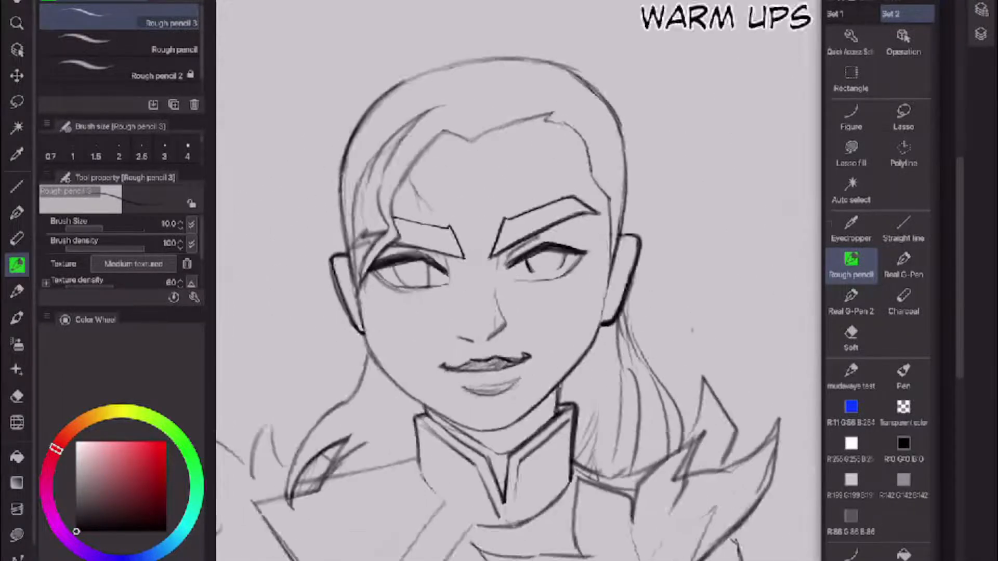
scroll(519, 291, "up", 2)
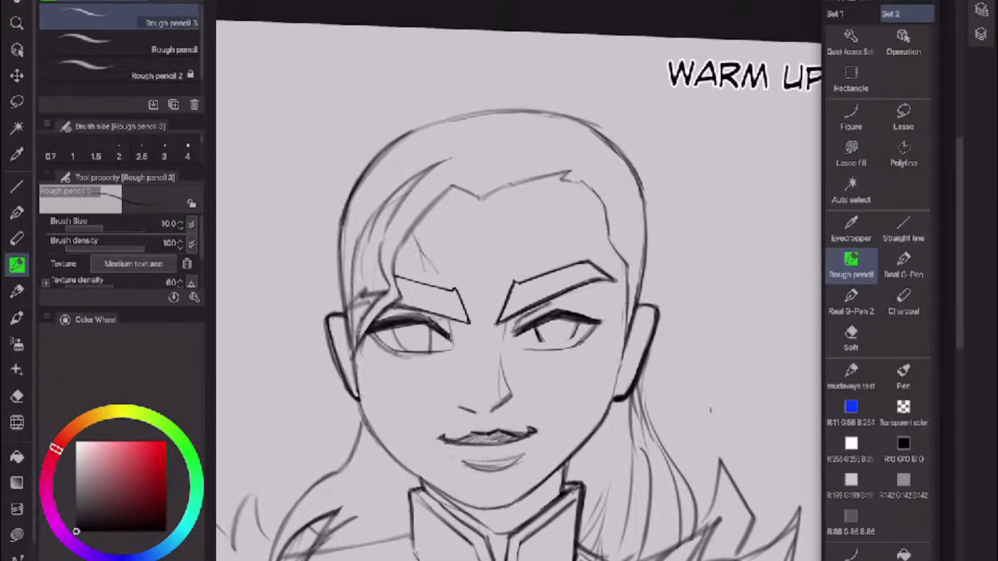
left_click(119, 44)
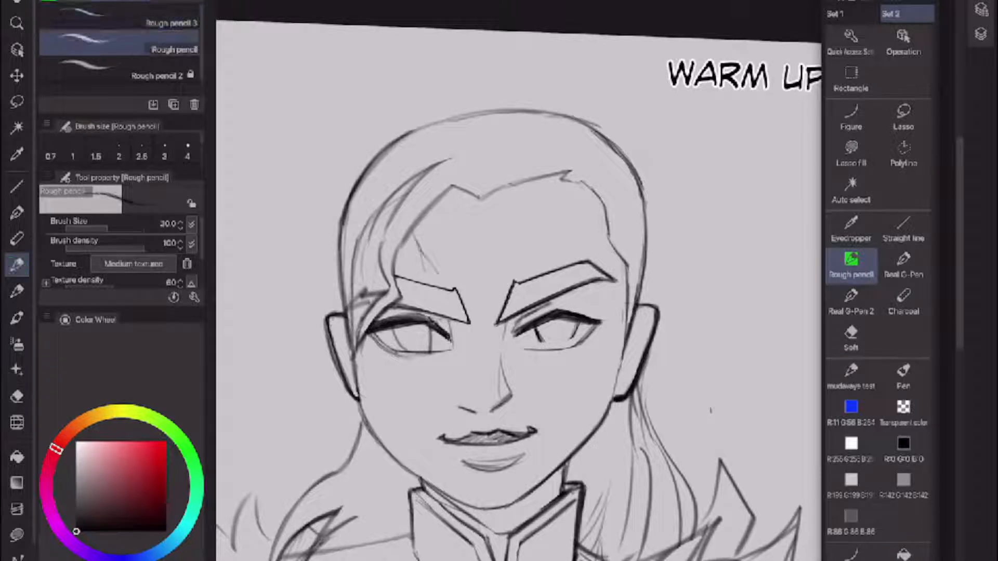
key("e")
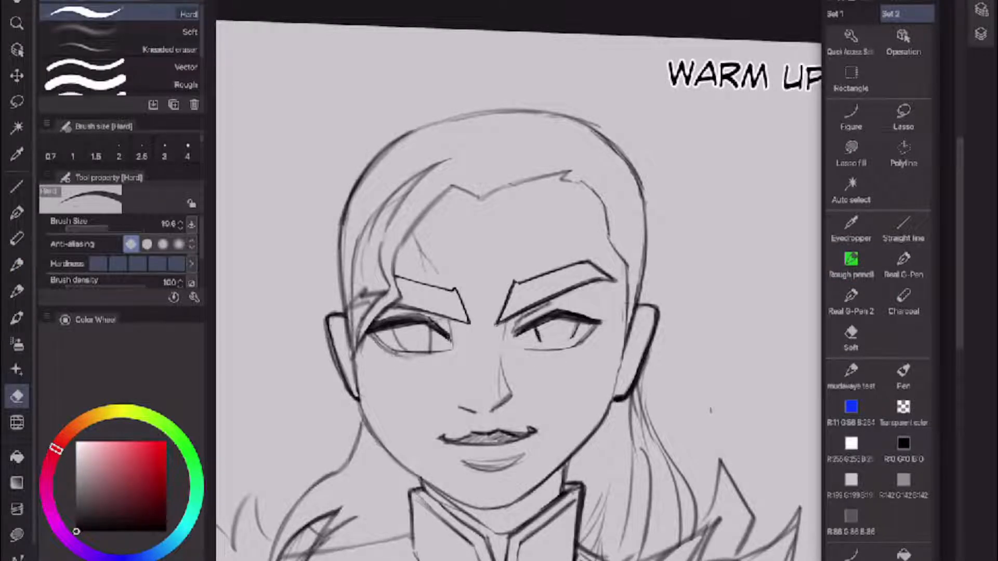
key("p")
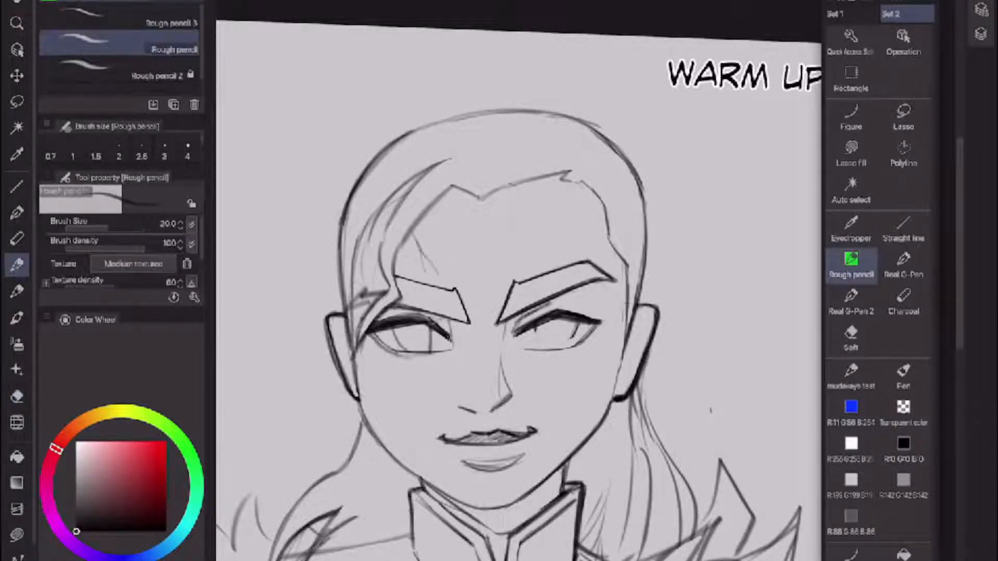
left_click_drag(533, 328, 539, 348)
key("e")
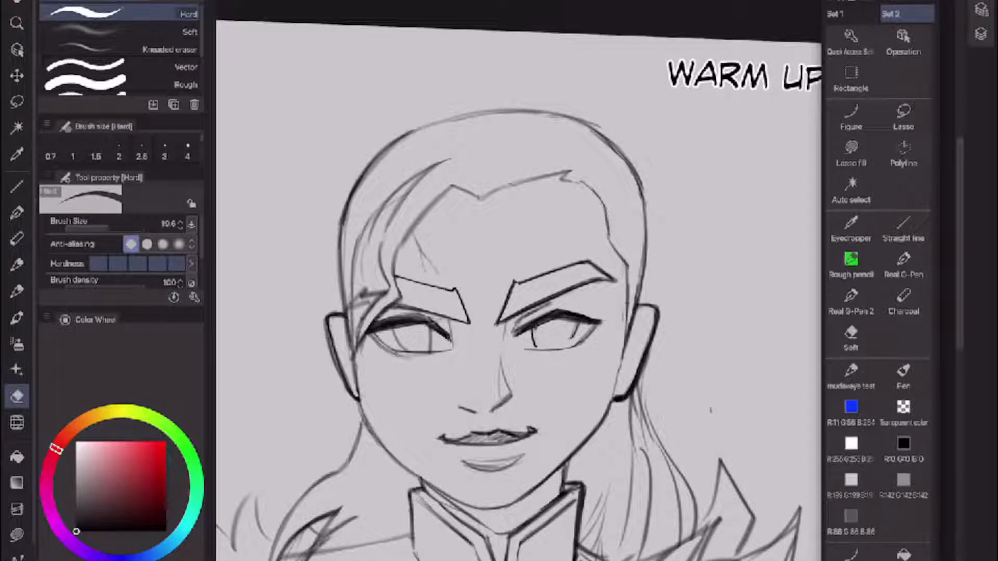
left_click_drag(538, 324, 535, 329)
- Redraw the outer edge of the left eye's iris as a clean, dark curve with Rough pencil
key("p")
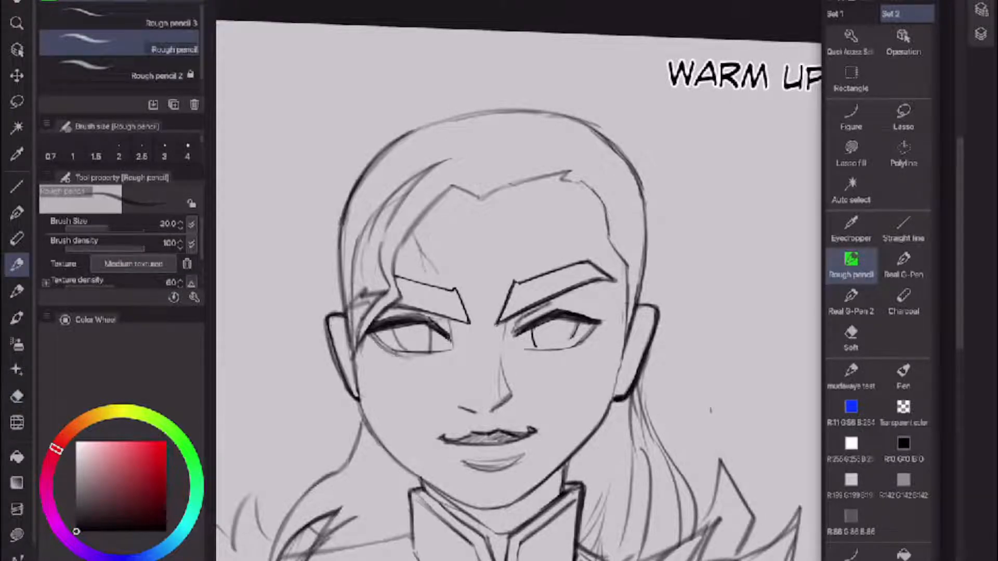
mouse_move(574, 330)
left_mouse_down()
mouse_move(568, 340)
mouse_move(575, 331)
left_mouse_up()
key("e")
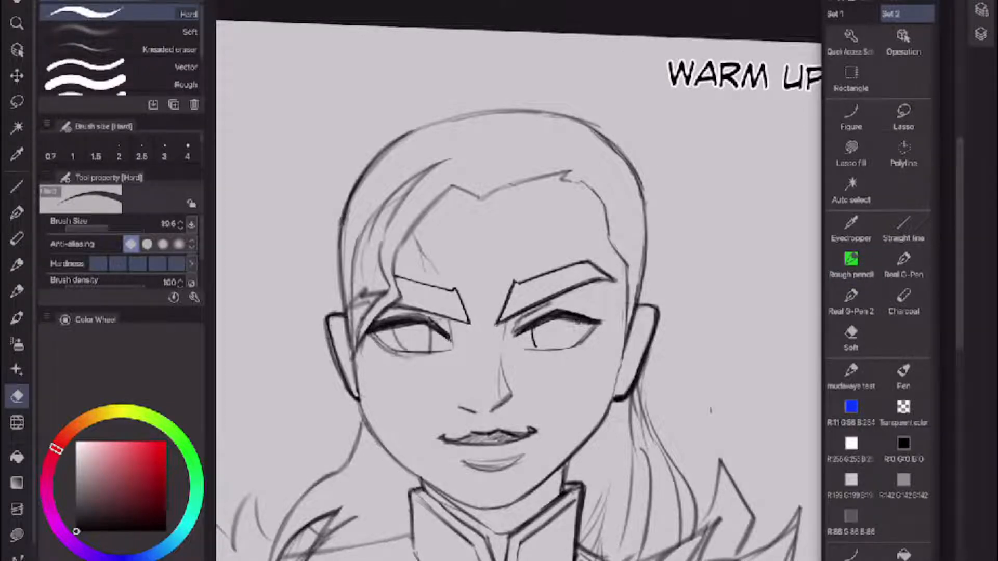
key("p")
left_click_drag(576, 328, 573, 341)
left_click_drag(576, 331, 570, 343)
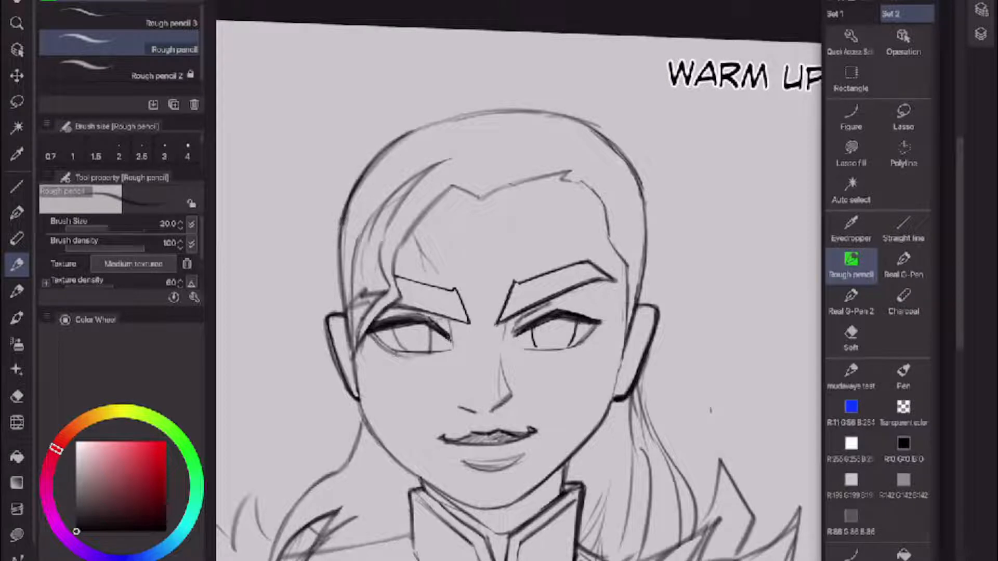
key("e")
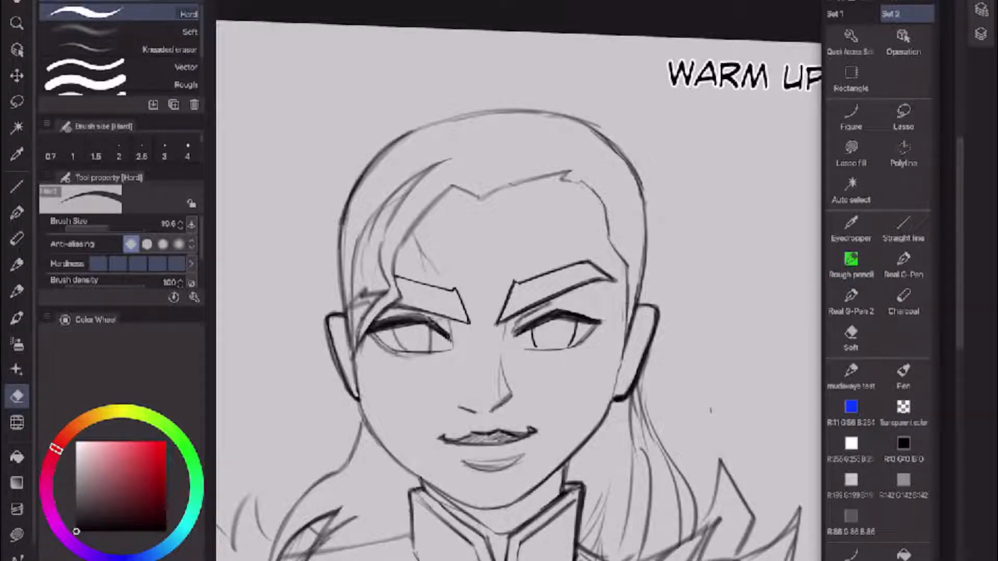
- Erase and redraw the inner slanted edge of the character's left eyebrow, and remove the excess line beside it
scroll(483, 312, "down", 5)
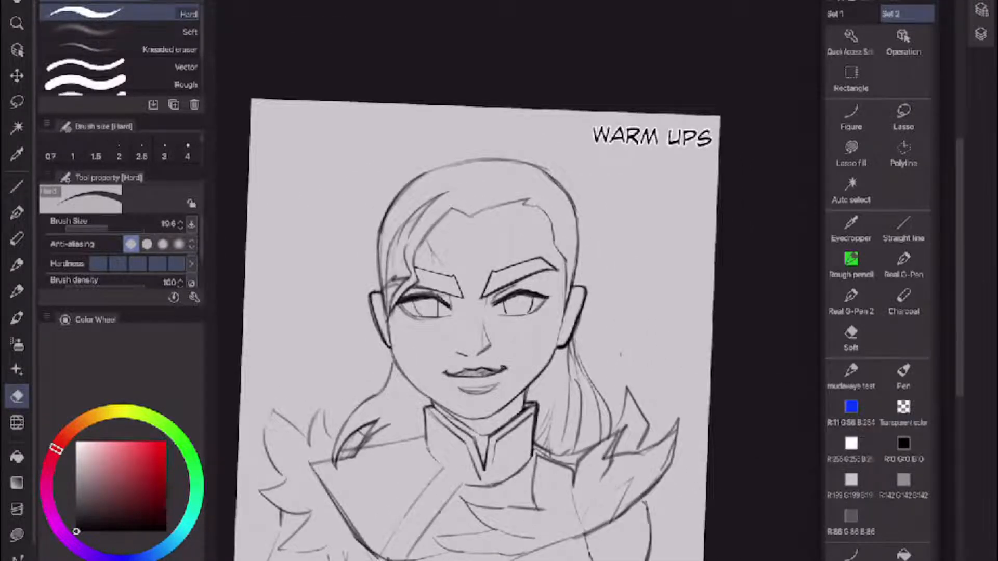
left_click(851, 265)
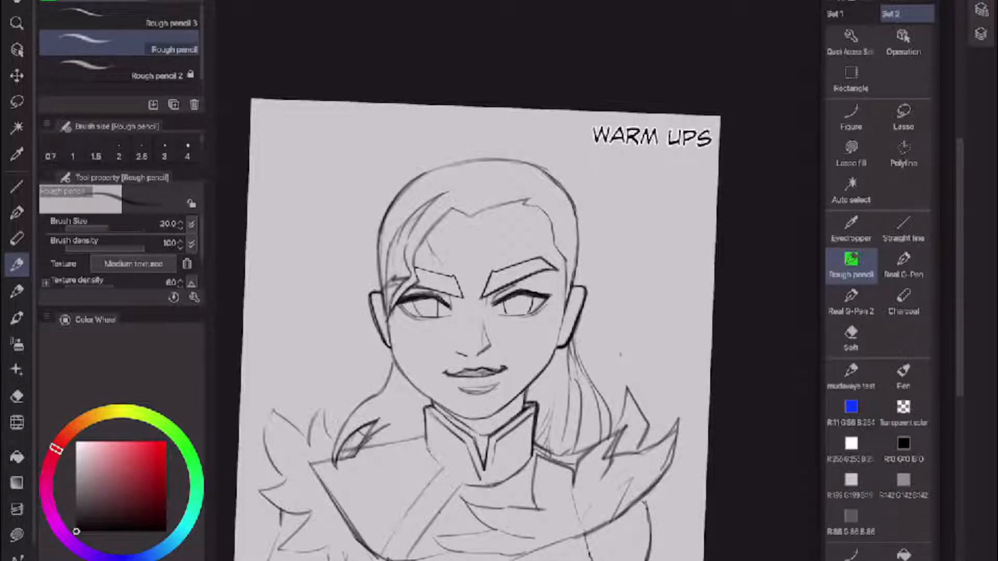
scroll(496, 209, "up", 5)
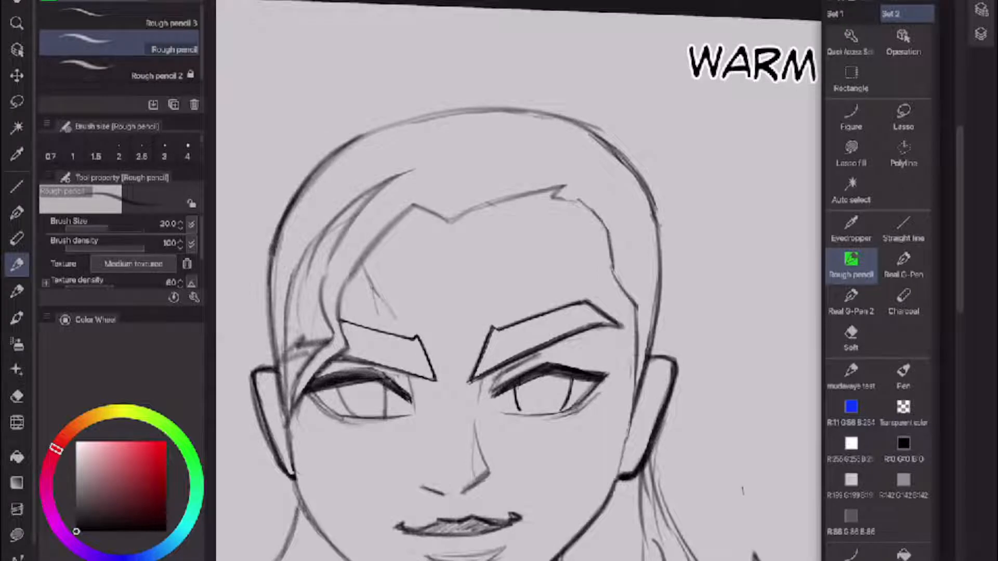
key("e")
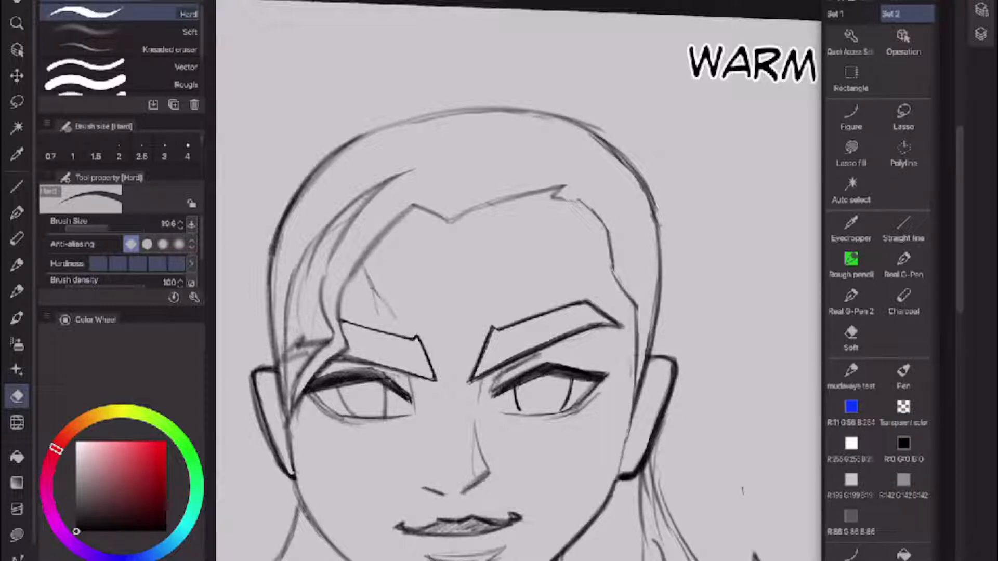
scroll(528, 426, "up", 3)
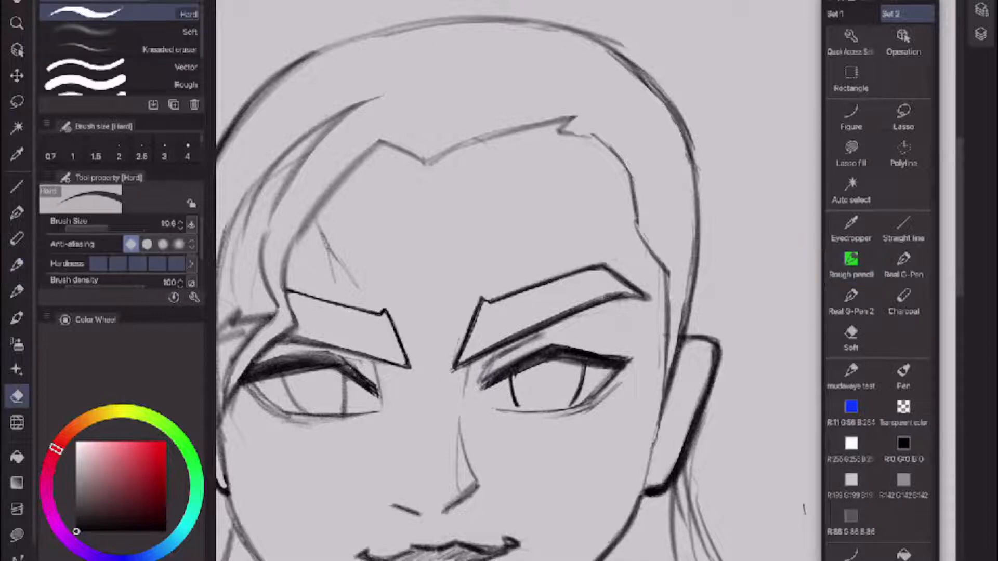
mouse_move(452, 371)
left_mouse_down()
mouse_move(479, 301)
mouse_move(470, 333)
left_mouse_up()
key("p")
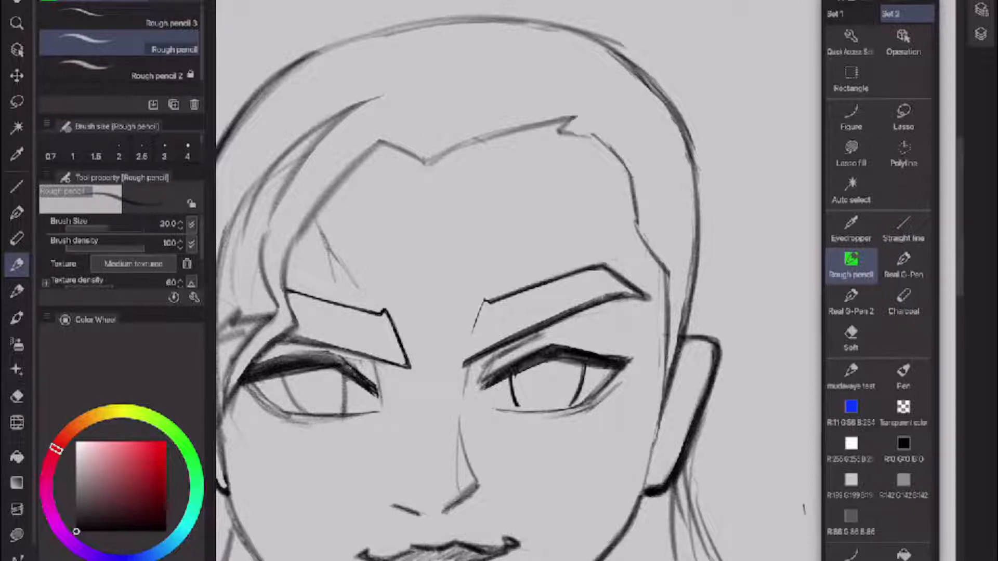
left_click_drag(483, 299, 447, 381)
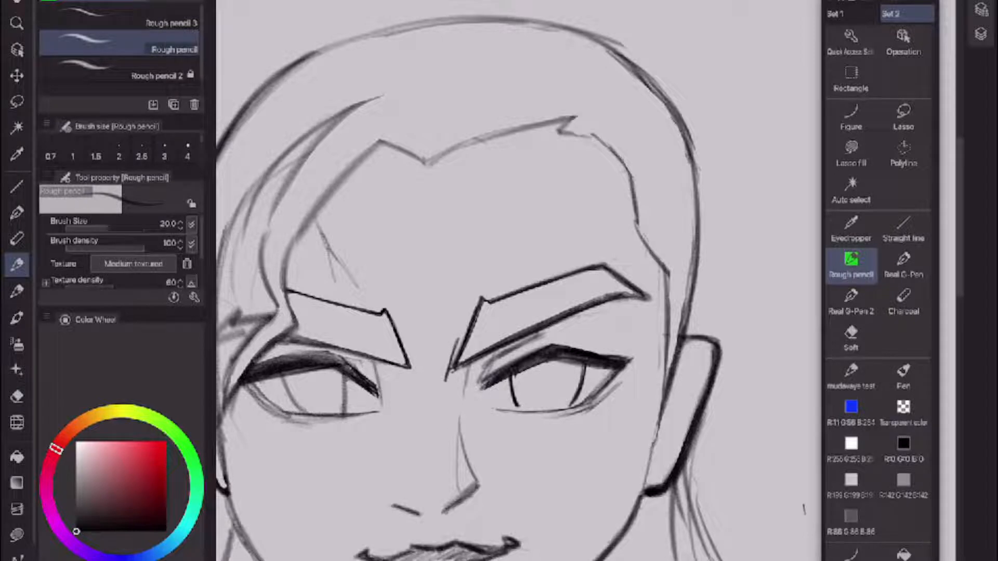
key("e")
left_click_drag(459, 340, 446, 381)
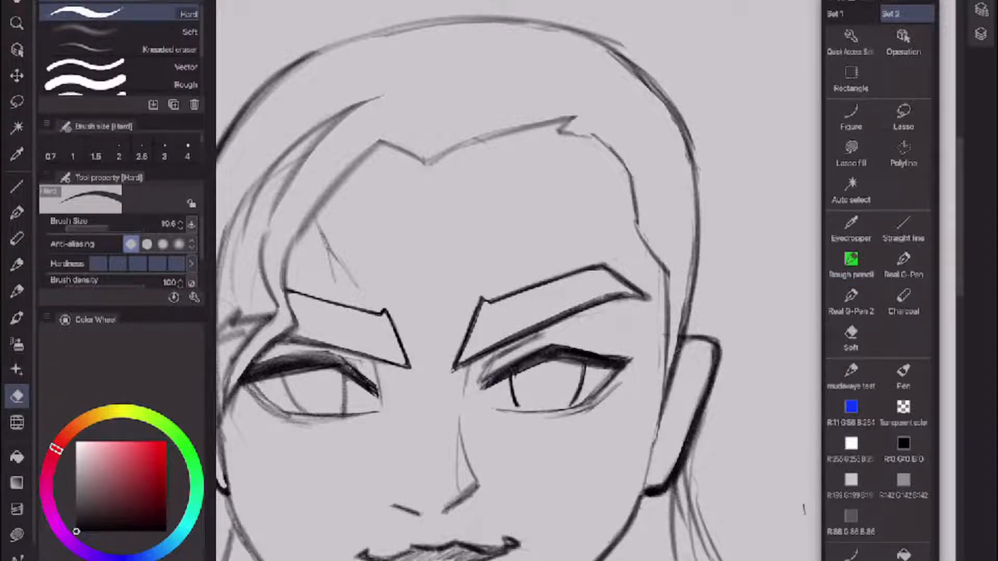
- Sketch a faint short vertical line below the inner end of each eyebrow to mark the sides of the nose bridge
key("p")
left_click_drag(401, 367, 404, 401)
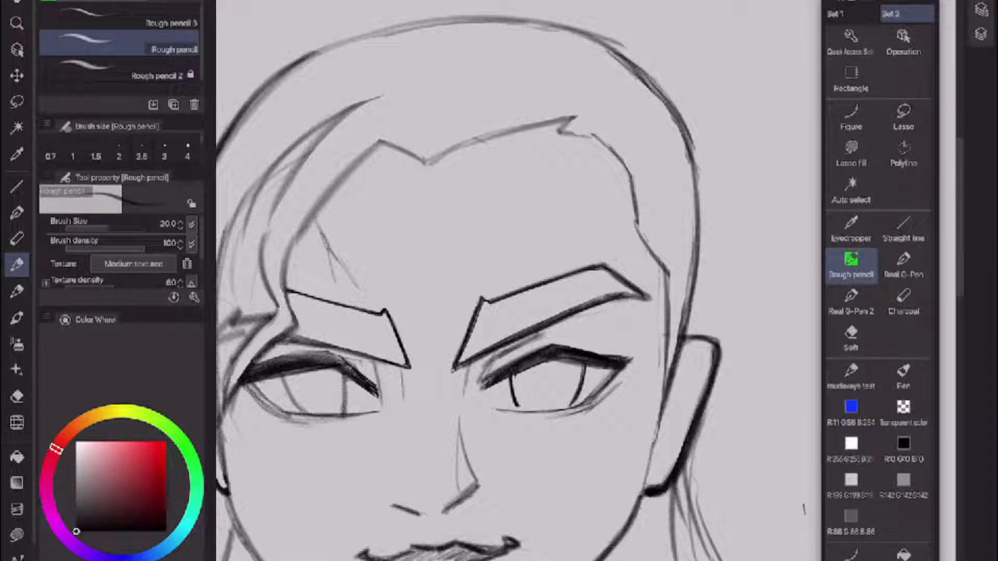
left_click_drag(463, 378, 465, 407)
- Thin the upper lip line near the character's left mouth corner with the Hard eraser
scroll(561, 322, "down", 3)
scroll(520, 292, "up", 1)
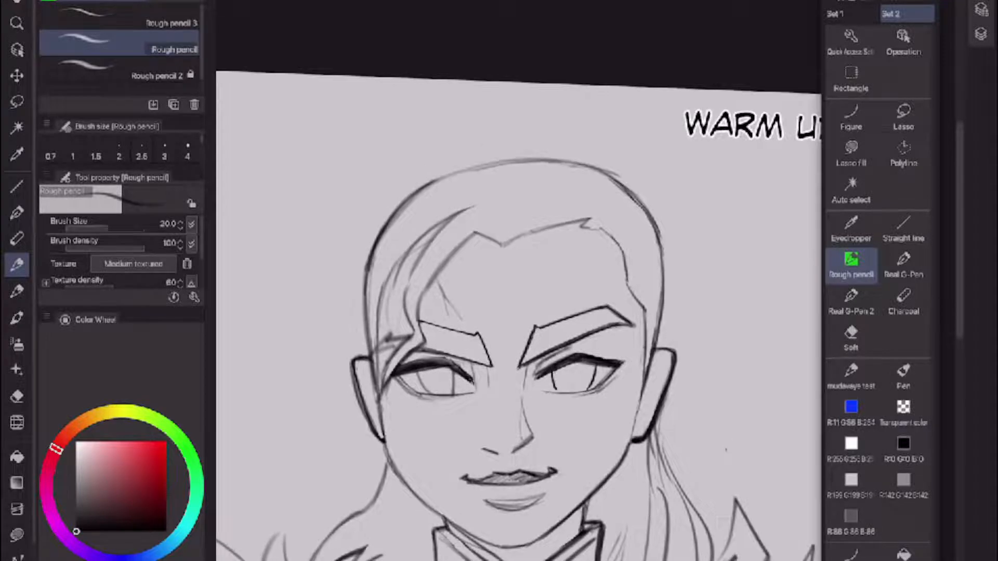
scroll(603, 364, "up", 2)
key("e")
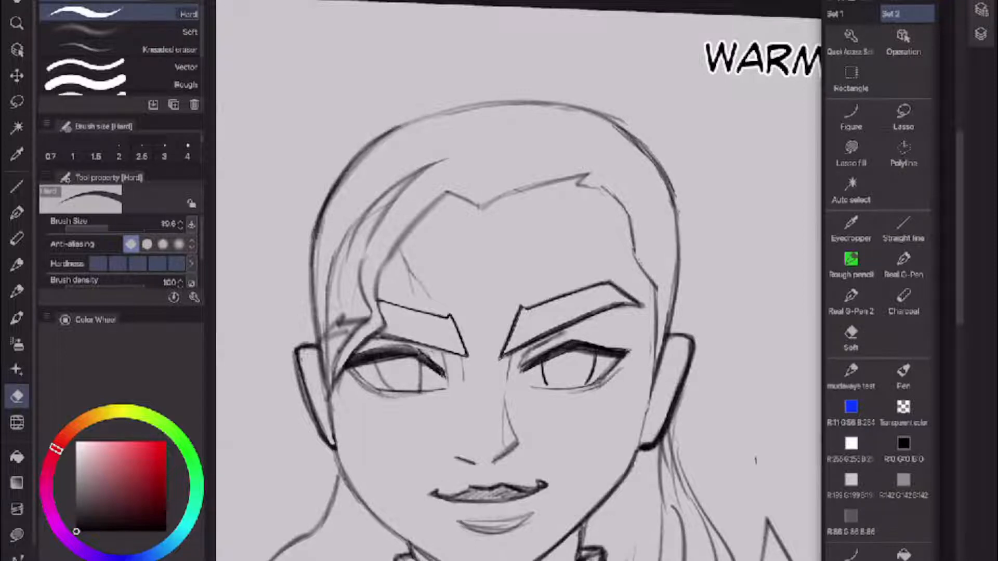
mouse_move(517, 489)
left_mouse_down()
mouse_move(544, 490)
mouse_move(540, 481)
left_mouse_up()
scroll(520, 291, "down", 5)
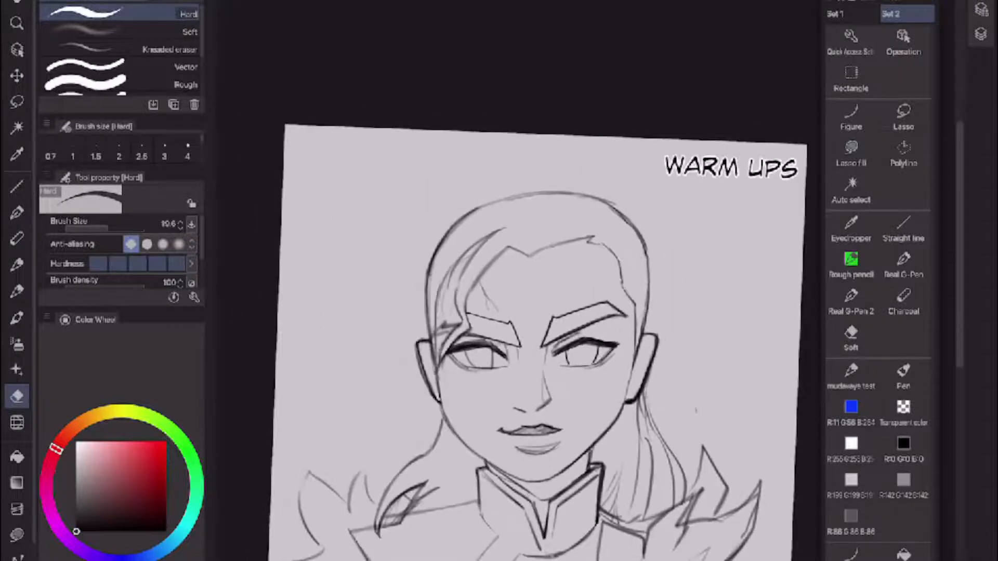
scroll(520, 291, "up", 2)
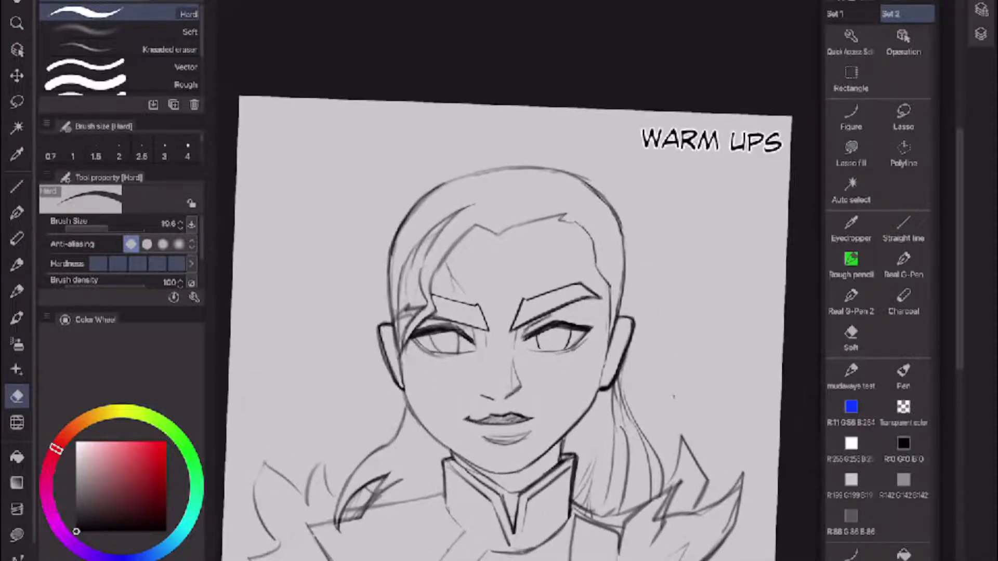
- Sketch faint strokes beside the character's left mouth corner and a small arrow pointing down toward the head beside the WARM UPS title
scroll(489, 328, "up", 1)
key("p")
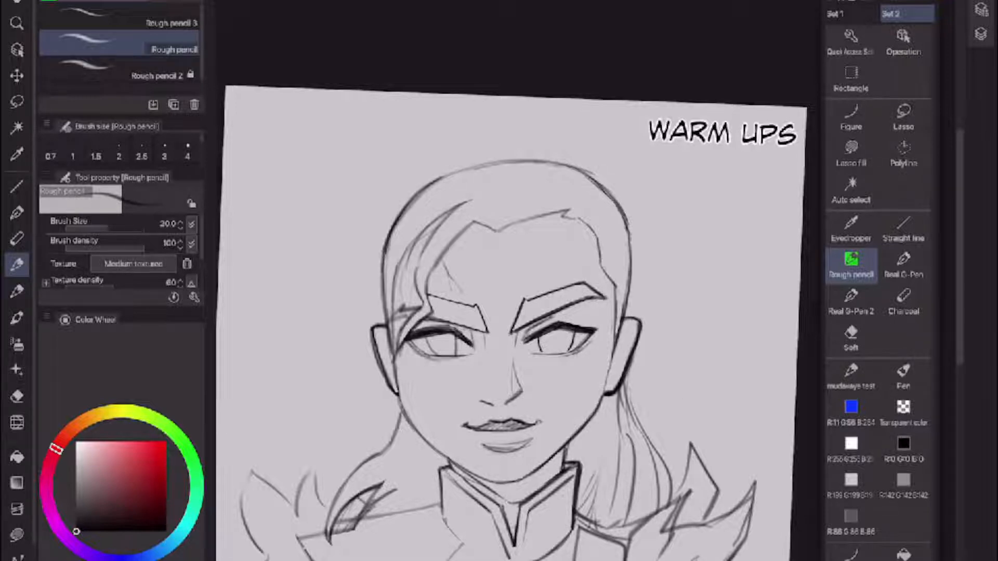
left_click_drag(550, 419, 561, 418)
left_click_drag(659, 152, 650, 175)
mouse_move(621, 120)
left_mouse_down()
mouse_move(607, 152)
mouse_move(651, 174)
left_mouse_up()
key("e")
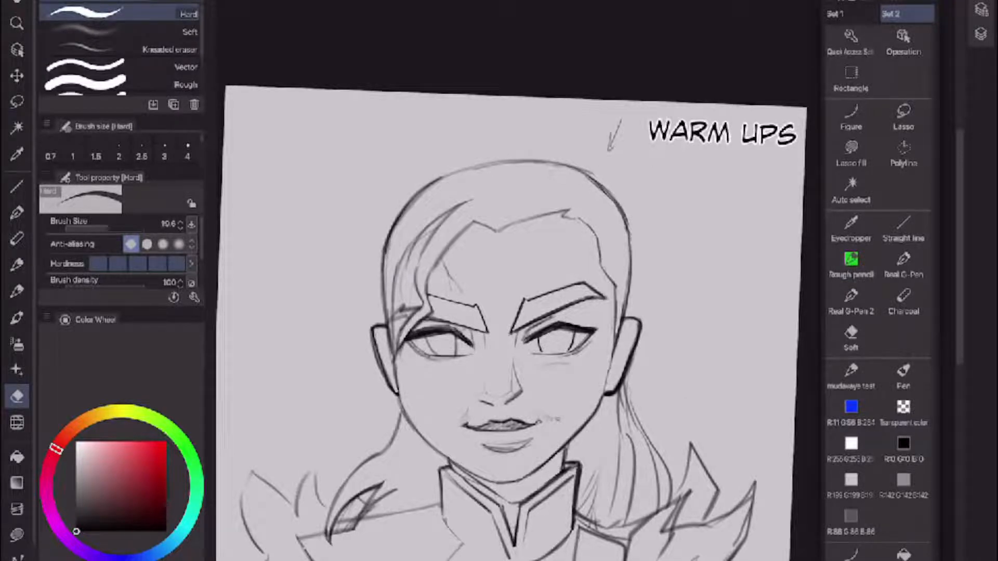
key("p")
left_click_drag(661, 317, 658, 370)
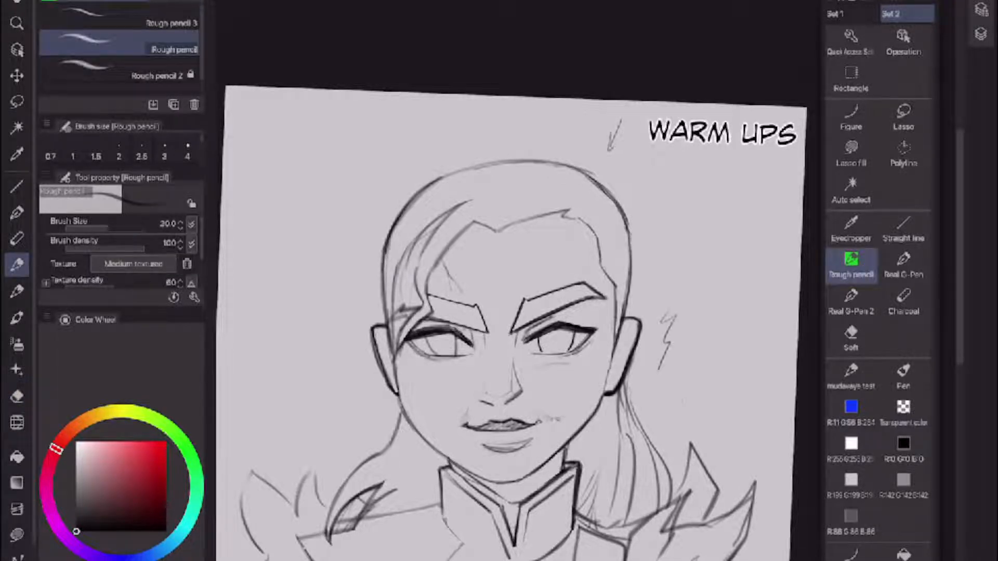
key("ctrl+z")
- Sketch a faint contour line down the character's right cheek toward the chin with Rough pencil
key("e")
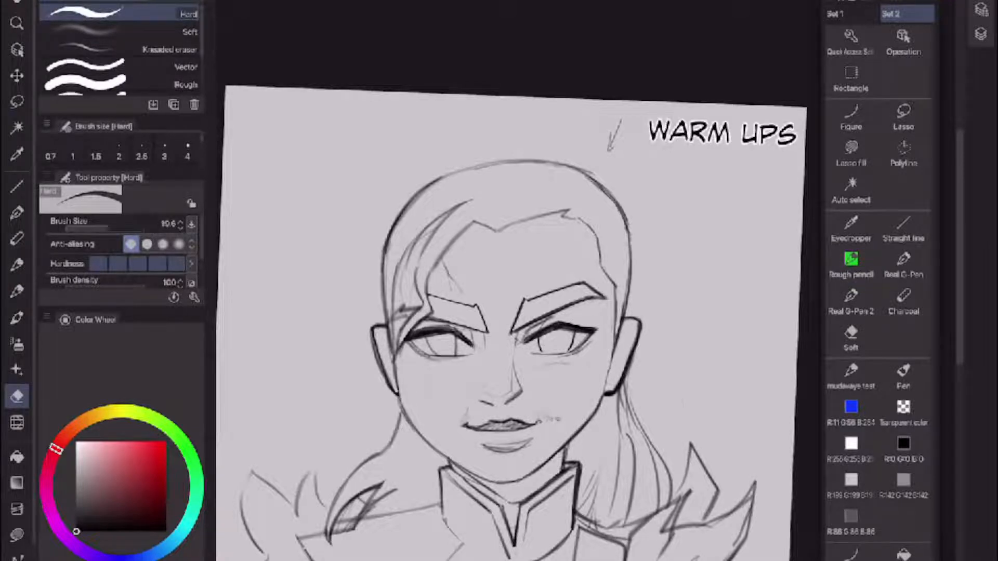
key("p")
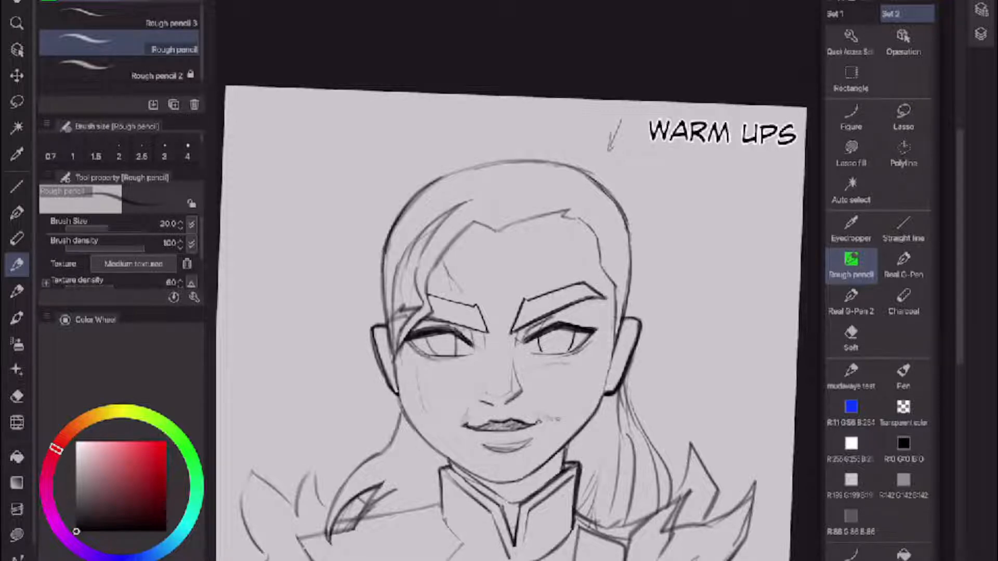
left_click_drag(420, 399, 463, 466)
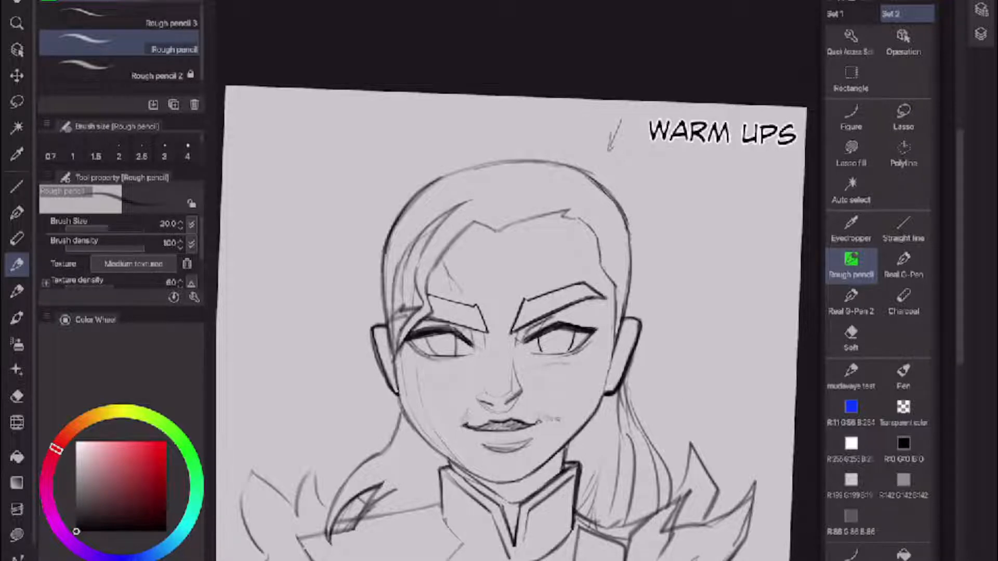
mouse_move(603, 172)
left_mouse_down()
mouse_move(566, 253)
mouse_move(592, 262)
left_mouse_up()
key("ctrl+z")
- Add faint contour strokes on the character's left cheek in front of the ear, and inner lines inside that ear
left_click(853, 553)
left_click_drag(603, 375, 595, 394)
left_click_drag(611, 348, 603, 373)
scroll(514, 323, "down", 3)
scroll(515, 322, "up", 5)
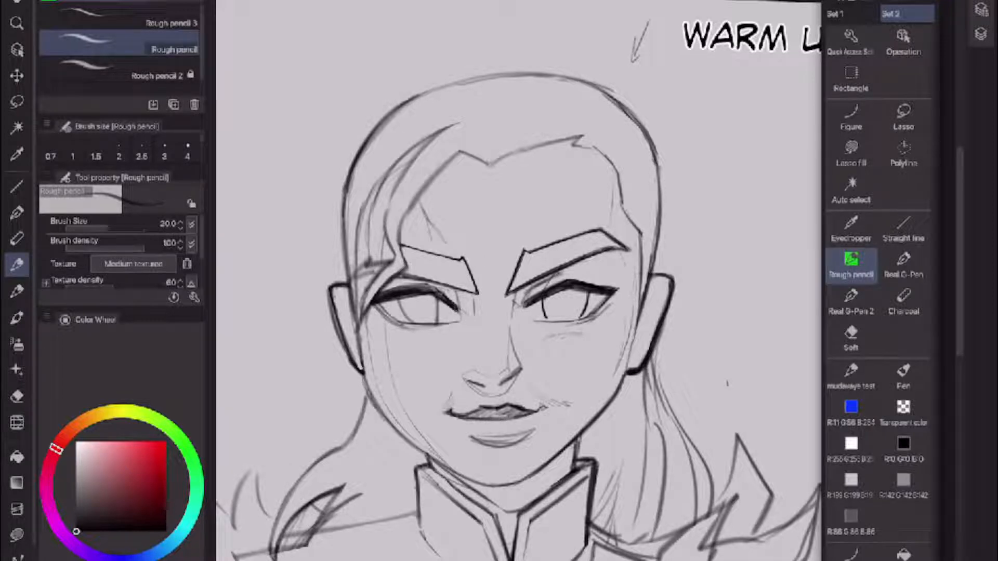
scroll(519, 312, "down", 5)
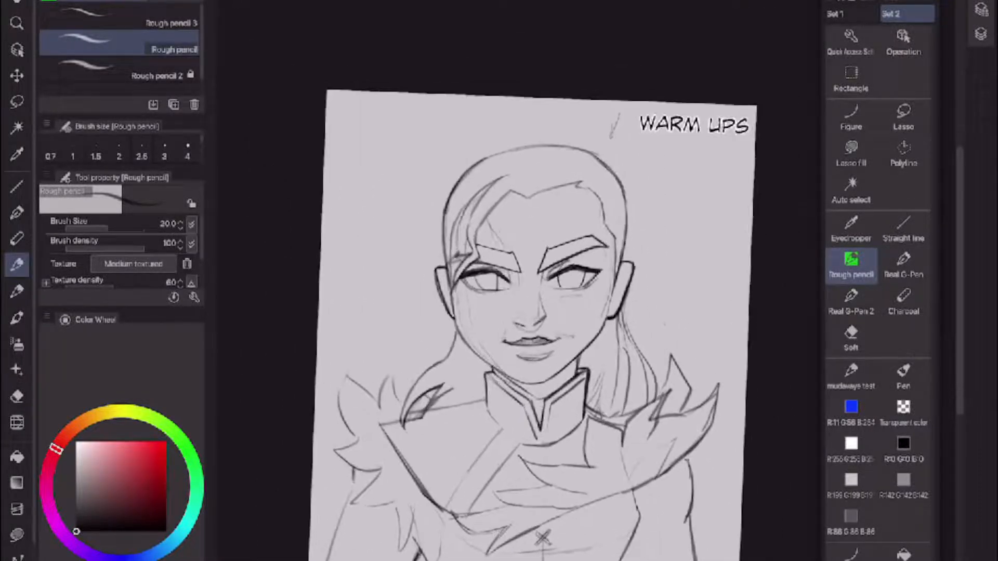
scroll(520, 322, "up", 2)
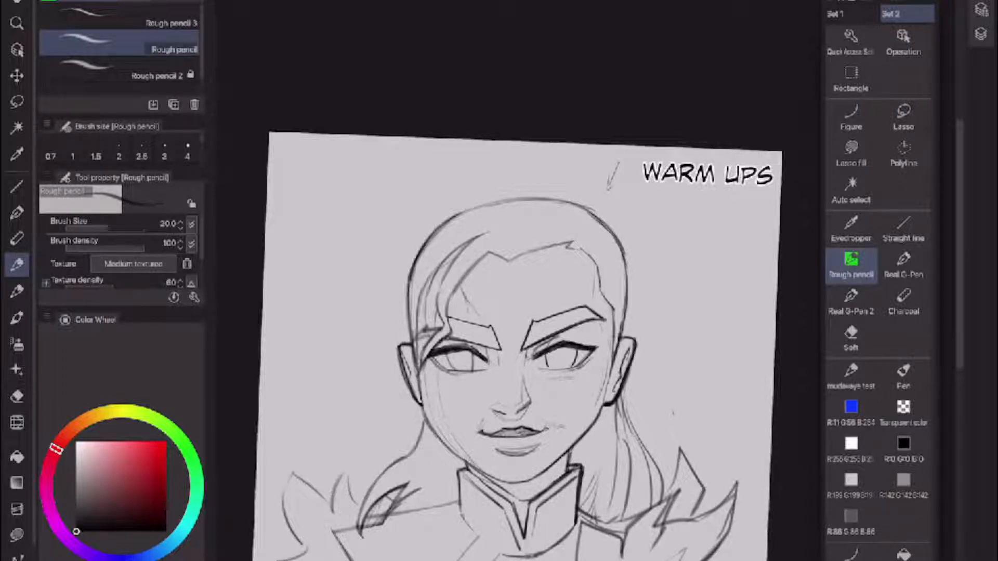
- Sketch short, swept-back hair strands rising from the hairline across the top and both sides of the head with Rough pencil
scroll(587, 354, "down", 3)
scroll(588, 354, "up", 1)
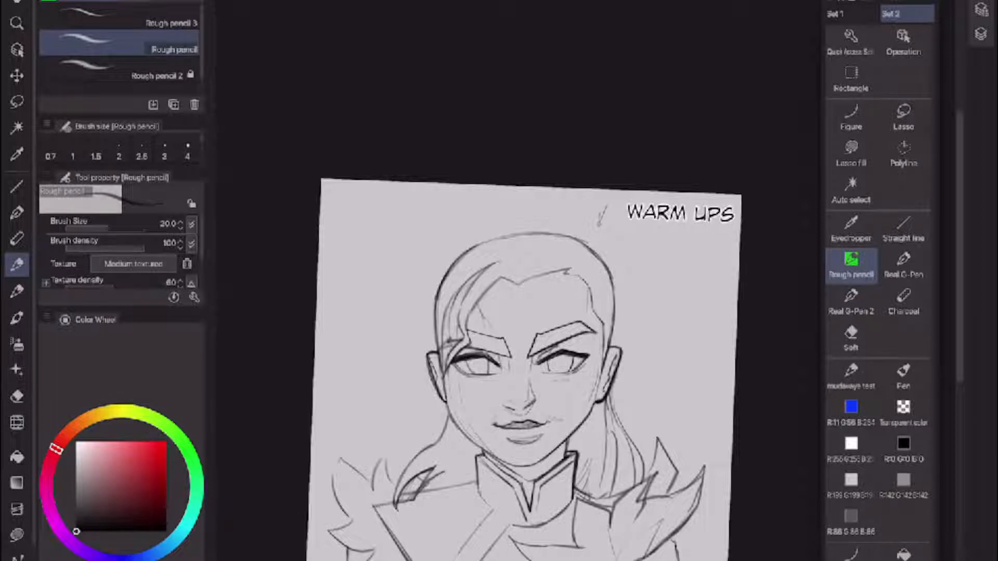
left_click_drag(557, 244, 543, 252)
key("ctrl+z")
left_click_drag(575, 267, 586, 270)
left_click_drag(602, 297, 611, 307)
left_click_drag(465, 259, 489, 254)
key("ctrl+z")
mouse_move(501, 251)
left_mouse_down()
mouse_move(509, 261)
mouse_move(469, 263)
mouse_move(440, 299)
left_mouse_up()
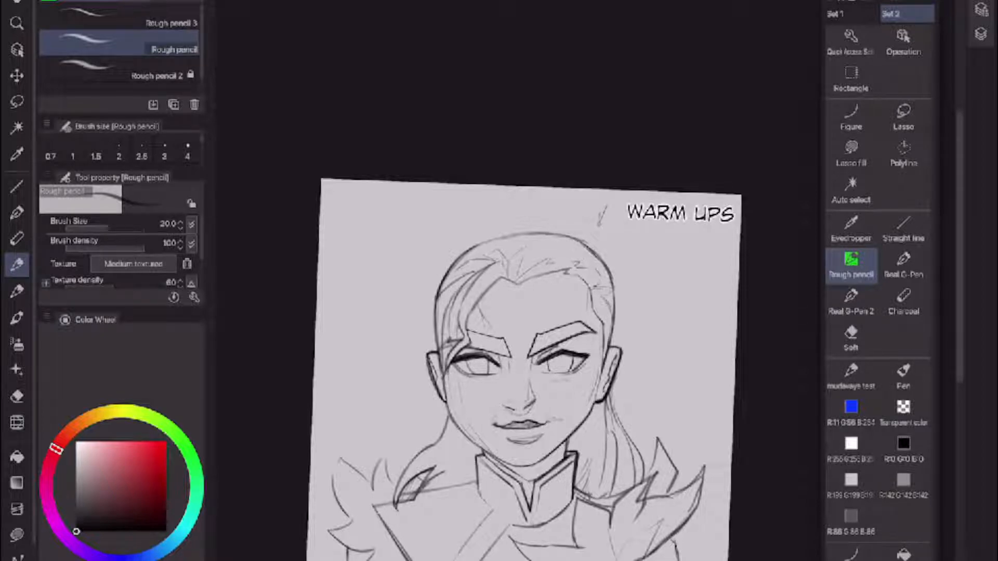
left_click_drag(527, 250, 522, 266)
mouse_move(560, 259)
left_mouse_down()
mouse_move(546, 266)
mouse_move(562, 259)
left_mouse_up()
- Add a curved strand to the hair falling over the character's right shoulder
left_click_drag(413, 472, 401, 486)
key("ctrl+z")
left_click_drag(434, 451, 405, 472)
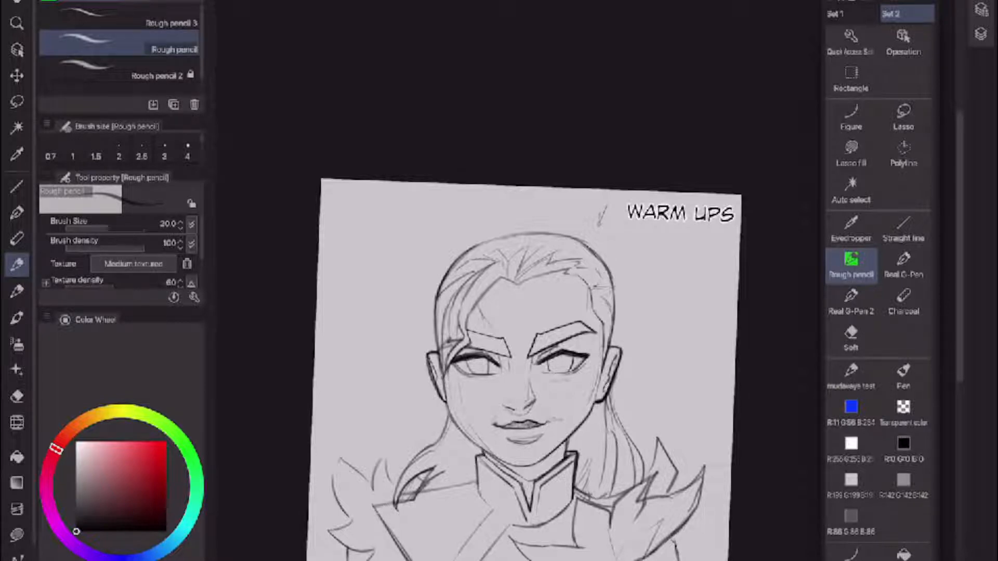
- Erase and redraw the outer strands of the hair hanging behind the character's left ear down to the shoulder
key("e")
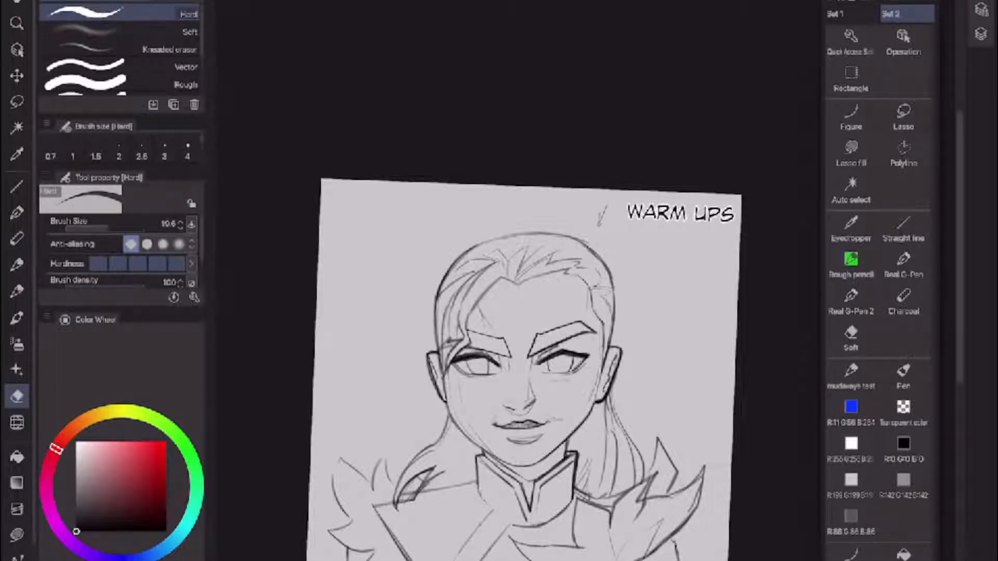
mouse_move(606, 414)
left_mouse_down()
mouse_move(606, 430)
mouse_move(606, 415)
left_mouse_up()
key("p")
mouse_move(604, 412)
left_mouse_down()
mouse_move(624, 448)
mouse_move(627, 486)
left_mouse_up()
left_click_drag(633, 452, 628, 486)
key("e")
key("p")
key("e")
left_click_drag(630, 445, 635, 475)
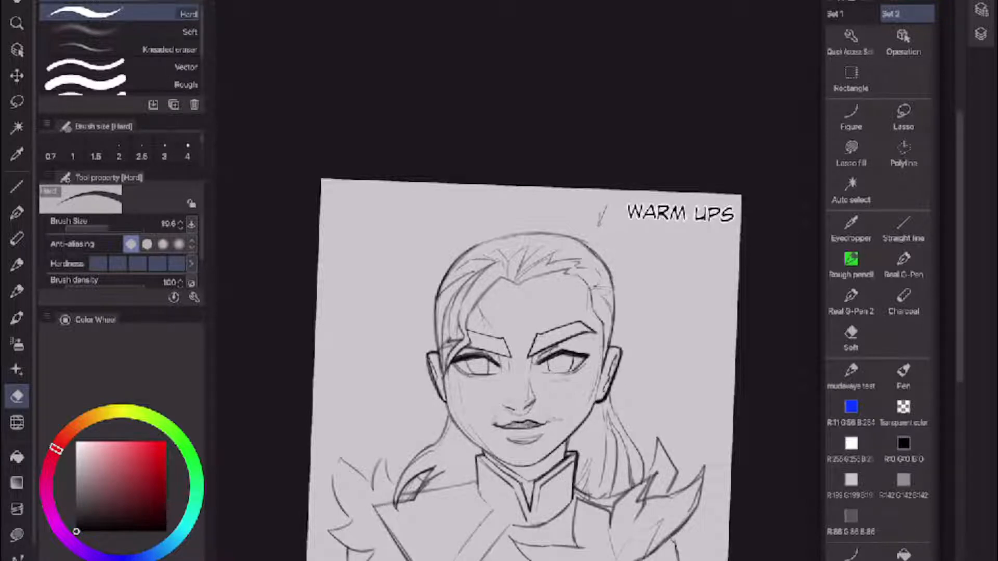
- Clean up the feathered collar on the character's left shoulder, erasing the overlapping lines between the feathers with the Hard eraser
scroll(674, 299, "down", 3)
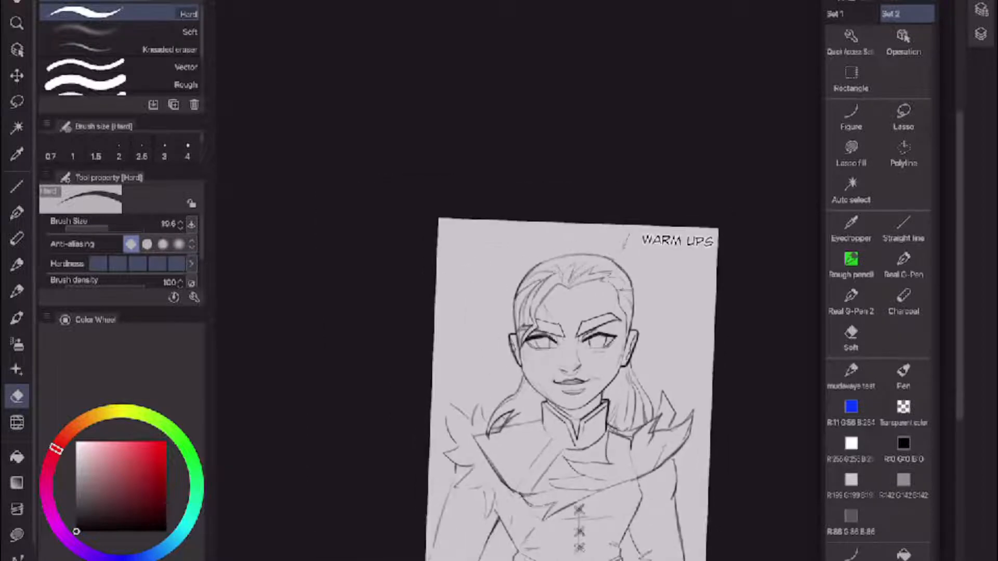
scroll(697, 343, "up", 3)
key("p")
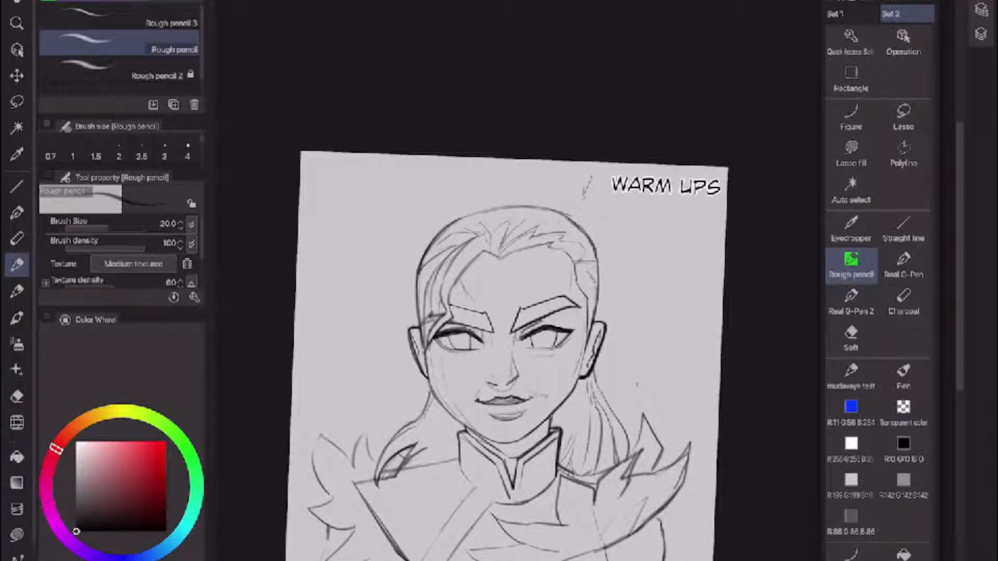
mouse_move(647, 464)
left_mouse_down()
mouse_move(638, 480)
mouse_move(642, 463)
left_mouse_up()
key("e")
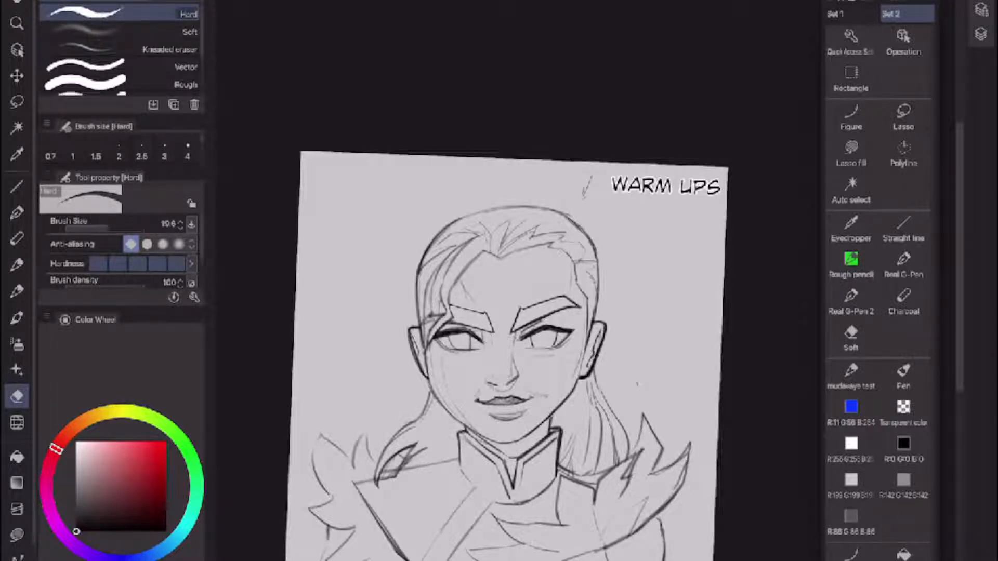
left_click_drag(621, 496, 632, 453)
left_click_drag(688, 455, 673, 490)
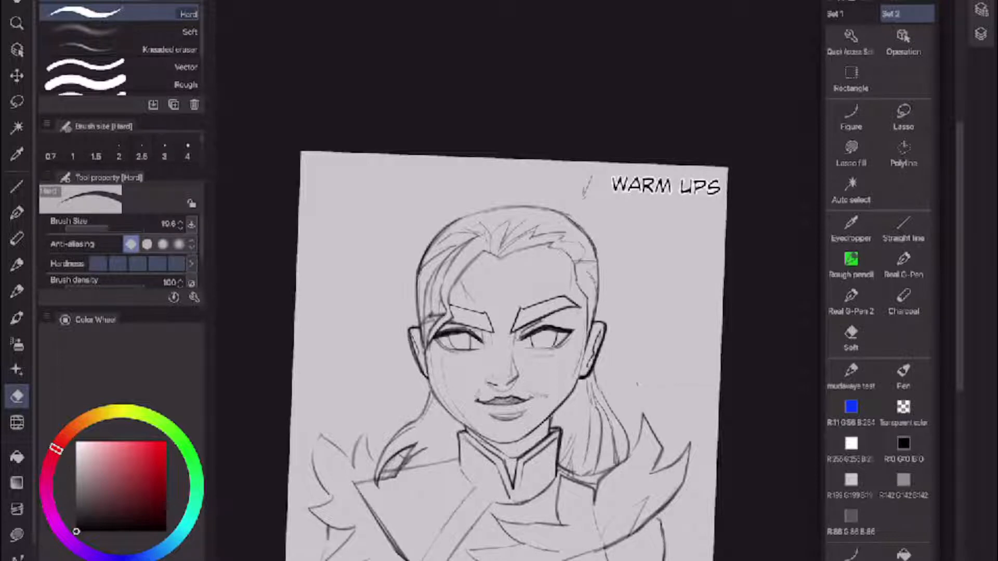
- Erase and redraw the cape's fold line at the character's right side of the chest as one clean edge
scroll(499, 333, "down", 3)
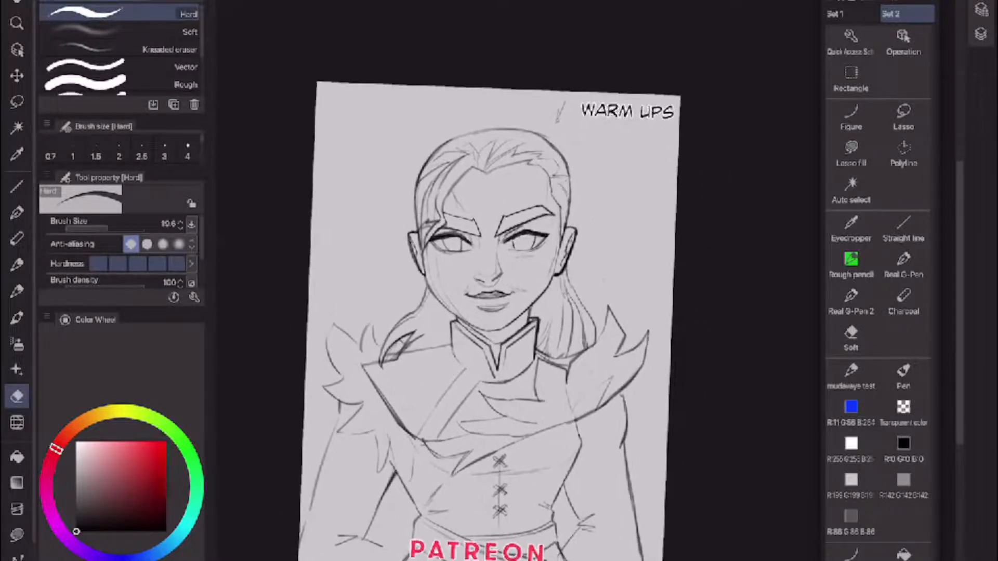
scroll(478, 323, "down", 1)
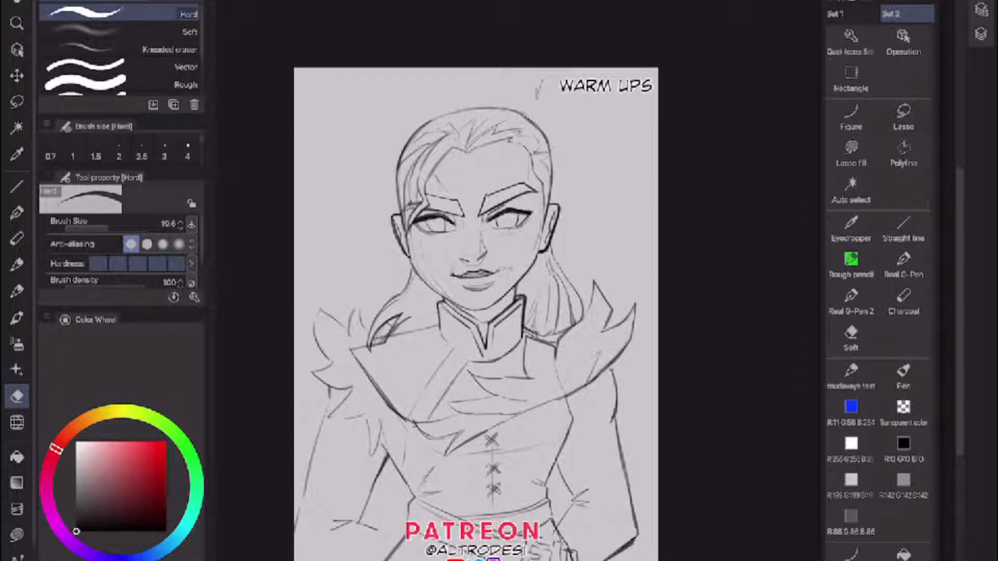
key("p")
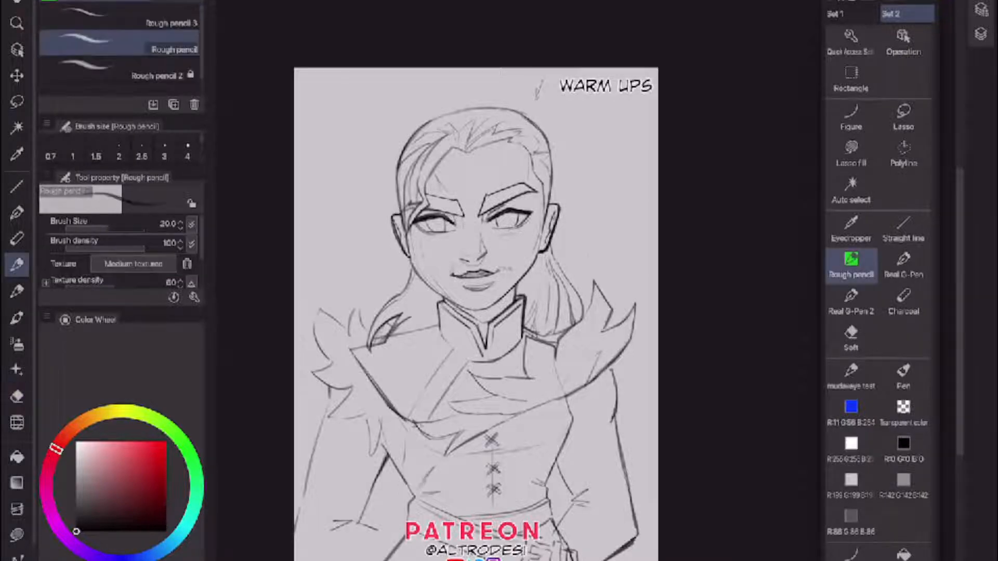
key("e")
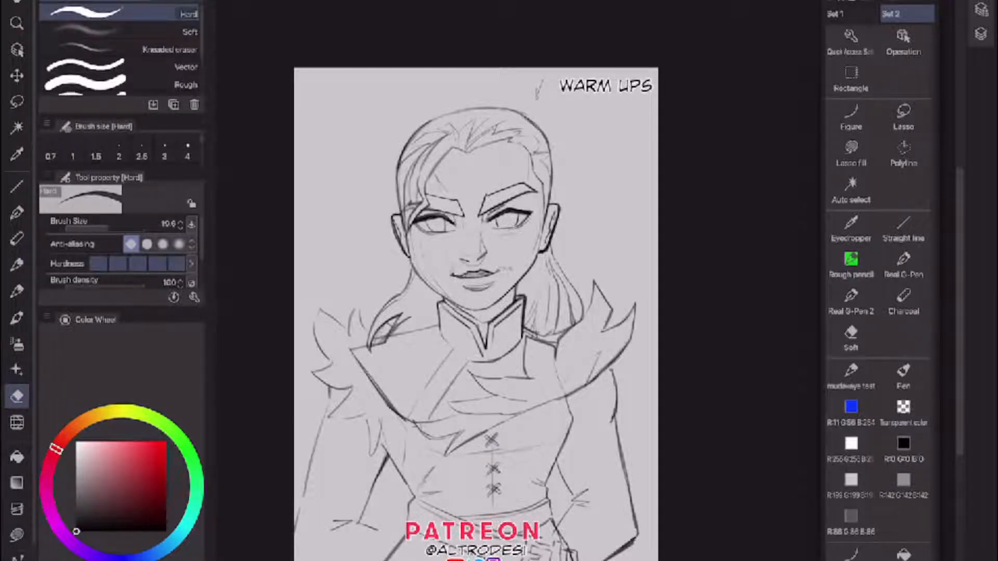
left_click_drag(411, 427, 443, 421)
key("p")
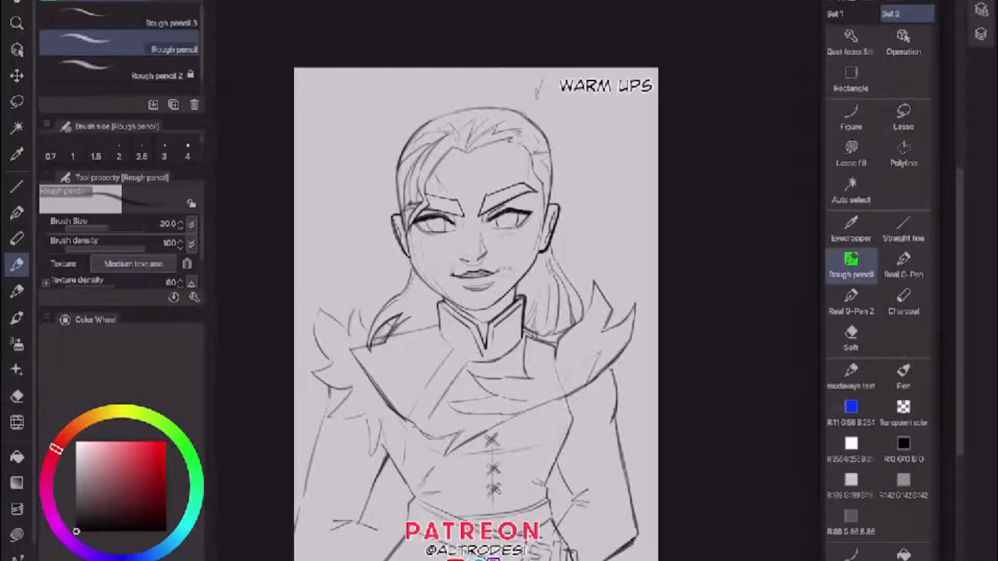
mouse_move(423, 424)
left_mouse_down()
mouse_move(416, 434)
mouse_move(428, 419)
mouse_move(457, 416)
left_mouse_up()
key("e")
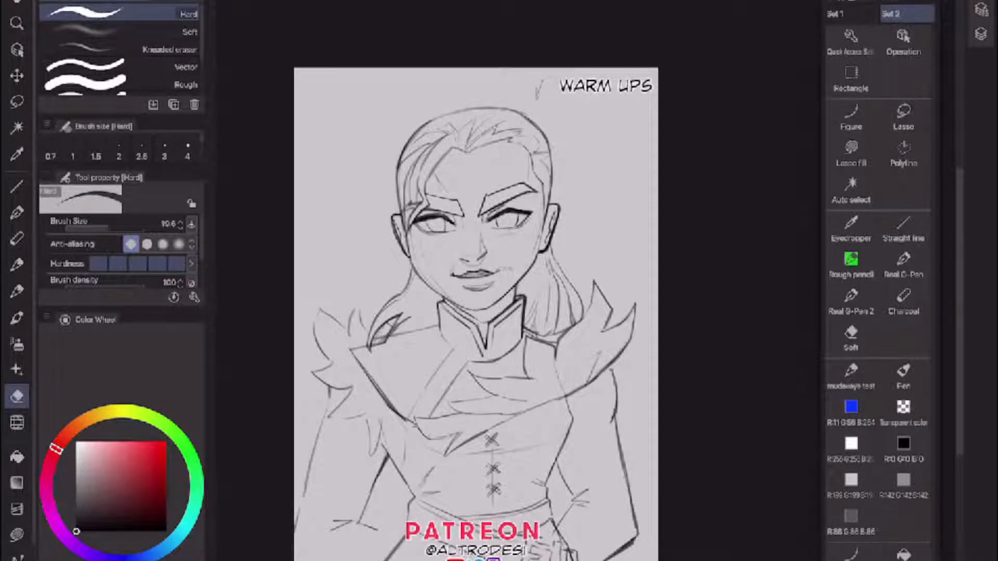
- Redraw the cape's lower edge from the chest lacing toward the character's left arm as a darker, cleaner line
left_click(851, 264)
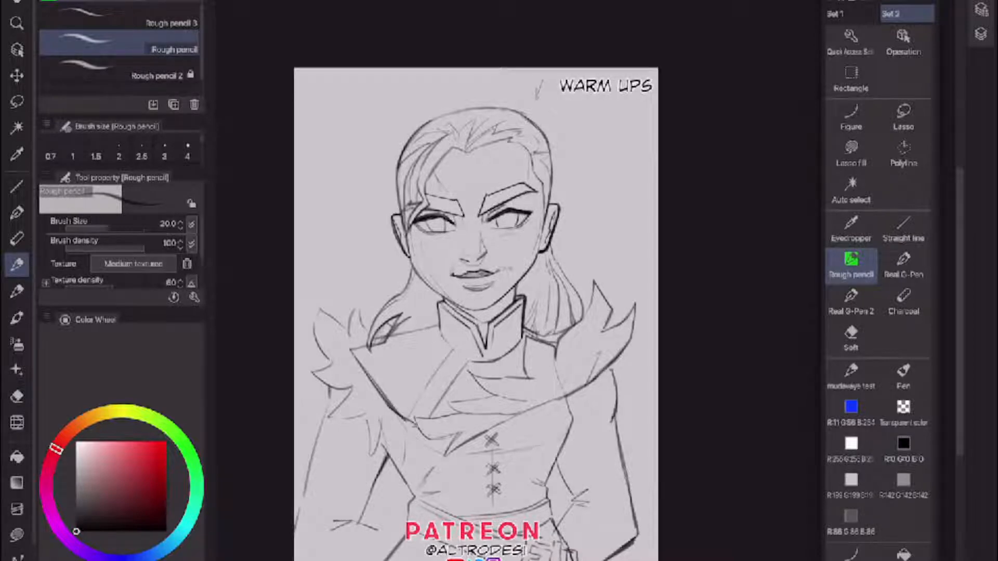
key("e")
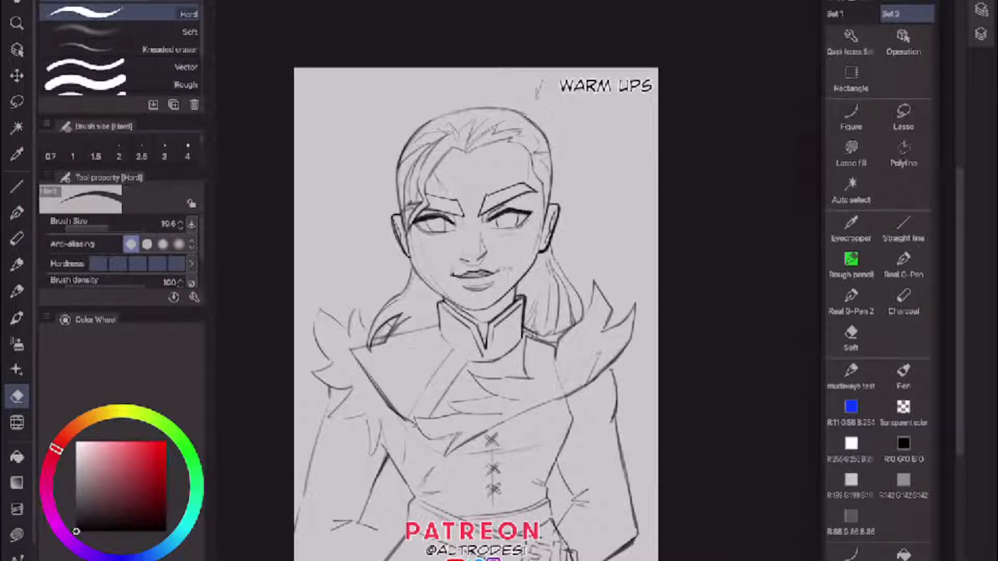
key("p")
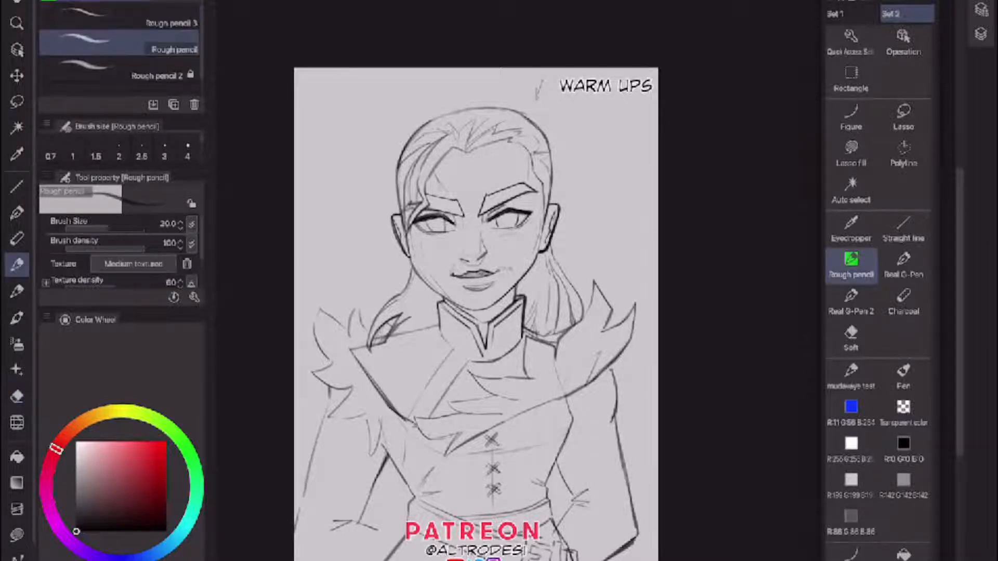
left_click_drag(499, 425, 559, 398)
key("e")
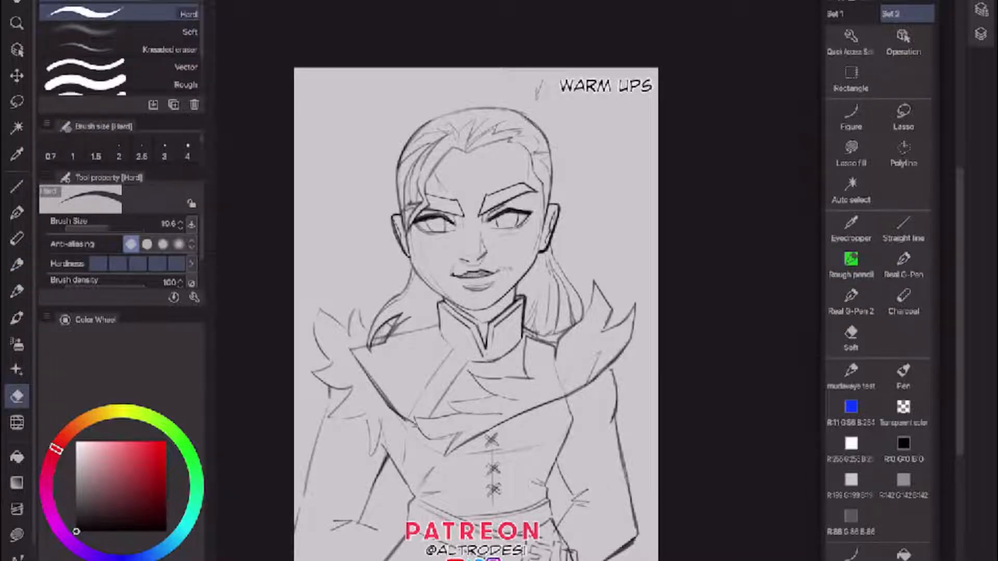
key("p")
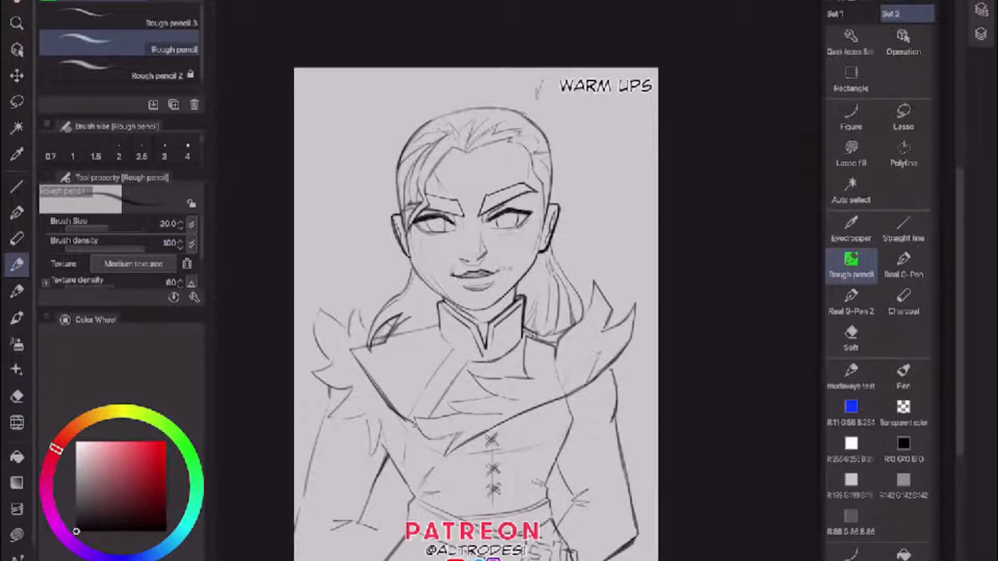
key("e")
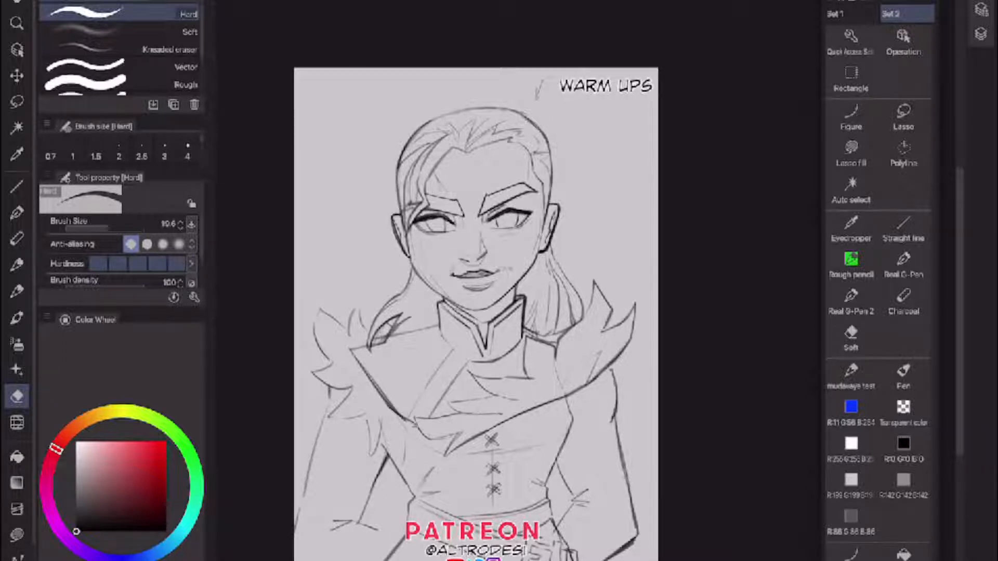
- Redraw the shoulder line beside the collar and the outer contour of the character's left upper arm with Rough pencil
left_click(851, 264)
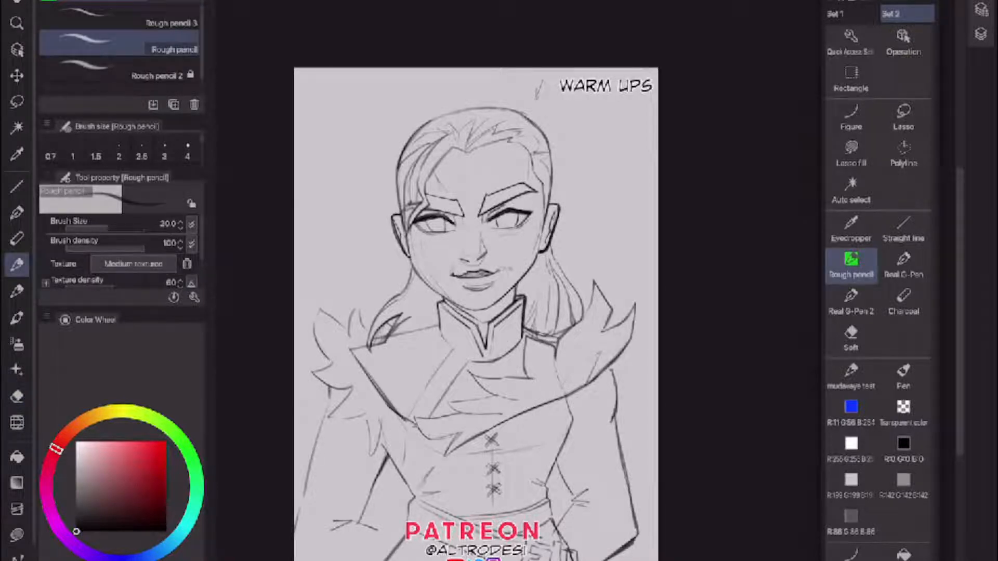
left_click_drag(544, 334, 565, 340)
left_click_drag(614, 364, 619, 414)
key("e")
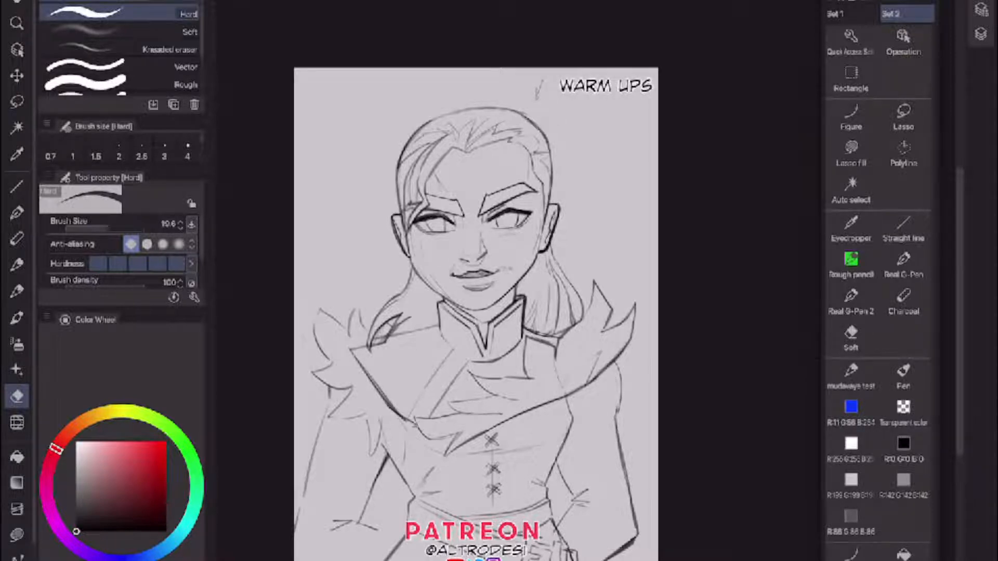
- Thicken the outer outline of the character's left arm down to the elbow with Rough pencil 2
key("p")
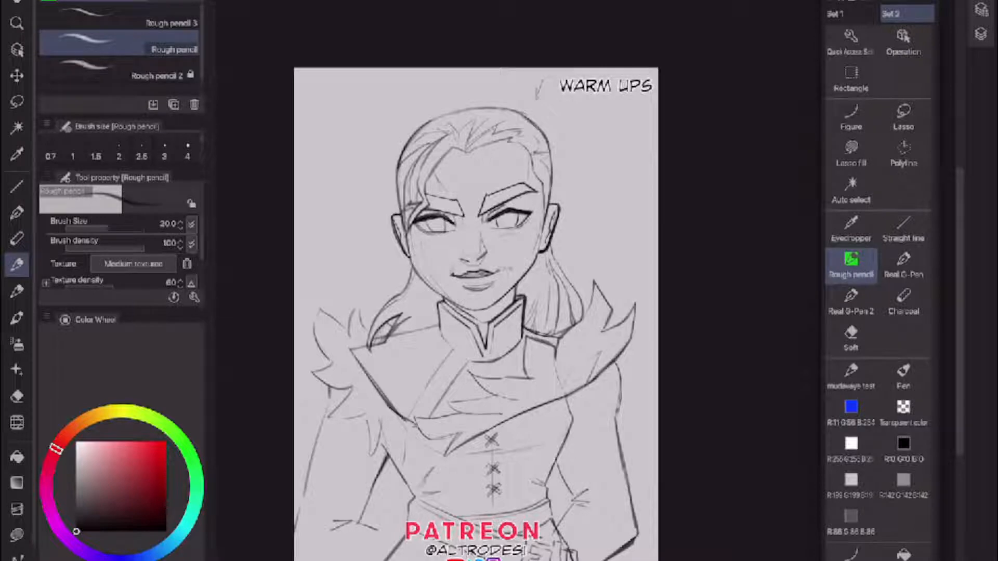
left_click(119, 69)
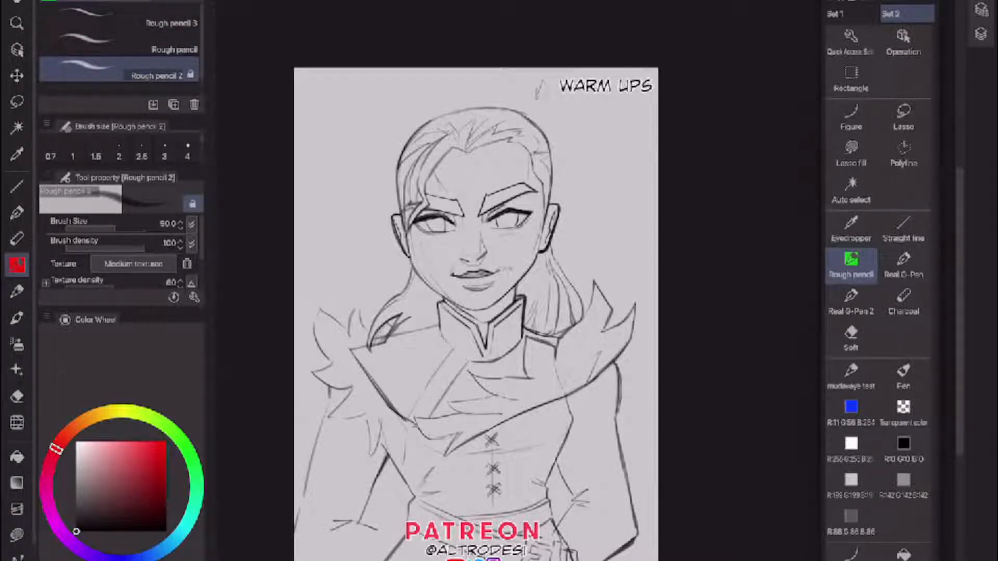
left_click_drag(618, 408, 629, 481)
left_click_drag(625, 445, 638, 532)
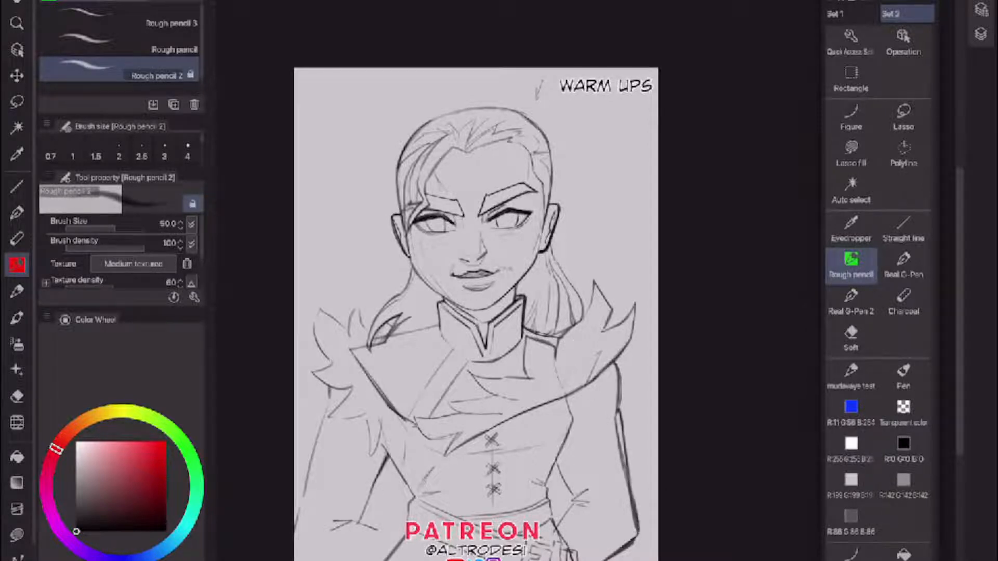
- Clean up the outer outline of the character's left arm above the elbow with the Hard eraser
key("e")
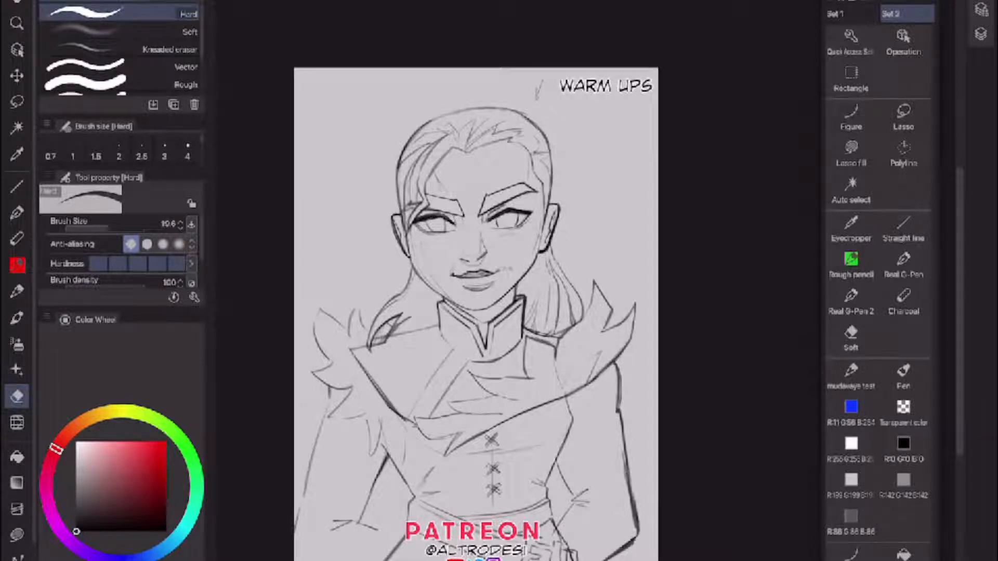
left_click_drag(624, 456, 627, 489)
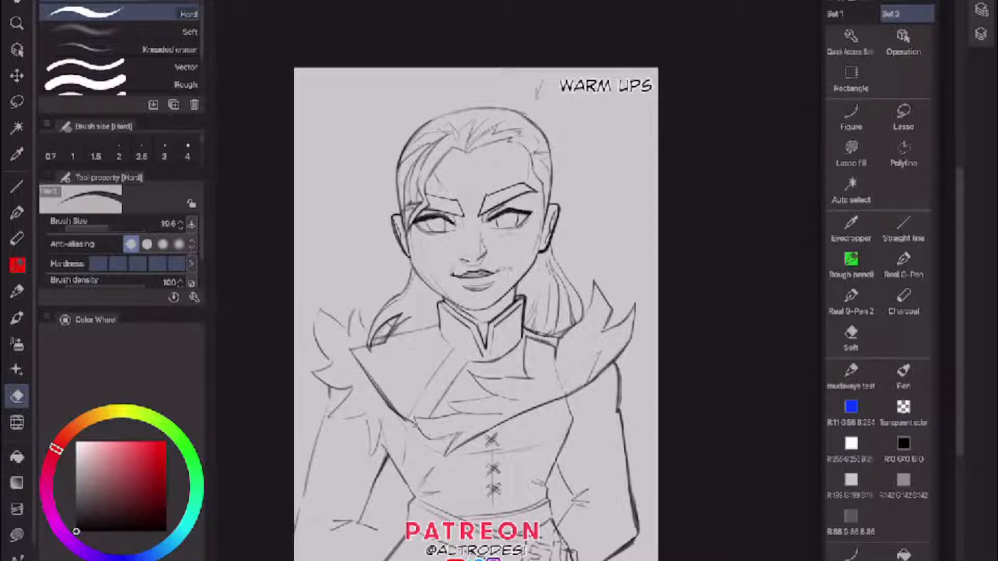
- Erase and redraw the tip of the hair strand at the character's right temple as a sharper line with Rough pencil 2
scroll(417, 90, "up", 2)
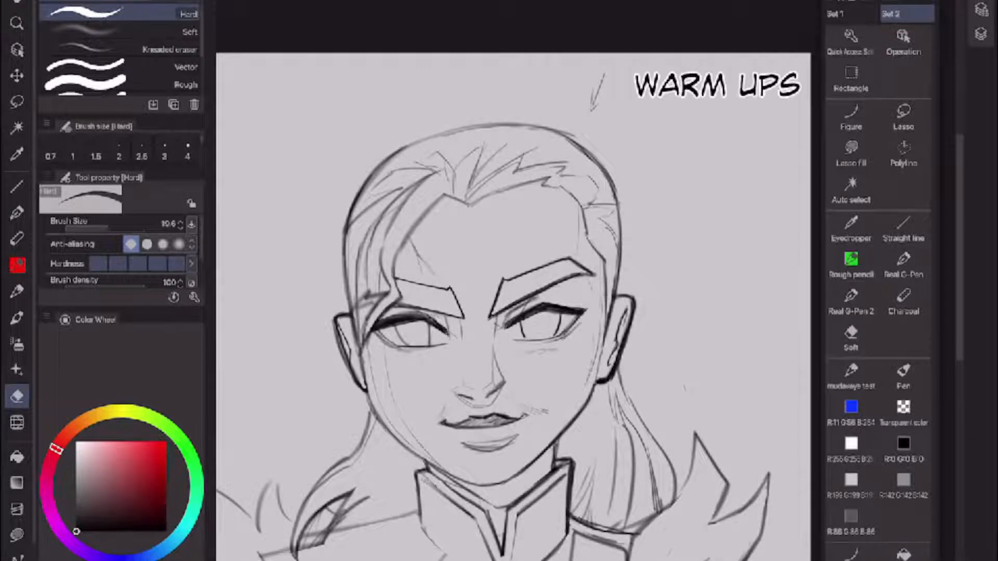
left_click(851, 265)
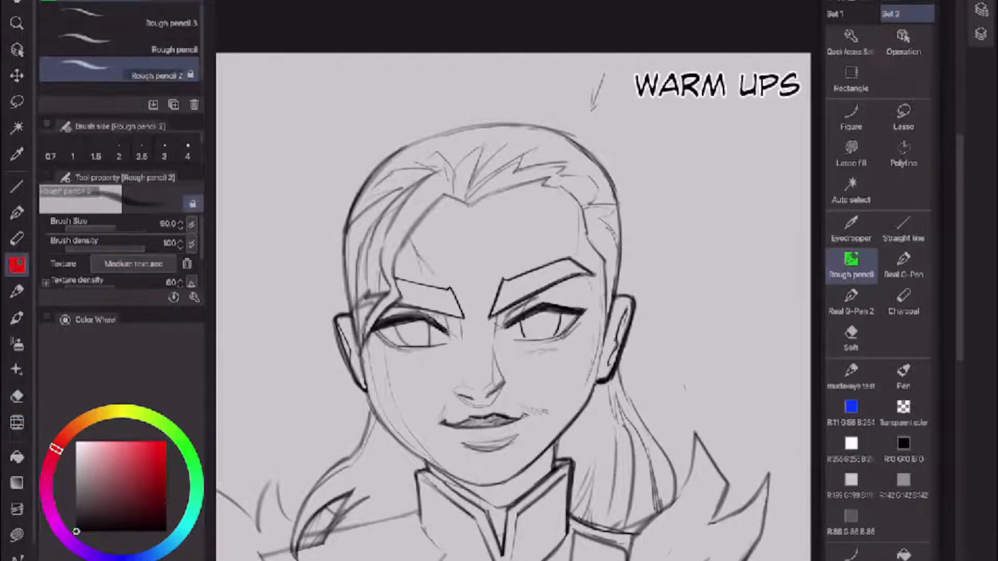
key("e")
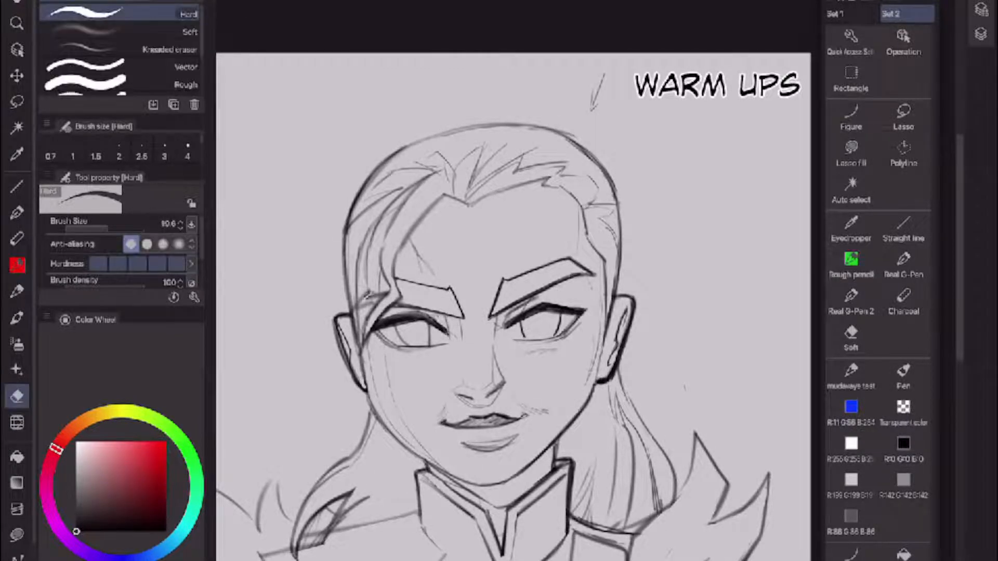
mouse_move(379, 301)
left_mouse_down()
mouse_move(386, 293)
mouse_move(356, 305)
mouse_move(375, 286)
left_mouse_up()
key("p")
left_click_drag(378, 300, 357, 309)
- Examine the line work of the face, hair and collar both close up and at full-figure scale
scroll(514, 306, "down", 4)
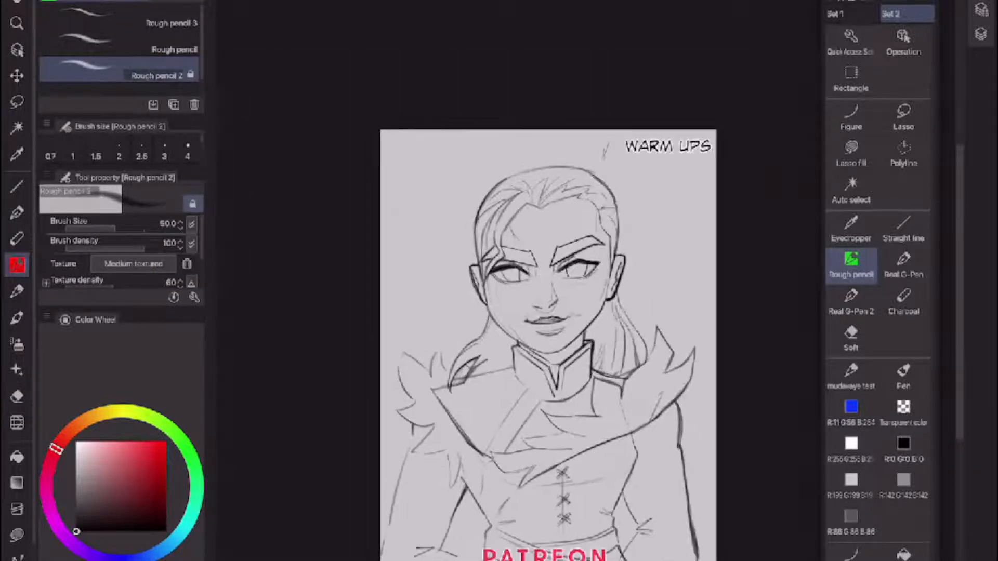
scroll(513, 306, "up", 2)
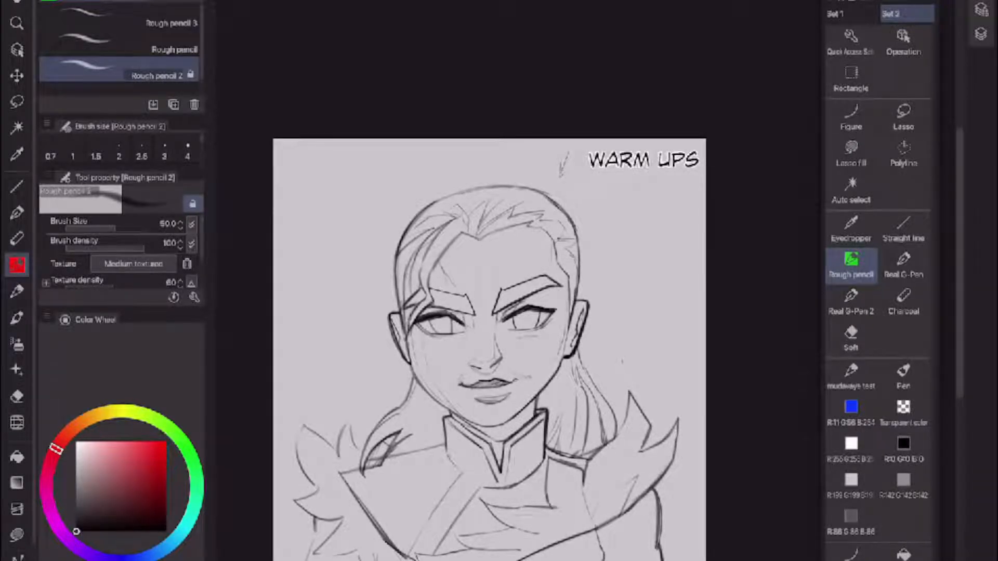
scroll(512, 270, "up", 2)
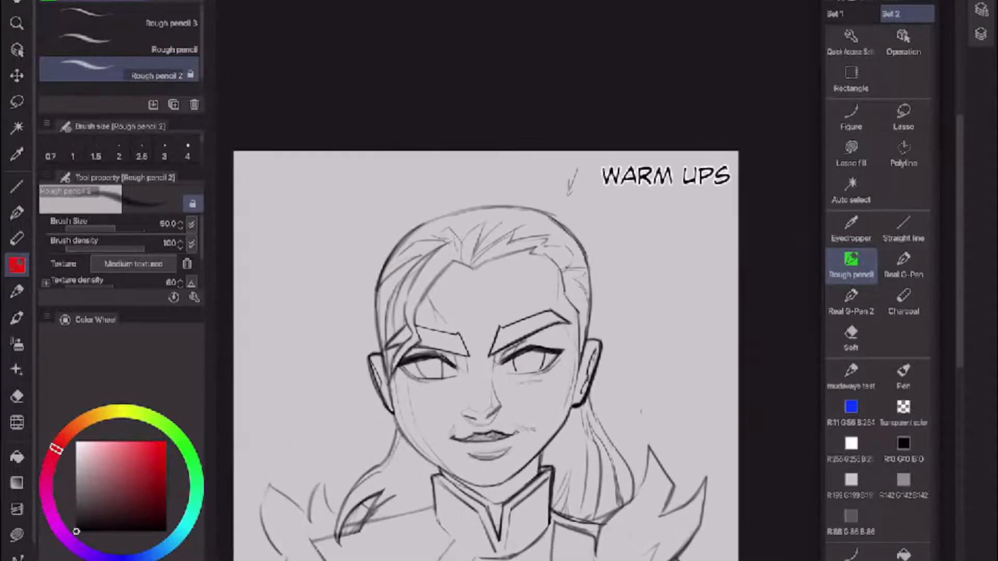
scroll(520, 338, "up", 1)
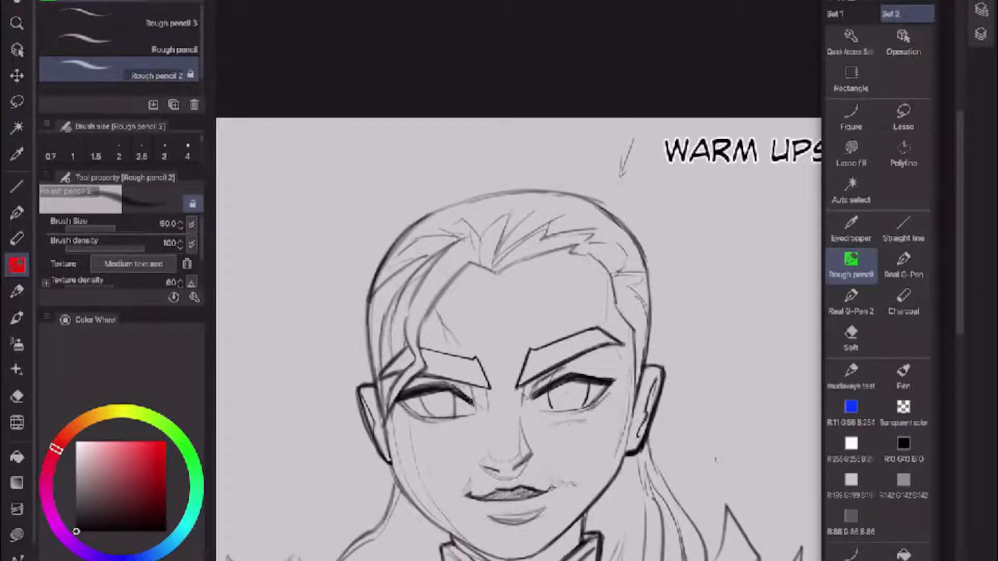
scroll(520, 338, "down", 3)
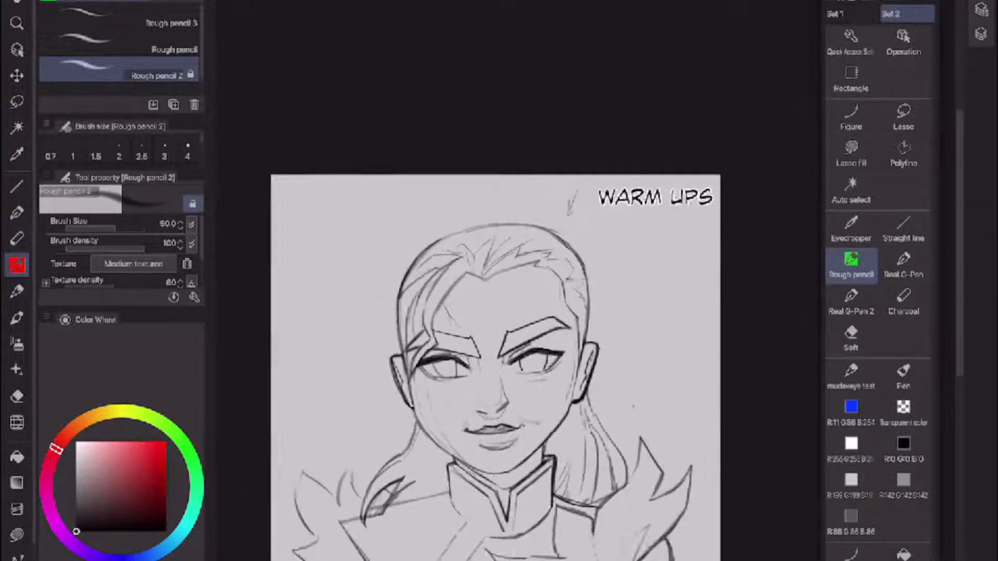
scroll(519, 338, "up", 3)
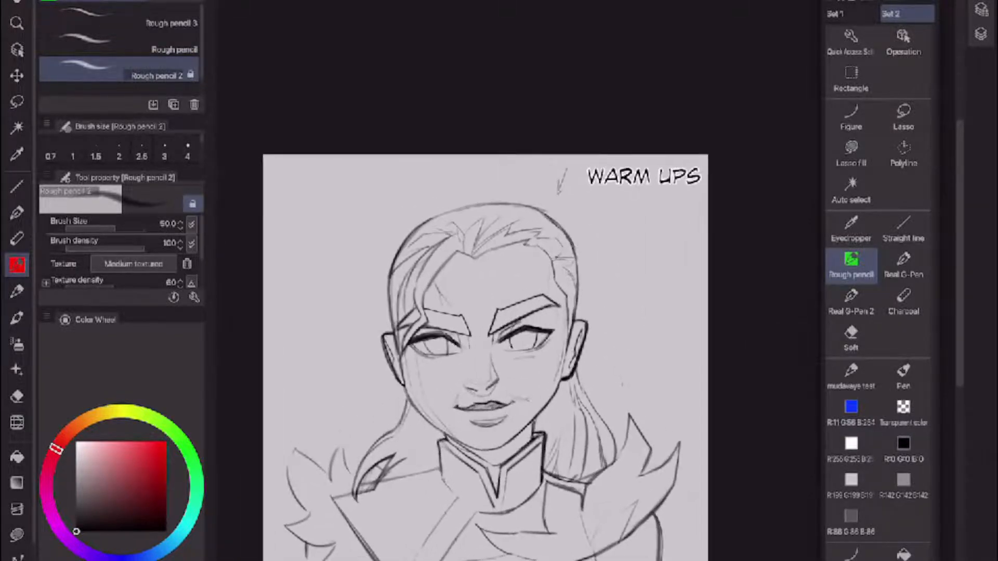
key("e")
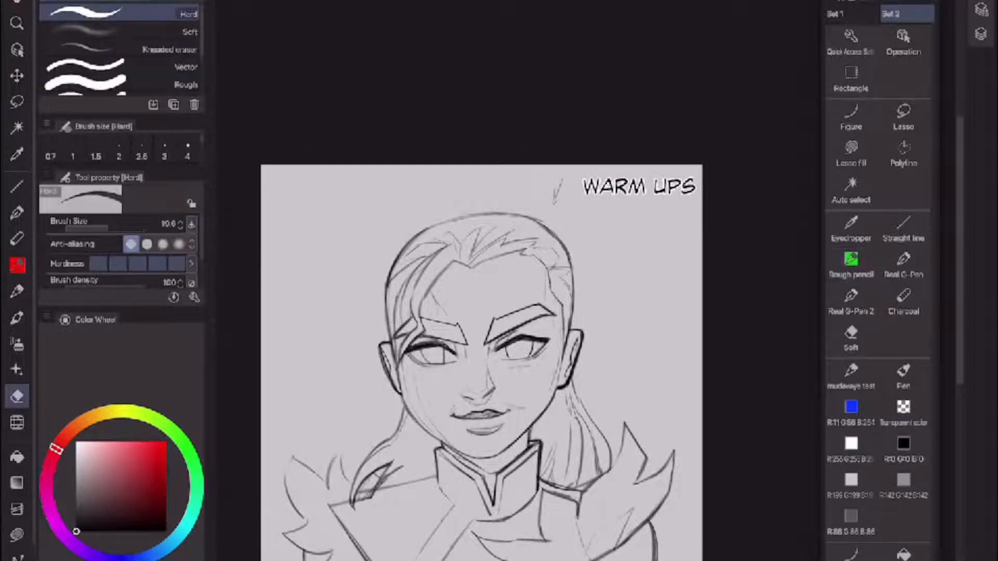
key("p")
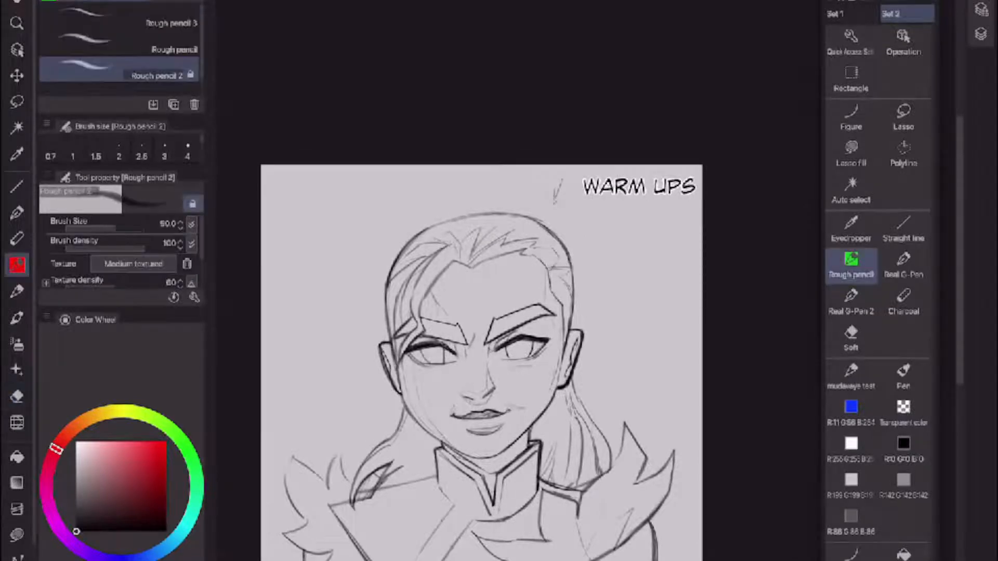
scroll(546, 276, "down", 3)
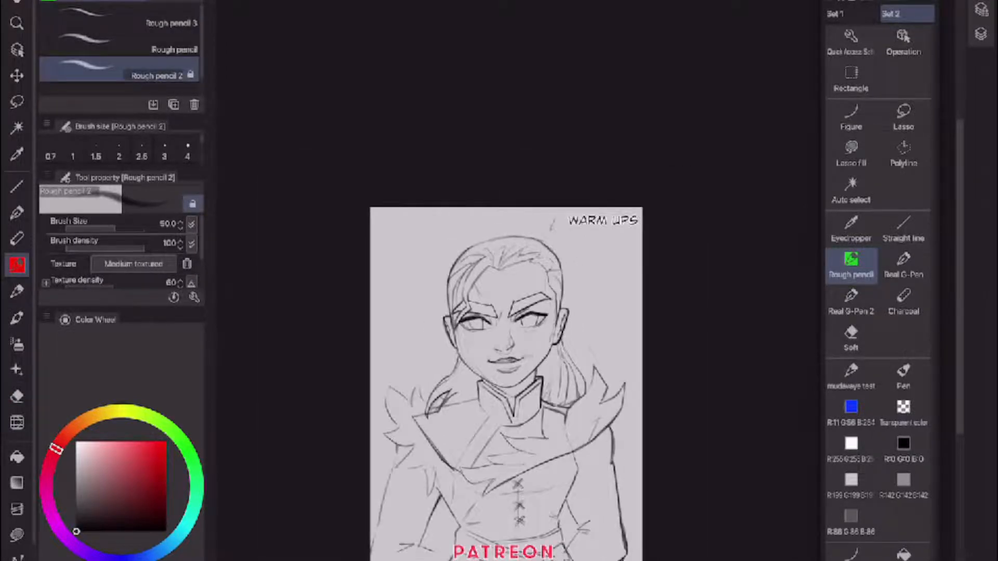
scroll(676, 494, "up", 3)
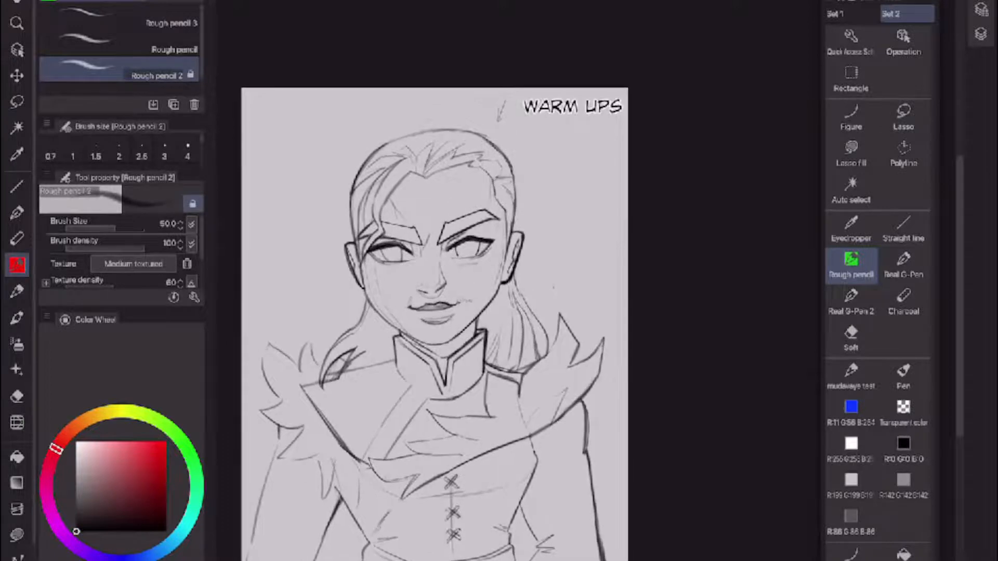
- Erase and redraw the line where the jaw meets the collar on the character's right side
scroll(520, 281, "up", 3)
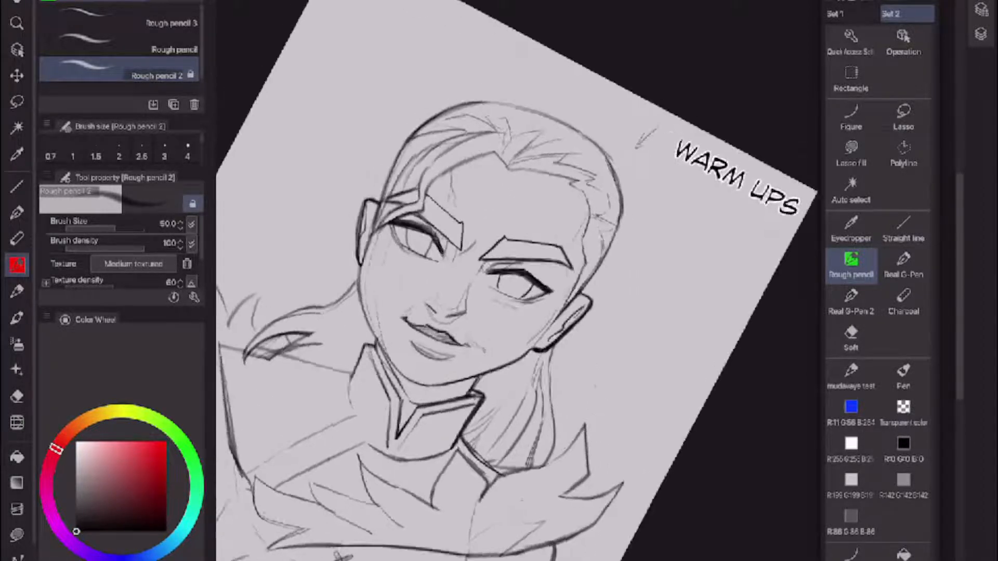
key("e")
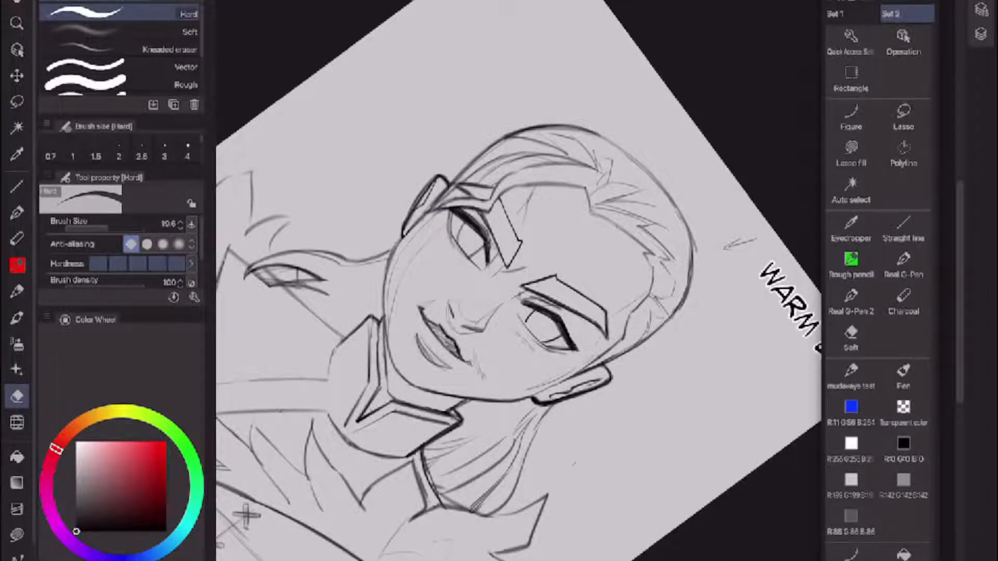
mouse_move(384, 363)
left_mouse_down()
mouse_move(384, 333)
mouse_move(384, 382)
left_mouse_up()
key("p")
left_click_drag(385, 333, 388, 395)
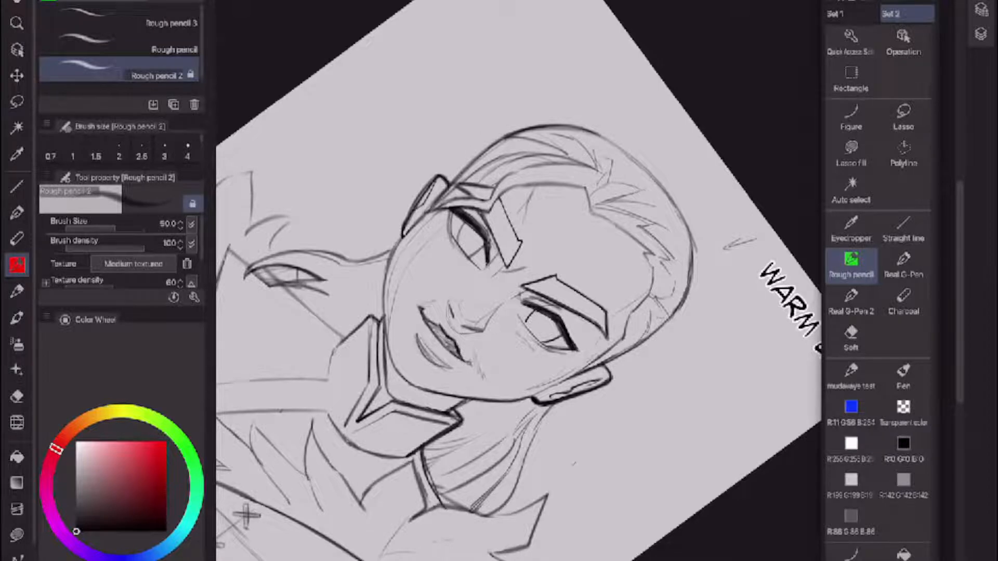
- Erase the leftover sketch line running through the cape below the character's left shoulder
scroll(519, 312, "down", 6)
scroll(518, 333, "up", 4)
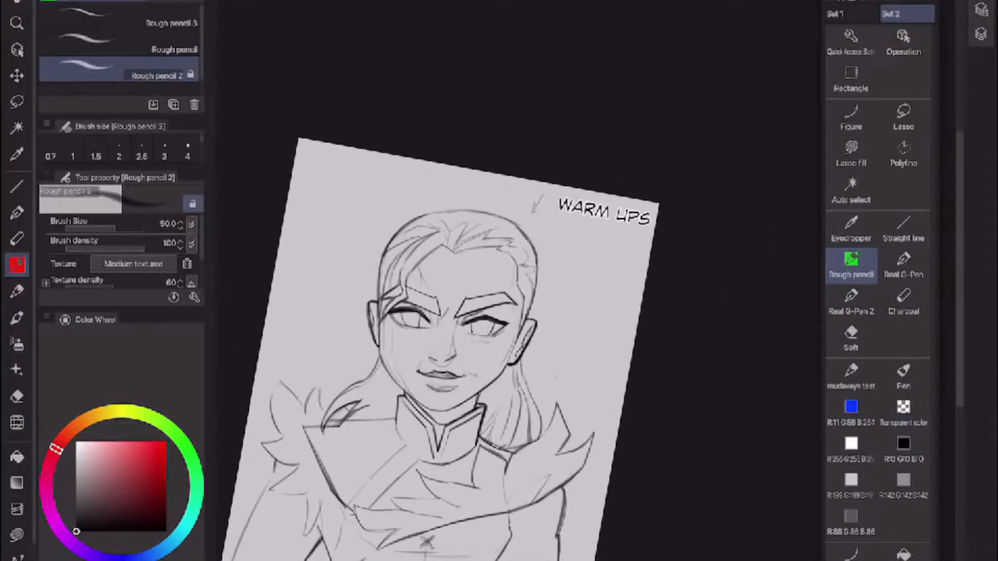
scroll(520, 312, "down", 4)
scroll(503, 363, "up", 4)
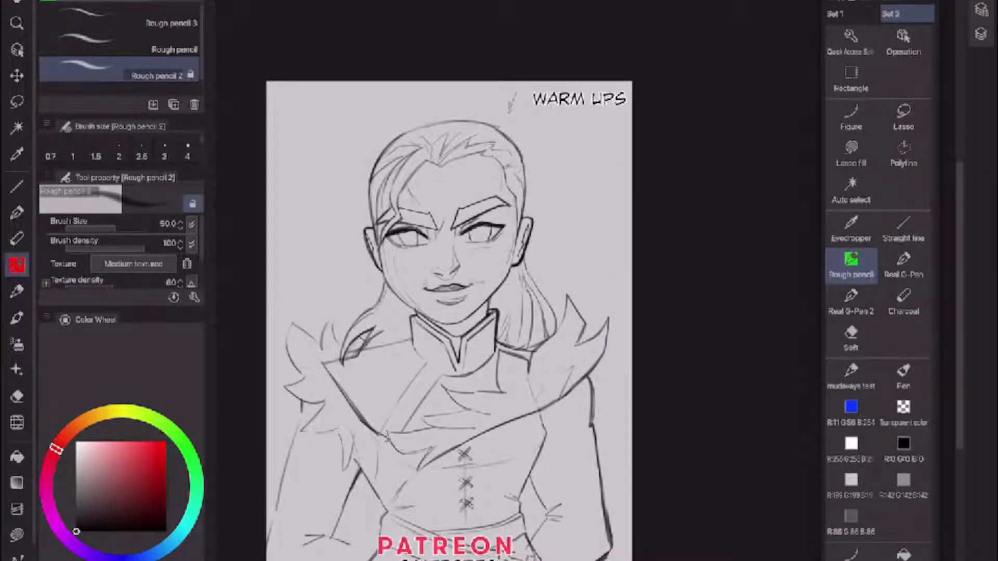
key("e")
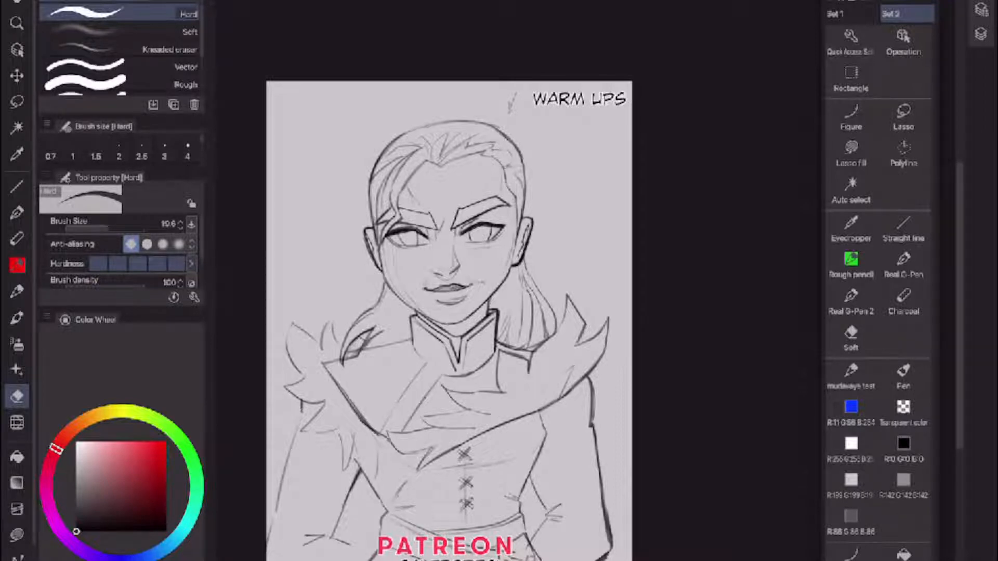
left_click(851, 265)
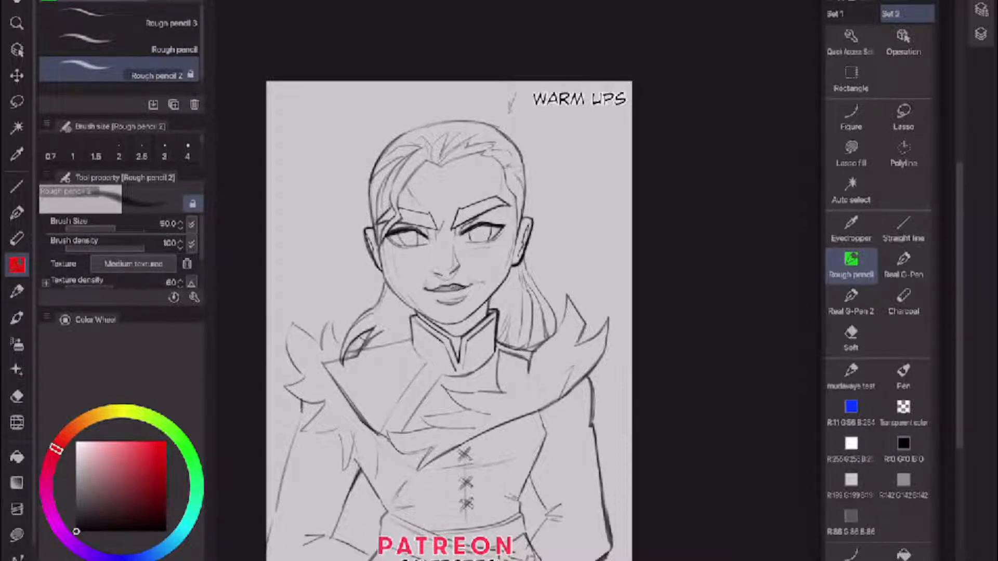
- Erase the stray speck in the empty background beside the hair on the character's left side
key("e")
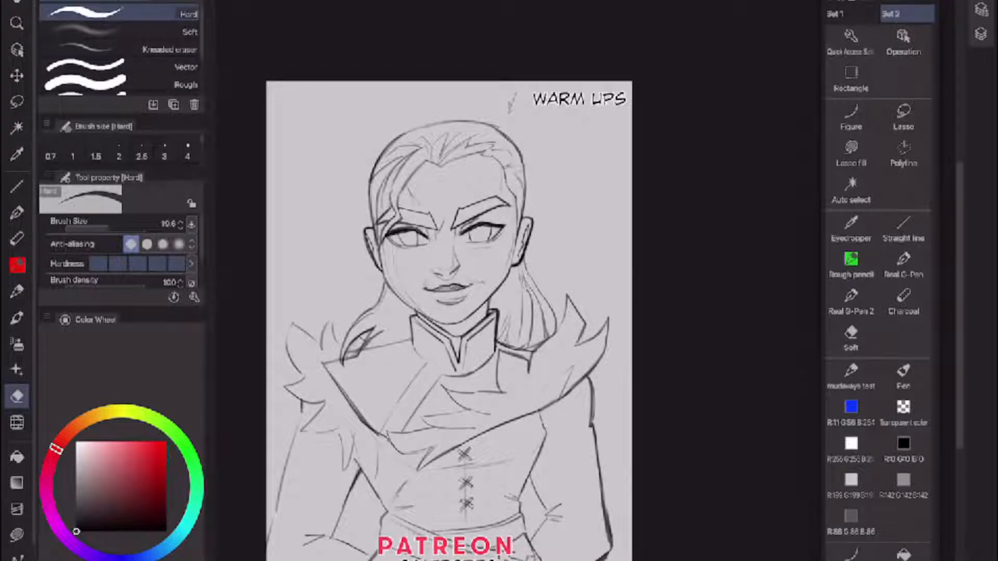
scroll(447, 260, "up", 5)
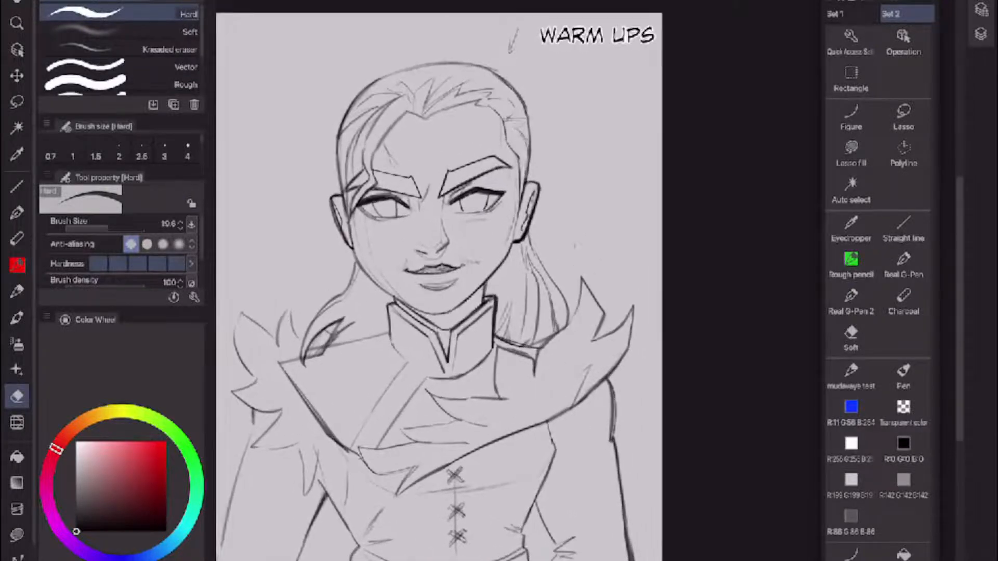
key("p")
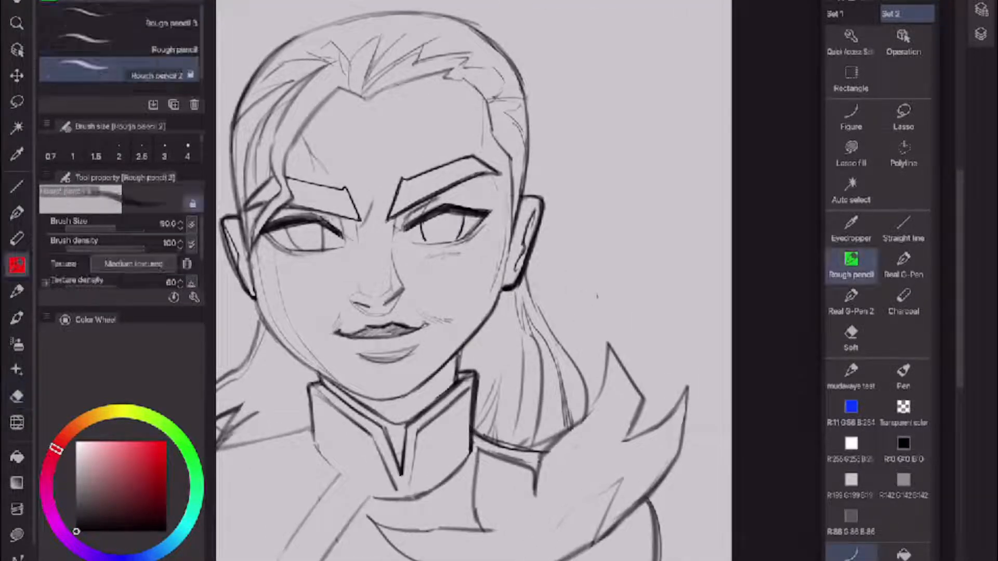
key("e")
left_click_drag(597, 300, 599, 310)
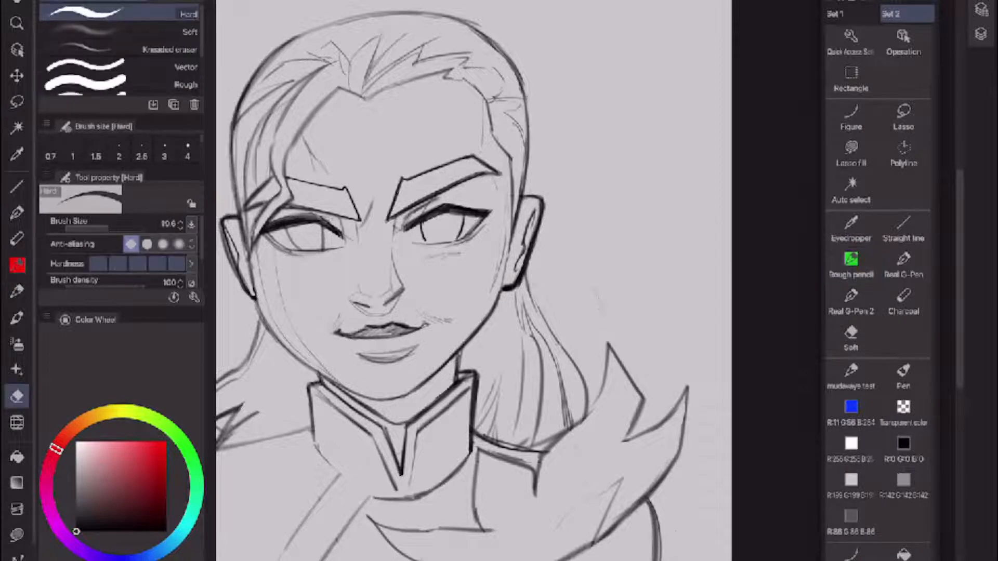
- Draw a second, darker shoulder line from the cape's corner to the collar on the character's right side with Rough pencil 2
scroll(447, 281, "down", 5)
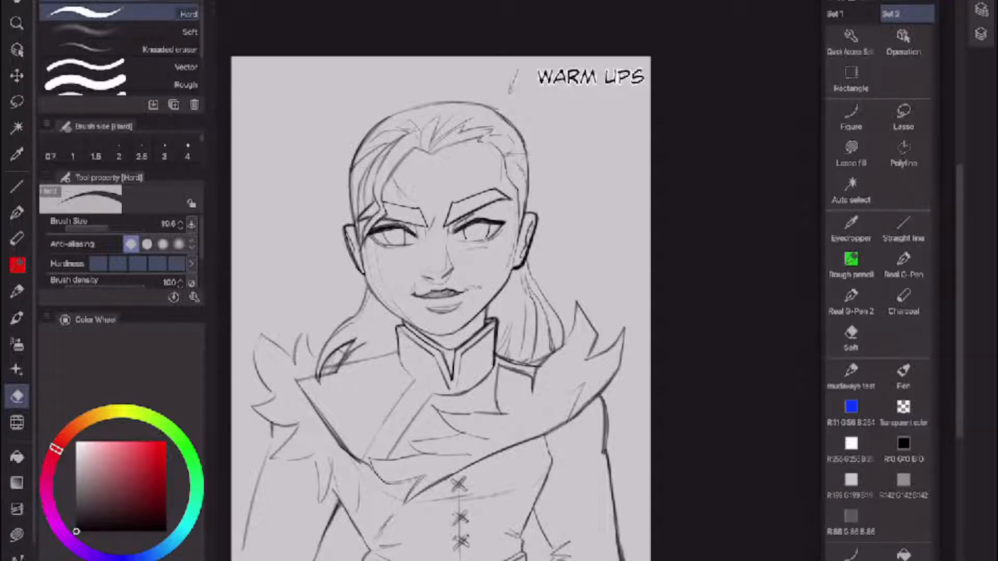
left_click(851, 265)
left_click_drag(304, 387, 396, 363)
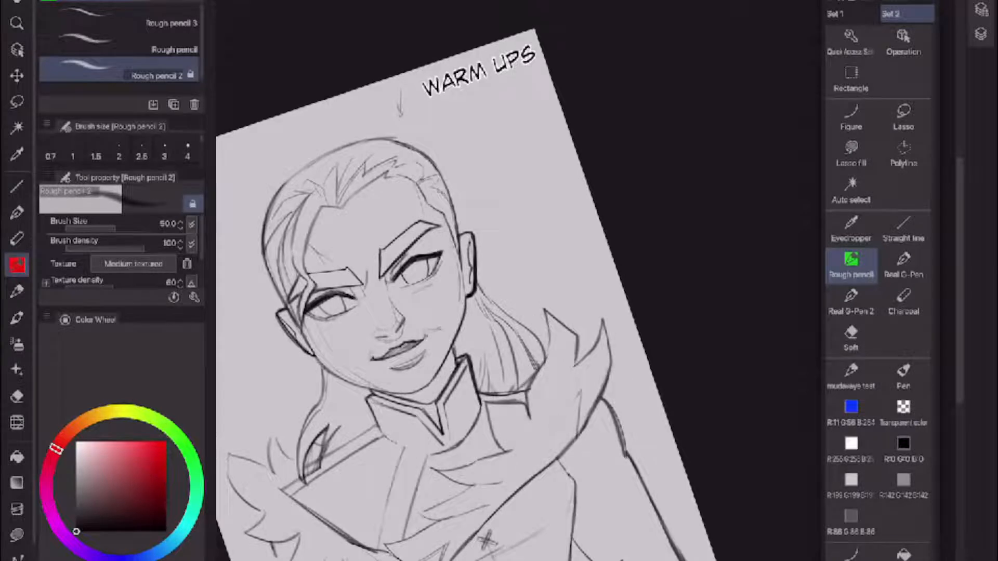
- Add a matching second shoulder line between the collar and the cape on the character's left side, erasing and redrawing it cleanly
left_click_drag(478, 393, 526, 388)
key("e")
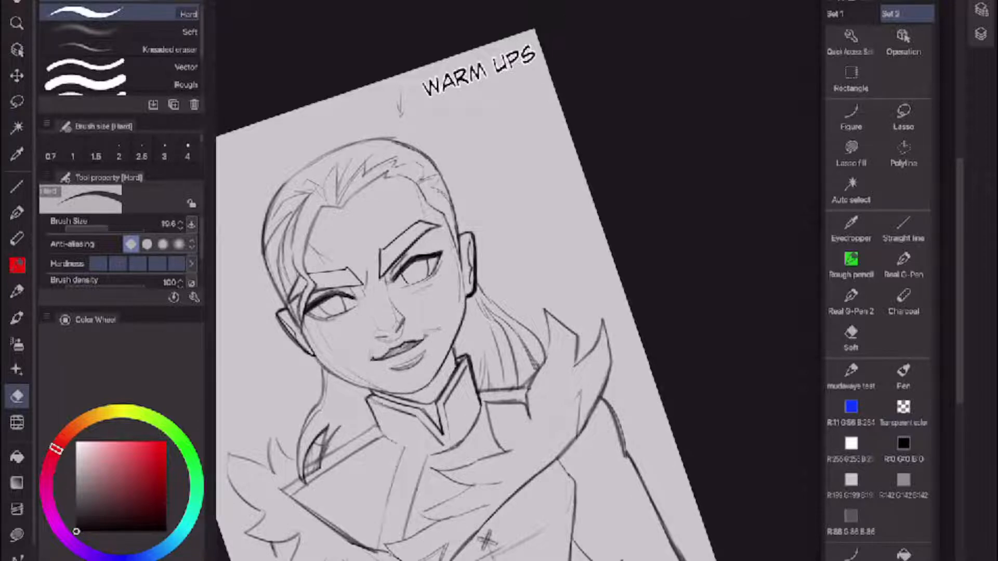
left_click_drag(527, 391, 495, 401)
key("p")
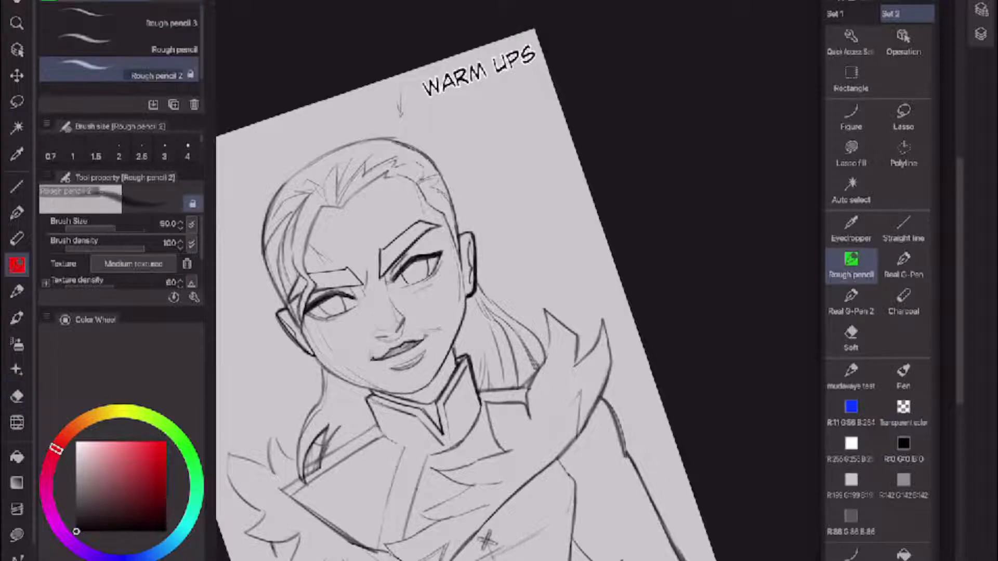
left_click_drag(485, 400, 527, 385)
left_click_drag(416, 270, 523, 265)
- Draw one curved line from shoulder to shoulder across the collar to align both upper shoulder edges
scroll(476, 405, "down", 5)
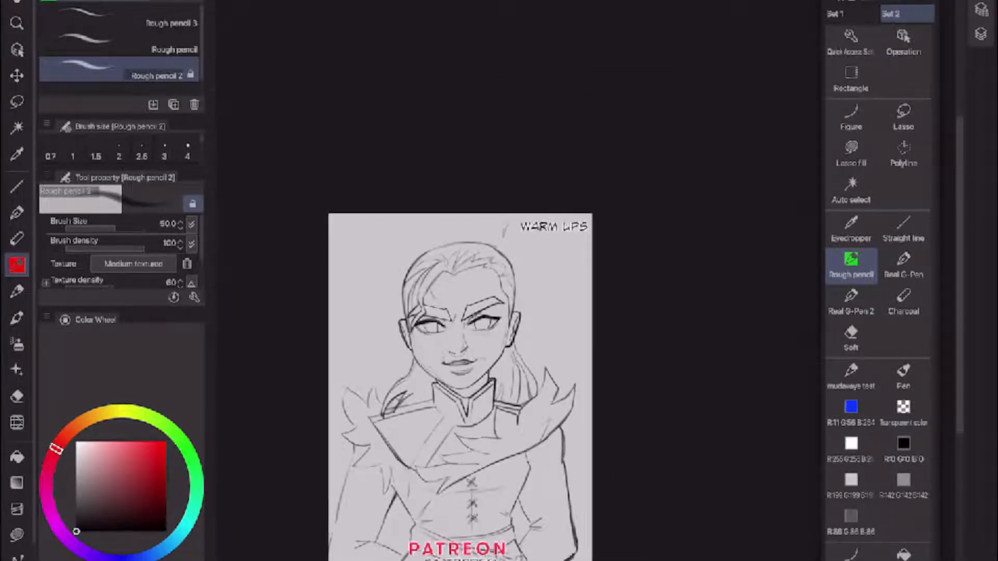
scroll(476, 364, "up", 3)
key("e")
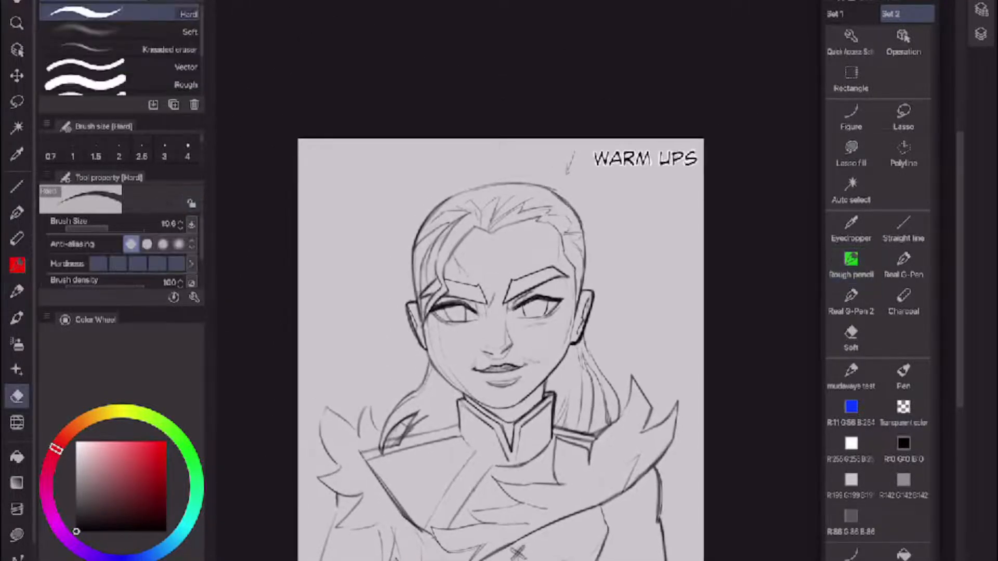
key("p")
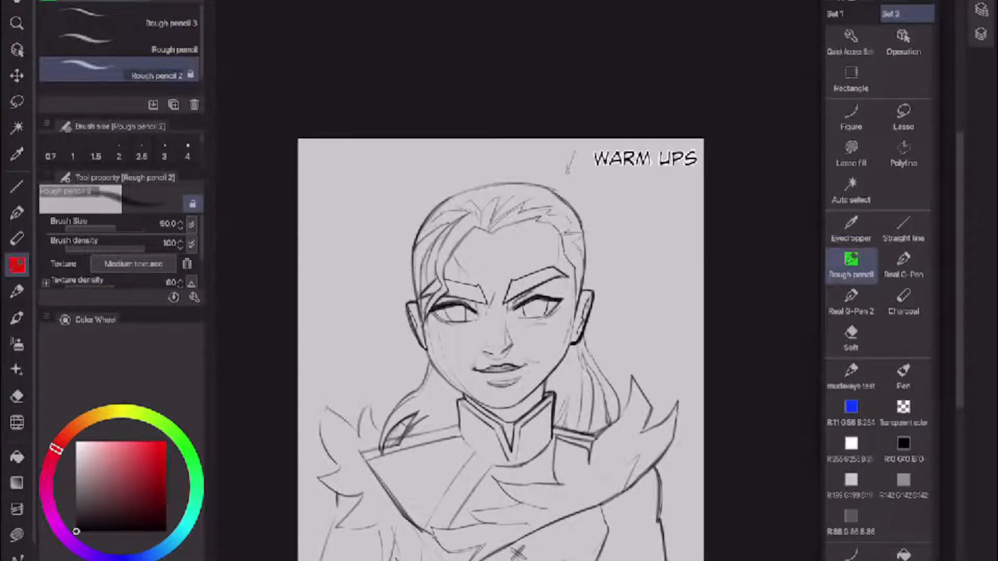
mouse_move(358, 449)
left_mouse_down()
mouse_move(537, 417)
mouse_move(624, 431)
left_mouse_up()
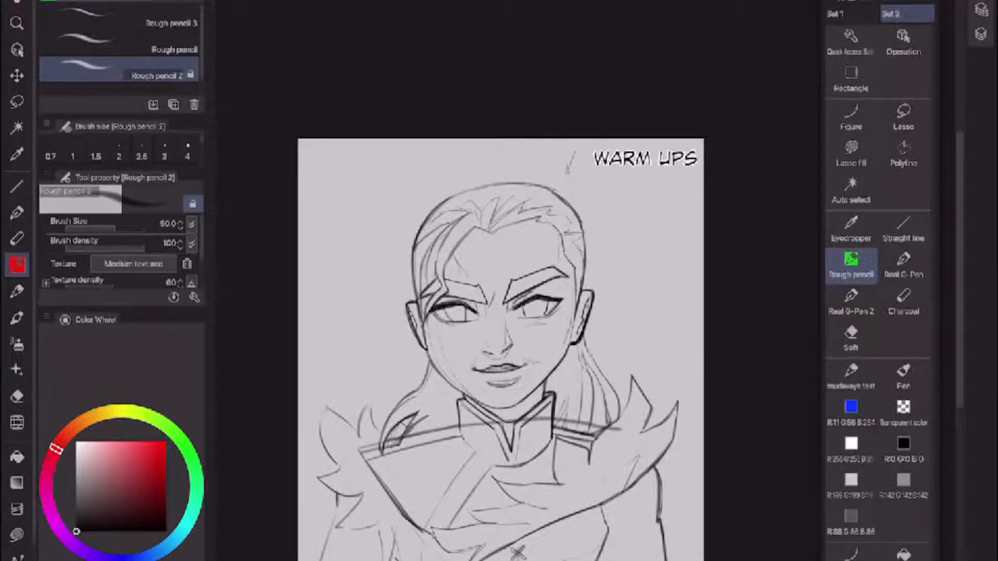
scroll(501, 294, "down", 4)
scroll(526, 308, "up", 4)
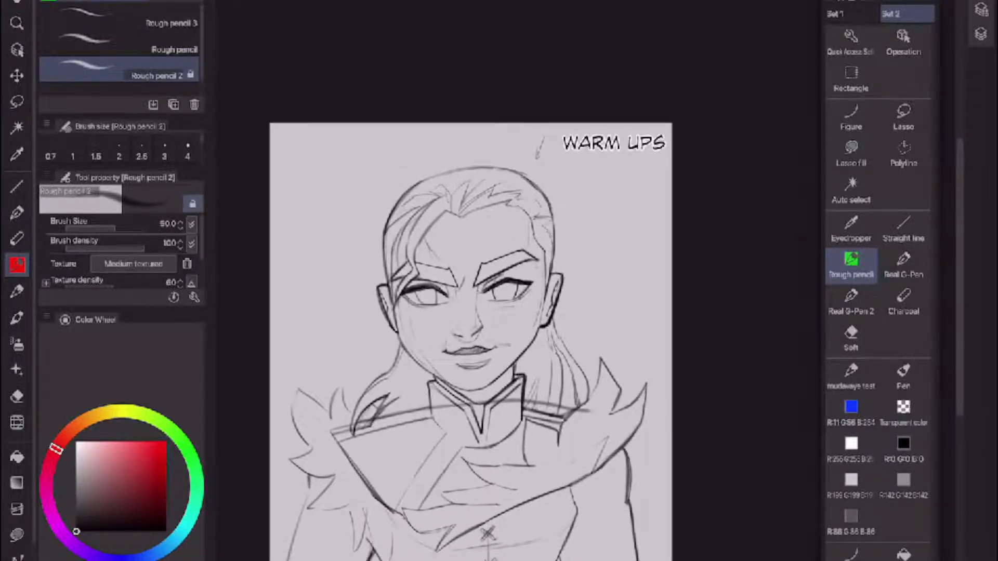
- Draw over the upper shoulder line between the collar and the cape on the character's left side with Rough pencil 2
scroll(520, 413, "up", 2)
scroll(519, 312, "up", 1)
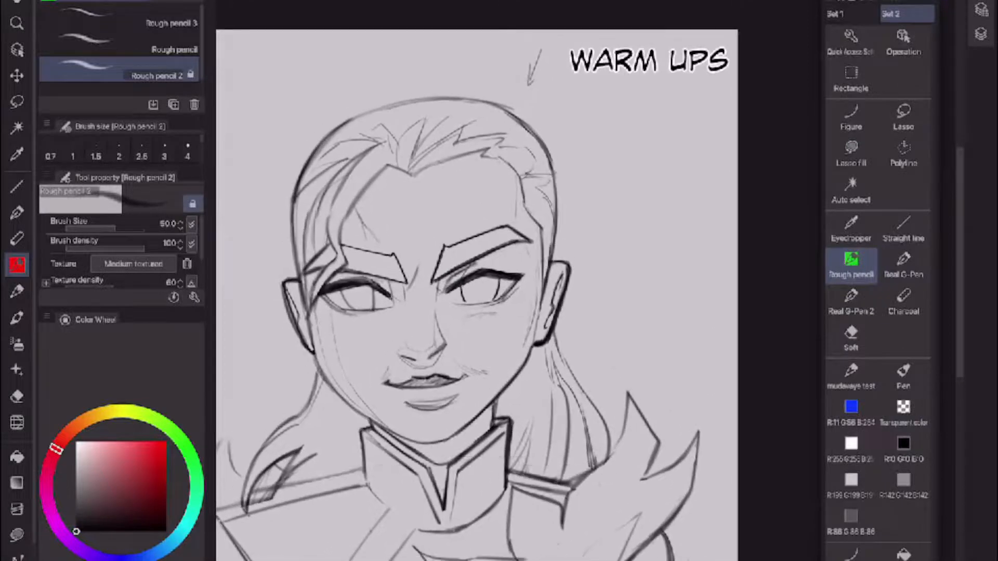
scroll(520, 312, "up", 1)
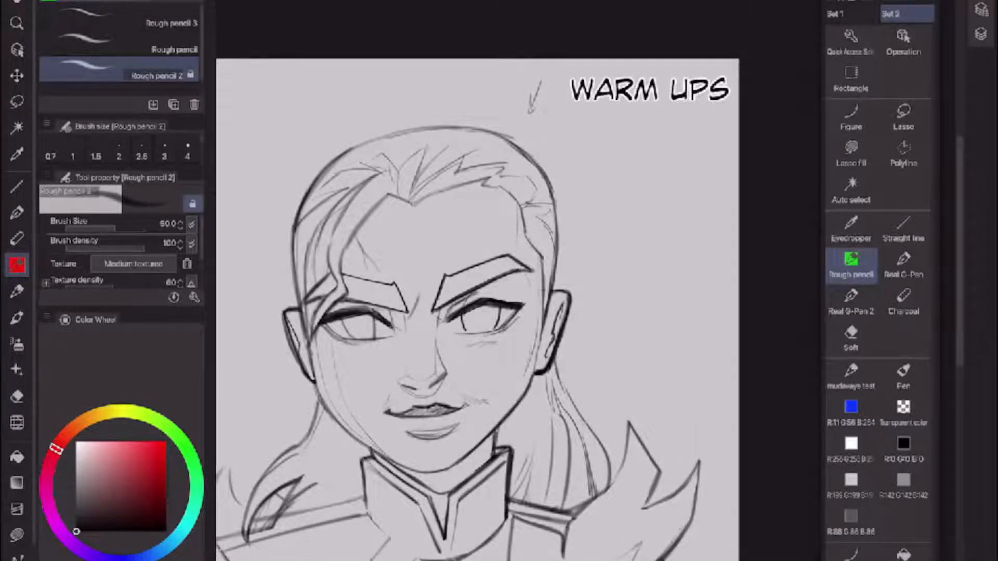
left_click_drag(507, 491, 585, 505)
scroll(558, 455, "down", 4)
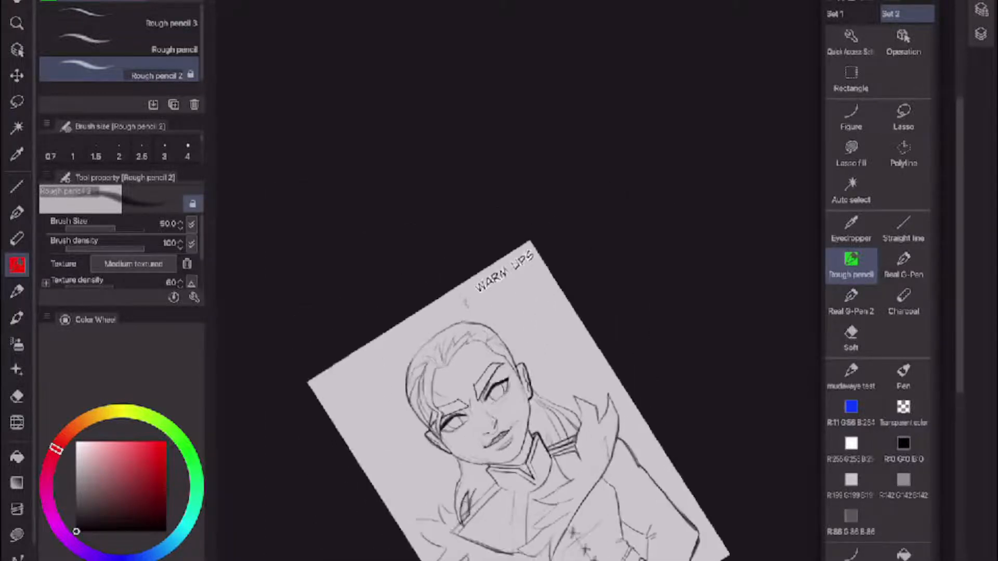
- Clean up the doubled shoulder lines on the character's left side with the Hard eraser and redraw the upper one from collar to cape
scroll(650, 414, "up", 3)
key("e")
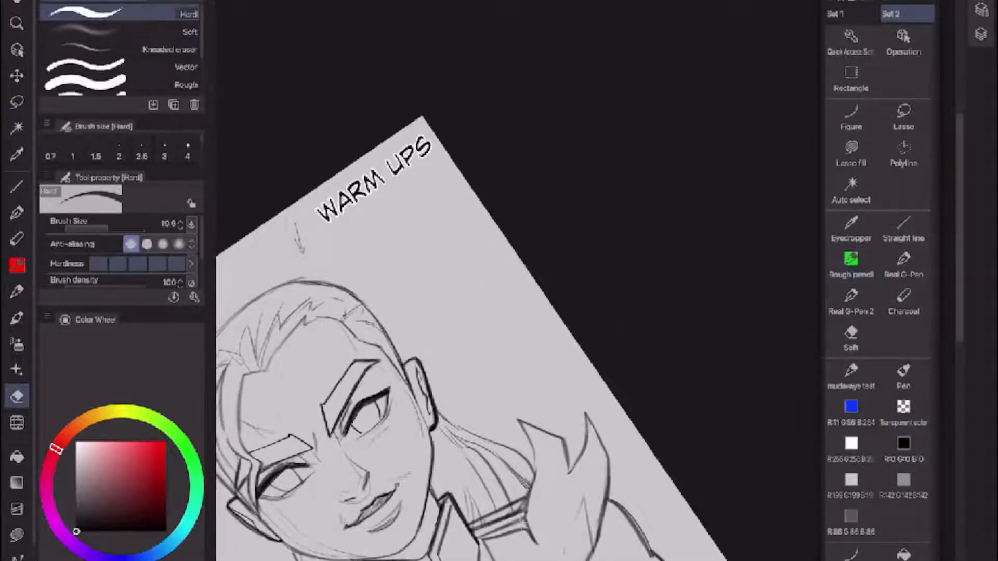
left_click_drag(522, 508, 469, 534)
mouse_move(520, 514)
left_mouse_down()
mouse_move(470, 543)
mouse_move(480, 529)
left_mouse_up()
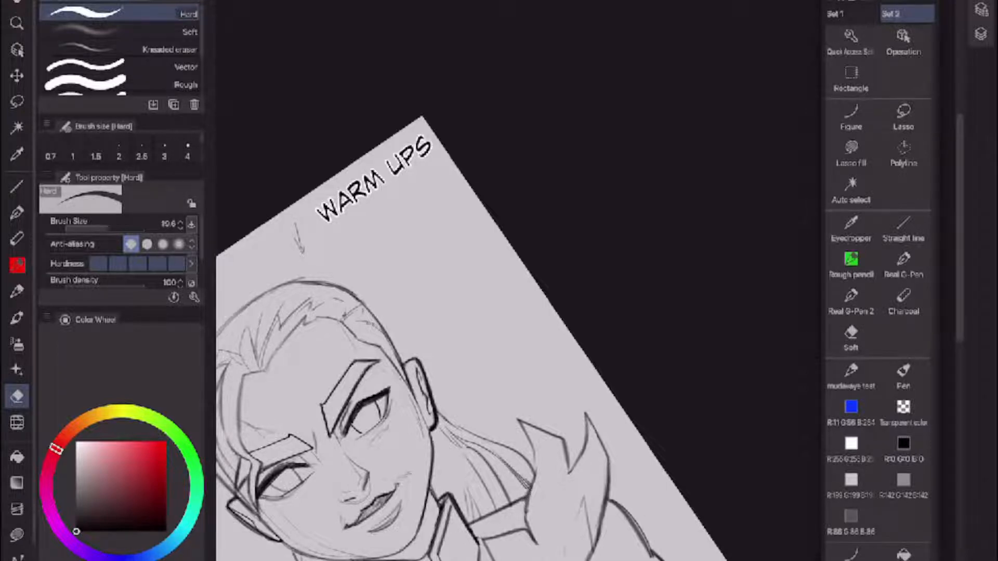
key("p")
left_click_drag(469, 529, 528, 504)
scroll(519, 338, "down", 4)
key("ctrl+0")
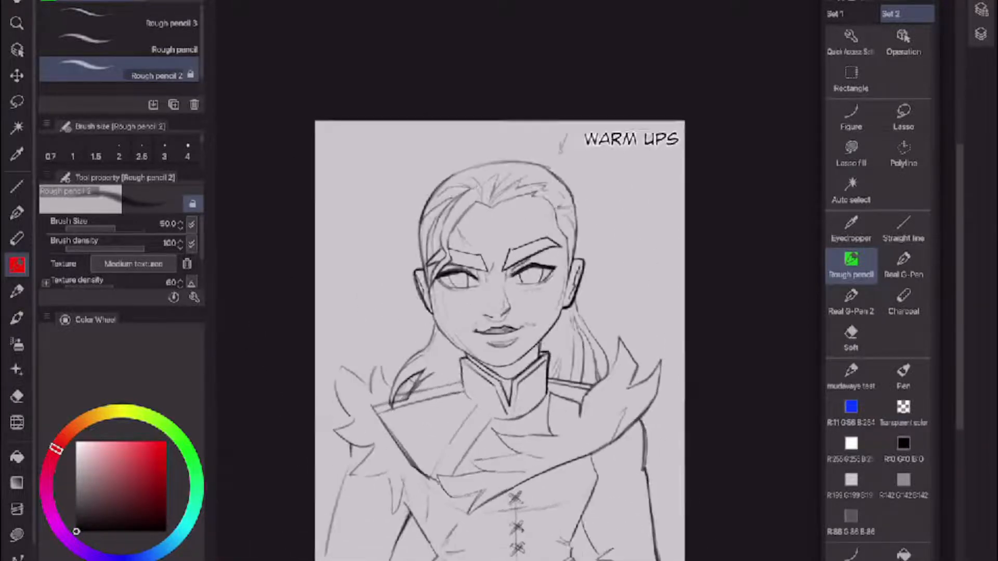
- Restate the outer upper-arm line just below the cape on the character's left side and thin it with the Hard eraser
scroll(499, 333, "up", 1)
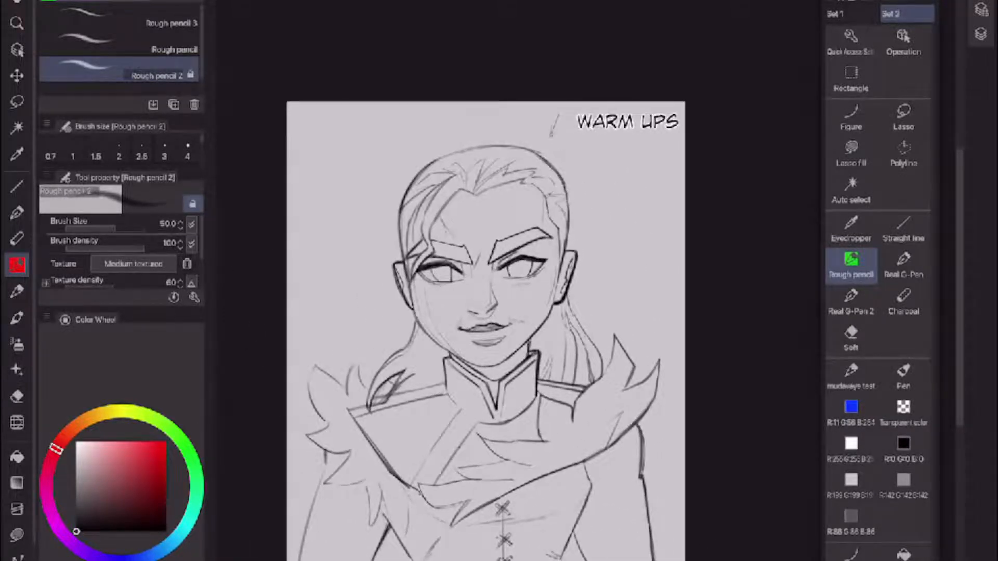
left_click_drag(641, 420, 642, 468)
key("e")
left_click_drag(639, 419, 639, 480)
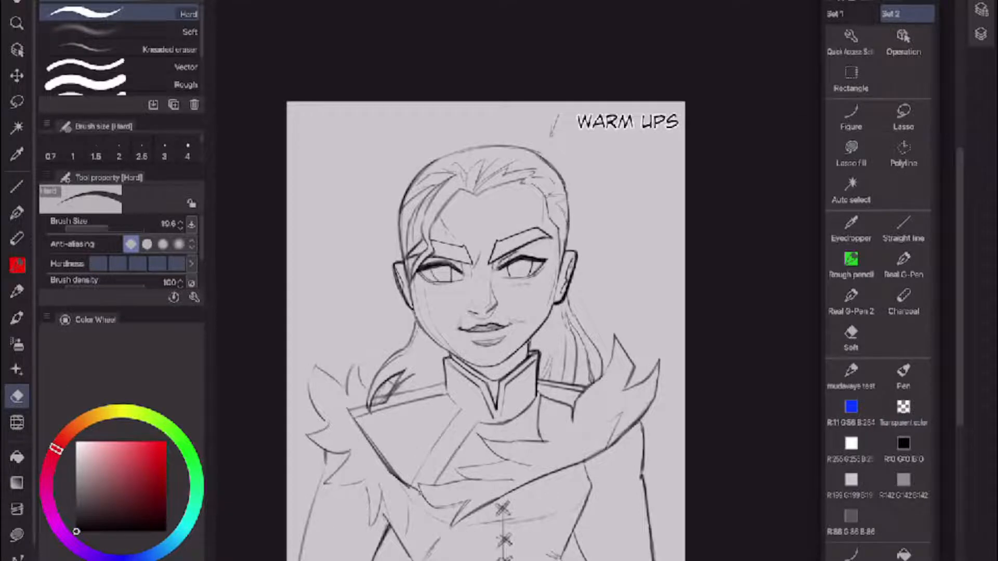
scroll(514, 249, "down", 5)
scroll(509, 251, "up", 4)
scroll(539, 265, "up", 3)
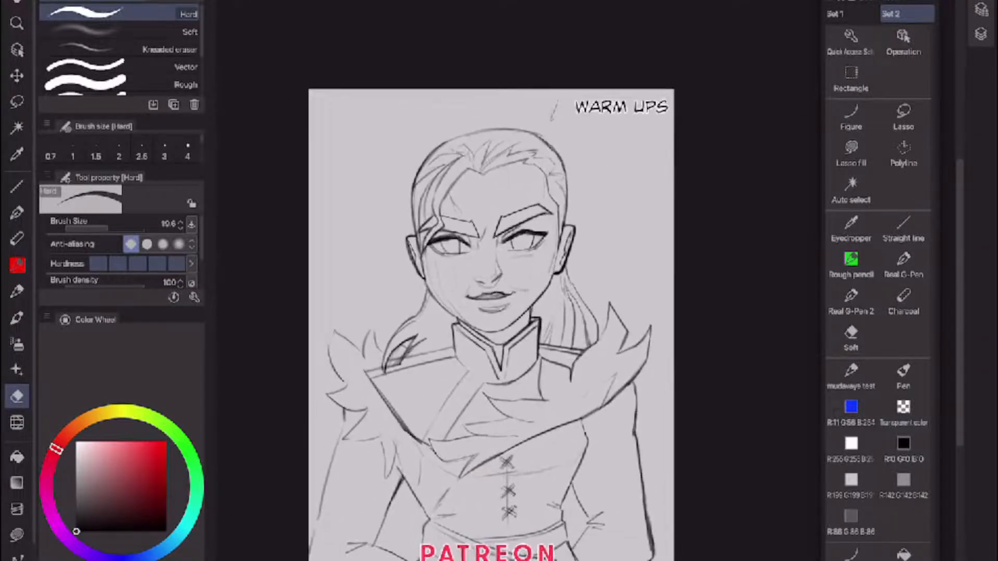
- Touch up the cape's lower point over the chest with a short Rough pencil 2 stroke
scroll(484, 320, "up", 1)
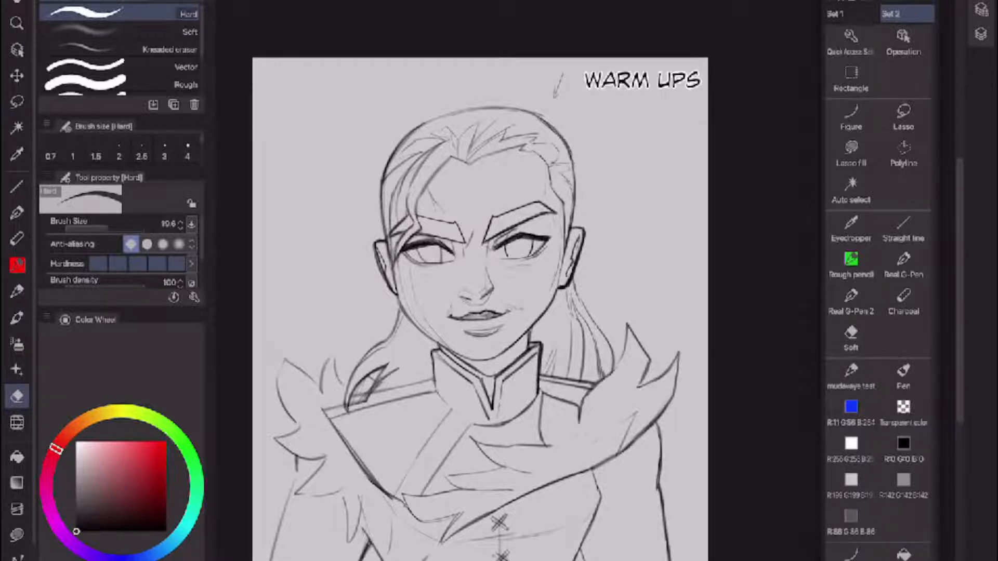
scroll(400, 206, "up", 1)
scroll(537, 248, "down", 4)
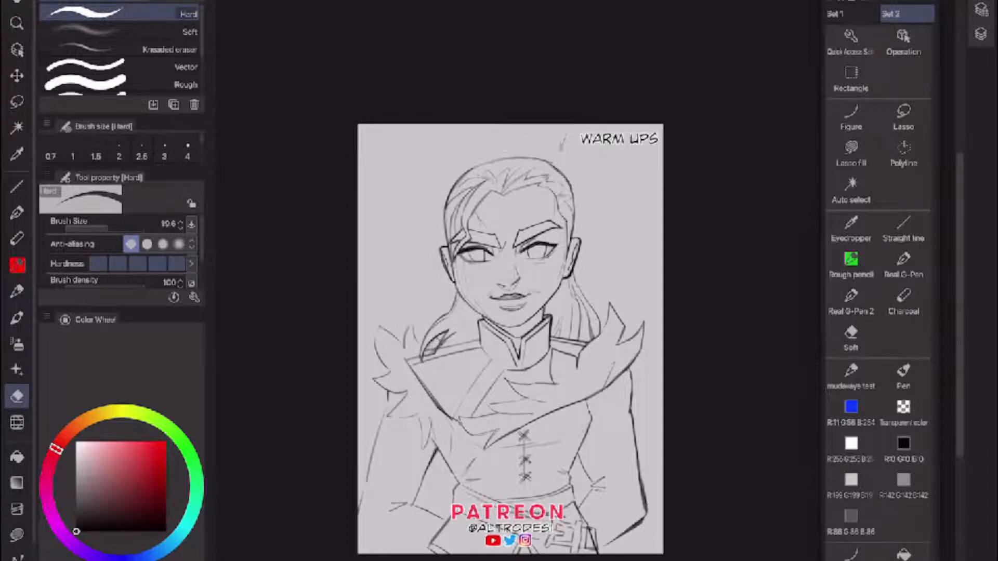
scroll(511, 316, "up", 2)
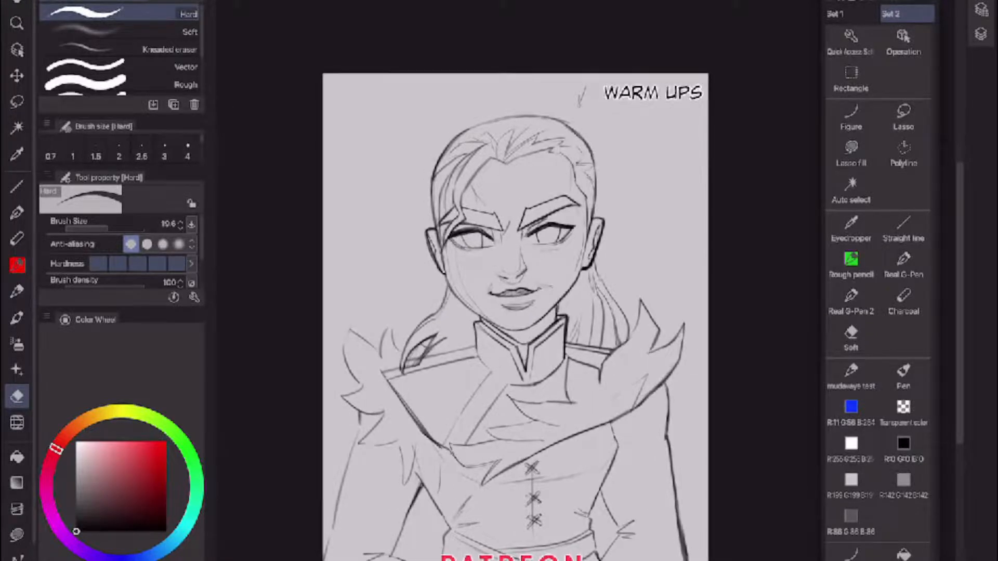
key("p")
left_click_drag(481, 489, 460, 506)
key("e")
scroll(499, 208, "up", 2)
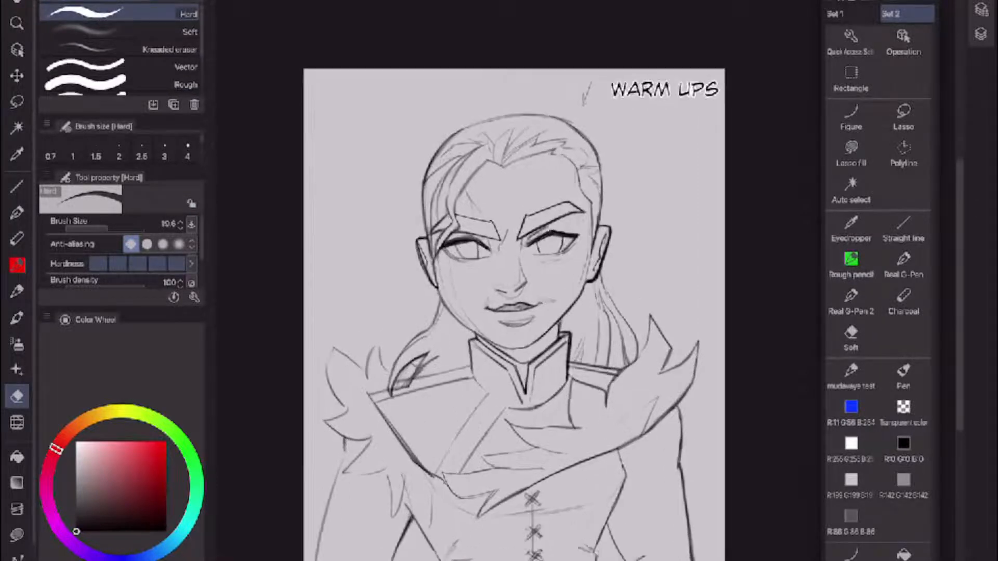
- Show the Photo 3 colour palette layer and make it the active layer
scroll(618, 257, "up", 2)
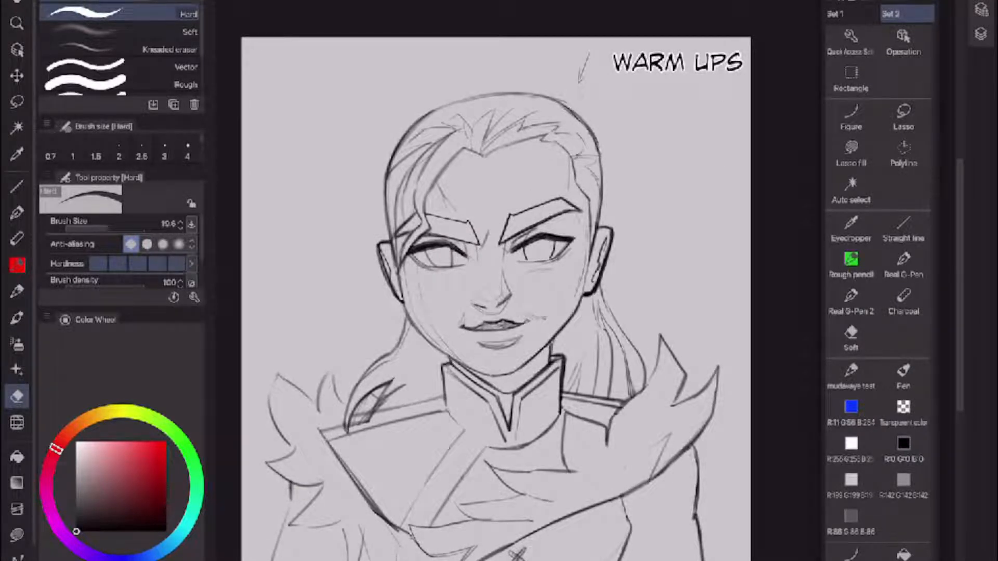
left_click(981, 33)
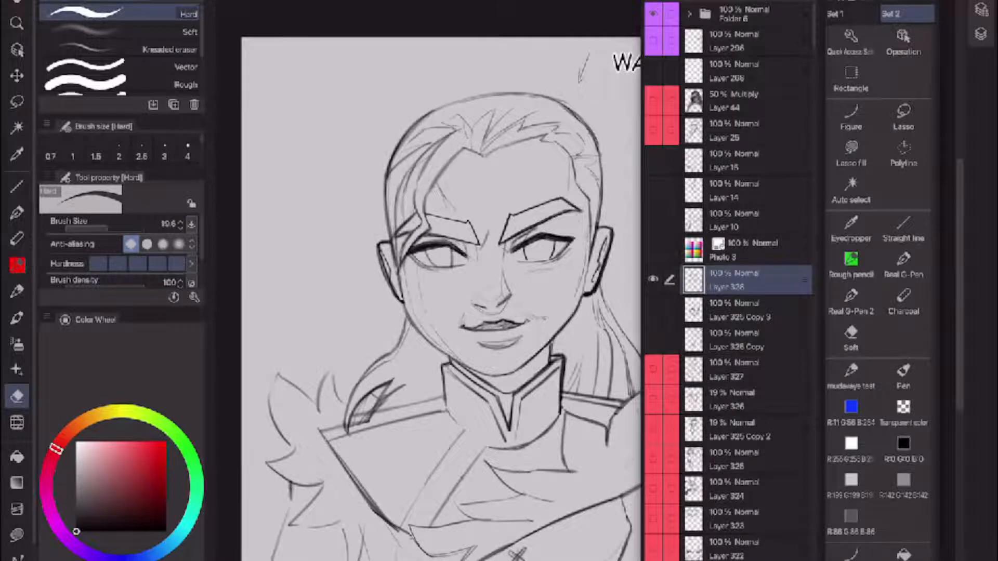
left_click(670, 249)
left_click(654, 249)
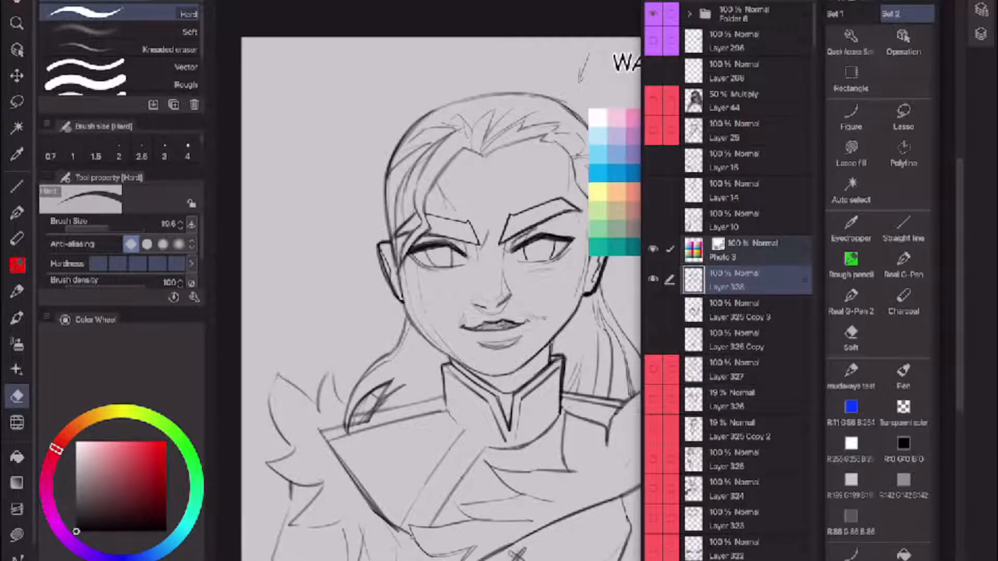
left_click(754, 251)
left_click(981, 34)
scroll(504, 299, "up", 3)
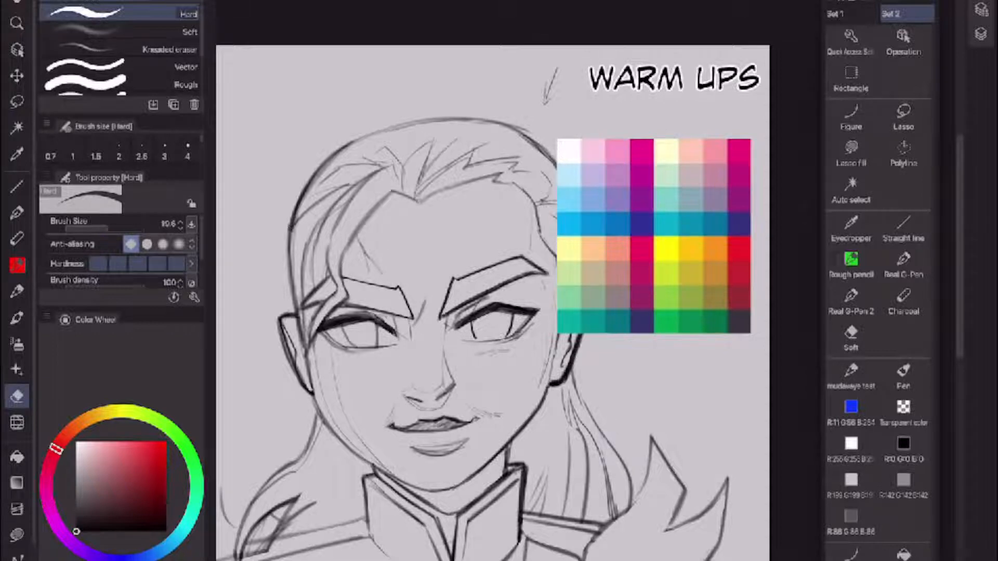
- Move the colour palette image up to the canvas's right edge, under the WARM UPS title and clear of the face
key("ctrl+t")
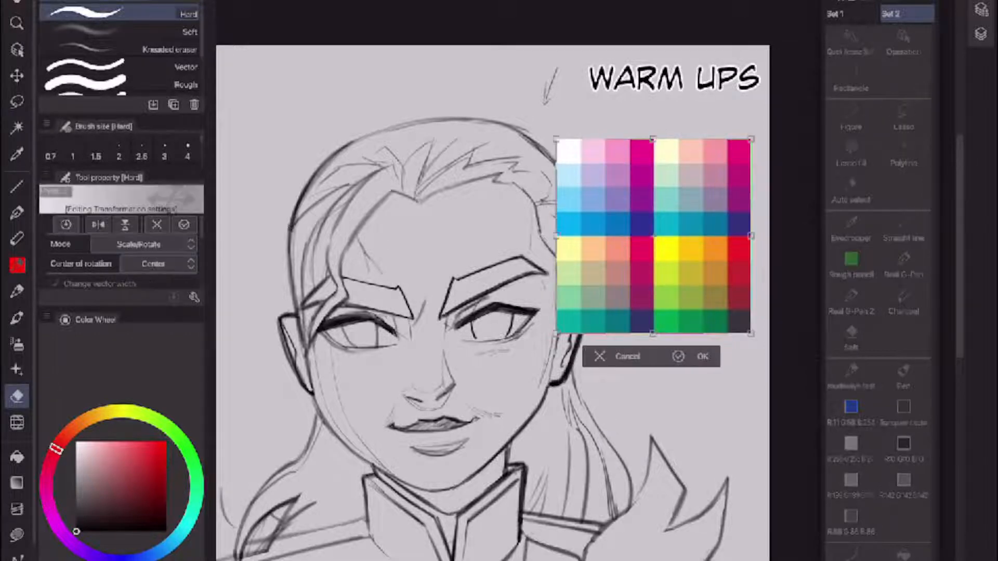
left_click_drag(689, 310, 709, 250)
left_click(698, 297)
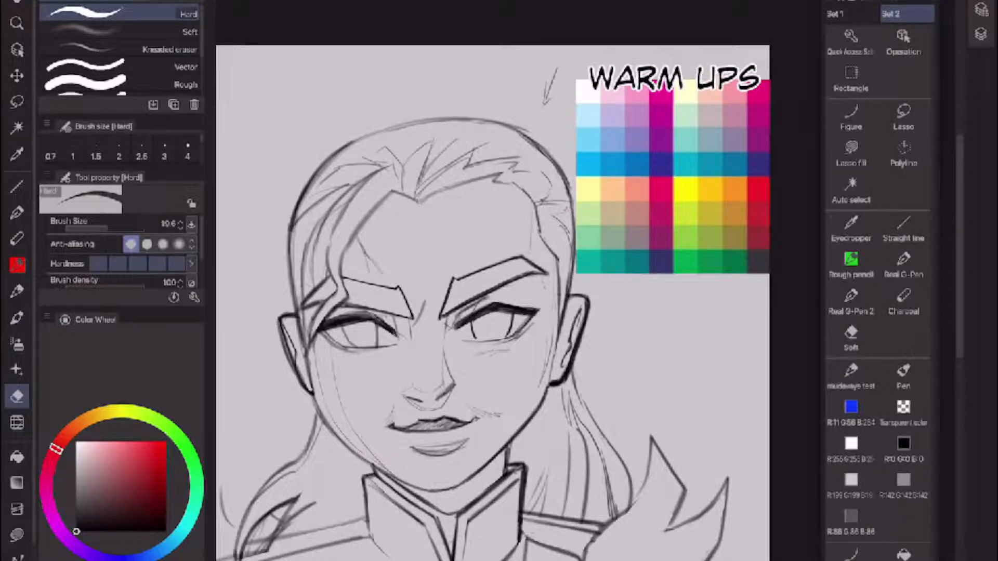
- Choose Lasso fill, add a new layer directly above the line art in Layer 328, and adjust its blending mode for colouring
scroll(492, 303, "down", 4)
scroll(492, 303, "up", 3)
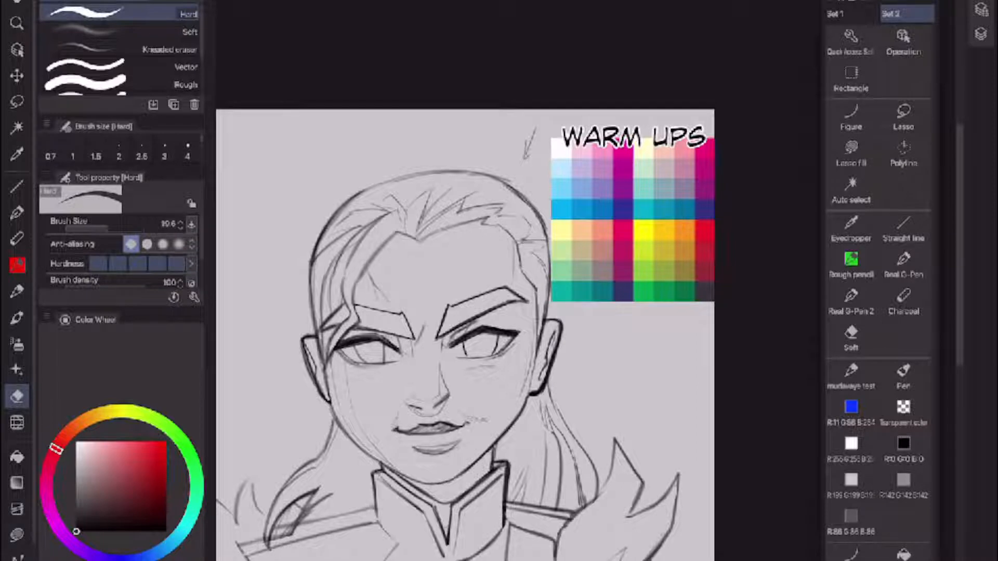
scroll(553, 284, "down", 4)
scroll(555, 401, "up", 3)
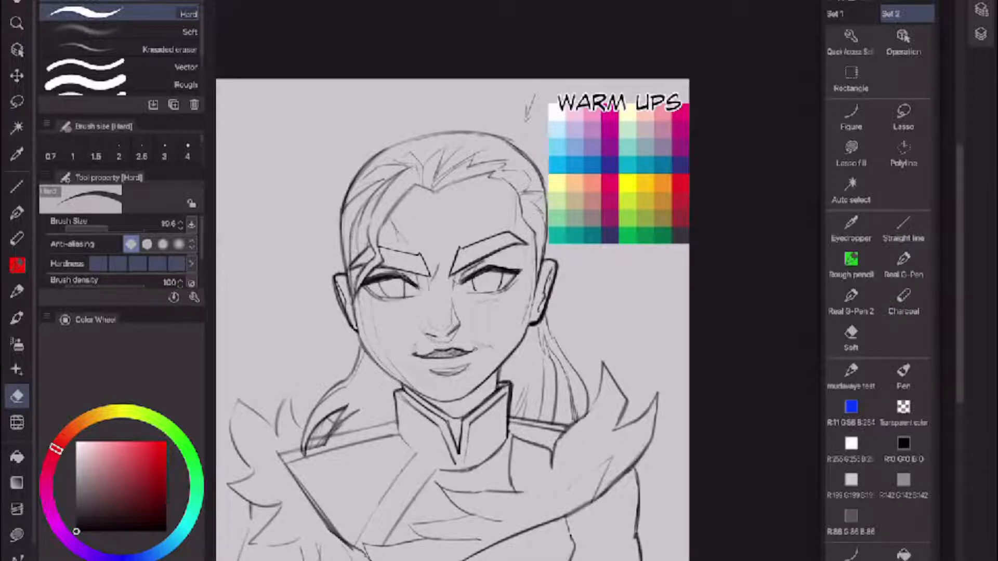
left_click(851, 153)
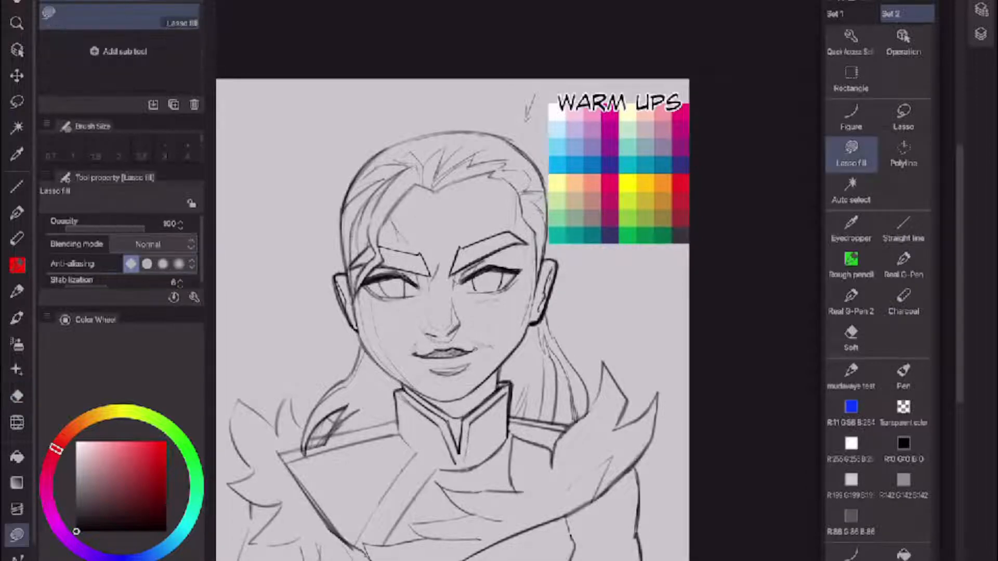
left_click(981, 34)
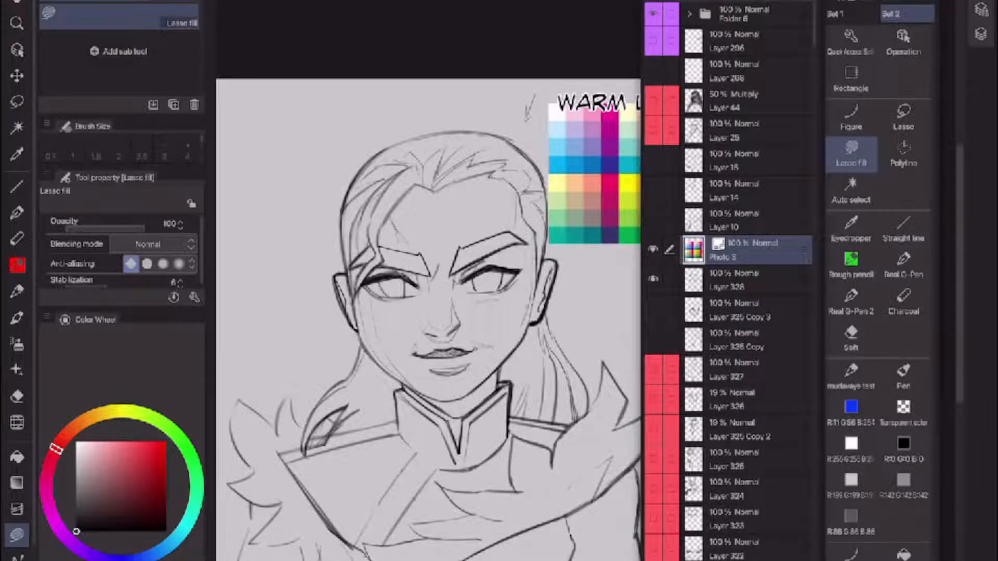
left_click(748, 280)
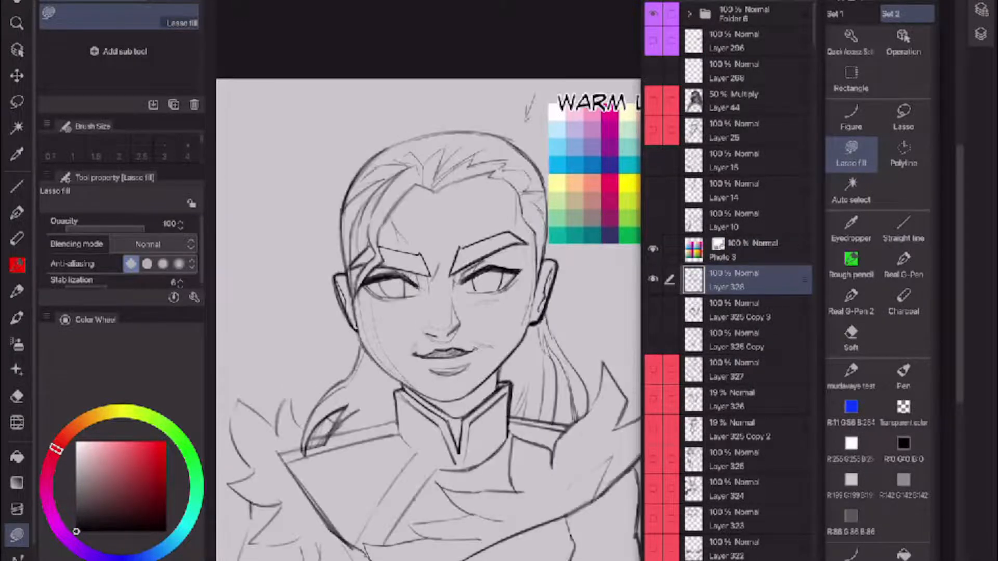
left_click(744, 11)
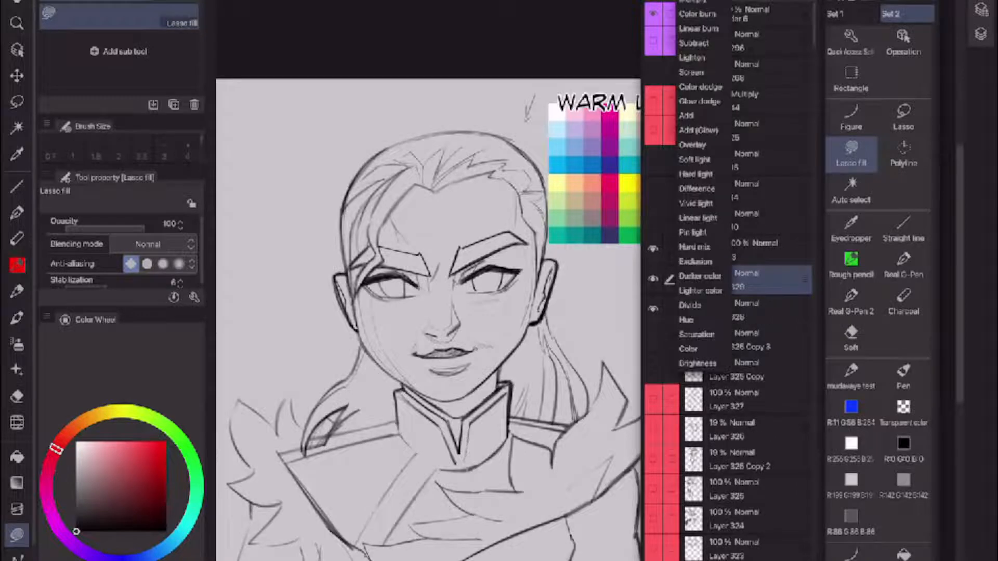
key("Escape")
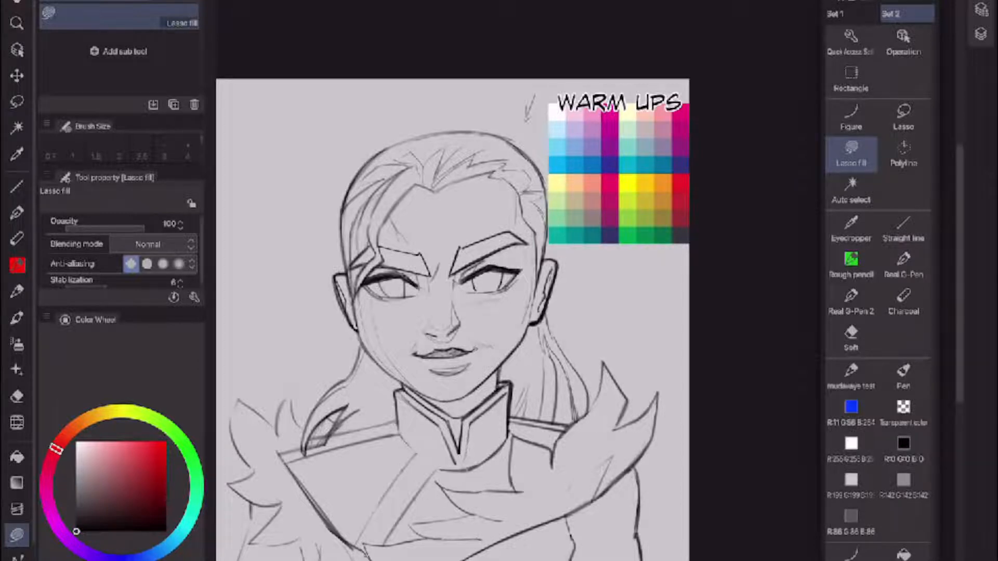
- Pick a light peach skin tone from the palette and lasso-fill the nose, mouth and chin in the centre of the face
left_click_drag(636, 127, 649, 161)
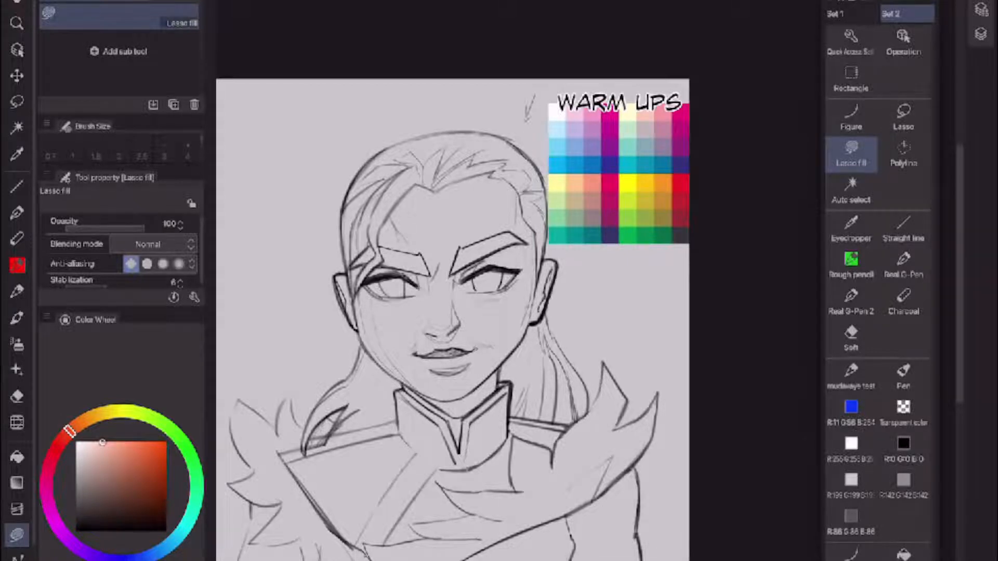
left_click_drag(454, 254, 448, 259)
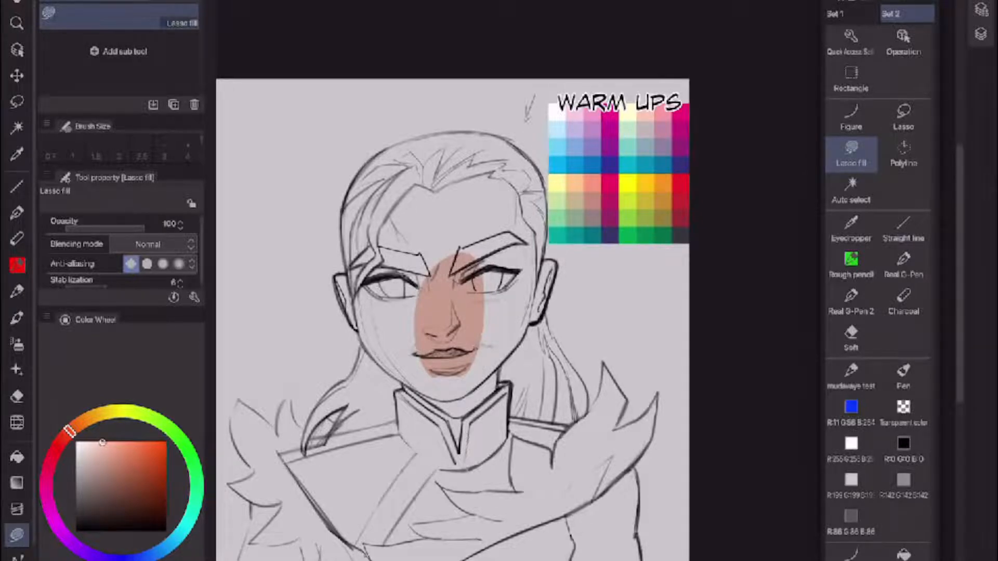
left_click_drag(642, 133, 642, 163)
mouse_move(418, 275)
left_mouse_down()
mouse_move(412, 287)
mouse_move(484, 275)
left_mouse_up()
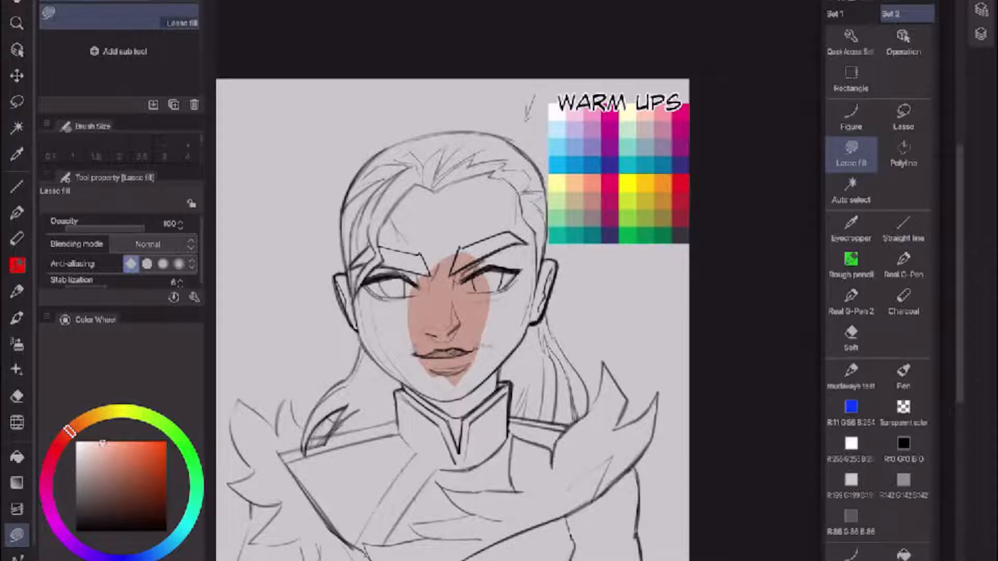
left_click_drag(583, 194, 645, 158)
left_click_drag(412, 292, 445, 384)
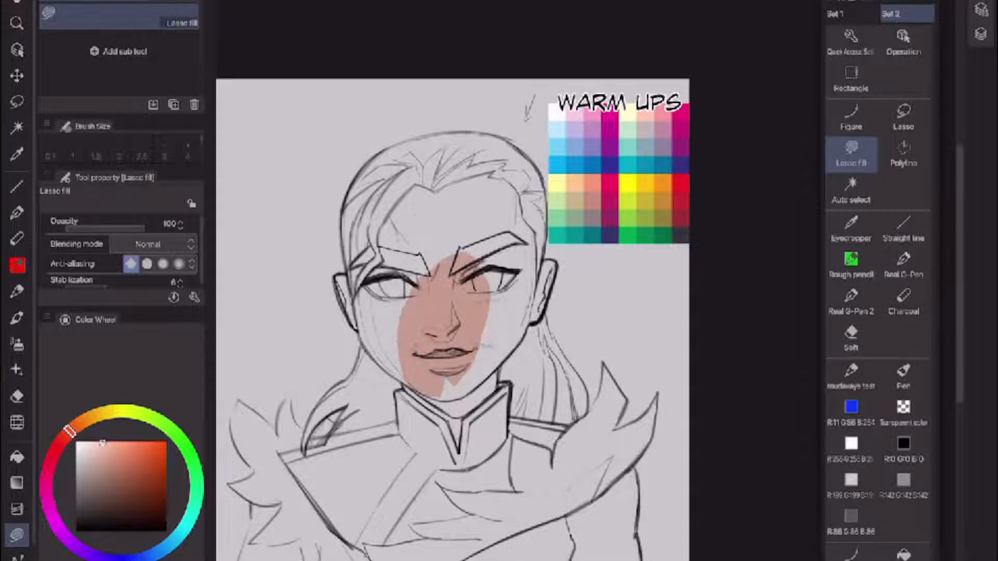
mouse_move(472, 352)
left_mouse_down()
mouse_move(447, 398)
mouse_move(421, 385)
mouse_move(446, 411)
mouse_move(475, 359)
left_mouse_up()
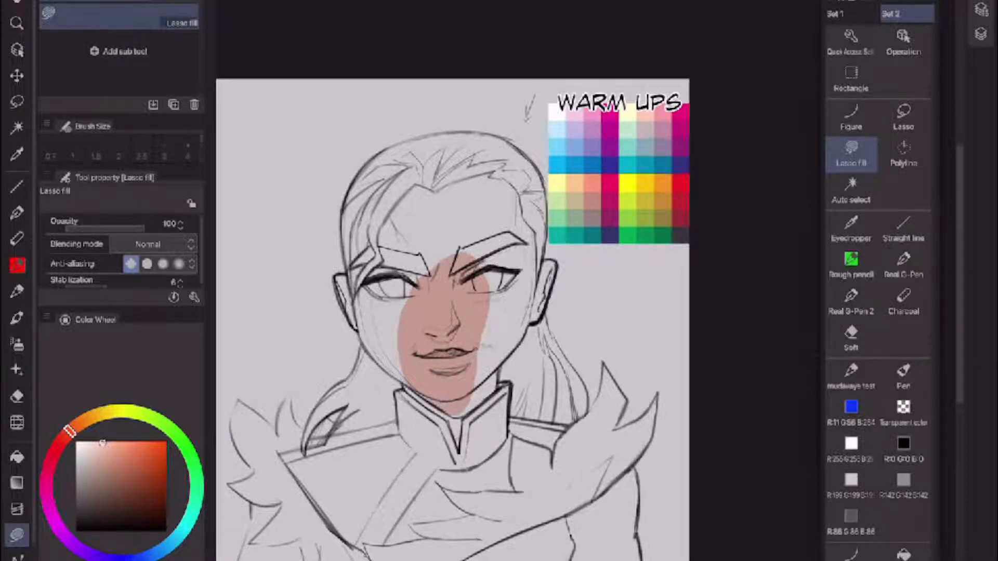
- Extend the skin fill over the neck, cheek, ear, eye and forehead on the character's left side, up to the hairline
mouse_move(459, 419)
left_mouse_down()
mouse_move(492, 398)
mouse_move(501, 372)
mouse_move(486, 350)
mouse_move(495, 371)
mouse_move(530, 331)
mouse_move(529, 285)
mouse_move(509, 269)
left_mouse_up()
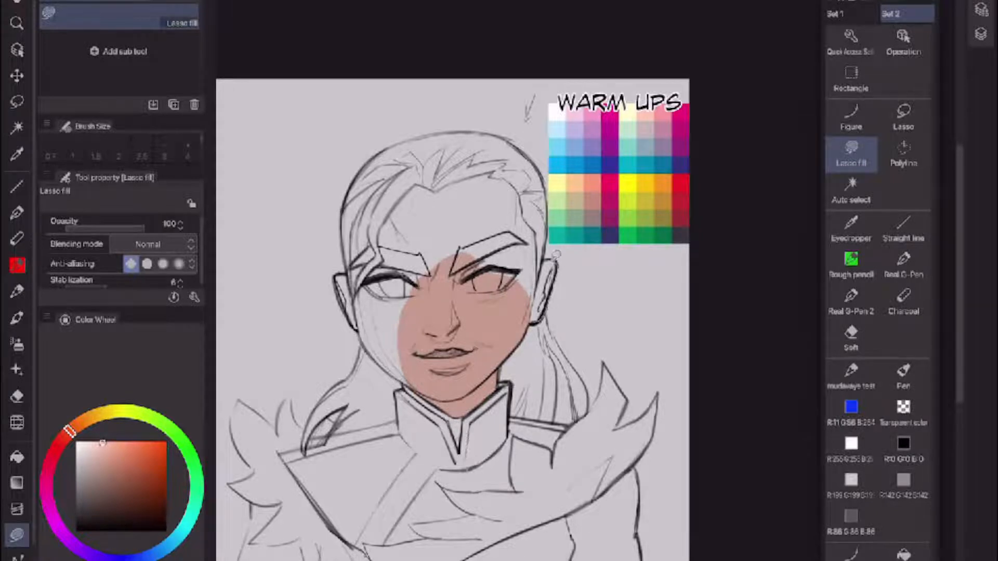
left_click_drag(510, 325, 511, 316)
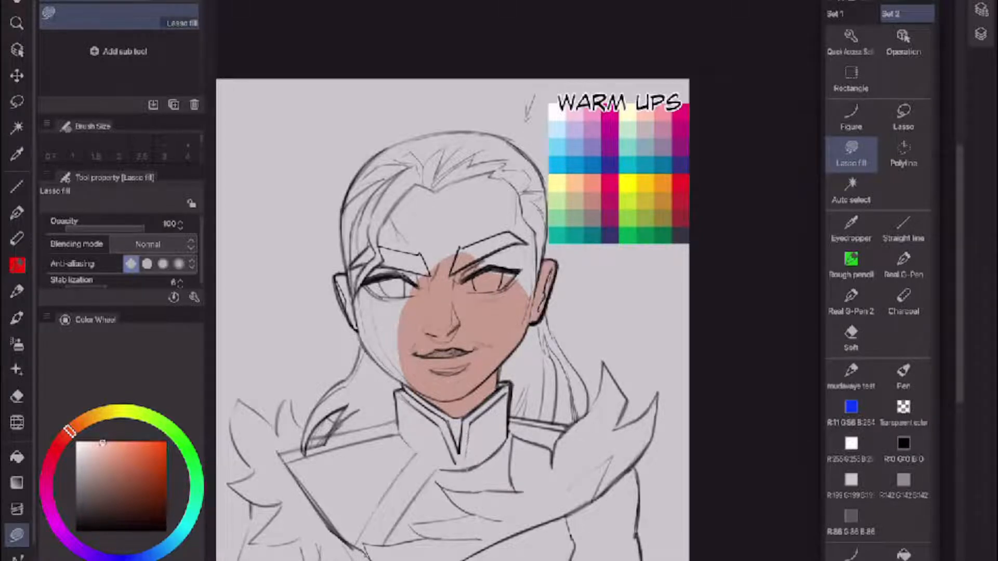
mouse_move(540, 234)
left_mouse_down()
mouse_move(533, 221)
mouse_move(536, 244)
left_mouse_up()
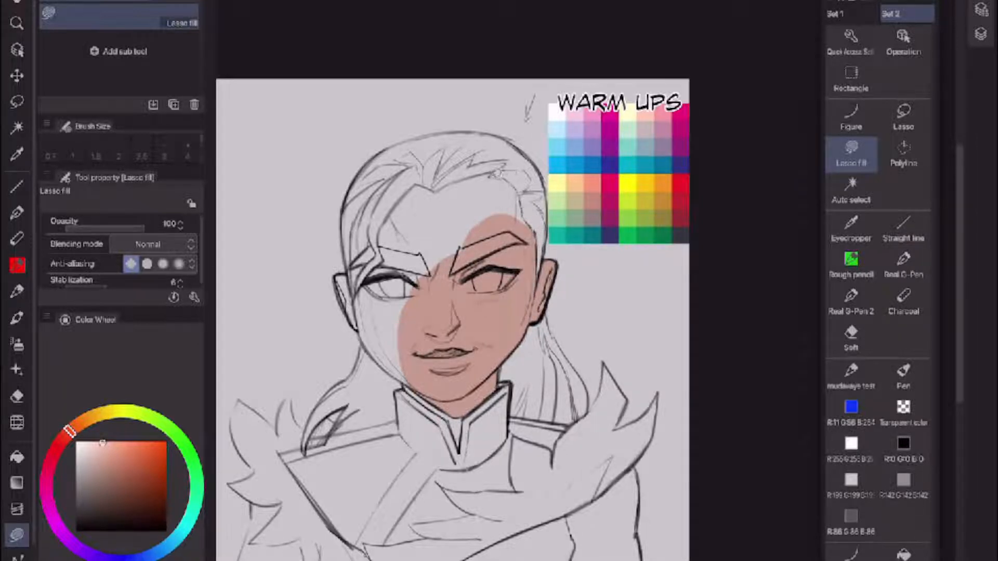
mouse_move(487, 167)
left_mouse_down()
mouse_move(425, 203)
mouse_move(432, 267)
left_mouse_up()
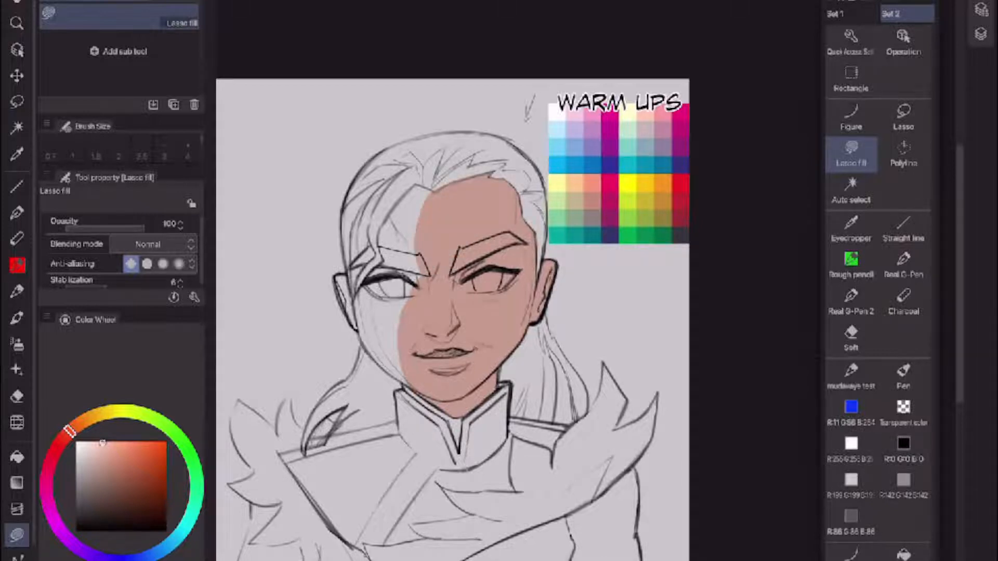
- Extend the peach skin fill over the forehead, eye, cheek, ear and temple on the character's right side
mouse_move(439, 184)
left_mouse_down()
mouse_move(417, 183)
mouse_move(380, 234)
mouse_move(418, 289)
left_mouse_up()
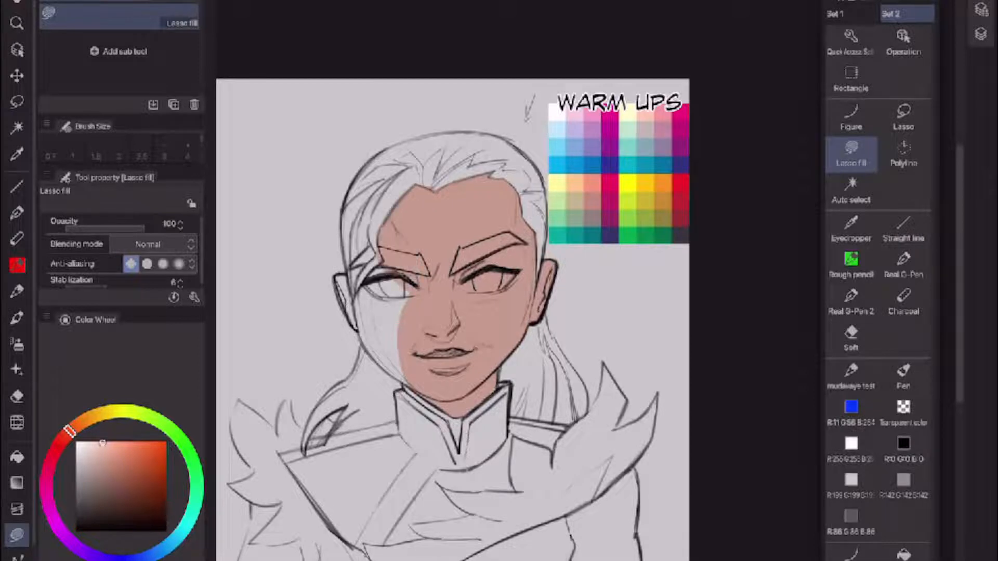
mouse_move(387, 257)
left_mouse_down()
mouse_move(366, 283)
mouse_move(405, 343)
left_mouse_up()
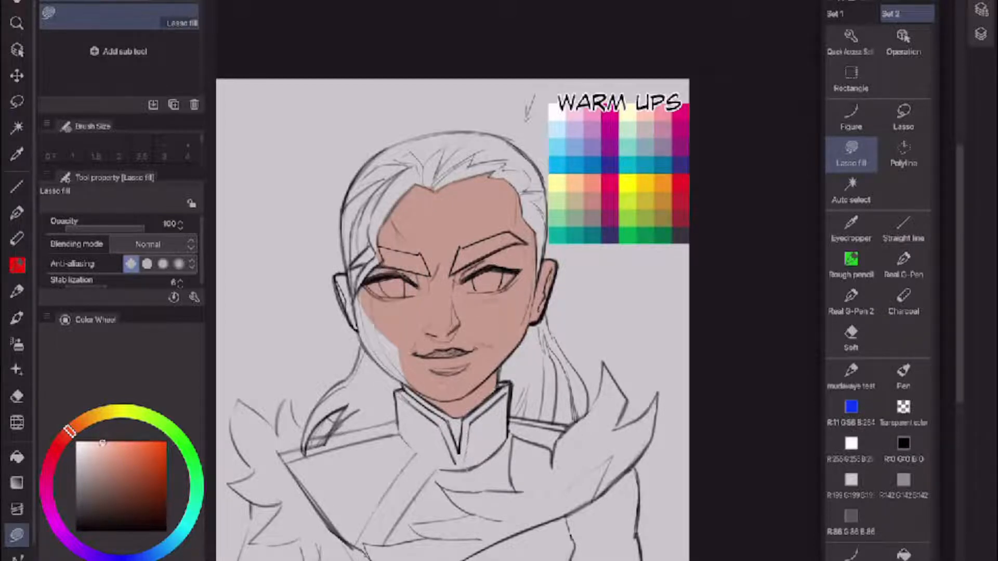
mouse_move(359, 293)
left_mouse_down()
mouse_move(375, 351)
mouse_move(403, 377)
mouse_move(443, 373)
mouse_move(434, 366)
left_mouse_up()
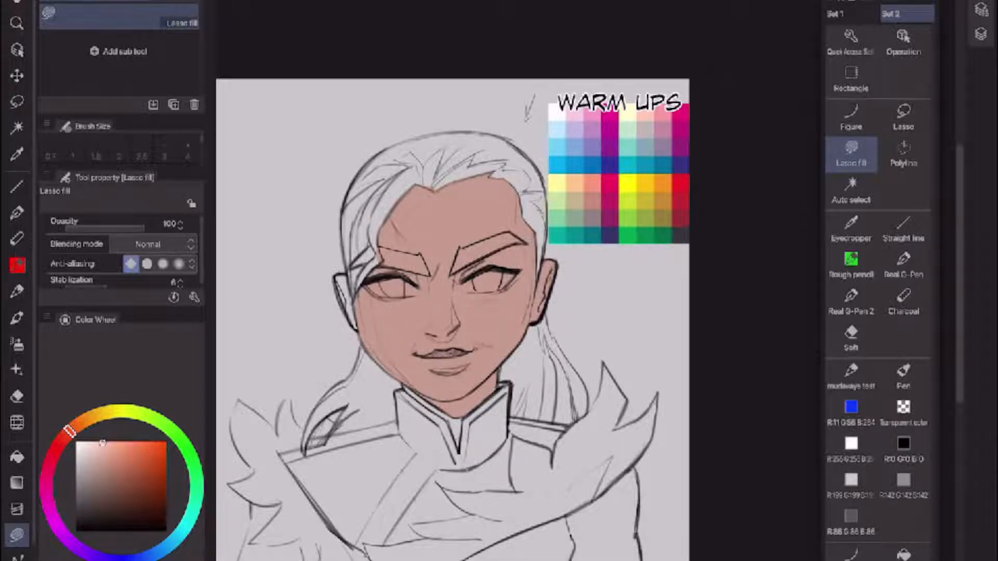
mouse_move(358, 273)
left_mouse_down()
mouse_move(338, 267)
mouse_move(359, 333)
left_mouse_up()
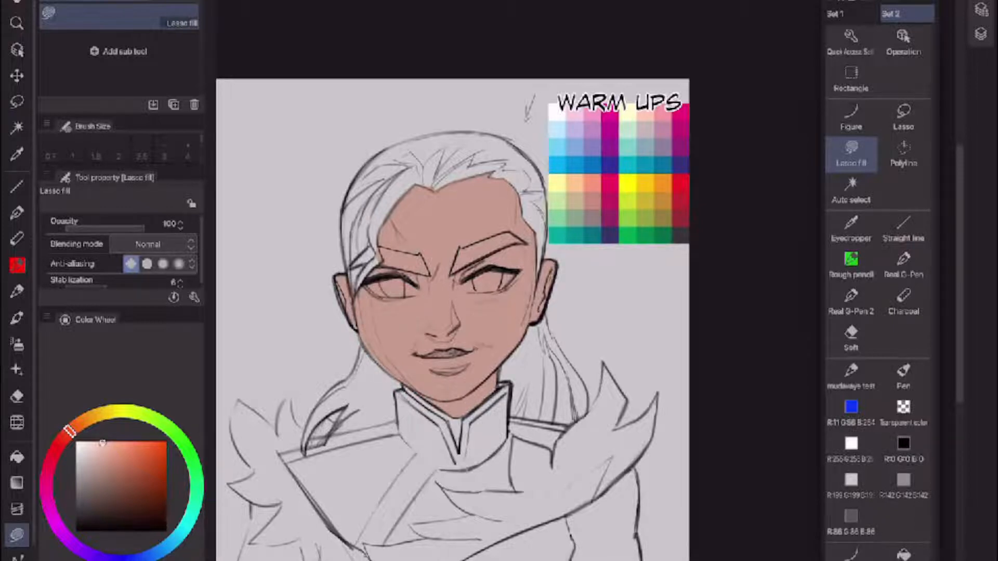
mouse_move(374, 247)
left_mouse_down()
mouse_move(380, 254)
mouse_move(358, 289)
mouse_move(367, 201)
mouse_move(405, 171)
mouse_move(379, 208)
mouse_move(372, 245)
left_mouse_up()
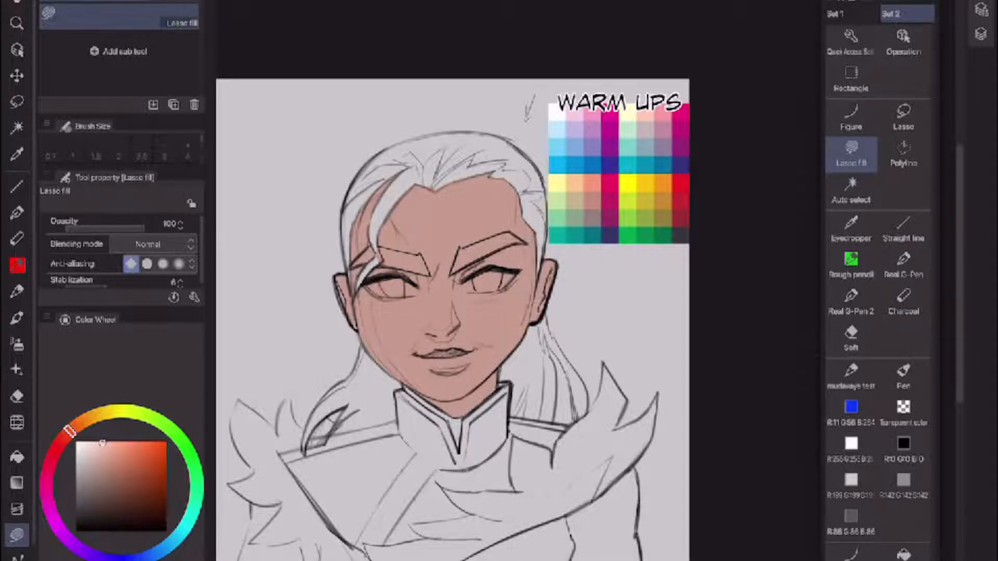
- Lasso-fill the rest of the neck with the skin tone, down into the V-shaped opening of the collar
mouse_move(509, 357)
left_mouse_down()
mouse_move(500, 385)
mouse_move(466, 419)
mouse_move(460, 453)
mouse_move(450, 416)
mouse_move(400, 385)
left_mouse_up()
mouse_move(451, 417)
left_mouse_down()
mouse_move(462, 446)
mouse_move(455, 437)
mouse_move(468, 419)
mouse_move(461, 448)
mouse_move(453, 419)
left_mouse_up()
left_click_drag(458, 451, 442, 407)
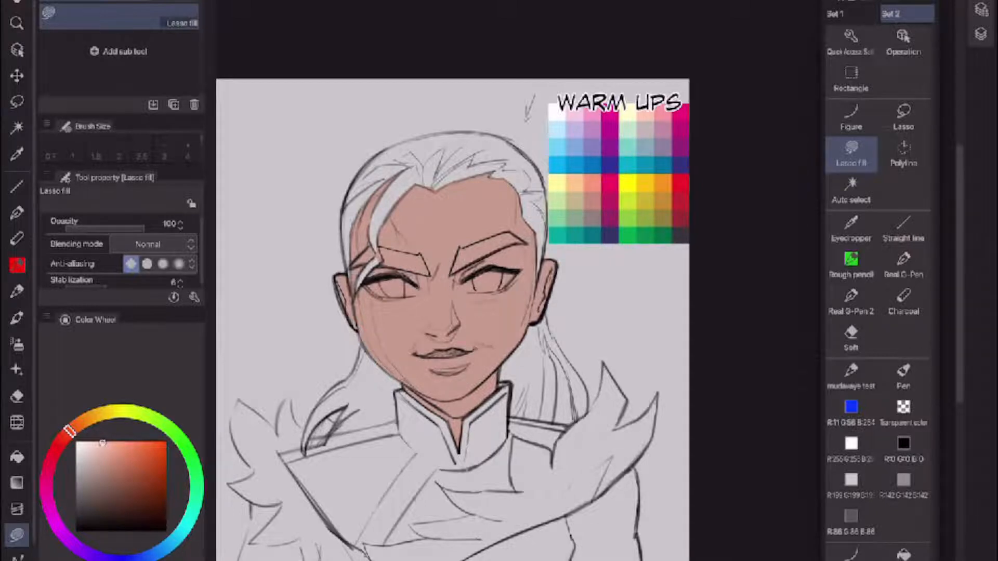
- Pick a dark greyish mauve from the palette for the hair, try a fill patch on top of the head and undo it
scroll(508, 306, "down", 4)
scroll(468, 291, "up", 6)
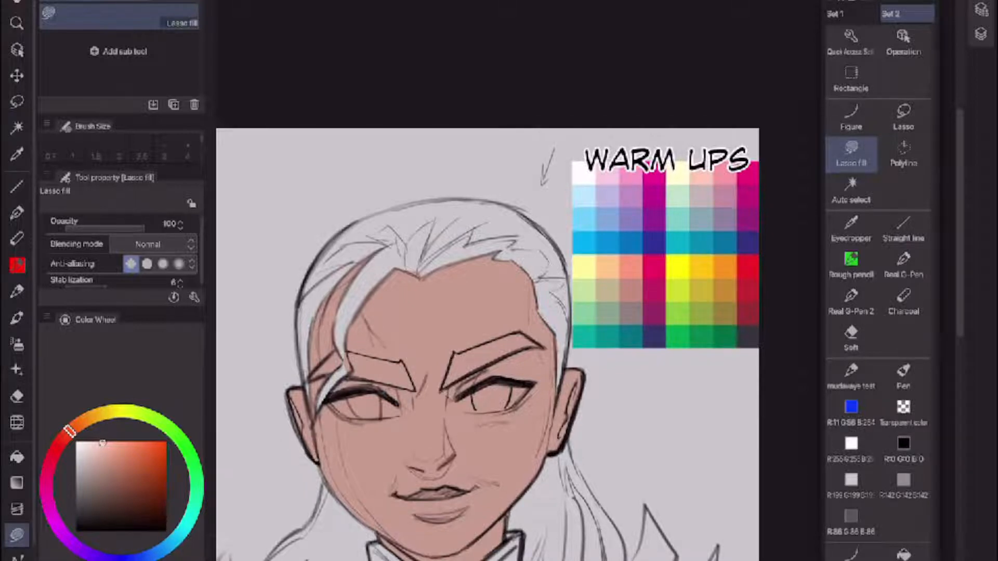
scroll(430, 397, "down", 3)
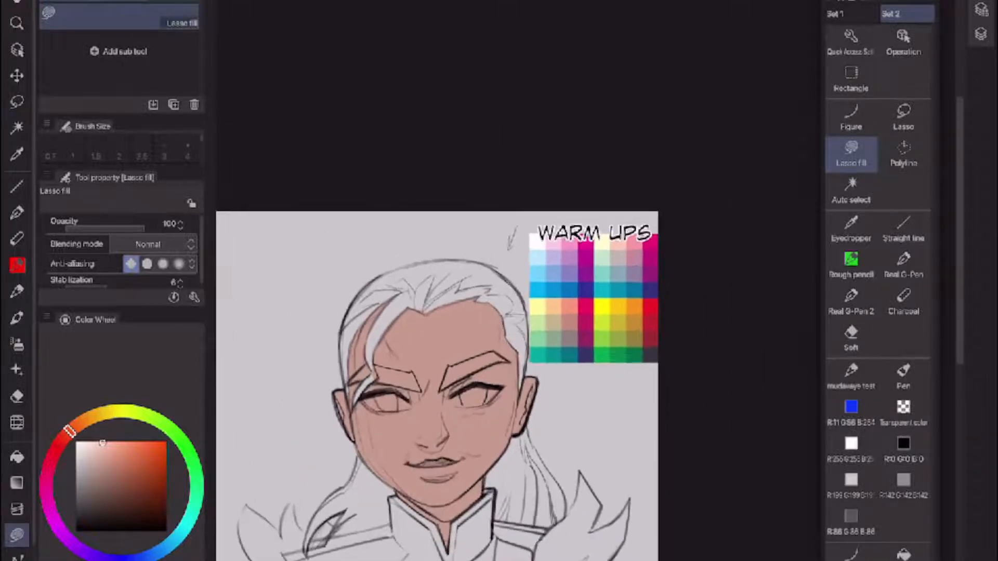
scroll(468, 343, "up", 2)
scroll(468, 343, "down", 3)
scroll(540, 229, "up", 2)
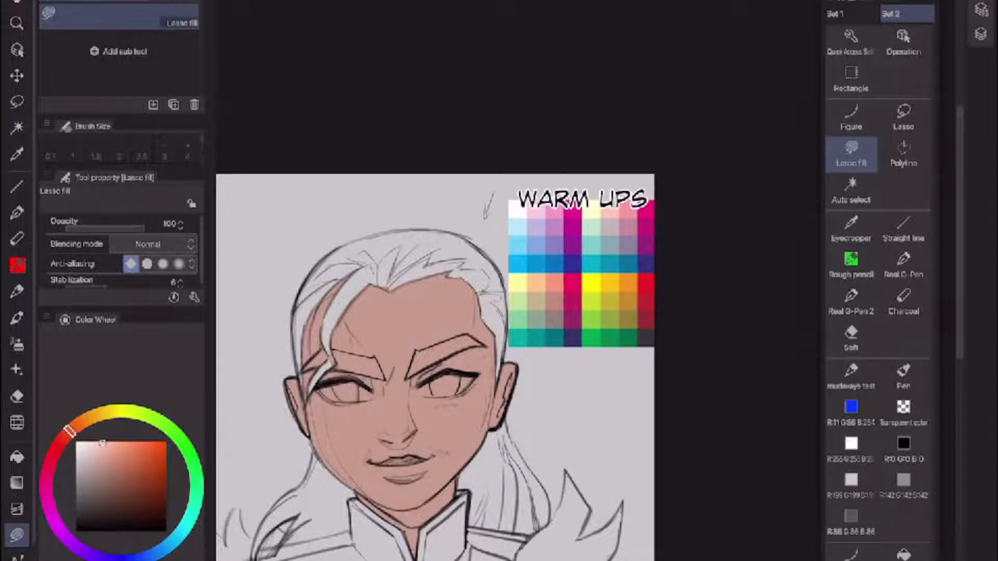
mouse_move(571, 304)
left_mouse_down()
mouse_move(584, 363)
mouse_move(647, 382)
mouse_move(650, 297)
mouse_move(553, 338)
mouse_move(556, 379)
mouse_move(568, 294)
mouse_move(611, 283)
mouse_move(671, 354)
mouse_move(676, 310)
mouse_move(700, 350)
mouse_move(566, 374)
mouse_move(553, 363)
left_mouse_up()
left_click_drag(407, 263, 468, 244)
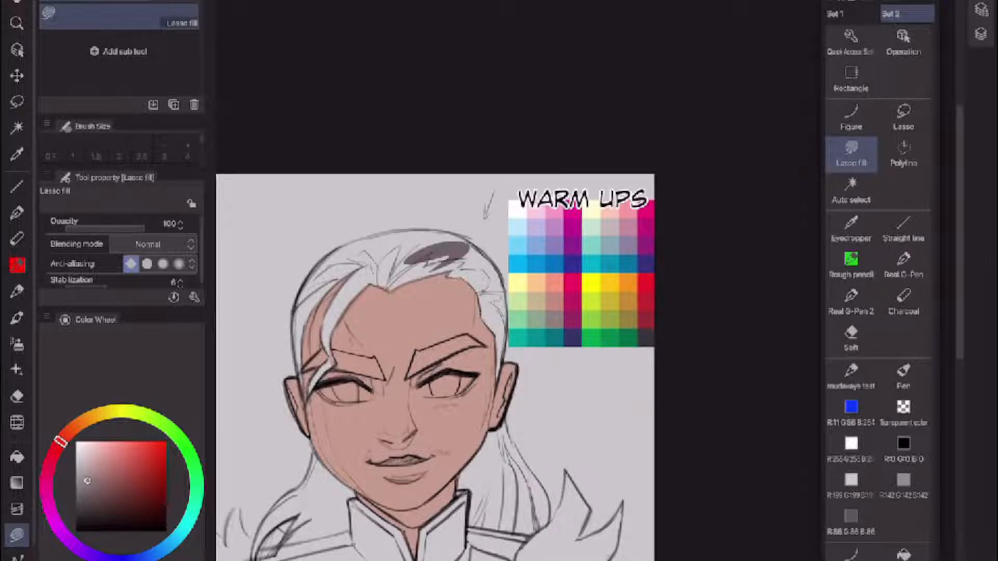
key("ctrl+z")
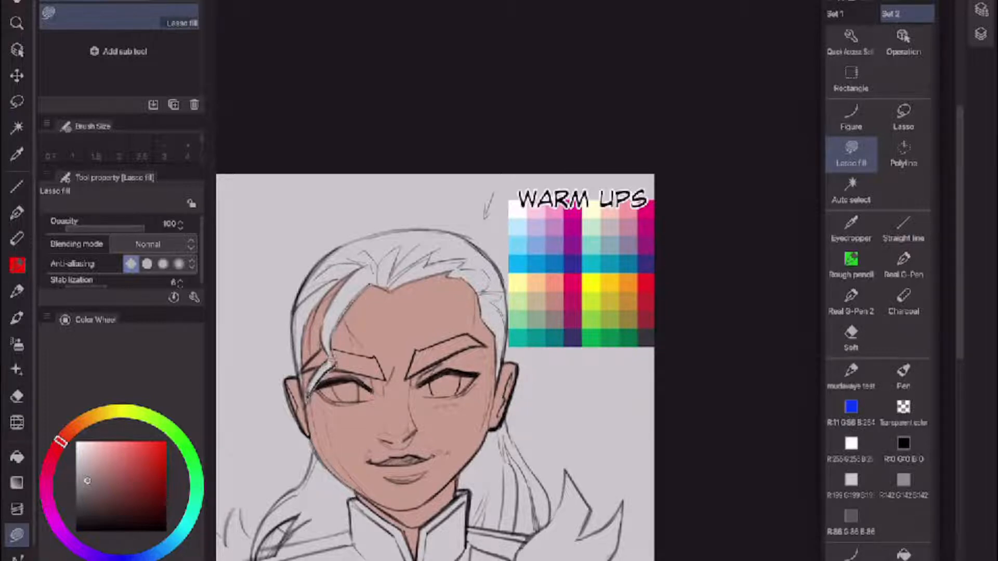
- Lasso-fill the loose forelock and the eyebrow on the character's right side with the dark greyish mauve
mouse_move(326, 339)
left_mouse_down()
mouse_move(343, 284)
mouse_move(394, 257)
mouse_move(389, 264)
left_mouse_up()
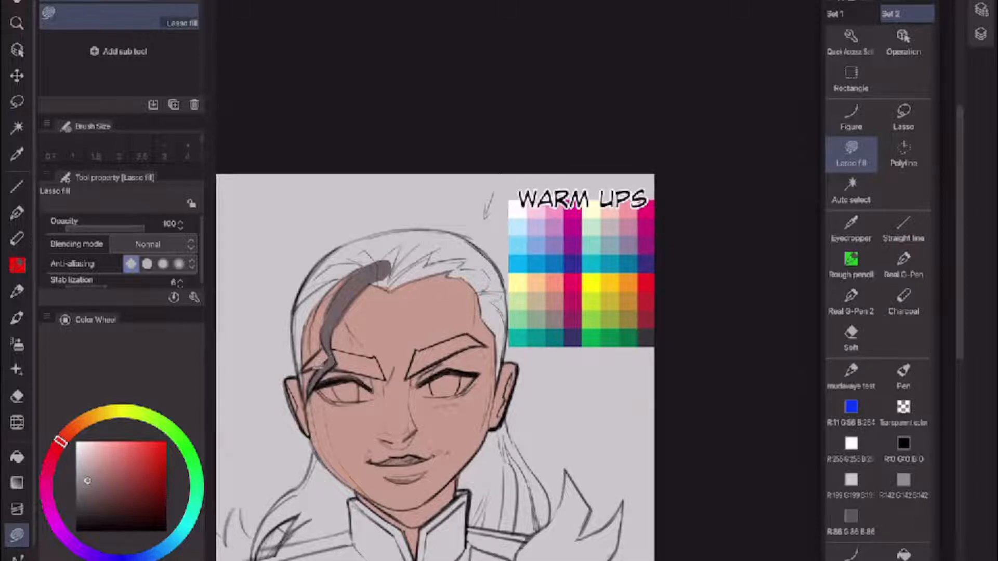
mouse_move(325, 361)
left_mouse_down()
mouse_move(304, 370)
mouse_move(333, 343)
mouse_move(333, 370)
mouse_move(326, 349)
mouse_move(314, 357)
mouse_move(365, 373)
mouse_move(361, 358)
mouse_move(345, 356)
left_mouse_up()
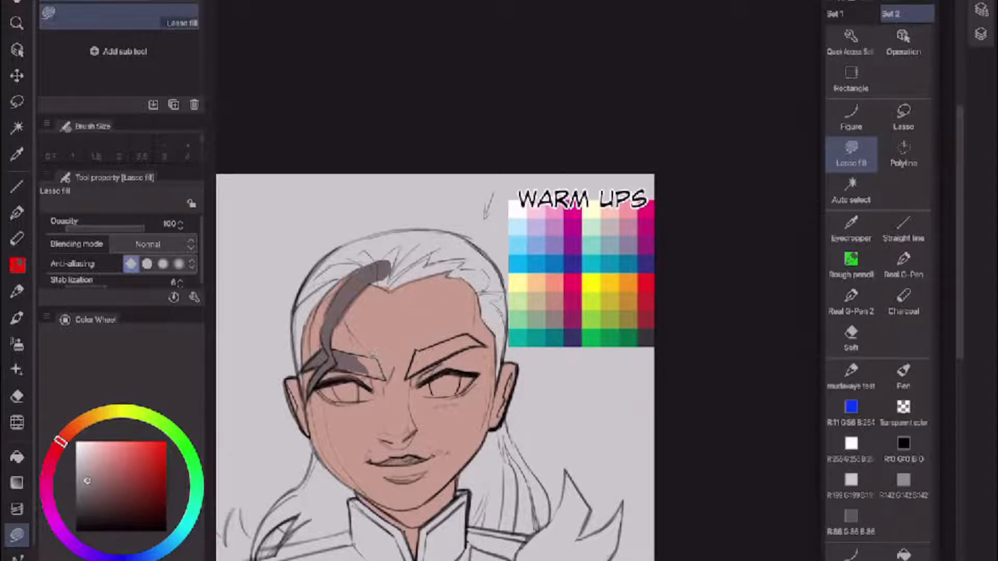
mouse_move(377, 353)
left_mouse_down()
mouse_move(343, 362)
mouse_move(383, 377)
left_mouse_up()
- Fill the hair over the centre hairline, the crown and the right side of the character's head down to the ear
mouse_move(385, 287)
left_mouse_down()
mouse_move(360, 273)
mouse_move(440, 249)
mouse_move(437, 263)
mouse_move(394, 285)
left_mouse_up()
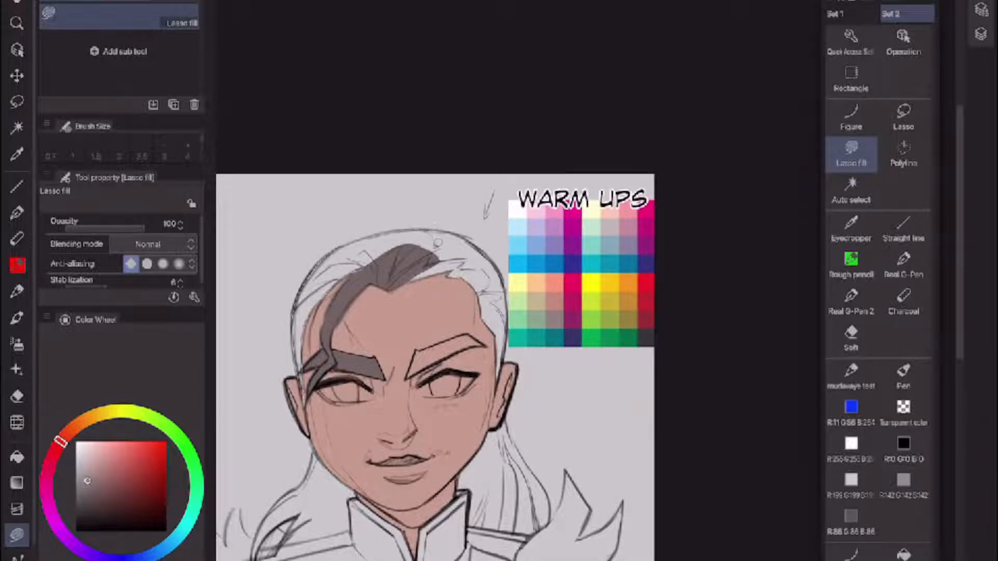
left_click_drag(438, 243, 431, 259)
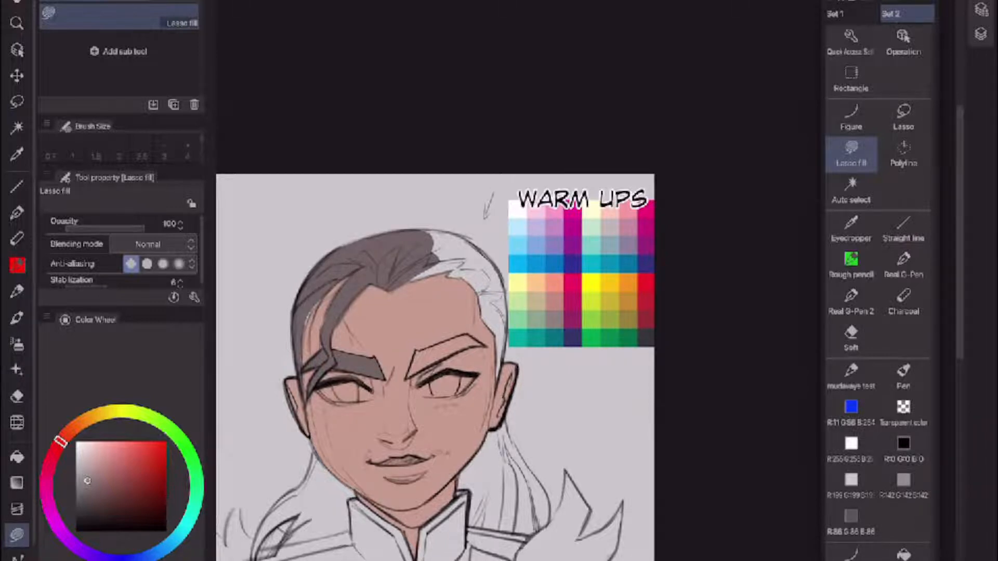
mouse_move(334, 288)
left_mouse_down()
mouse_move(303, 350)
mouse_move(308, 309)
mouse_move(332, 290)
left_mouse_up()
left_click_drag(308, 335, 300, 358)
- Fill the remaining hair on the character's left side down to the ear, plus the left eyebrow, in the same dark mauve
left_click_drag(412, 274, 465, 257)
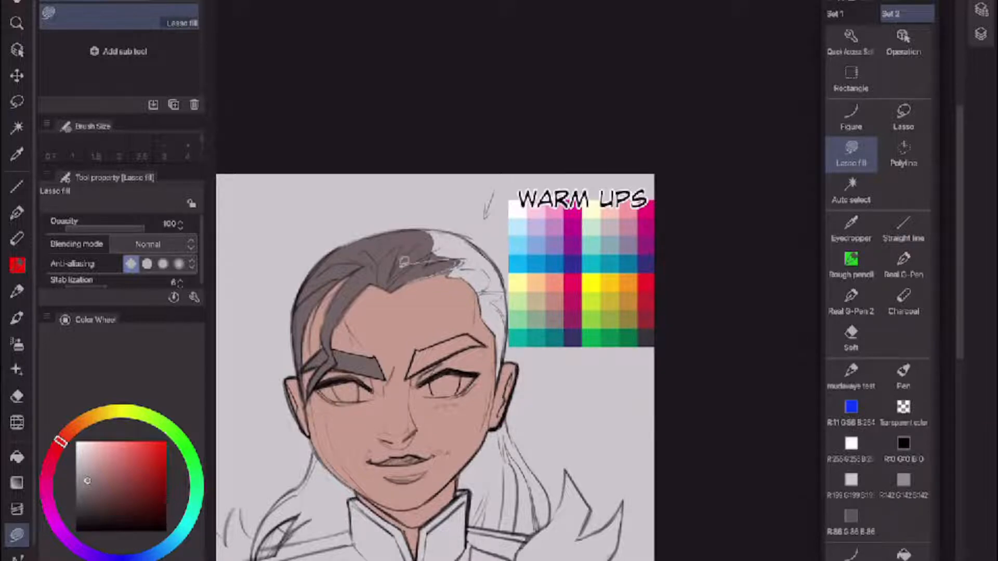
mouse_move(408, 282)
left_mouse_down()
mouse_move(448, 276)
mouse_move(472, 265)
mouse_move(466, 258)
mouse_move(448, 275)
mouse_move(453, 260)
mouse_move(448, 276)
mouse_move(484, 275)
left_mouse_up()
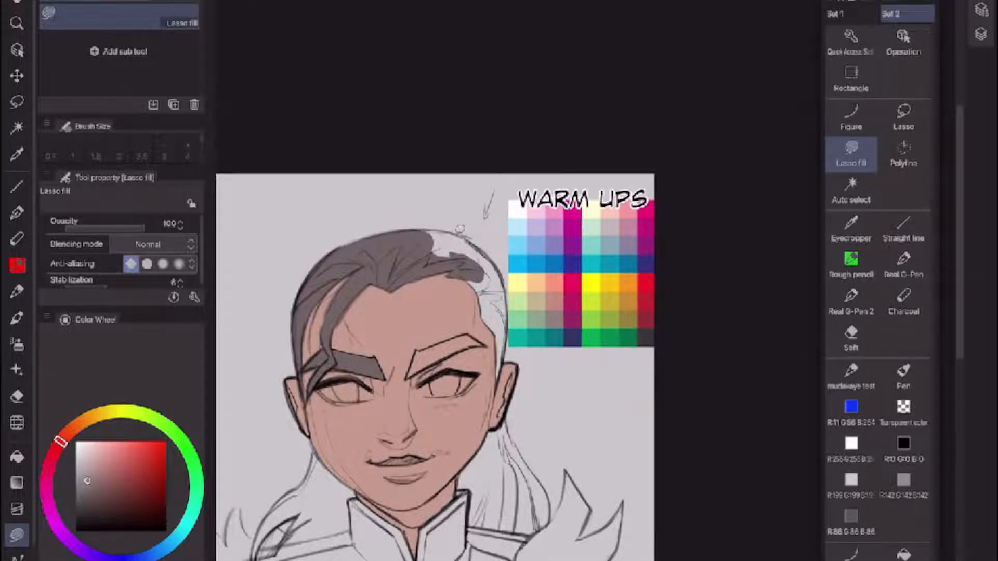
mouse_move(437, 225)
left_mouse_down()
mouse_move(413, 227)
mouse_move(412, 243)
mouse_move(448, 264)
left_mouse_up()
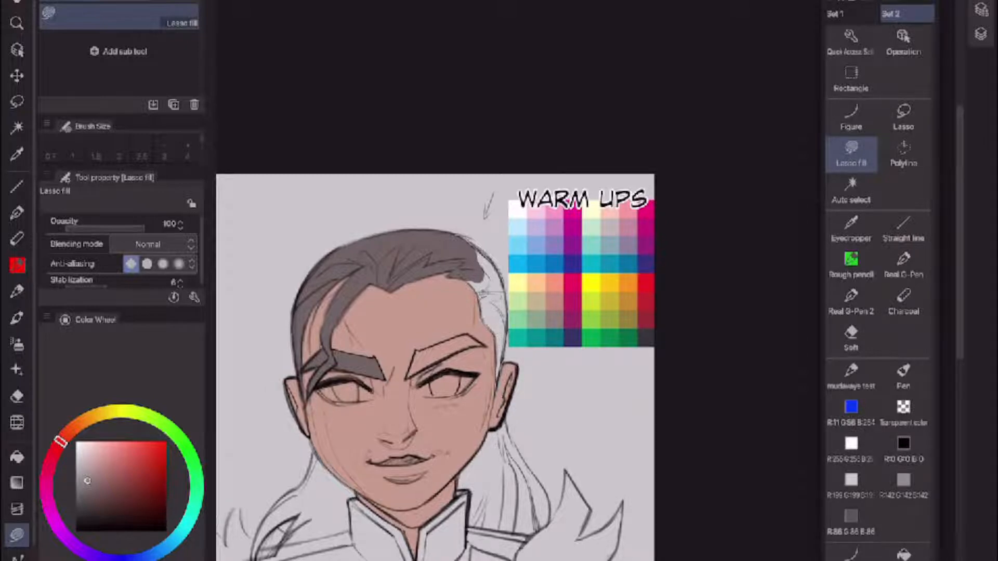
left_click_drag(461, 270, 456, 262)
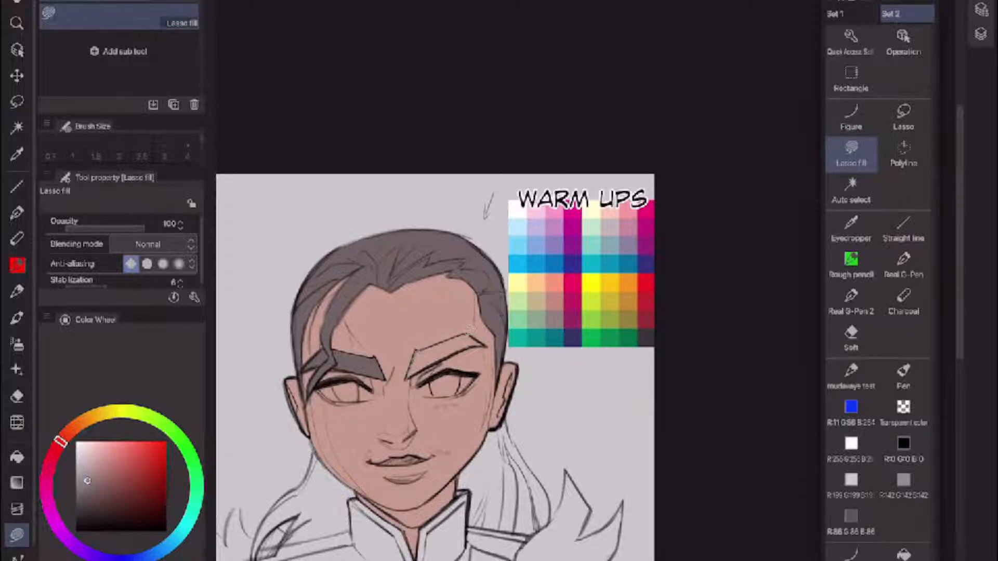
left_click_drag(488, 341, 409, 364)
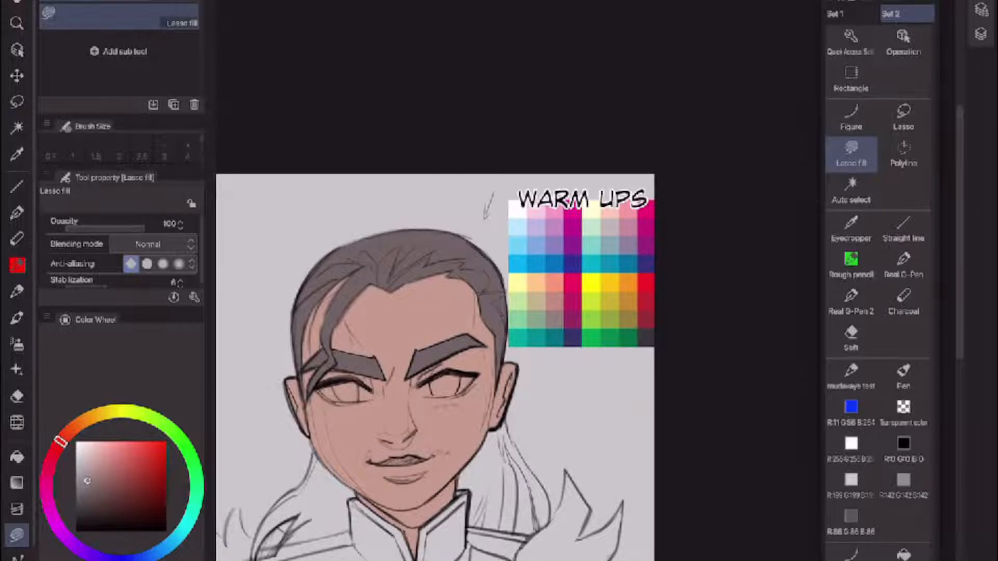
- Lasso-fill the loose hair behind the neck on the character's right side, from below the ear down to the shoulder
scroll(435, 364, "down", 3)
scroll(415, 292, "up", 1)
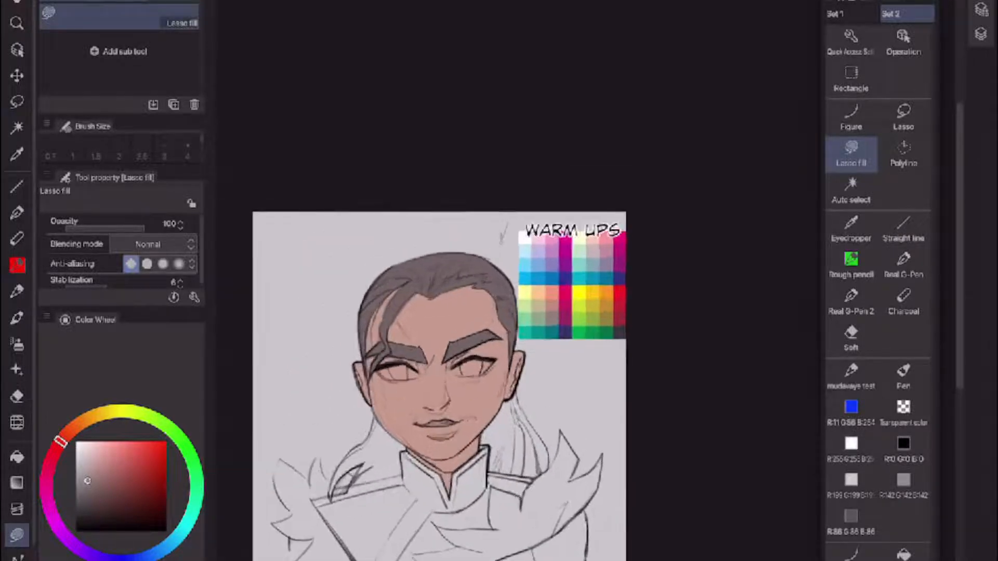
scroll(457, 260, "down", 3)
scroll(439, 499, "up", 5)
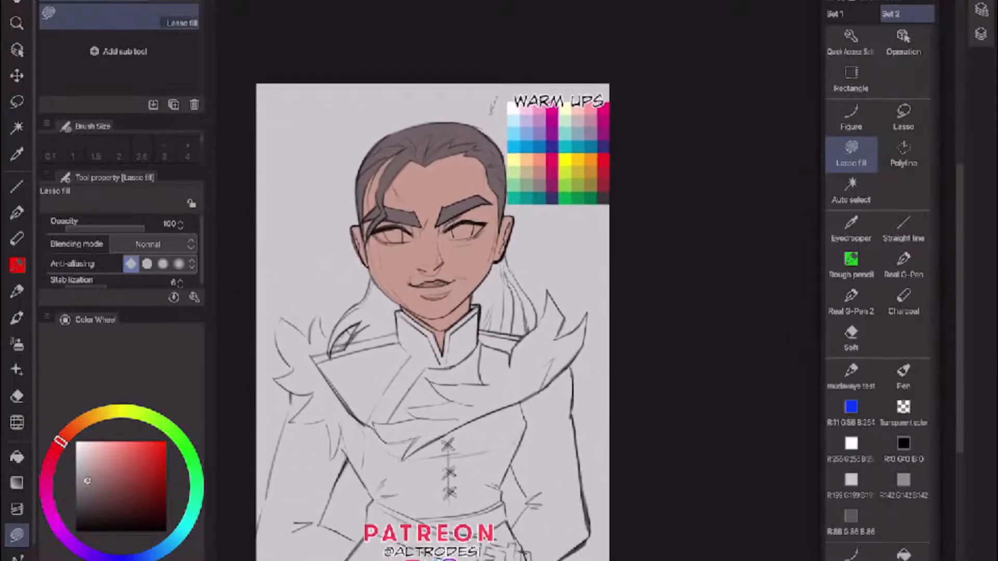
scroll(340, 179, "up", 2)
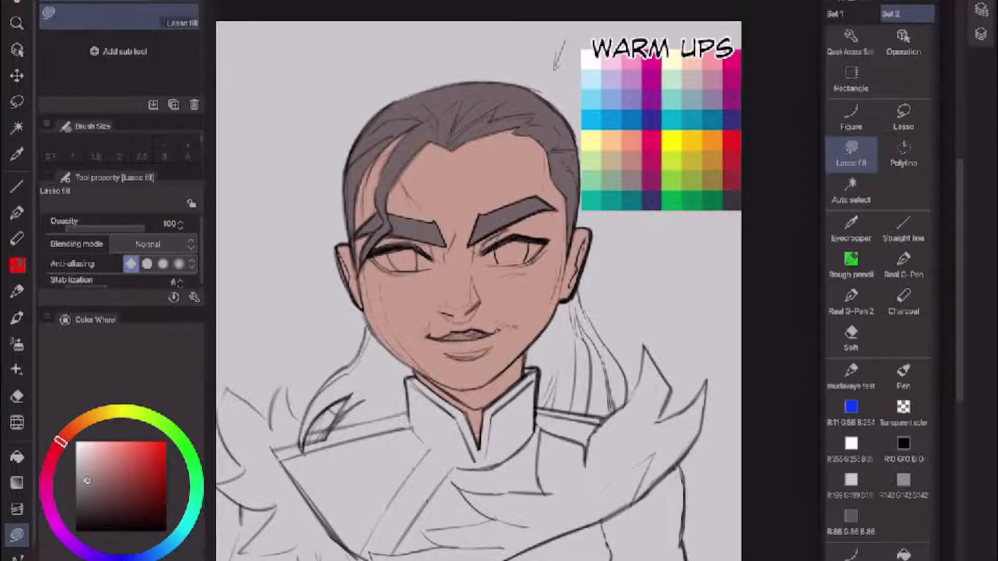
scroll(478, 281, "up", 2)
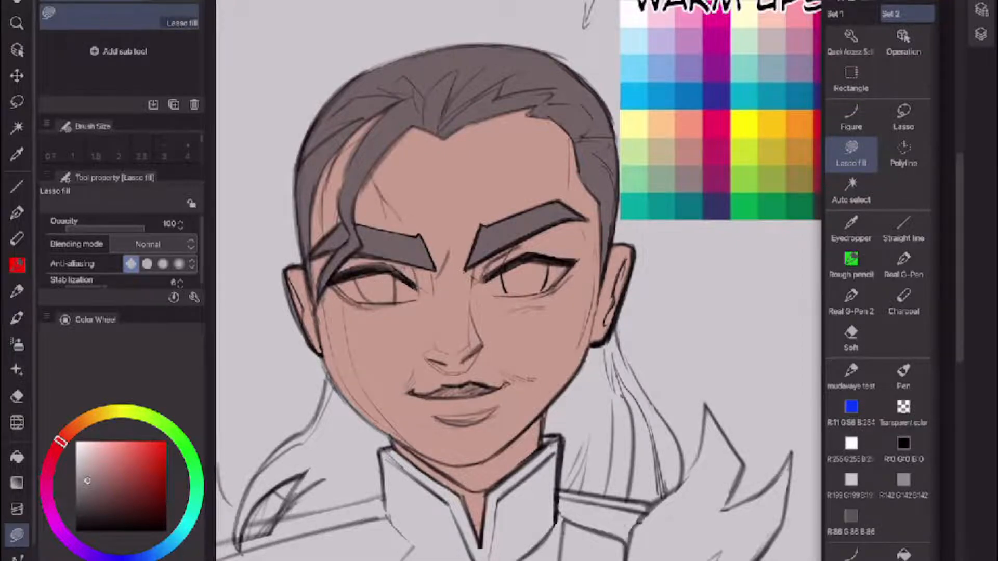
scroll(512, 249, "down", 5)
scroll(489, 273, "up", 4)
scroll(499, 280, "down", 1)
scroll(448, 353, "up", 4)
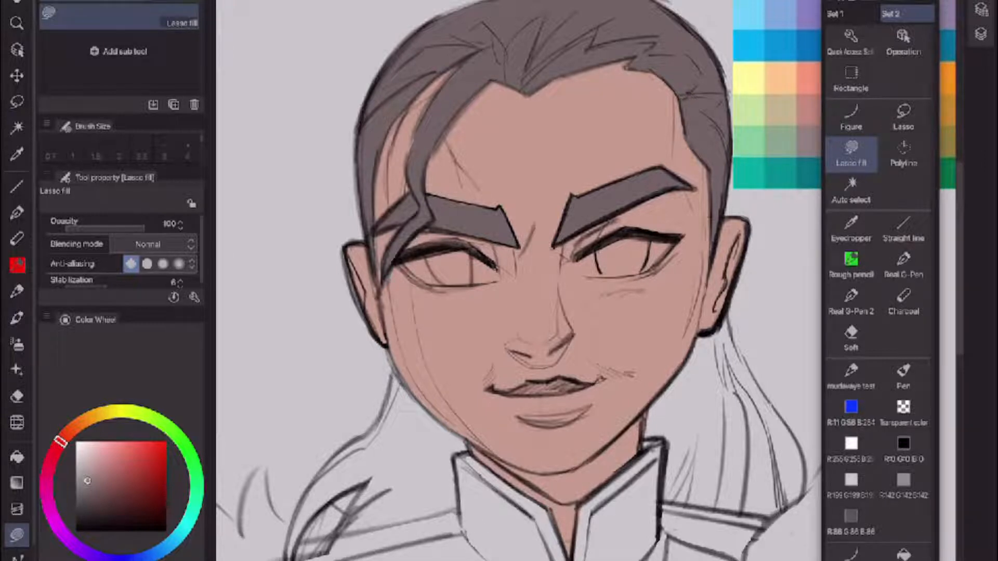
mouse_move(400, 381)
left_mouse_down()
mouse_move(471, 442)
mouse_move(458, 464)
mouse_move(461, 503)
mouse_move(438, 506)
mouse_move(388, 411)
mouse_move(399, 367)
left_mouse_up()
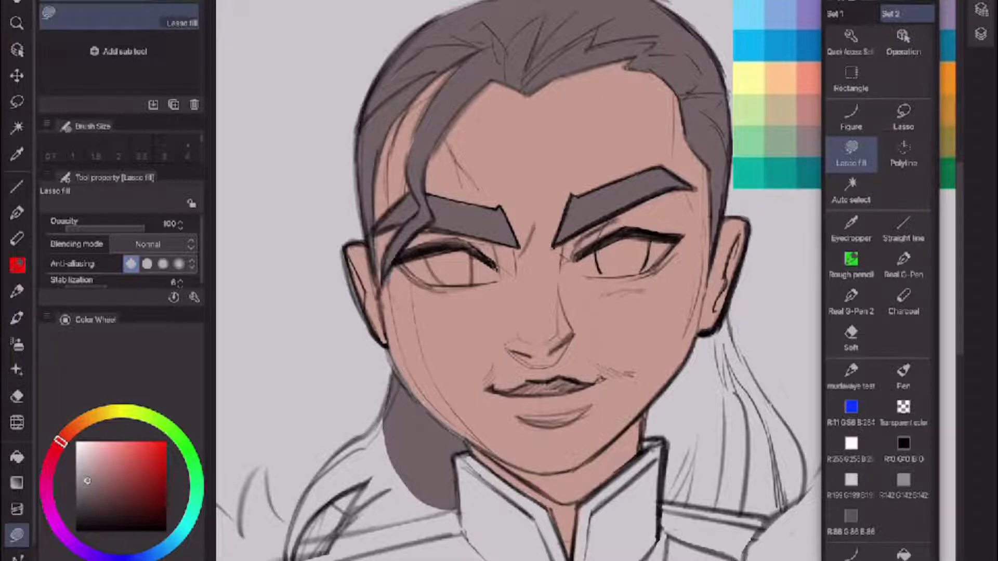
left_click_drag(420, 403, 474, 450)
mouse_move(427, 411)
left_mouse_down()
mouse_move(470, 444)
mouse_move(422, 412)
left_mouse_up()
mouse_move(355, 530)
left_mouse_down()
mouse_move(342, 533)
mouse_move(352, 502)
mouse_move(398, 451)
mouse_move(306, 528)
mouse_move(294, 559)
mouse_move(285, 552)
mouse_move(304, 494)
mouse_move(399, 389)
mouse_move(406, 476)
left_mouse_up()
mouse_move(371, 432)
left_mouse_down()
mouse_move(395, 377)
mouse_move(370, 437)
left_mouse_up()
- Fill the long hair behind the neck on the character's left side, strand by strand down to the shoulder and feathered collar
scroll(520, 280, "down", 4)
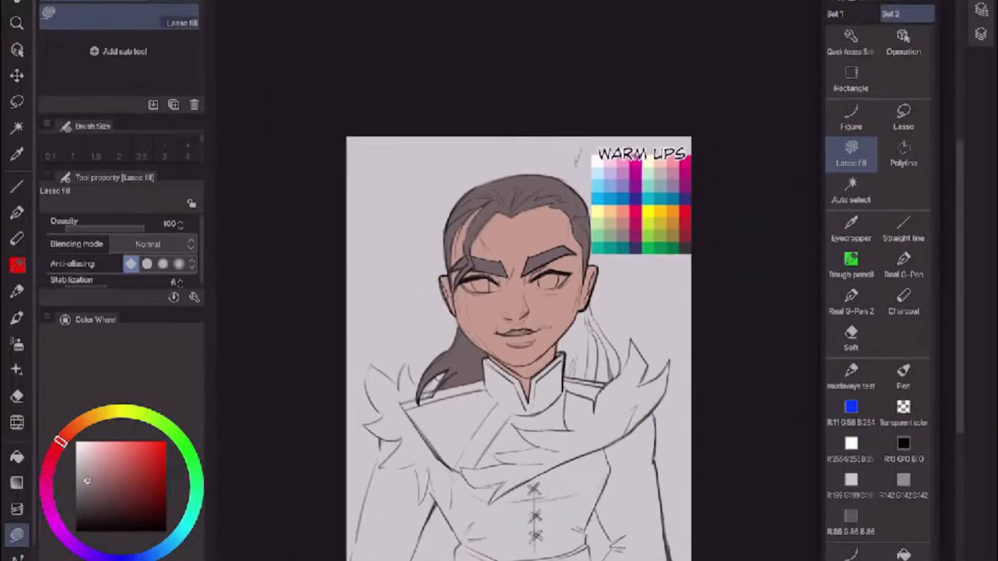
scroll(467, 280, "up", 5)
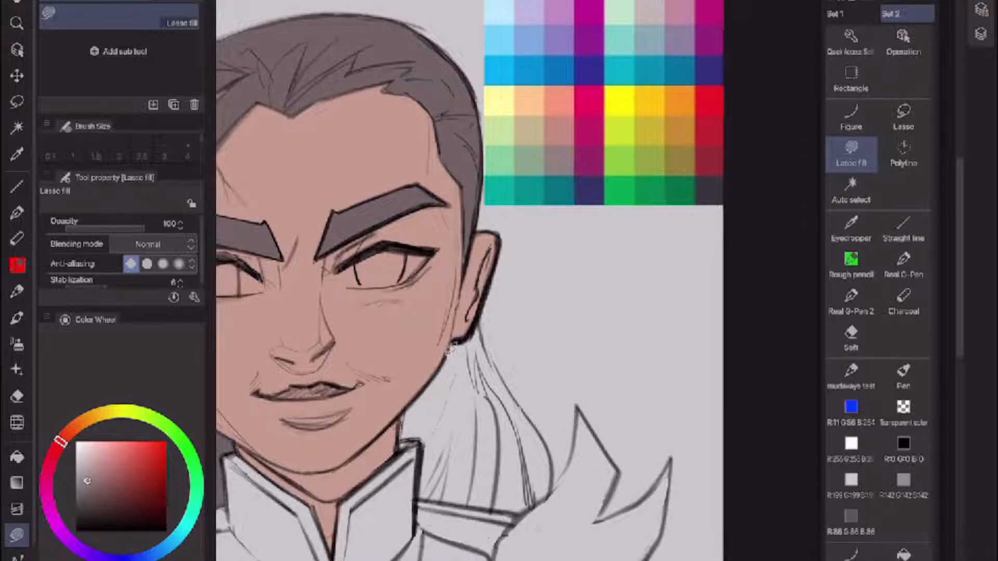
mouse_move(446, 358)
left_mouse_down()
mouse_move(411, 403)
mouse_move(401, 440)
left_mouse_up()
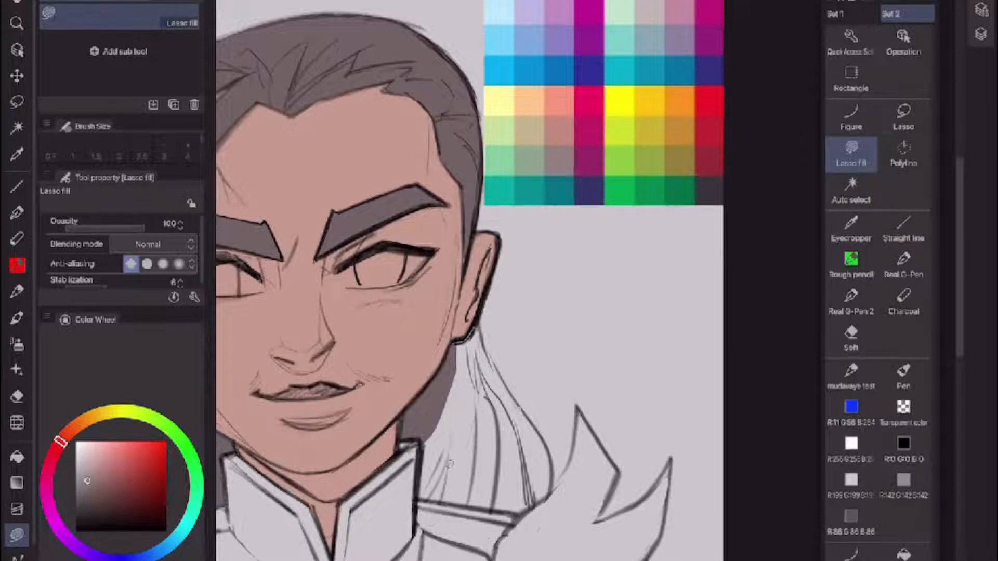
mouse_move(449, 464)
left_mouse_down()
mouse_move(428, 497)
mouse_move(419, 493)
mouse_move(422, 421)
left_mouse_up()
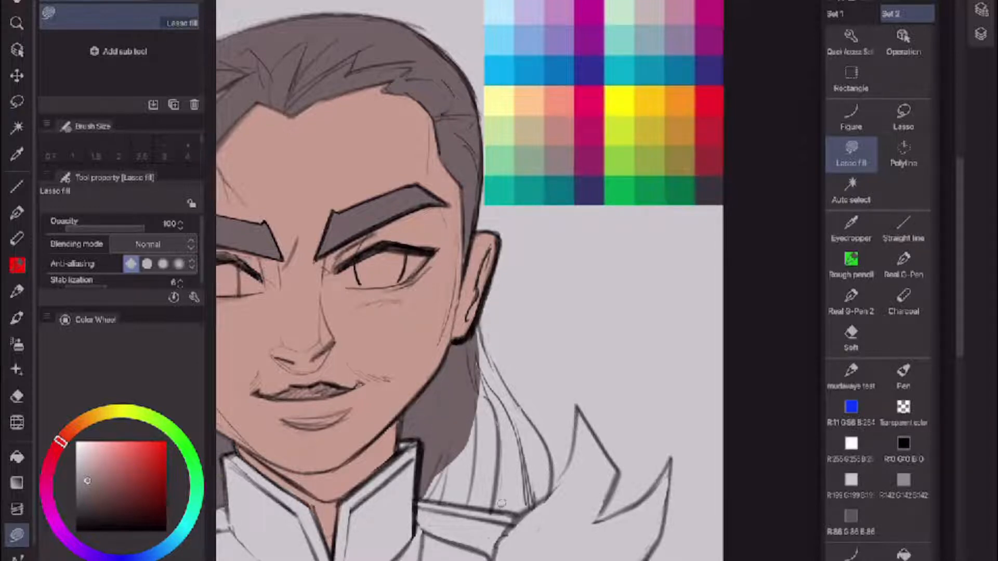
mouse_move(447, 499)
left_mouse_down()
mouse_move(420, 493)
mouse_move(452, 399)
left_mouse_up()
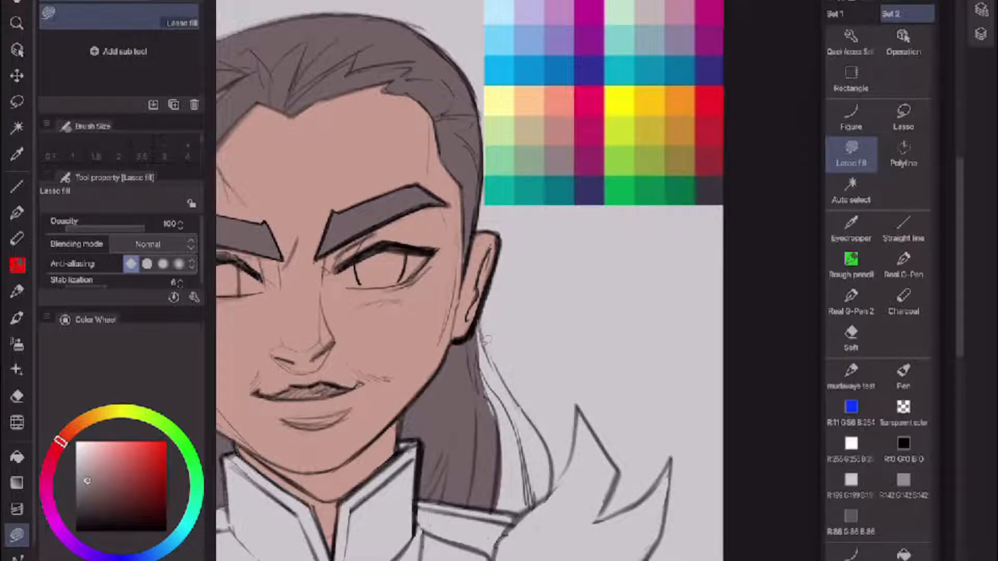
mouse_move(515, 509)
left_mouse_down()
mouse_move(480, 496)
mouse_move(457, 379)
mouse_move(474, 318)
mouse_move(504, 387)
mouse_move(551, 446)
mouse_move(553, 489)
mouse_move(533, 506)
mouse_move(509, 507)
mouse_move(475, 462)
mouse_move(456, 390)
left_mouse_up()
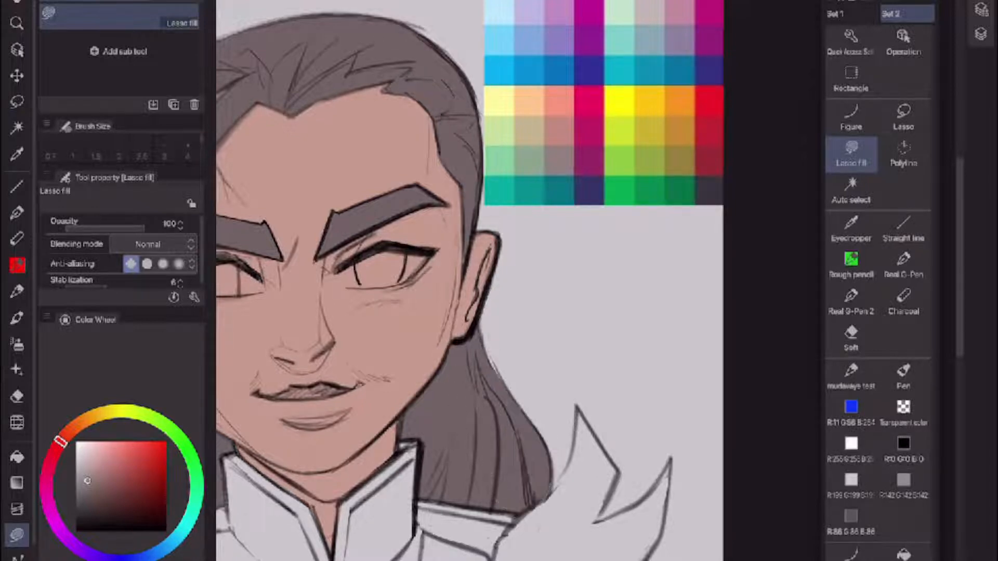
- Try out dark mauve and peach tones from the palette reference with trial lasso fills on the jacket's chest, undoing each
scroll(520, 291, "down", 5)
scroll(471, 292, "up", 1)
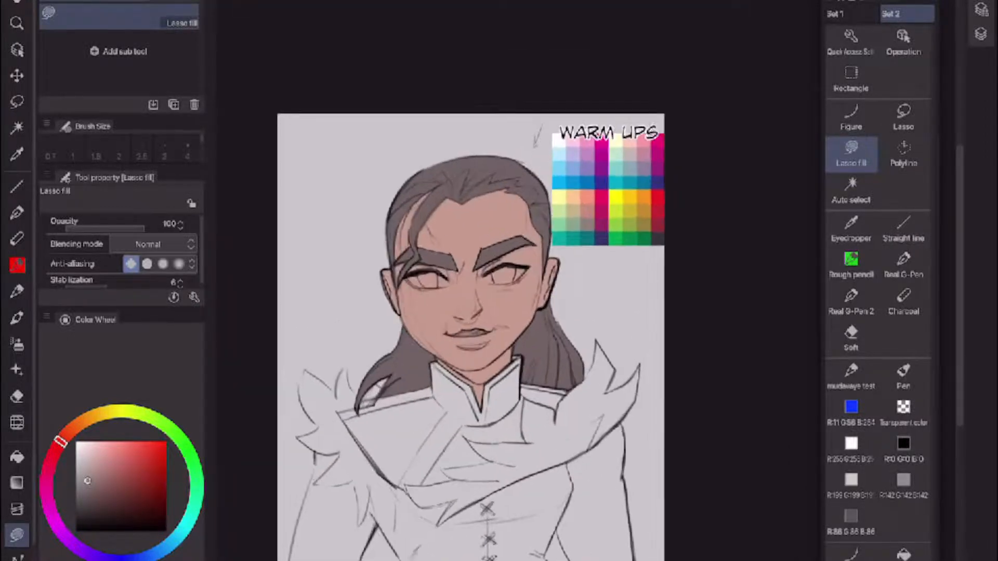
scroll(471, 291, "down", 1)
scroll(539, 337, "up", 1)
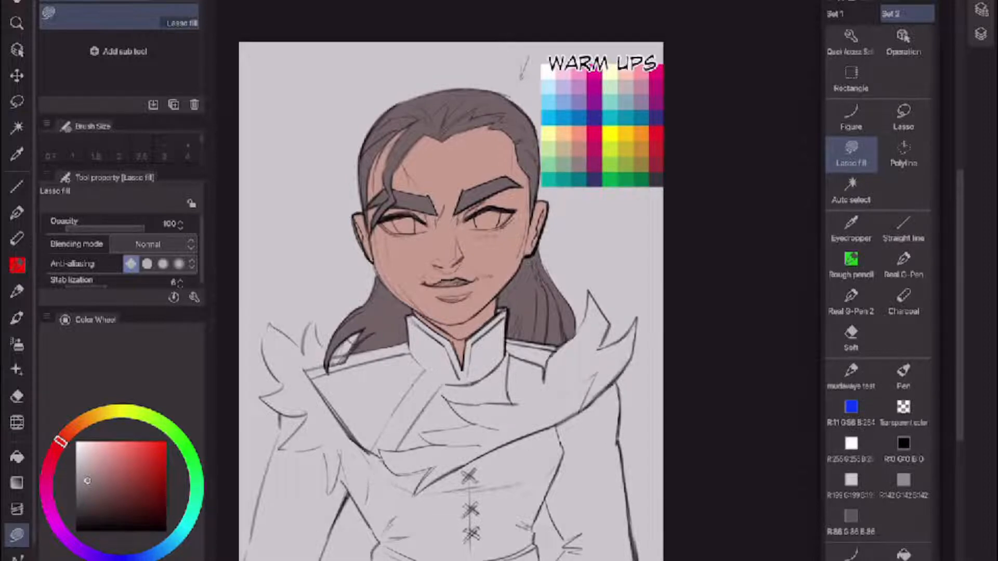
mouse_move(569, 147)
left_mouse_down()
mouse_move(564, 196)
mouse_move(578, 190)
mouse_move(584, 210)
mouse_move(583, 180)
mouse_move(585, 194)
left_mouse_up()
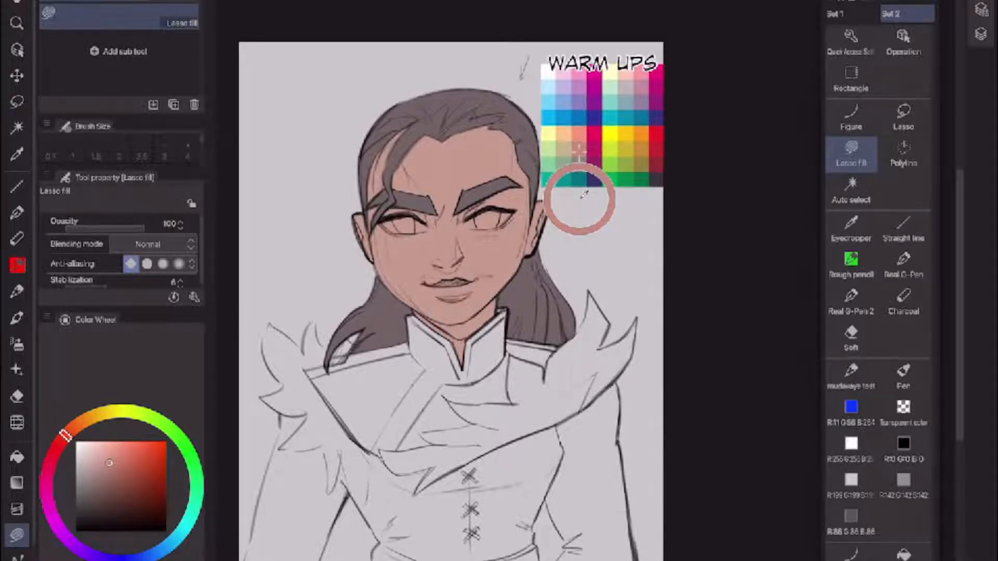
mouse_move(584, 195)
left_mouse_down()
mouse_move(658, 222)
mouse_move(588, 190)
mouse_move(584, 205)
left_mouse_up()
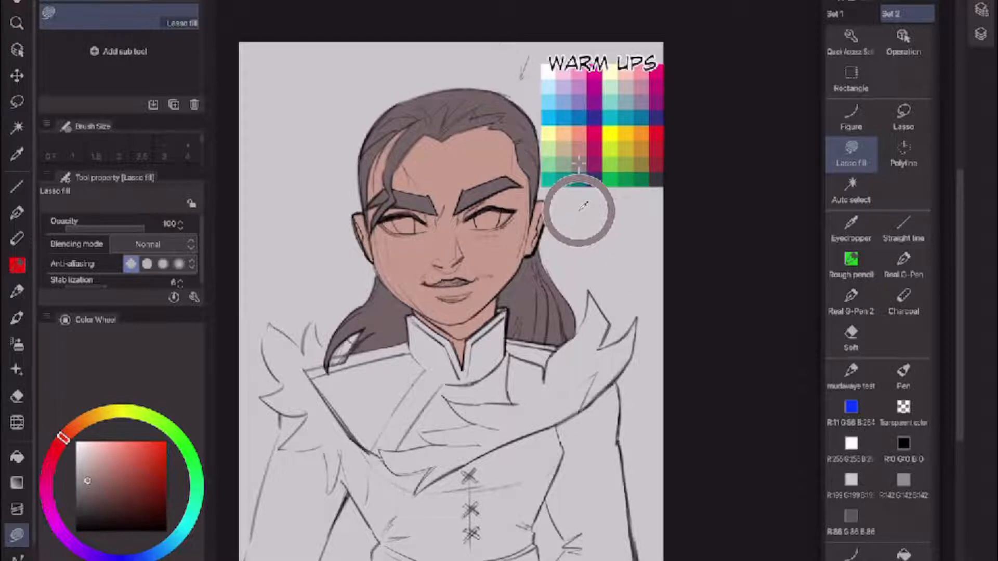
left_click(579, 164)
mouse_move(411, 416)
left_mouse_down()
mouse_move(401, 411)
mouse_move(398, 504)
left_mouse_up()
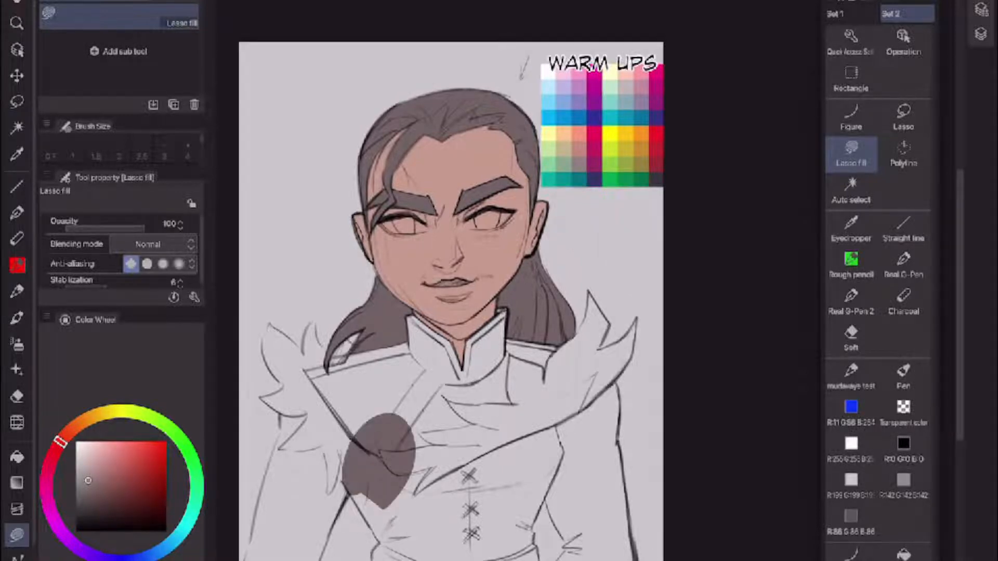
key("ctrl+z")
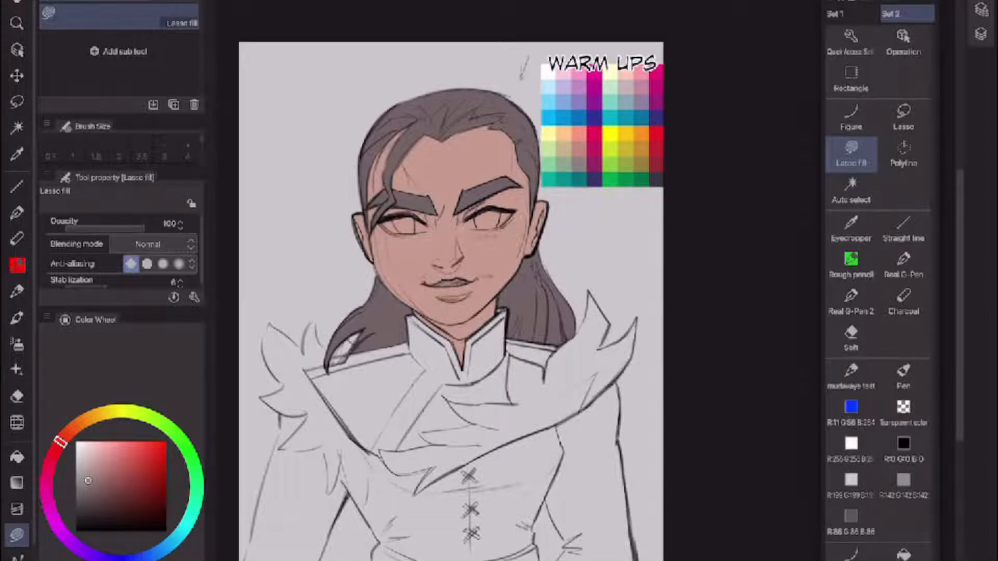
left_click(583, 176, "alt")
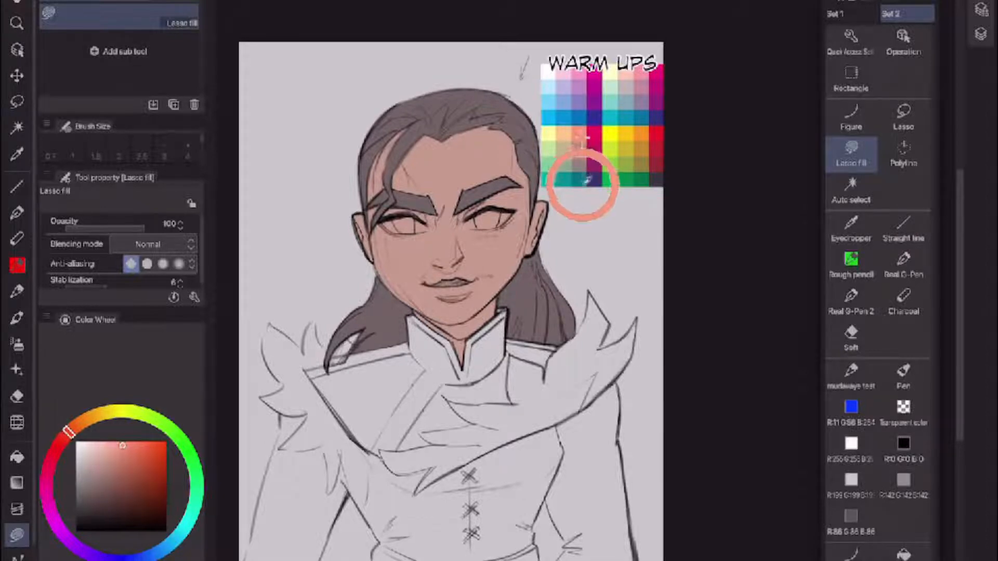
mouse_move(382, 457)
left_mouse_down()
mouse_move(381, 539)
mouse_move(383, 457)
left_mouse_up()
key("ctrl+z")
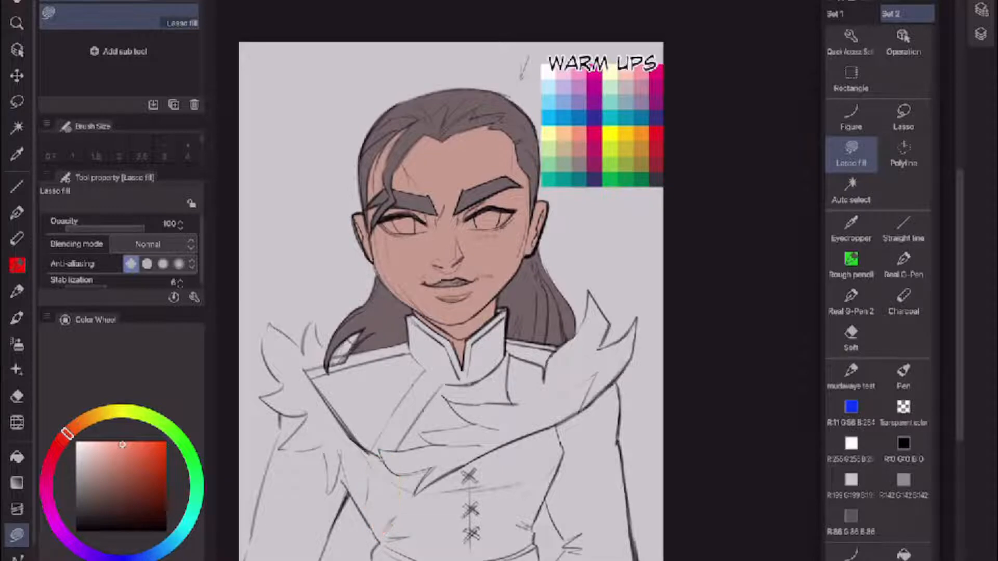
- Pick a muted reddish brown from the palette reference and lasso-fill the standing collar, the cloth below it and the character's left shoulder strip
left_click(584, 197, "alt")
left_click_drag(389, 546, 385, 543)
key("ctrl+z")
left_click_drag(528, 404, 519, 410)
key("ctrl+z")
mouse_move(454, 343)
left_mouse_down()
mouse_move(409, 313)
mouse_move(410, 337)
mouse_move(448, 398)
mouse_move(461, 370)
left_mouse_up()
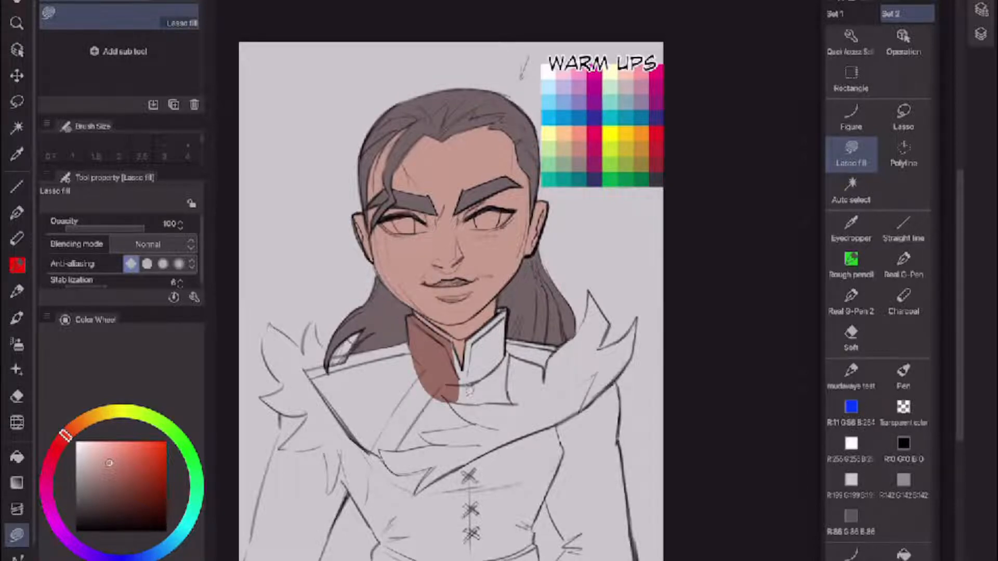
mouse_move(460, 346)
left_mouse_down()
mouse_move(465, 397)
mouse_move(475, 392)
mouse_move(466, 403)
left_mouse_up()
mouse_move(466, 369)
left_mouse_down()
mouse_move(502, 306)
mouse_move(514, 306)
mouse_move(494, 387)
mouse_move(467, 400)
left_mouse_up()
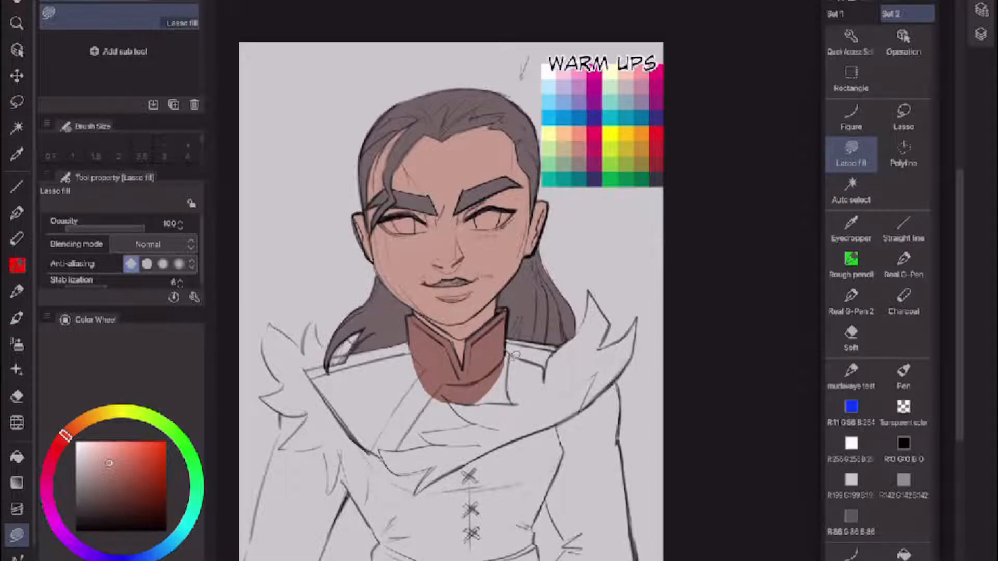
mouse_move(510, 399)
left_mouse_down()
mouse_move(462, 394)
mouse_move(488, 364)
left_mouse_up()
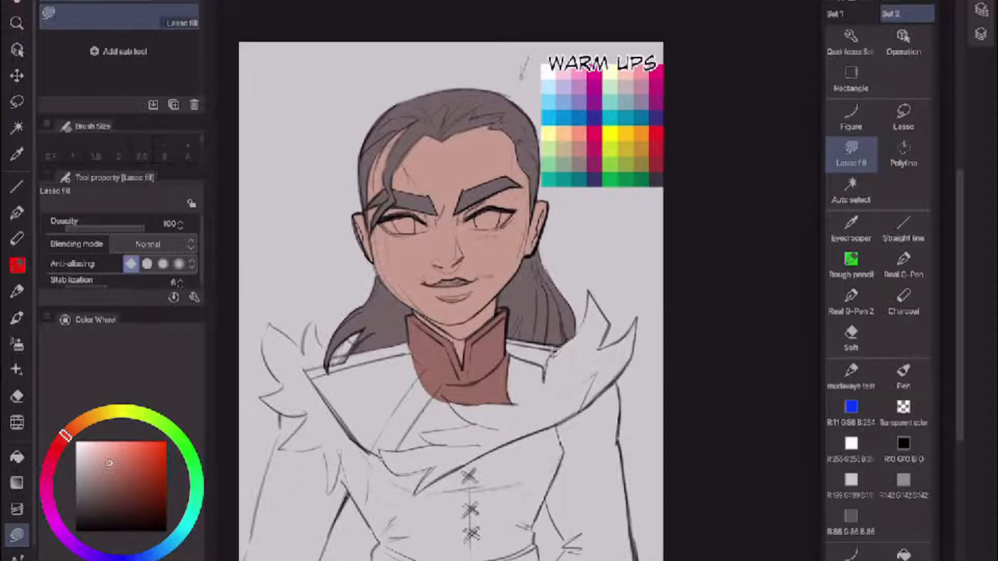
mouse_move(559, 340)
left_mouse_down()
mouse_move(517, 334)
mouse_move(508, 349)
mouse_move(541, 364)
mouse_move(557, 347)
left_mouse_up()
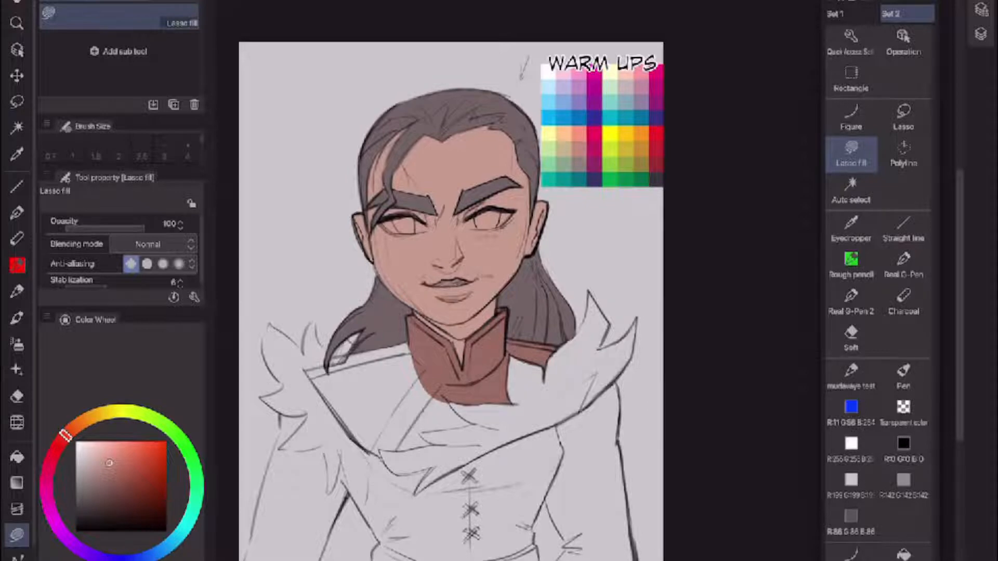
- Fill the jacket's chest panel above the feathered trim and the character's right shoulder strip with the same reddish brown
mouse_move(450, 400)
left_mouse_down()
mouse_move(476, 420)
mouse_move(422, 428)
mouse_move(440, 440)
mouse_move(412, 445)
mouse_move(389, 443)
mouse_move(364, 409)
mouse_move(374, 374)
mouse_move(445, 357)
left_mouse_up()
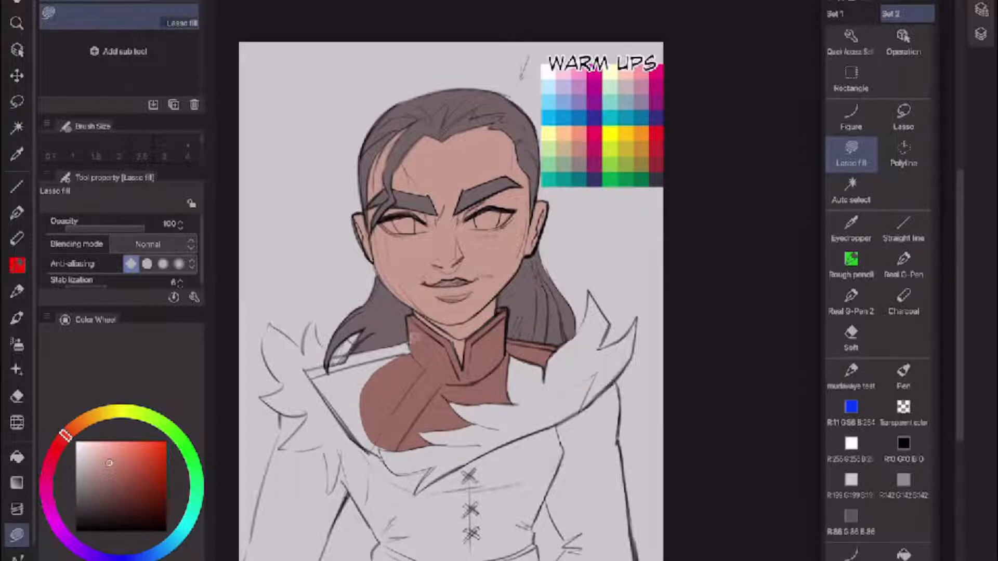
mouse_move(349, 350)
left_mouse_down()
mouse_move(356, 404)
mouse_move(394, 407)
left_mouse_up()
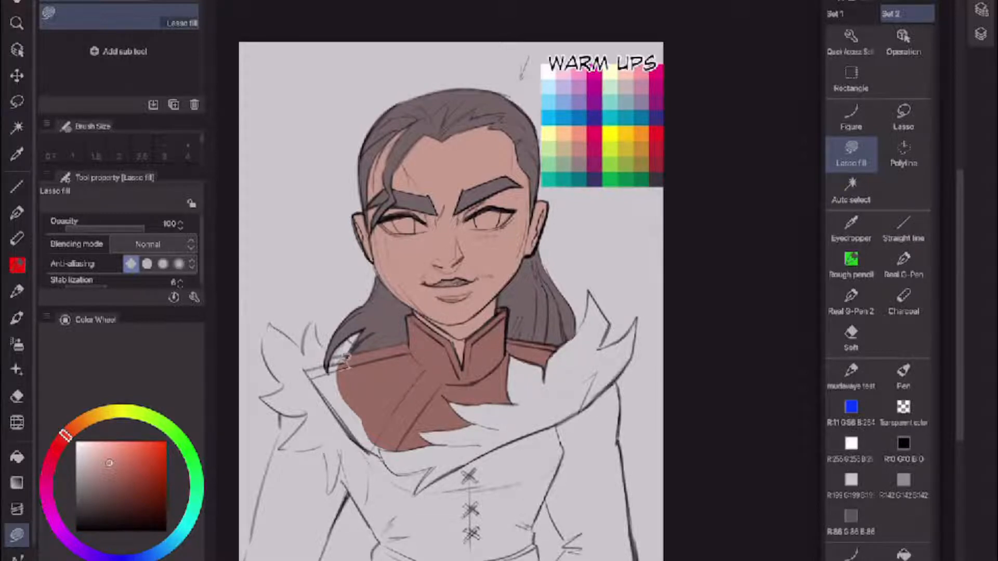
mouse_move(314, 364)
left_mouse_down()
mouse_move(307, 372)
mouse_move(317, 377)
mouse_move(346, 364)
left_mouse_up()
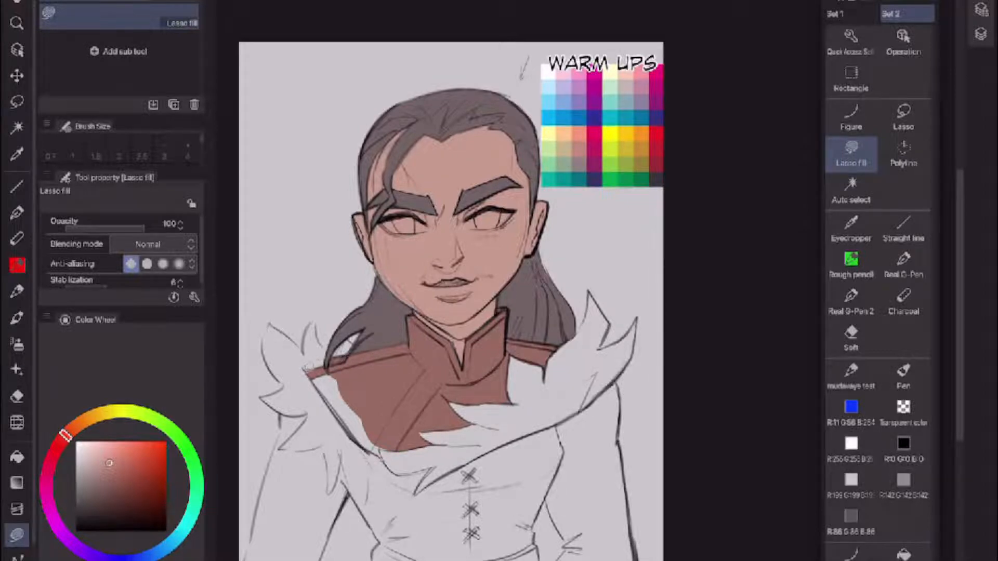
left_click_drag(329, 354, 326, 360)
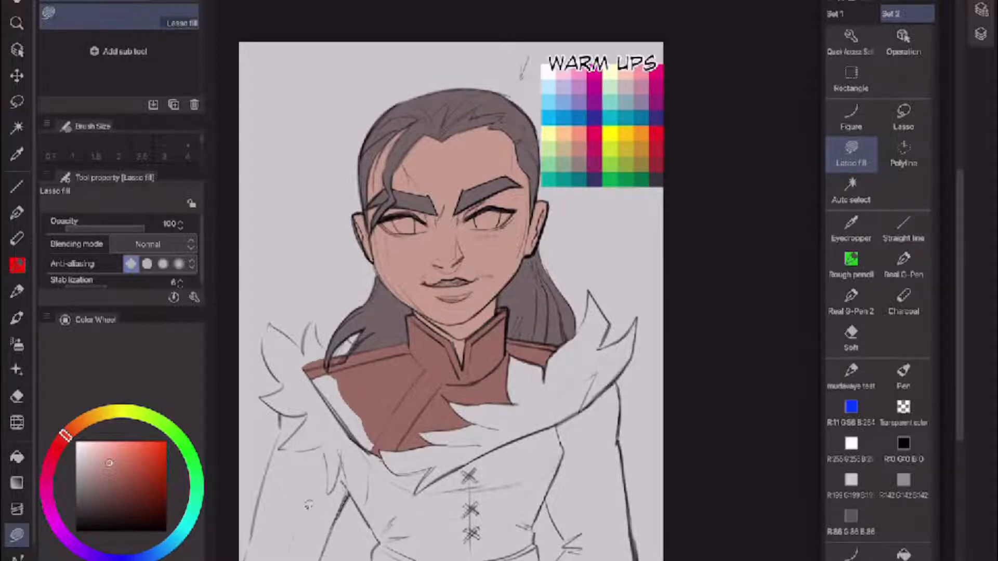
- Lasso-fill the sleeve on the character's right arm in reddish brown, including the gap between the feather tips at the upper arm
mouse_move(309, 505)
left_mouse_down()
mouse_move(333, 464)
mouse_move(314, 560)
left_mouse_up()
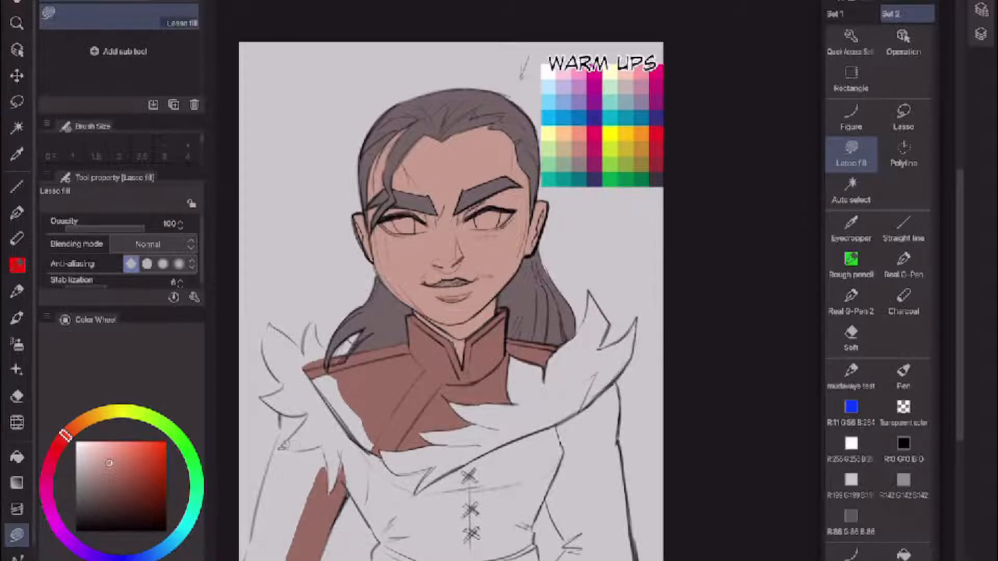
mouse_move(266, 484)
left_mouse_down()
mouse_move(251, 549)
mouse_move(310, 555)
left_mouse_up()
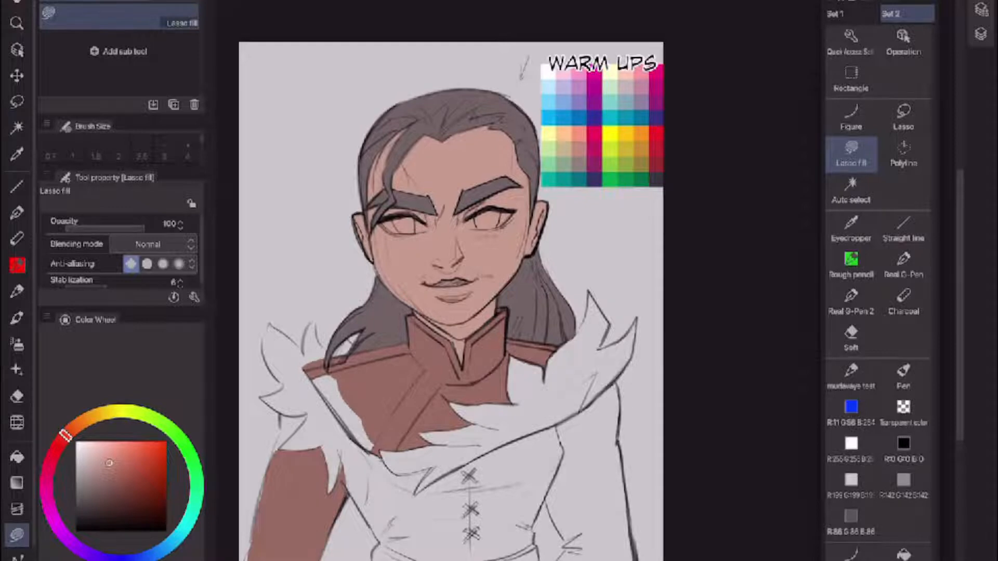
mouse_move(275, 460)
left_mouse_down()
mouse_move(252, 547)
mouse_move(286, 541)
left_mouse_up()
left_click_drag(451, 301, 512, 319)
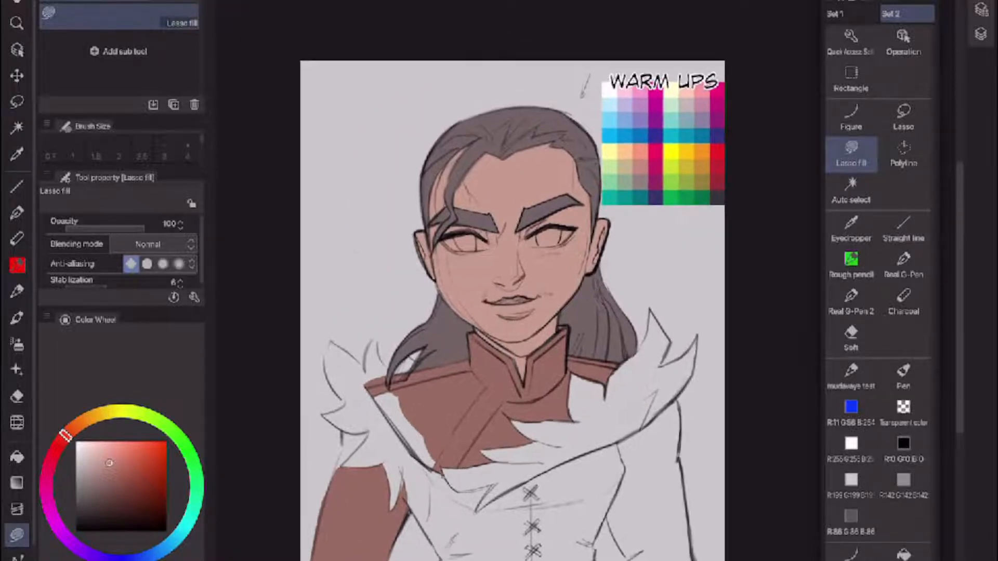
key("ctrl+z")
mouse_move(340, 475)
left_mouse_down()
mouse_move(320, 545)
mouse_move(350, 484)
left_mouse_up()
mouse_move(343, 445)
left_mouse_down()
mouse_move(332, 497)
mouse_move(366, 432)
left_mouse_up()
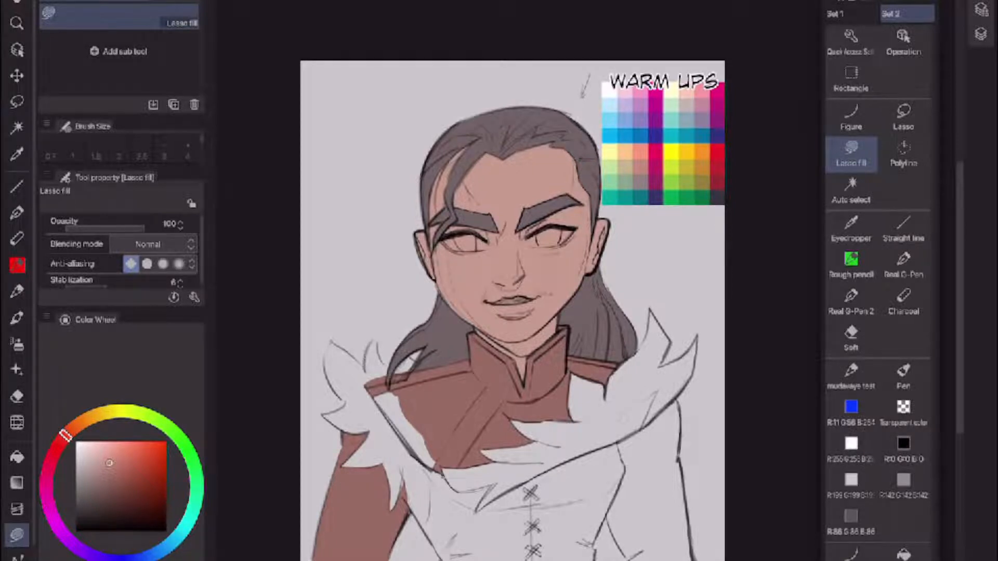
scroll(468, 324, "down", 3)
scroll(522, 430, "up", 2)
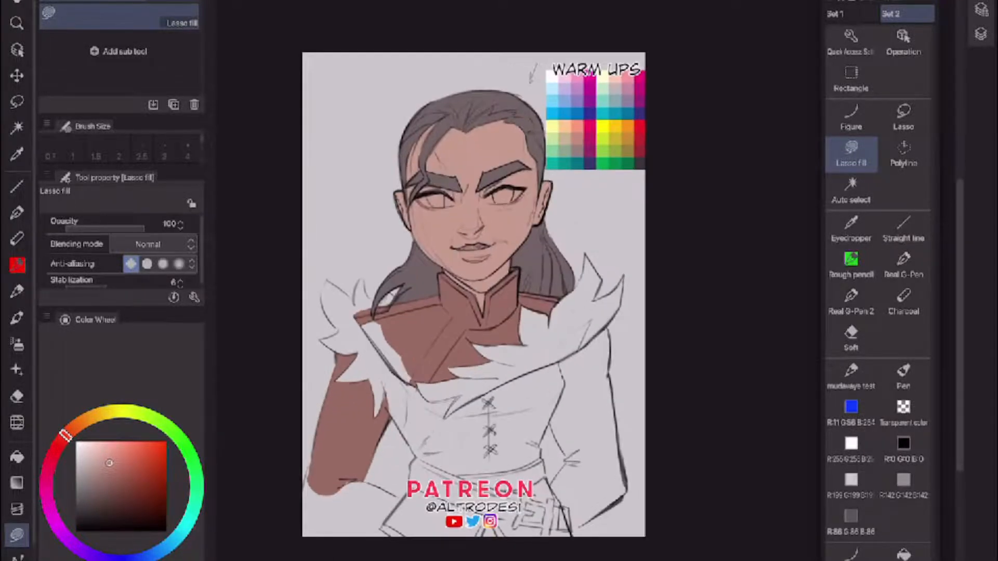